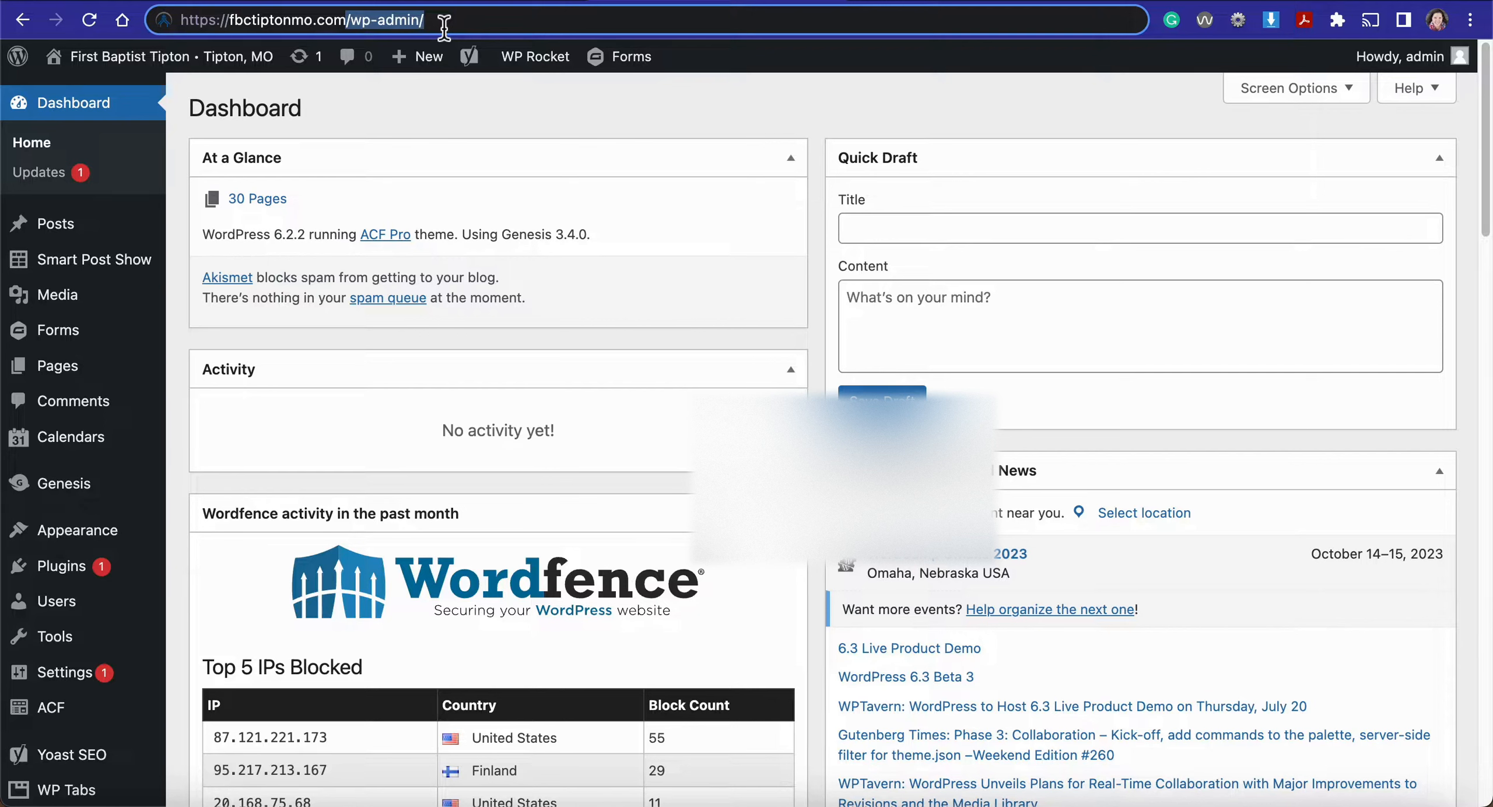
Step: Open the Media Library, view the upload area for adding new files, and return to the library overview
left_click(497, 121)
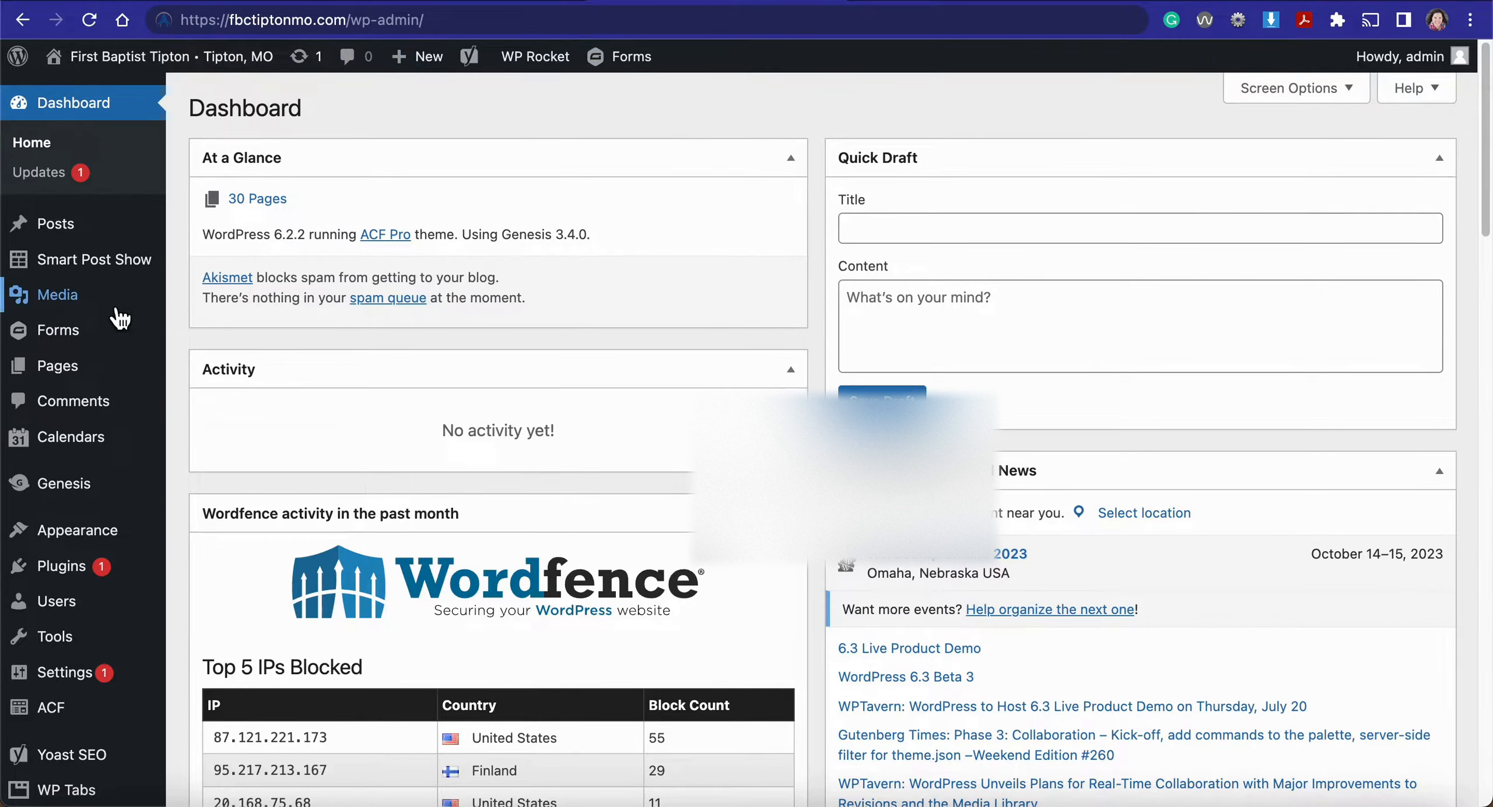
mouse_move(99, 307)
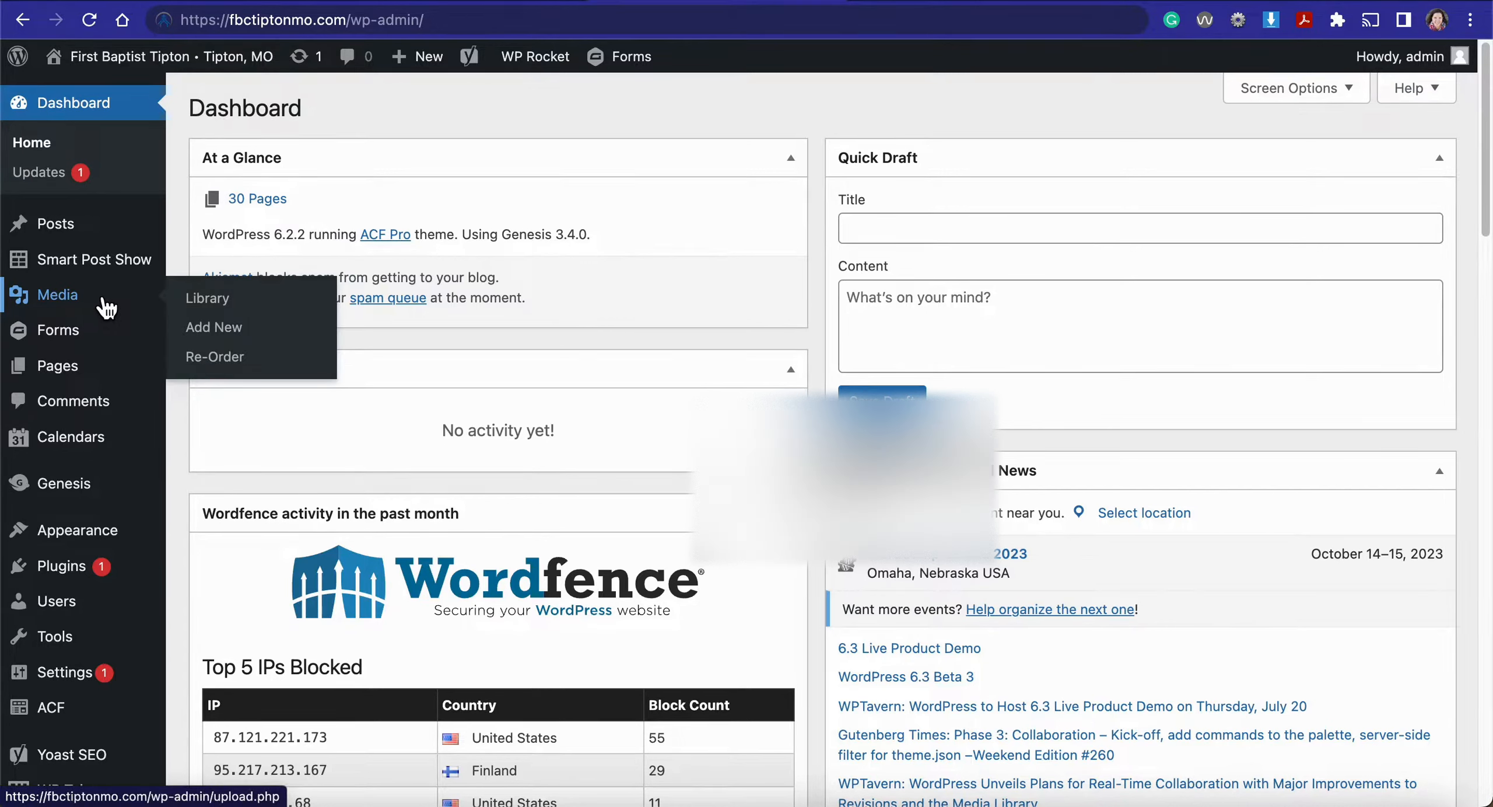
left_click(106, 308)
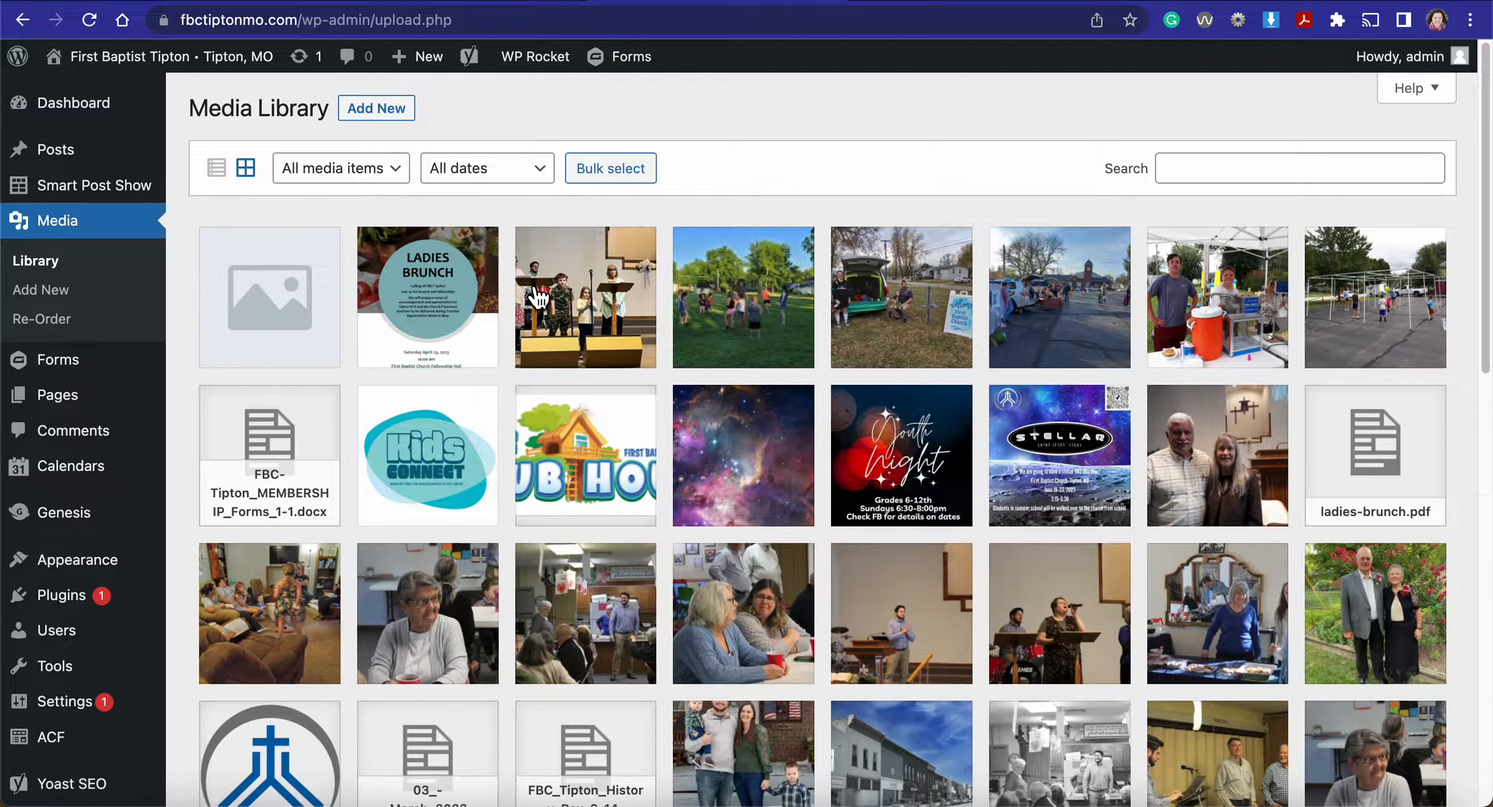
left_click(407, 120)
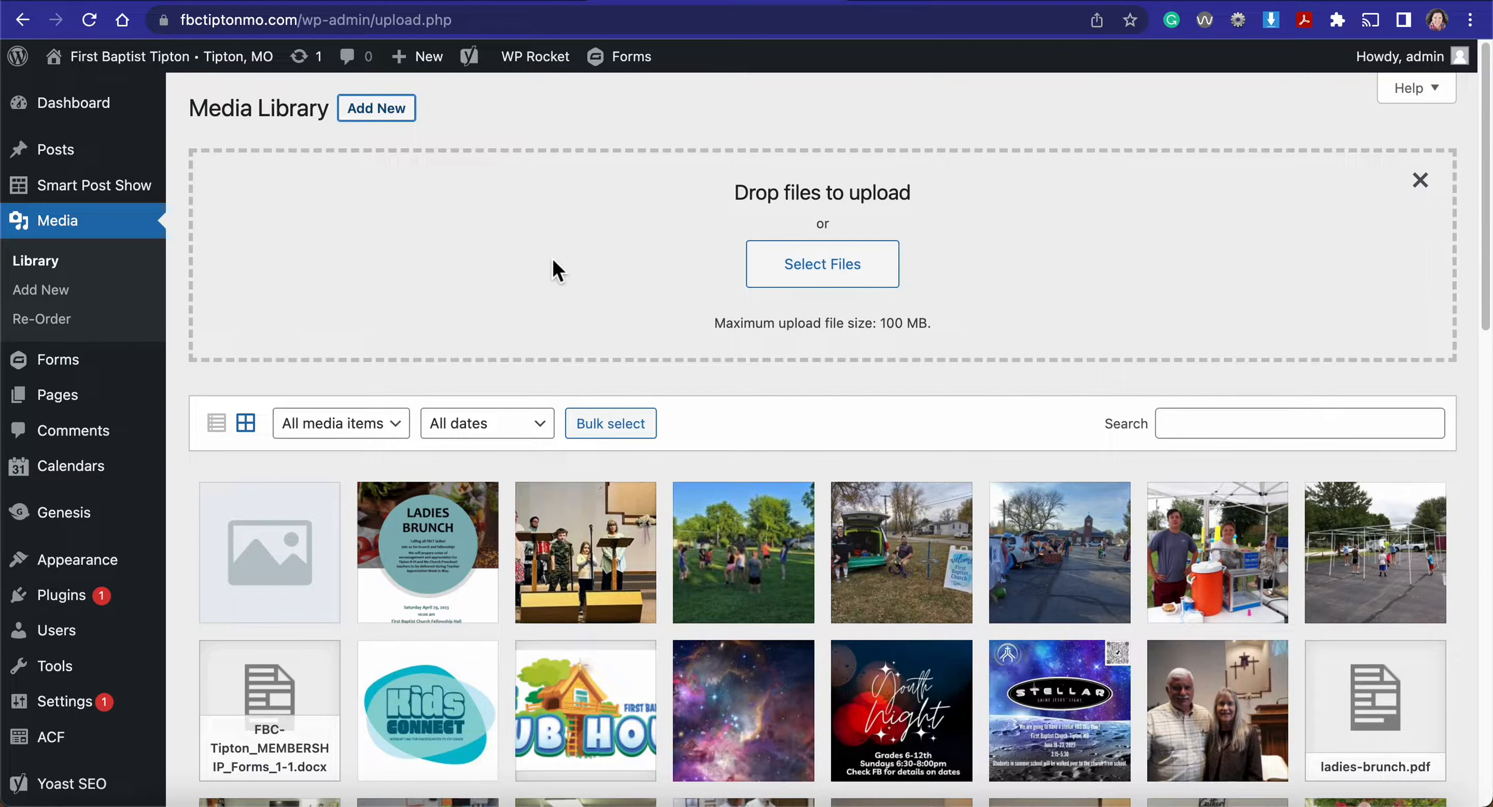
left_click(57, 266)
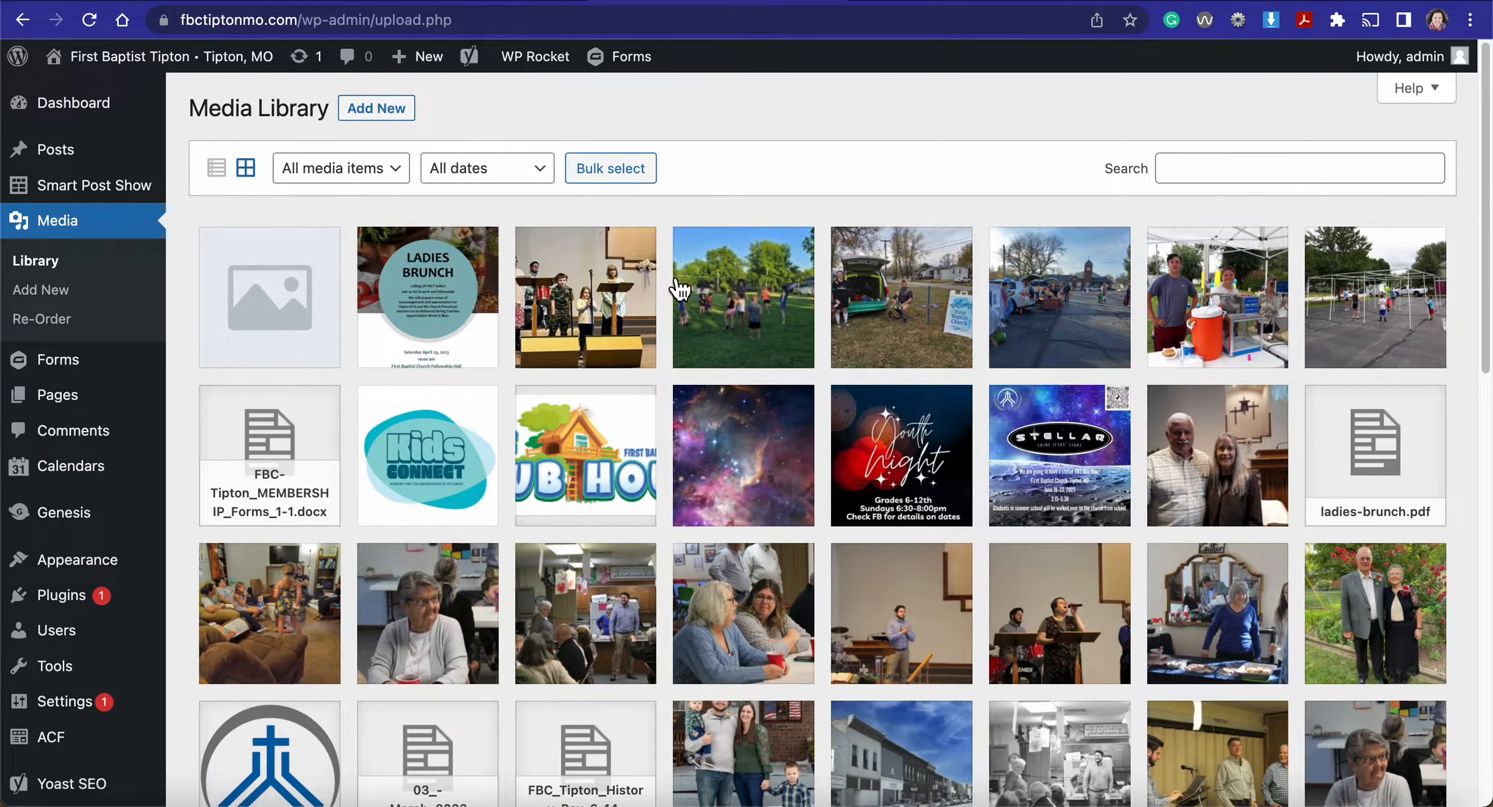
Step: View the attachment details and image editing options of the "childrens ministry games 2" photo without changing anything
left_click(753, 301)
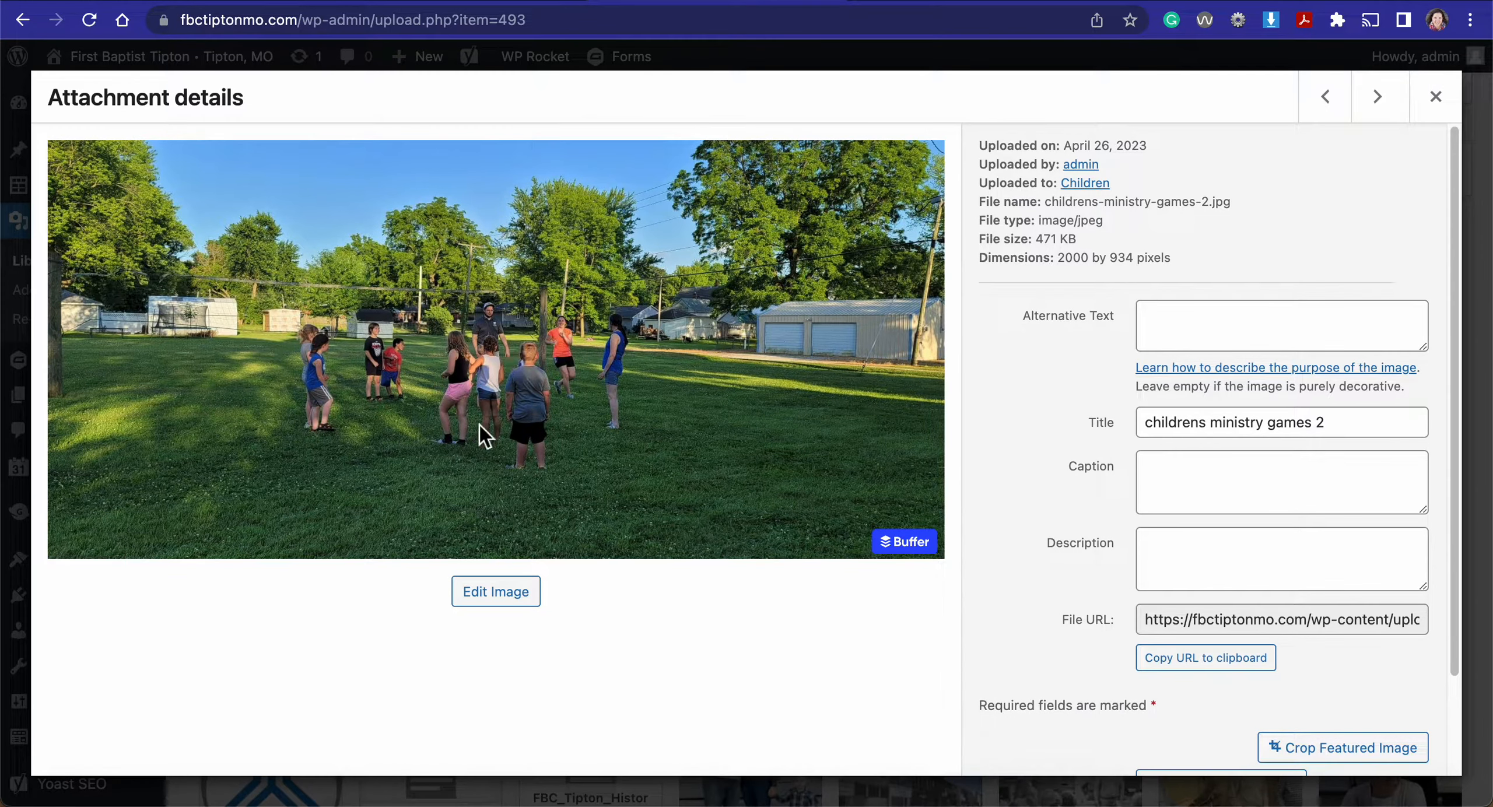
left_click(497, 592)
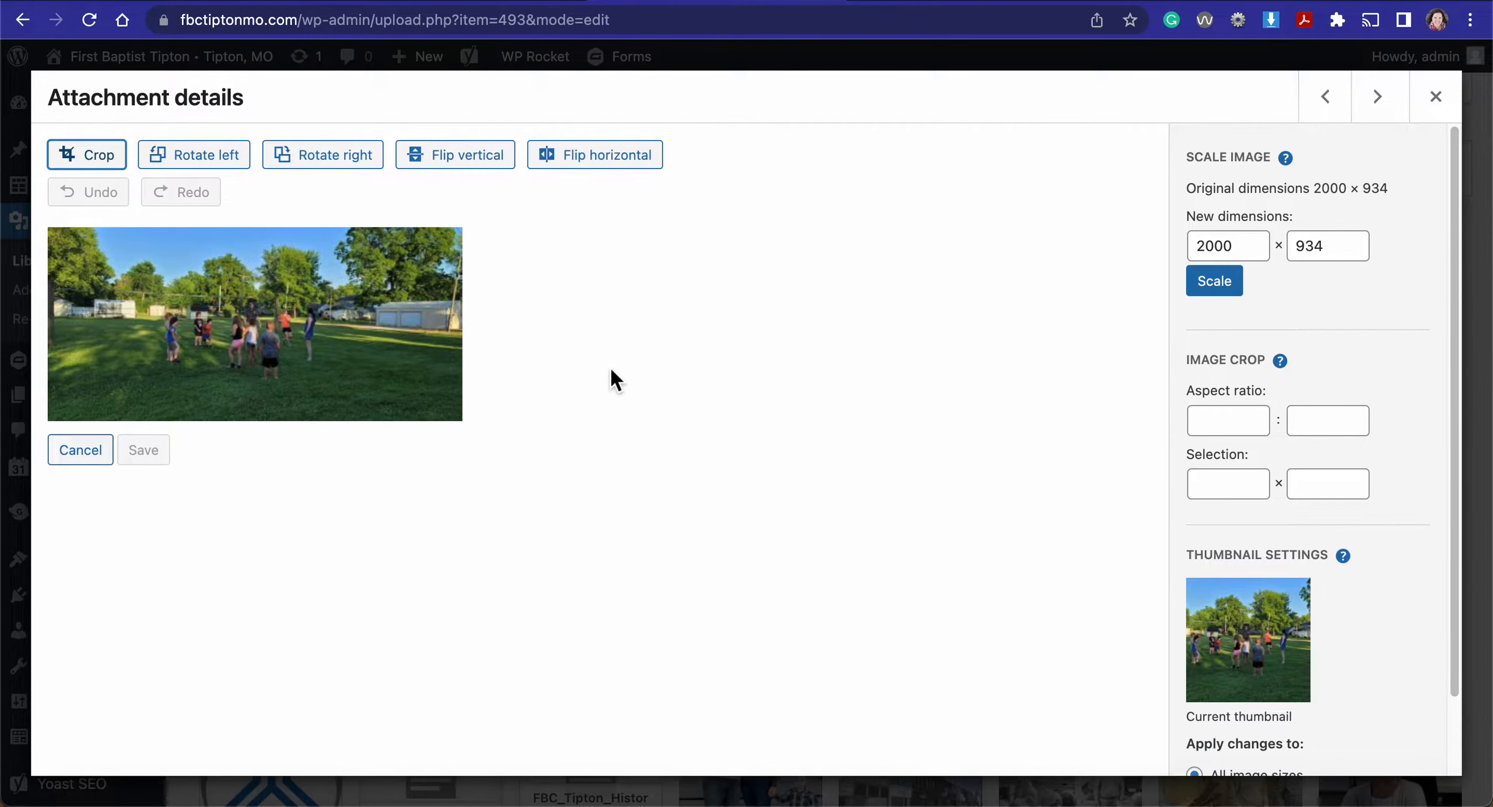
left_click(82, 450)
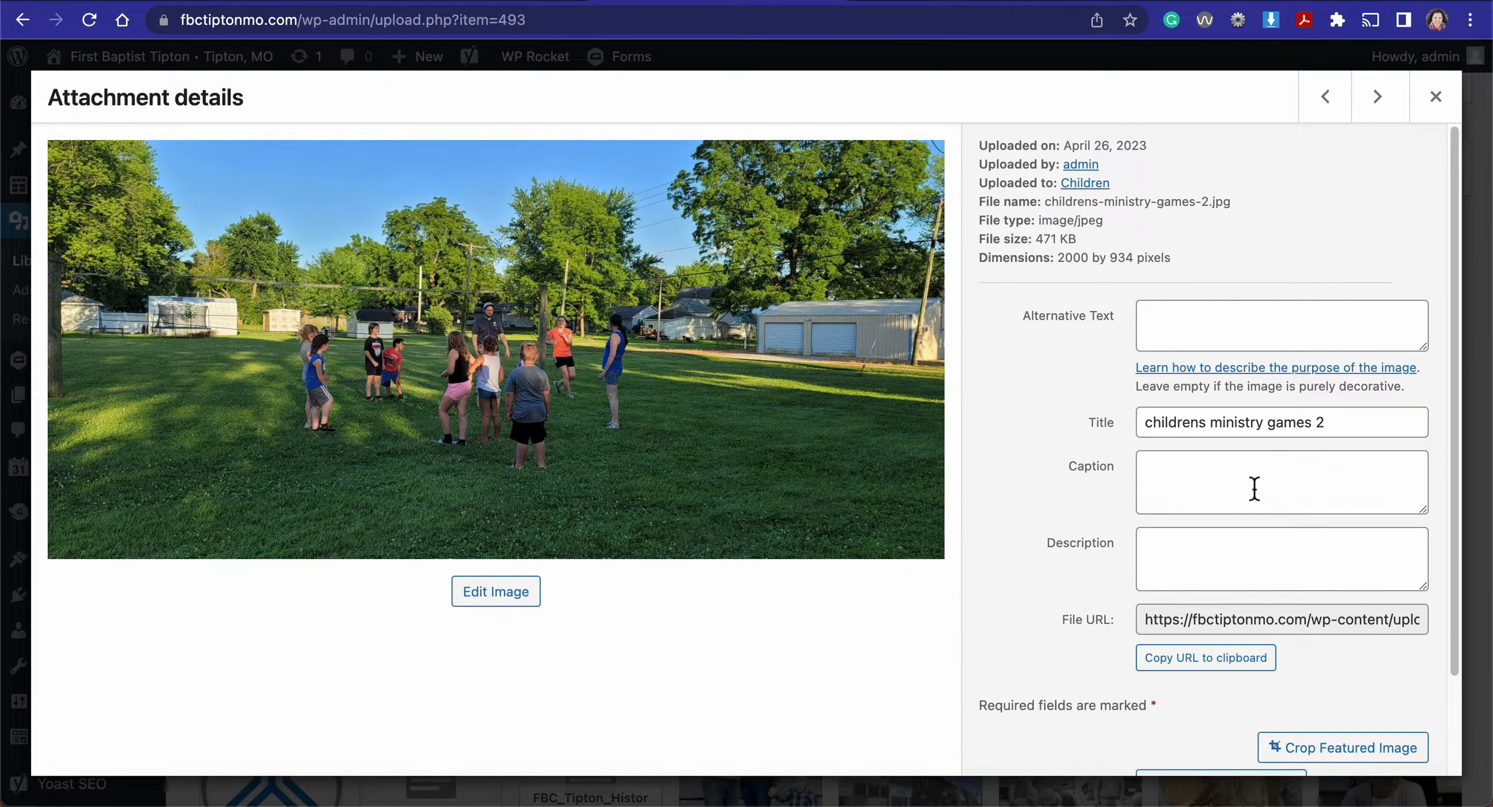
scroll(1255, 489, "down", 3)
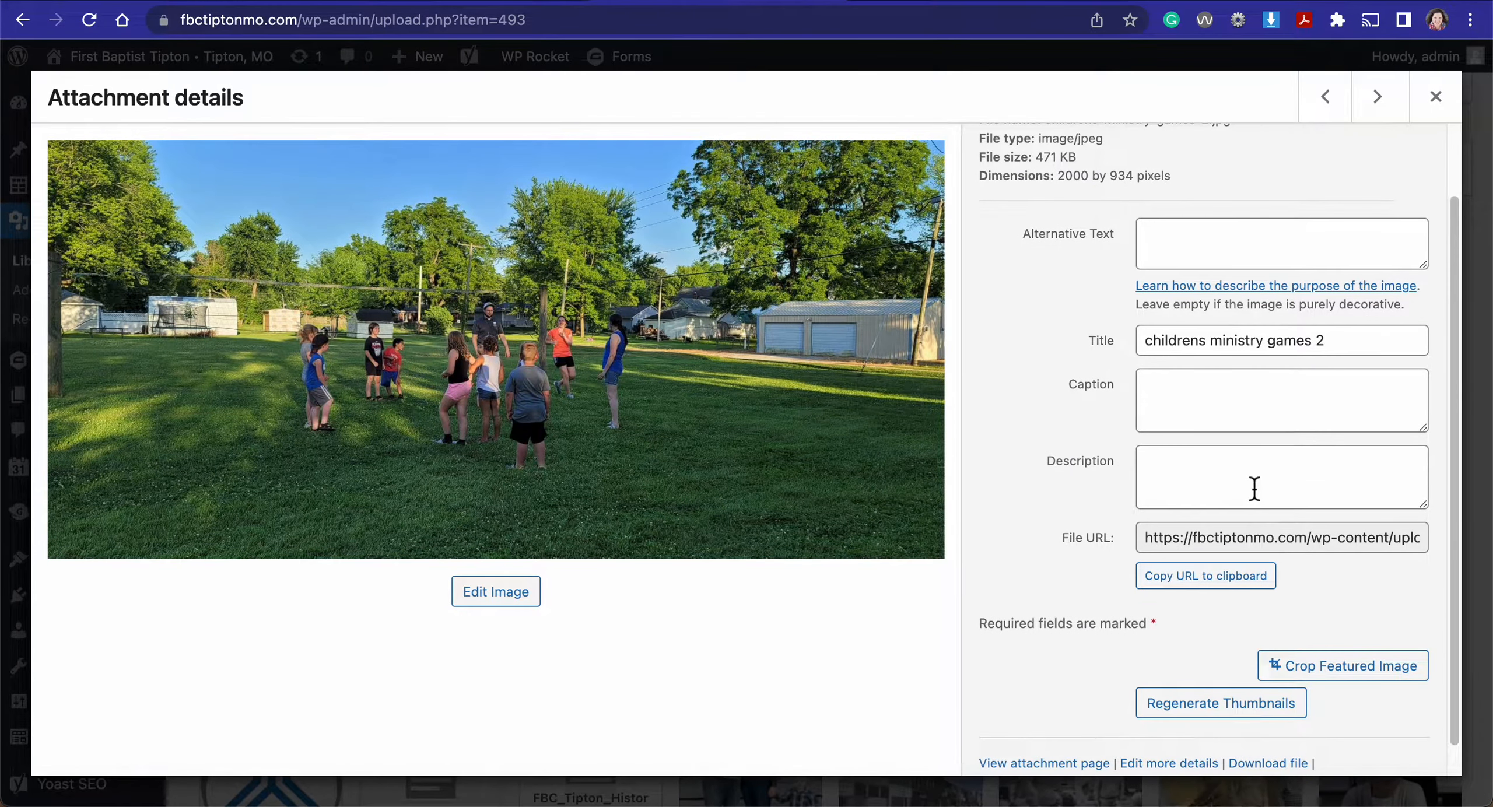
left_click(1437, 108)
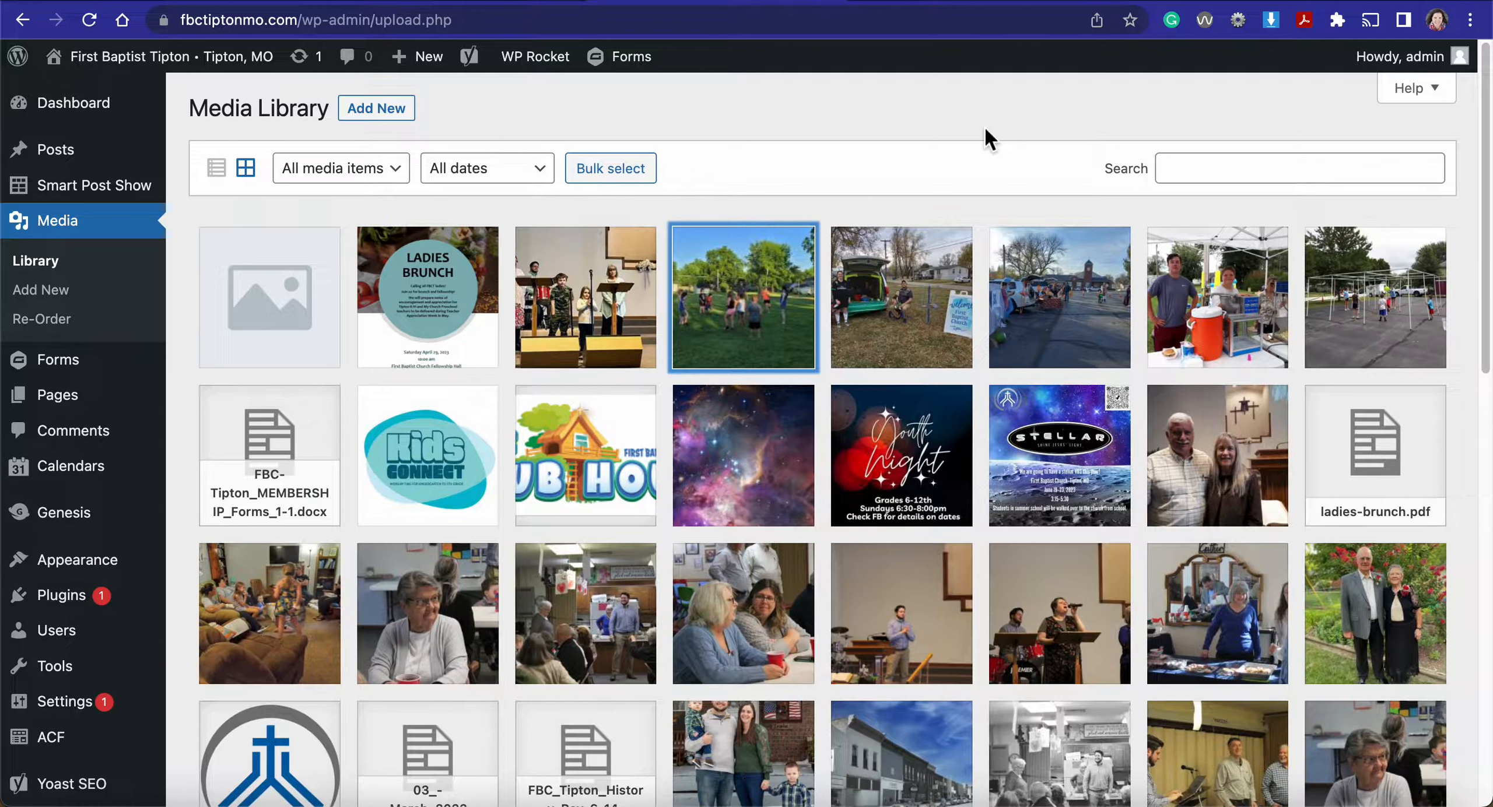
Step: Open the Prayer Requests form in the Gravity Forms editor
mouse_move(80, 377)
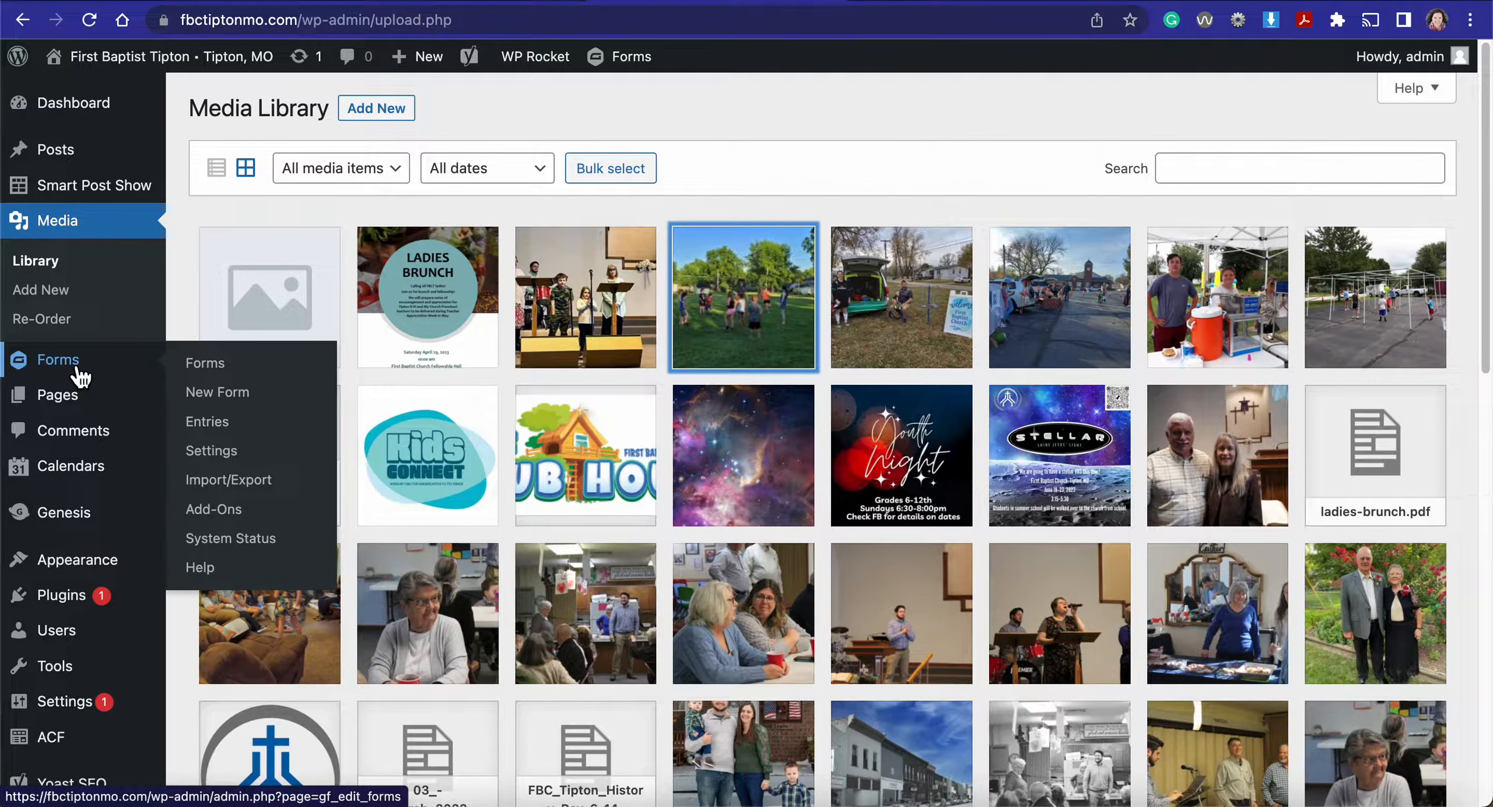
left_click(83, 377)
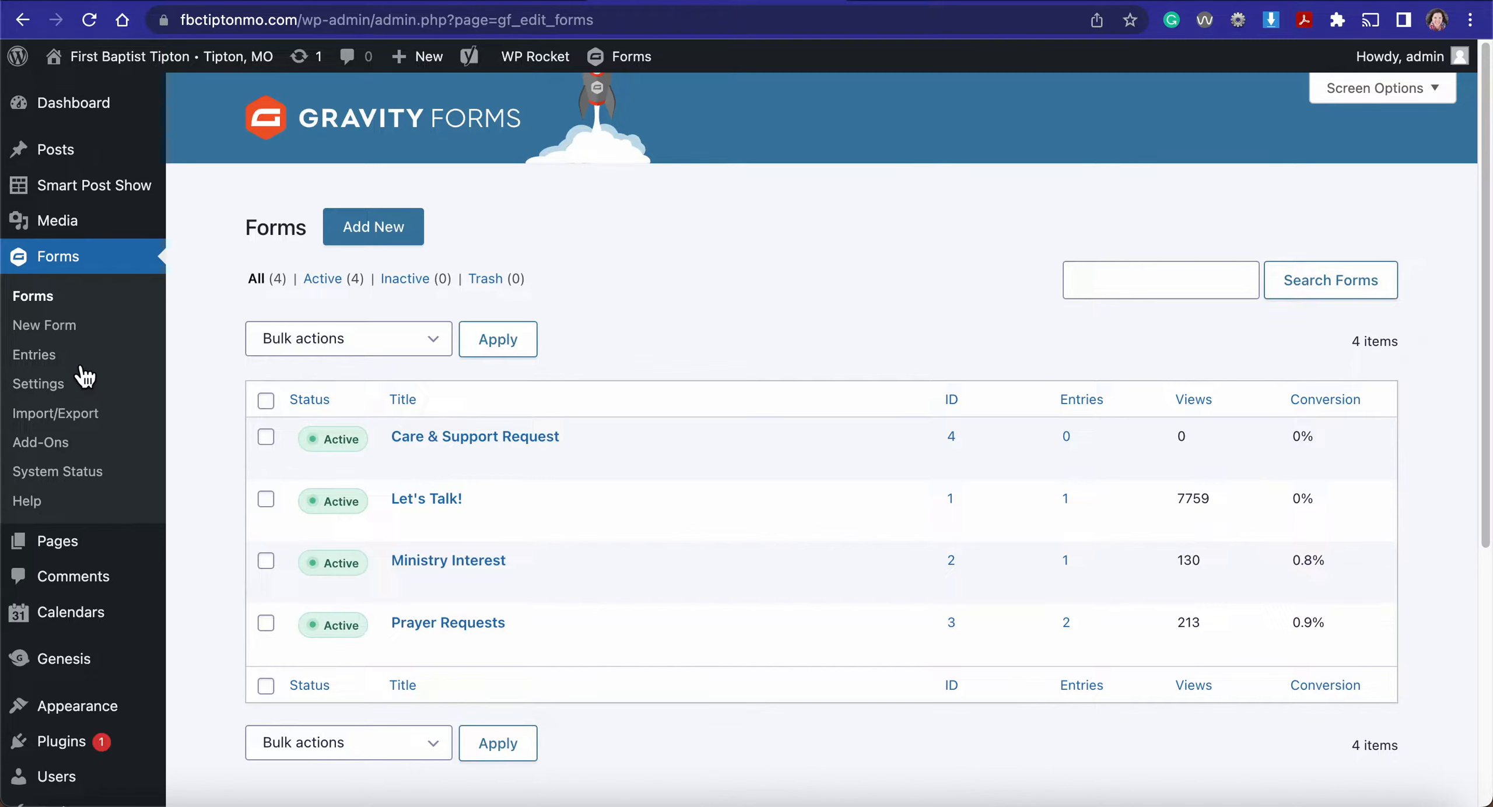
mouse_move(393, 621)
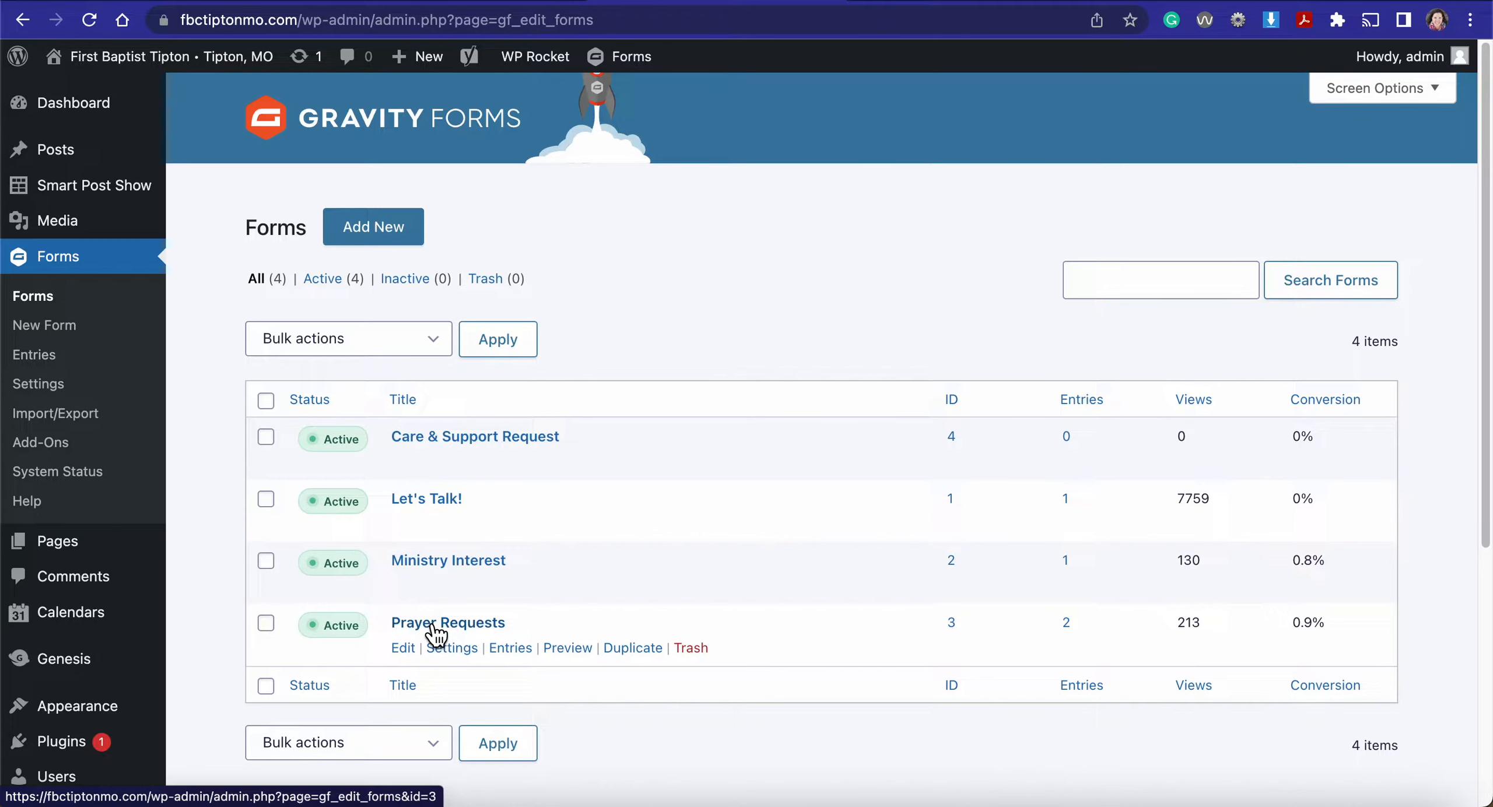
left_click(494, 625)
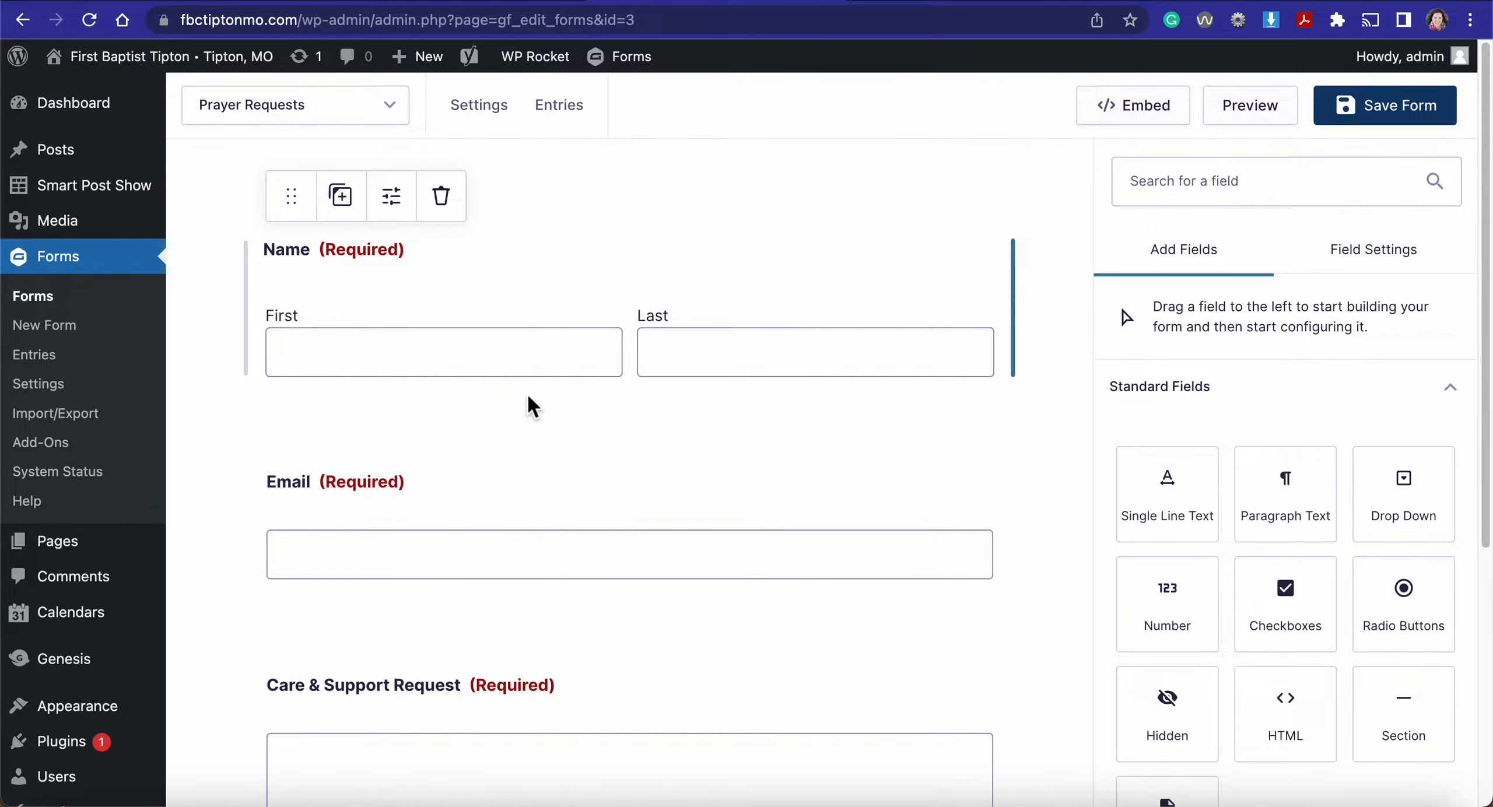
left_click_drag(291, 197, 290, 278)
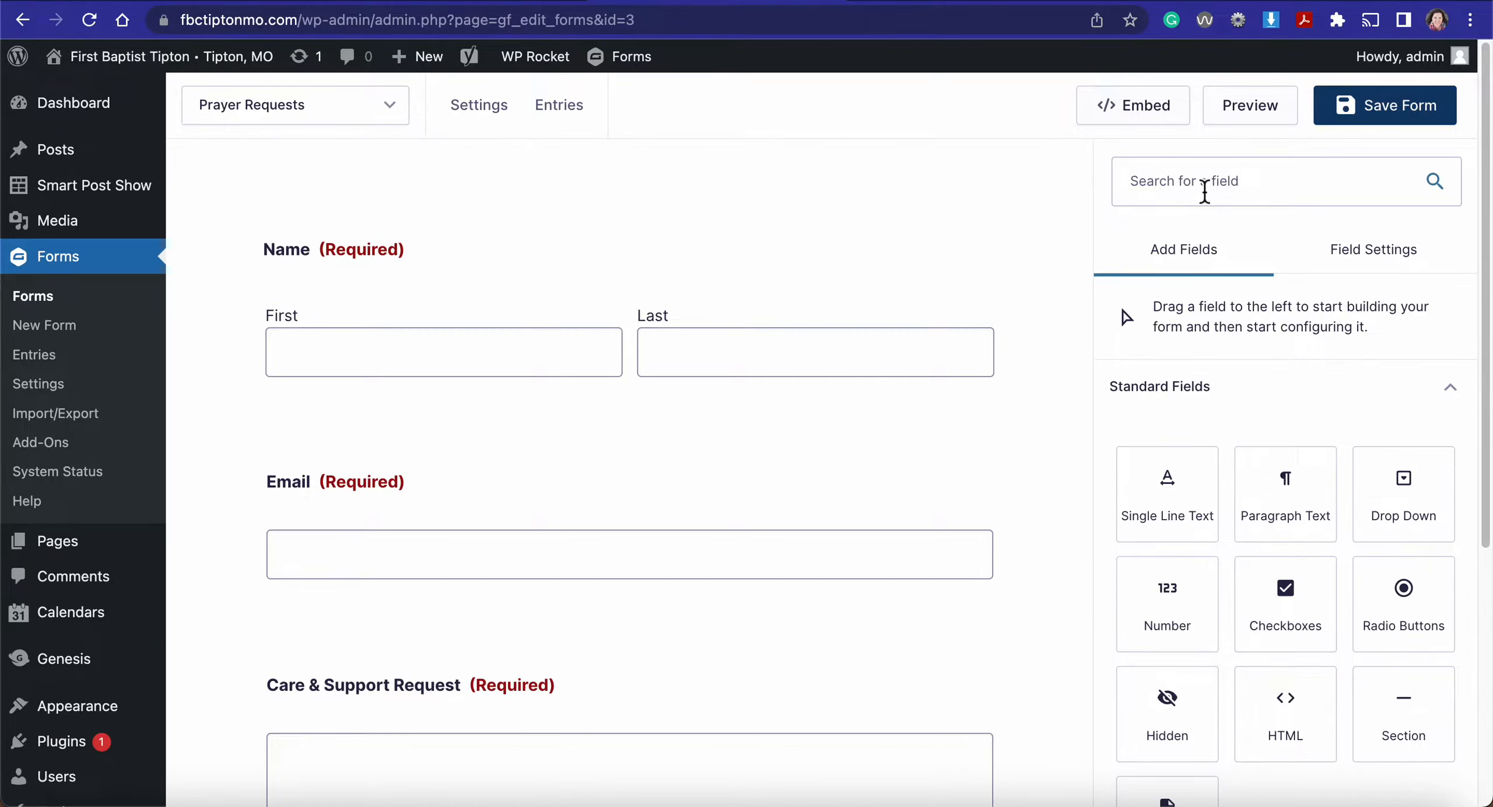
Step: Search the available form fields for "phone" and add a Phone field between the Name and Email fields
left_click(1205, 191)
type("p")
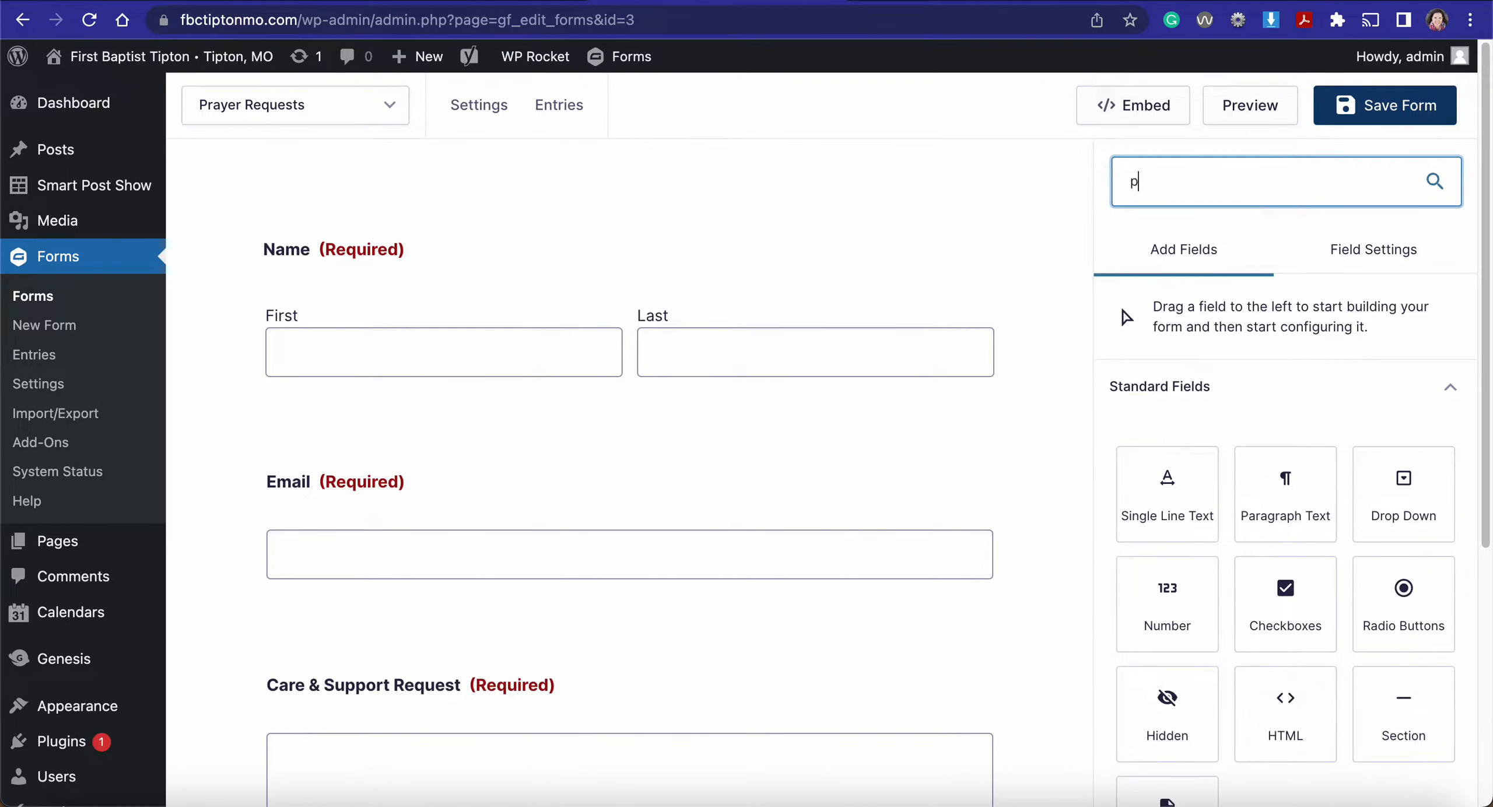
type("hone")
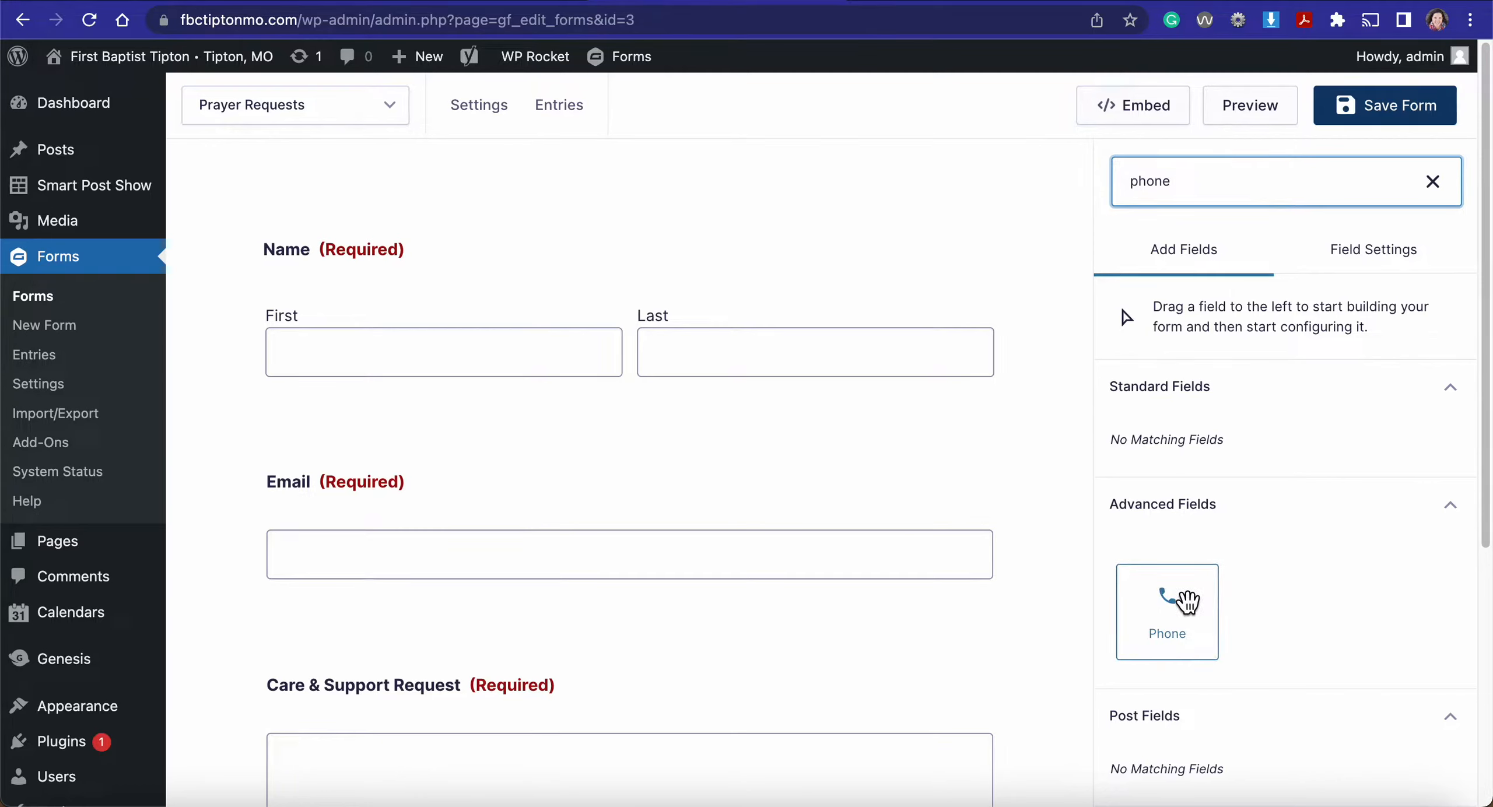
scroll(840, 570, "down", 8)
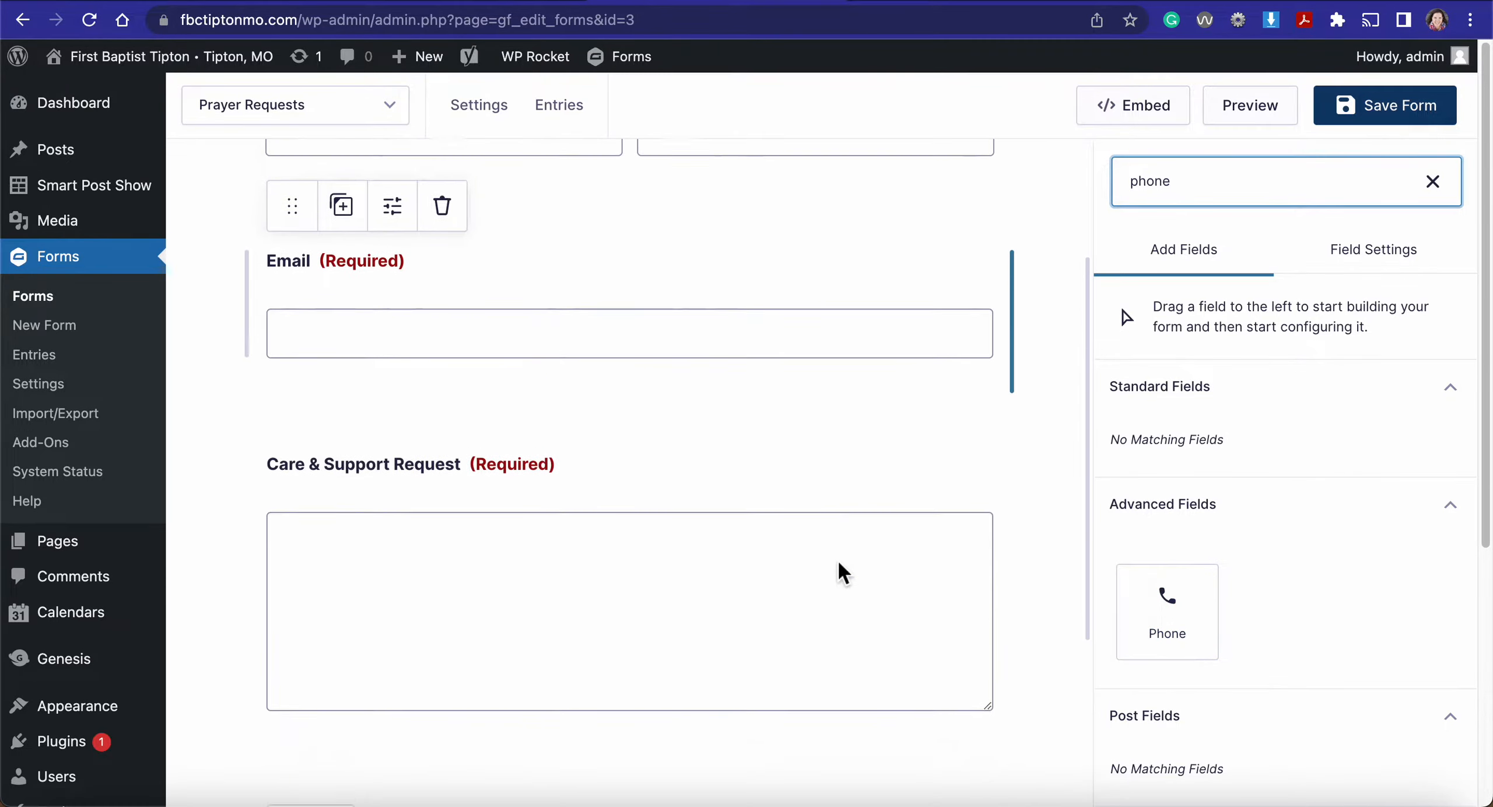
scroll(678, 503, "up", 8)
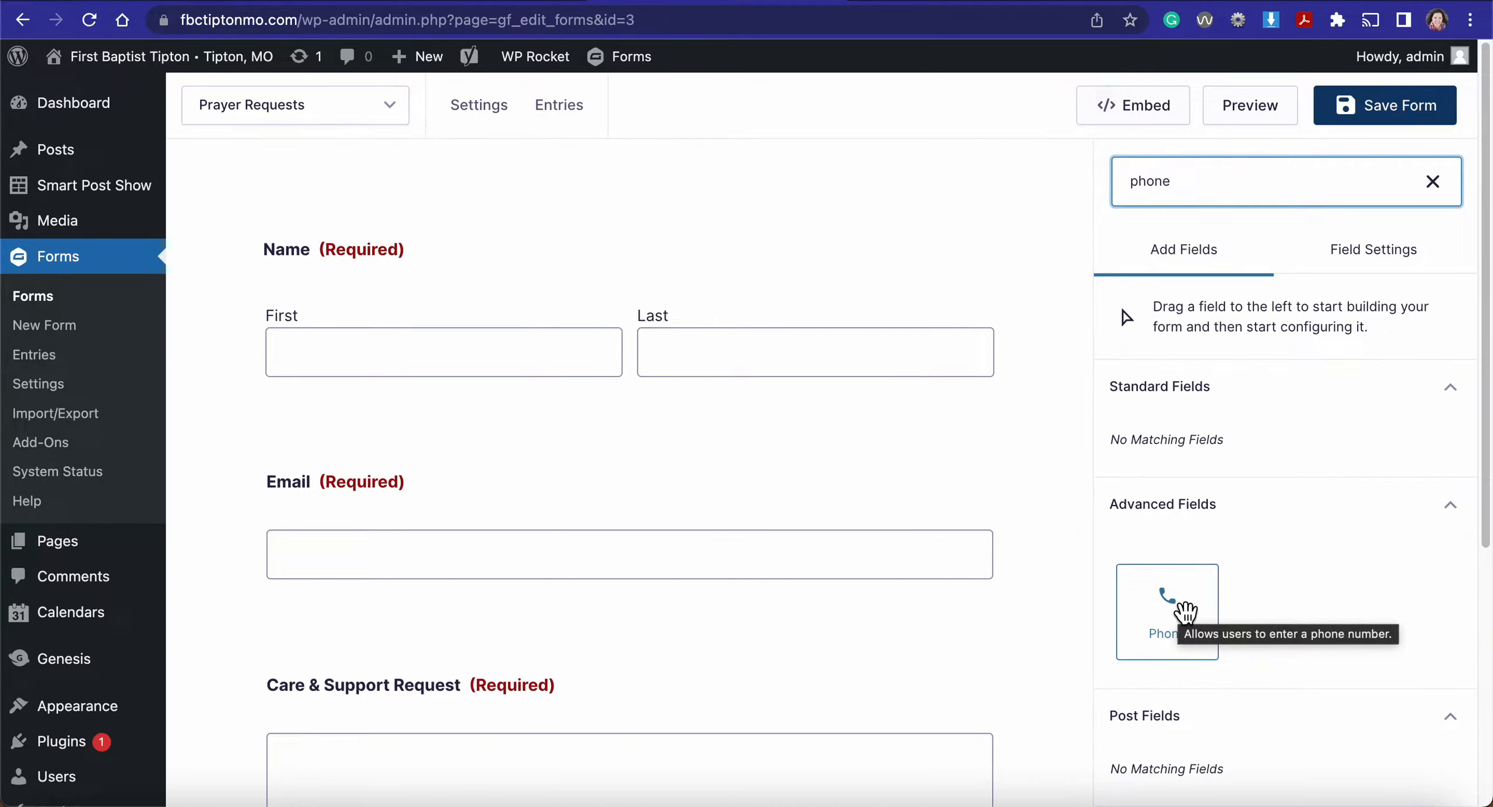
left_click(1185, 613)
left_click_drag(1185, 613, 760, 452)
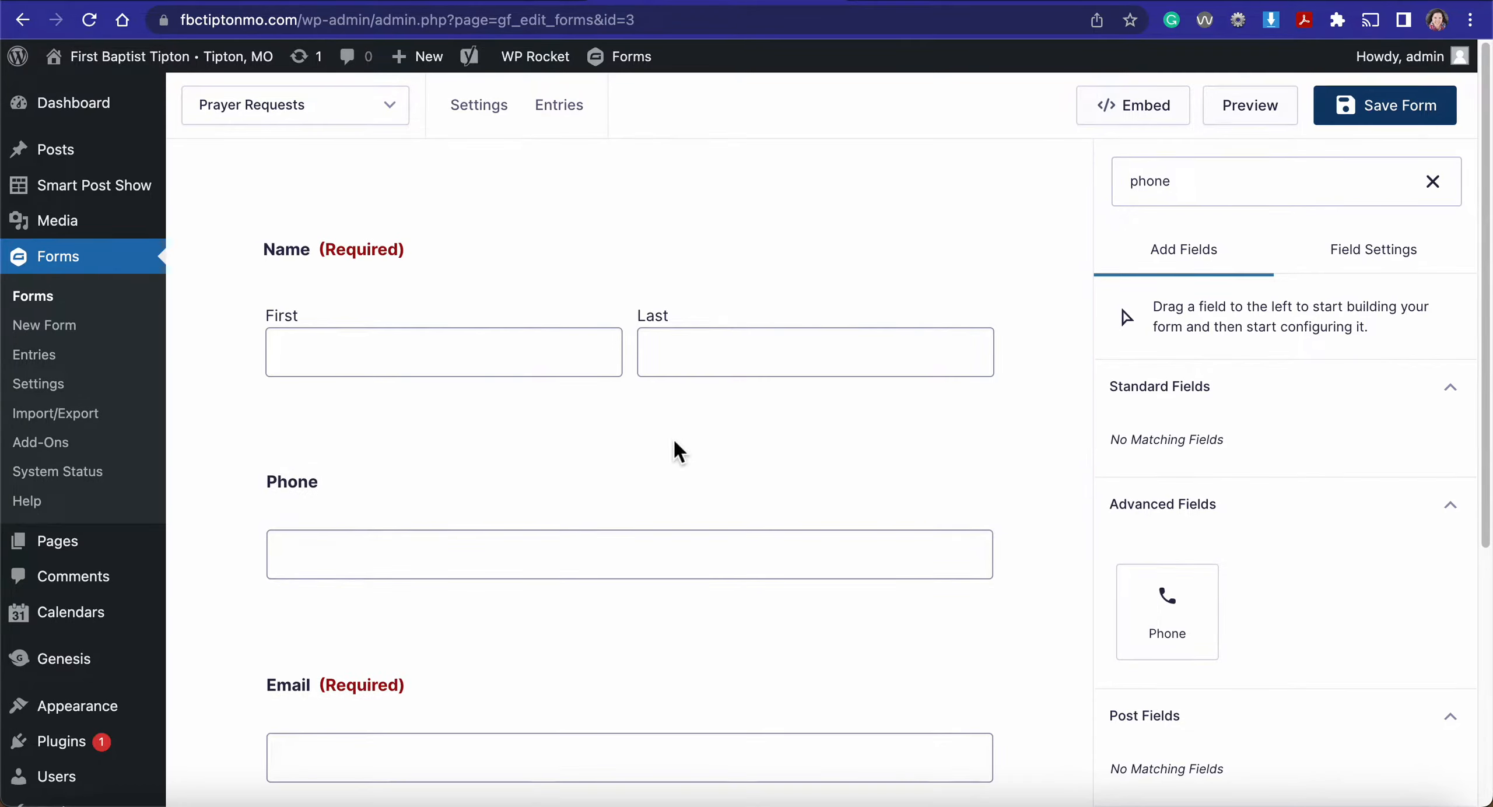
Step: Change the label of the new phone field to "Phone Number" in its field settings
mouse_move(356, 536)
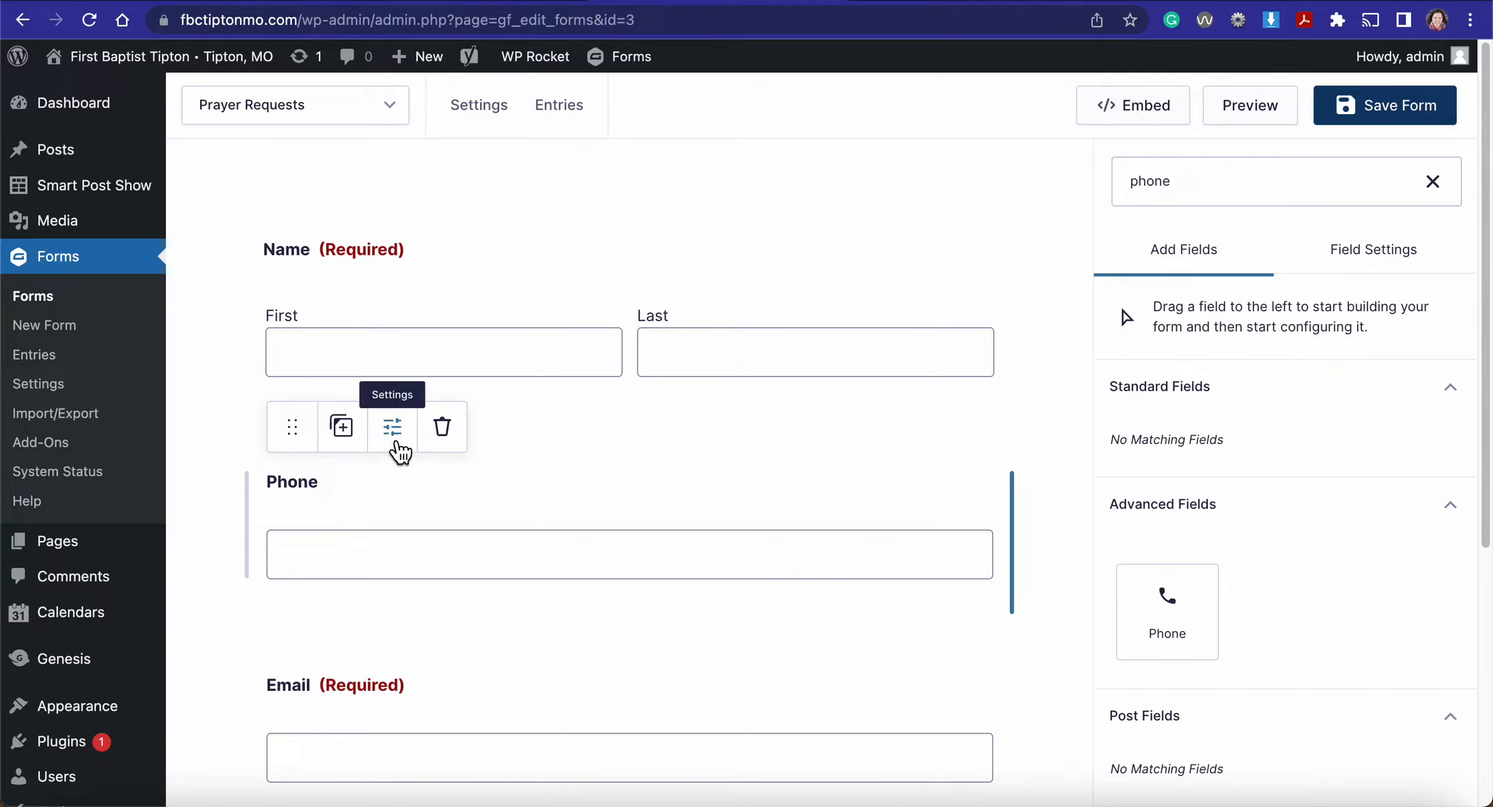
left_click(395, 444)
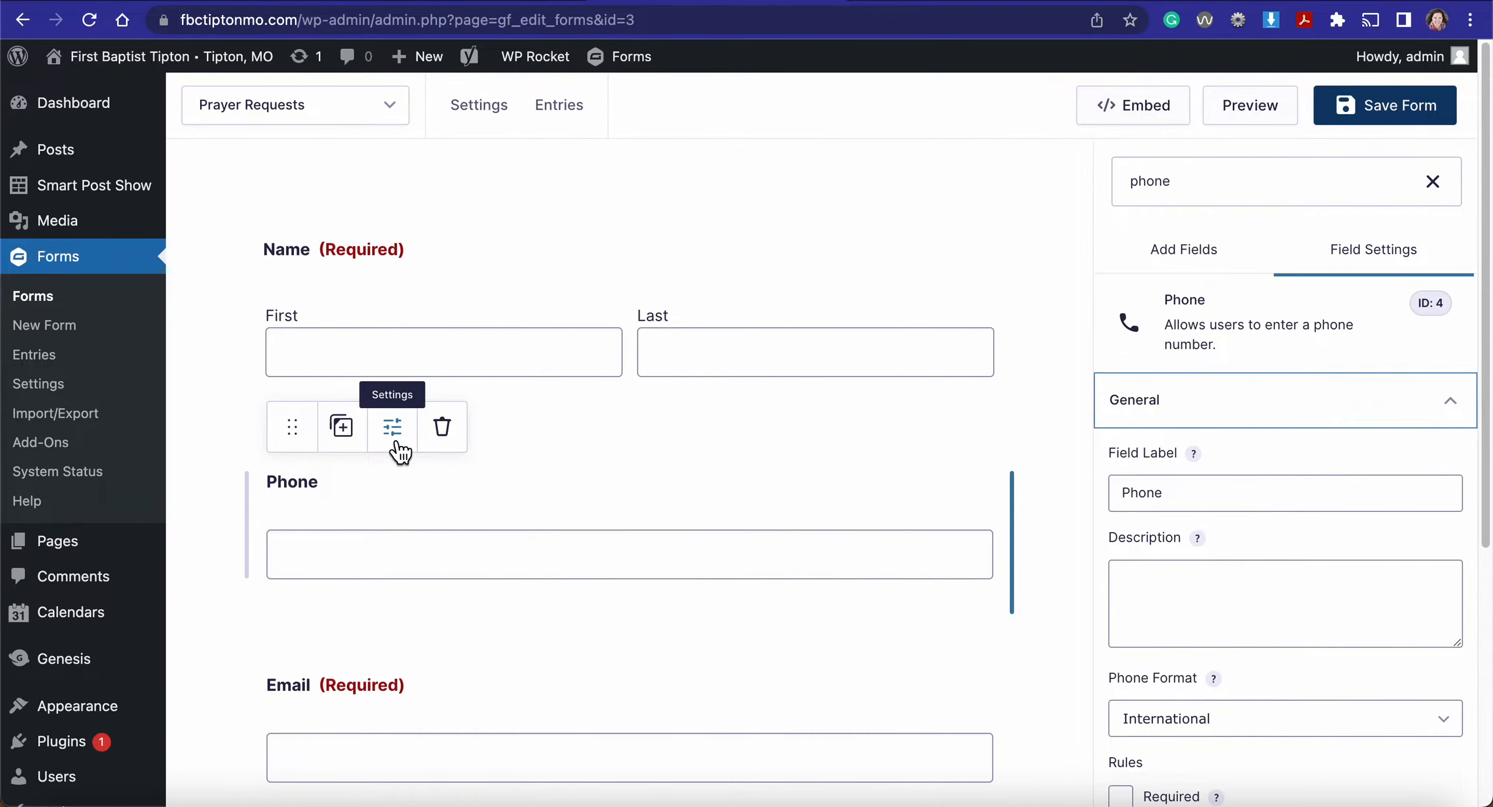
left_click(1209, 499)
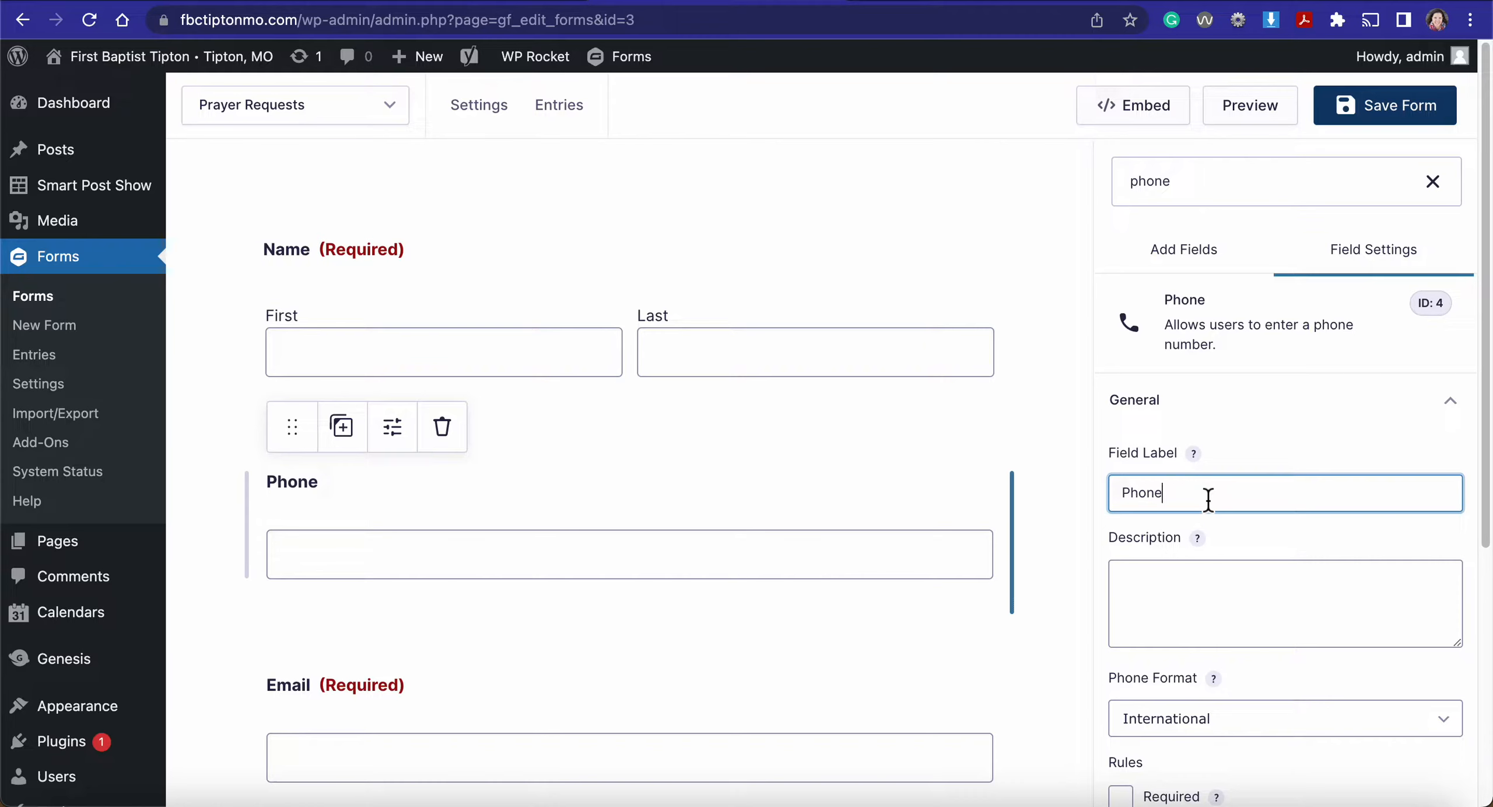
type("Number")
Step: Set the phone field's format to (###) ###-#### and make the field required
scroll(1283, 644, "down", 3)
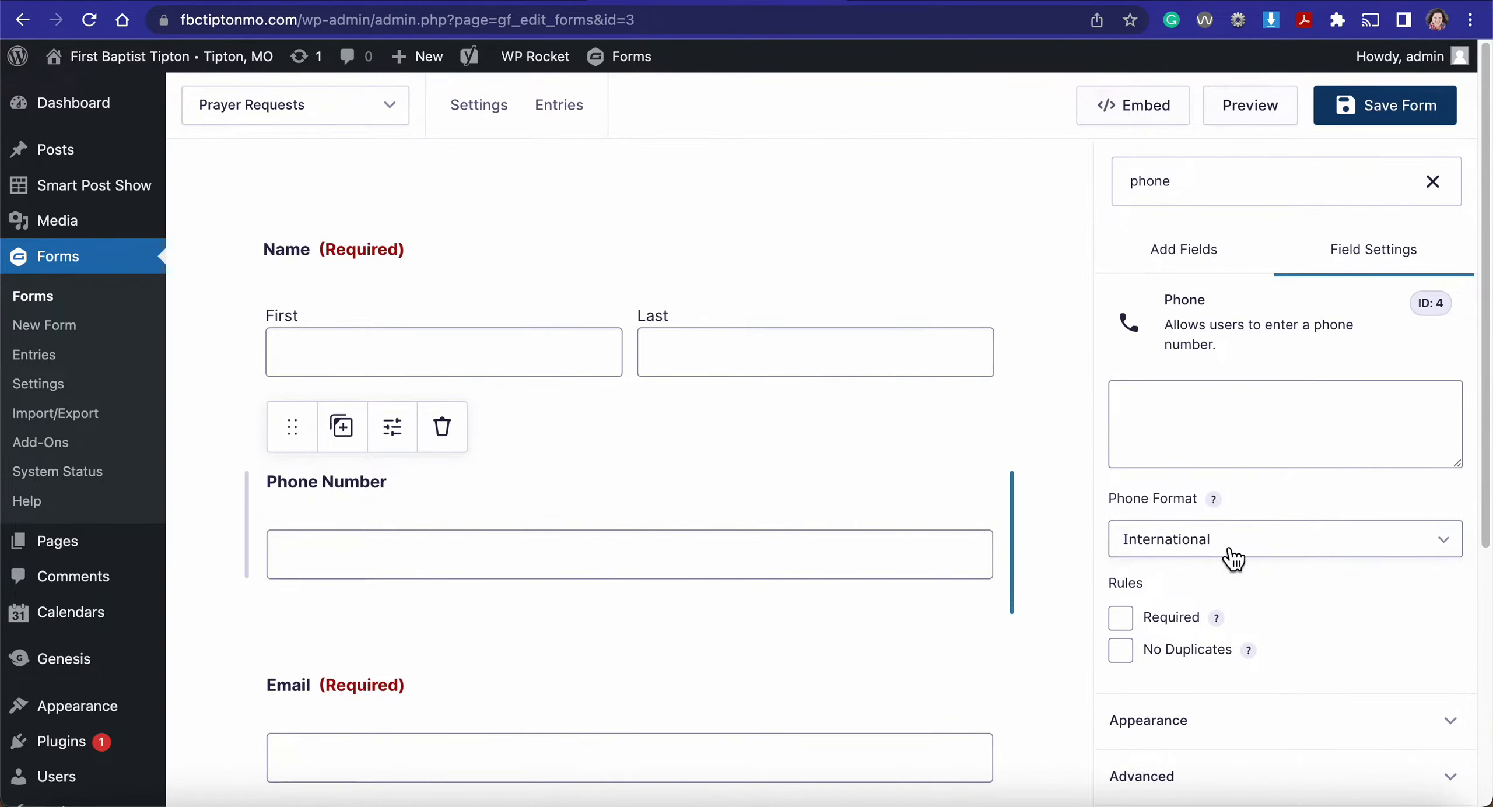
left_click(1233, 559)
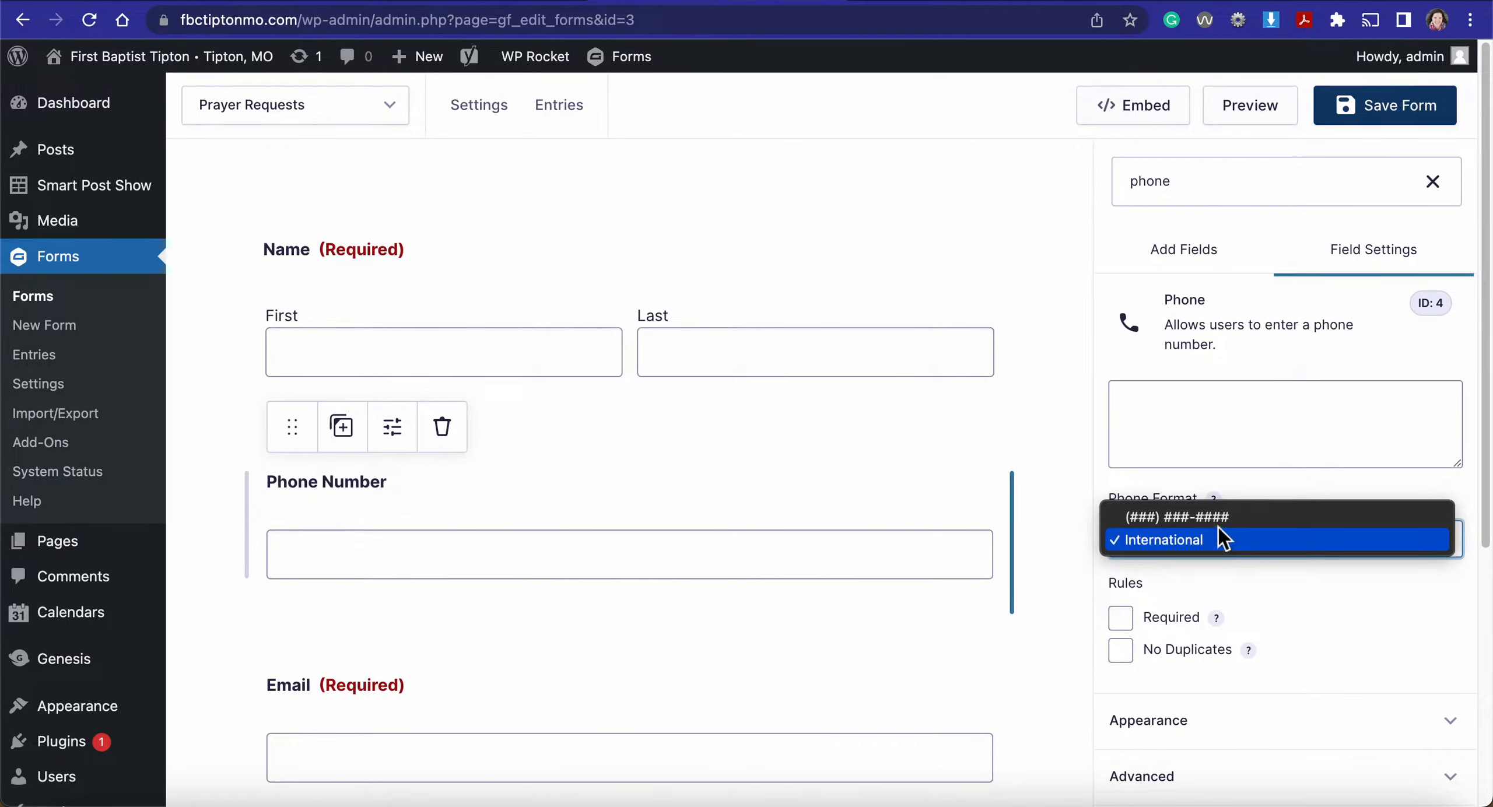
left_click(1221, 528)
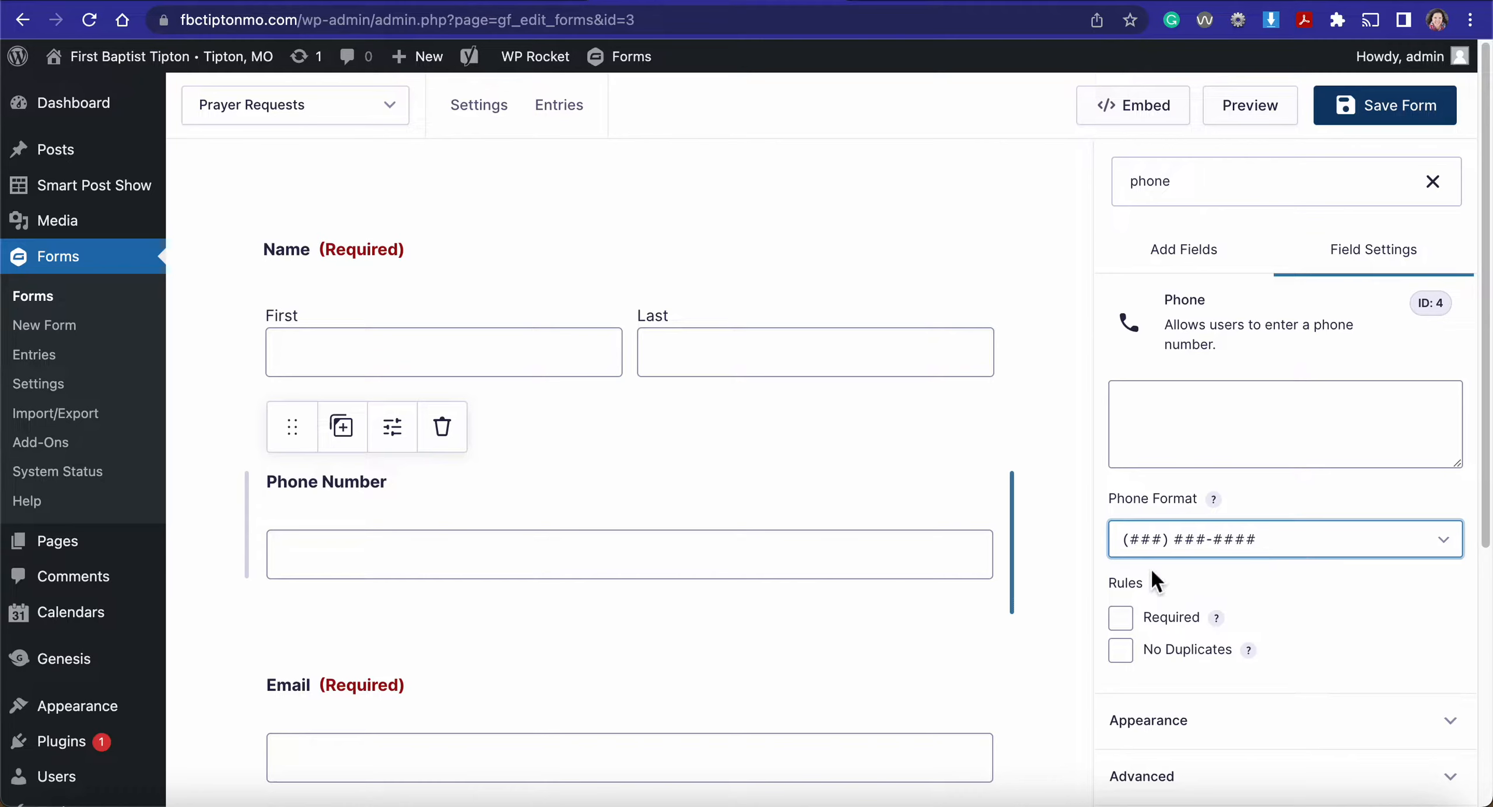
left_click(1126, 623)
left_click(1126, 623)
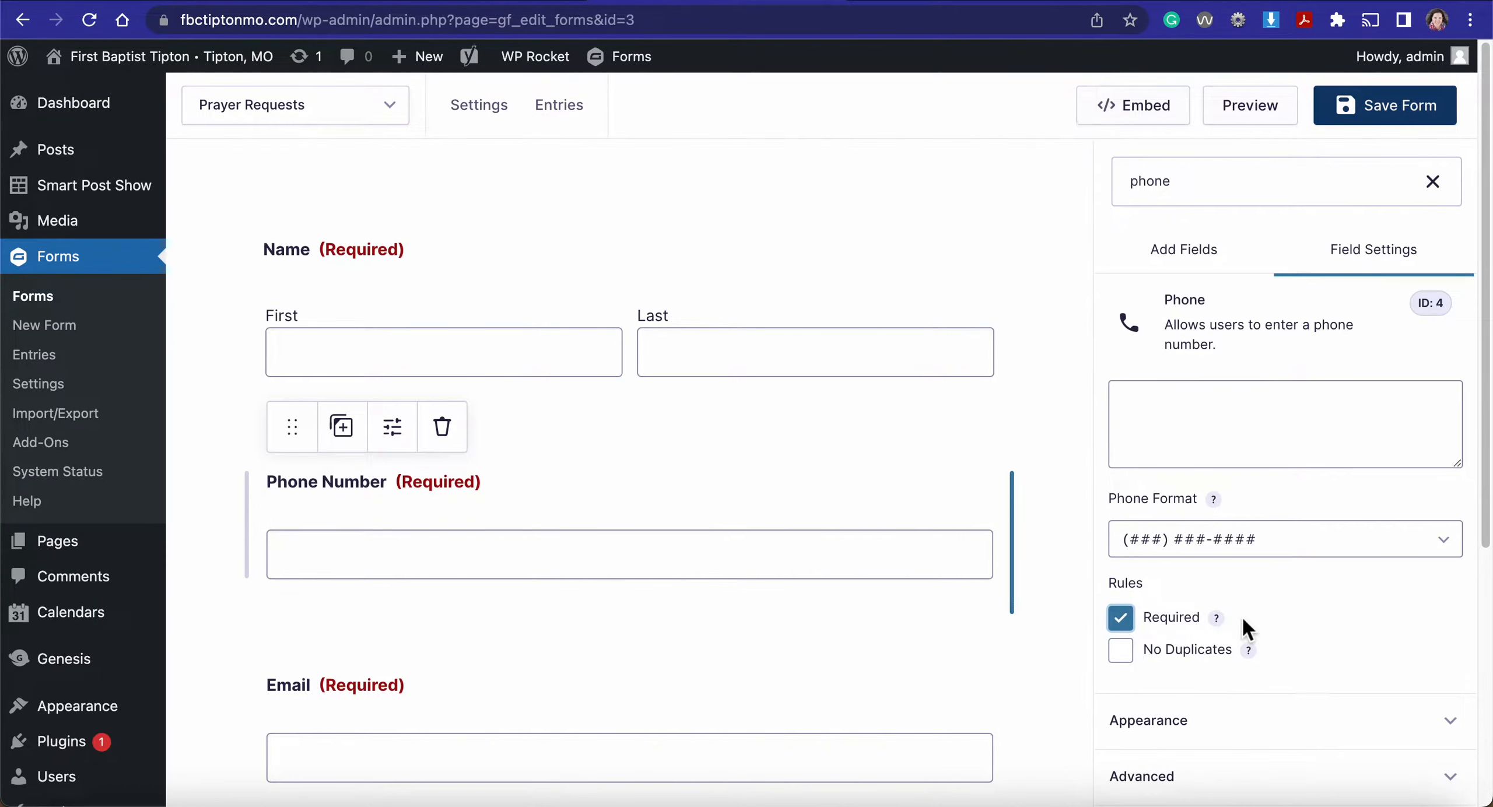
scroll(1241, 616, "down", 2)
scroll(1241, 616, "up", 4)
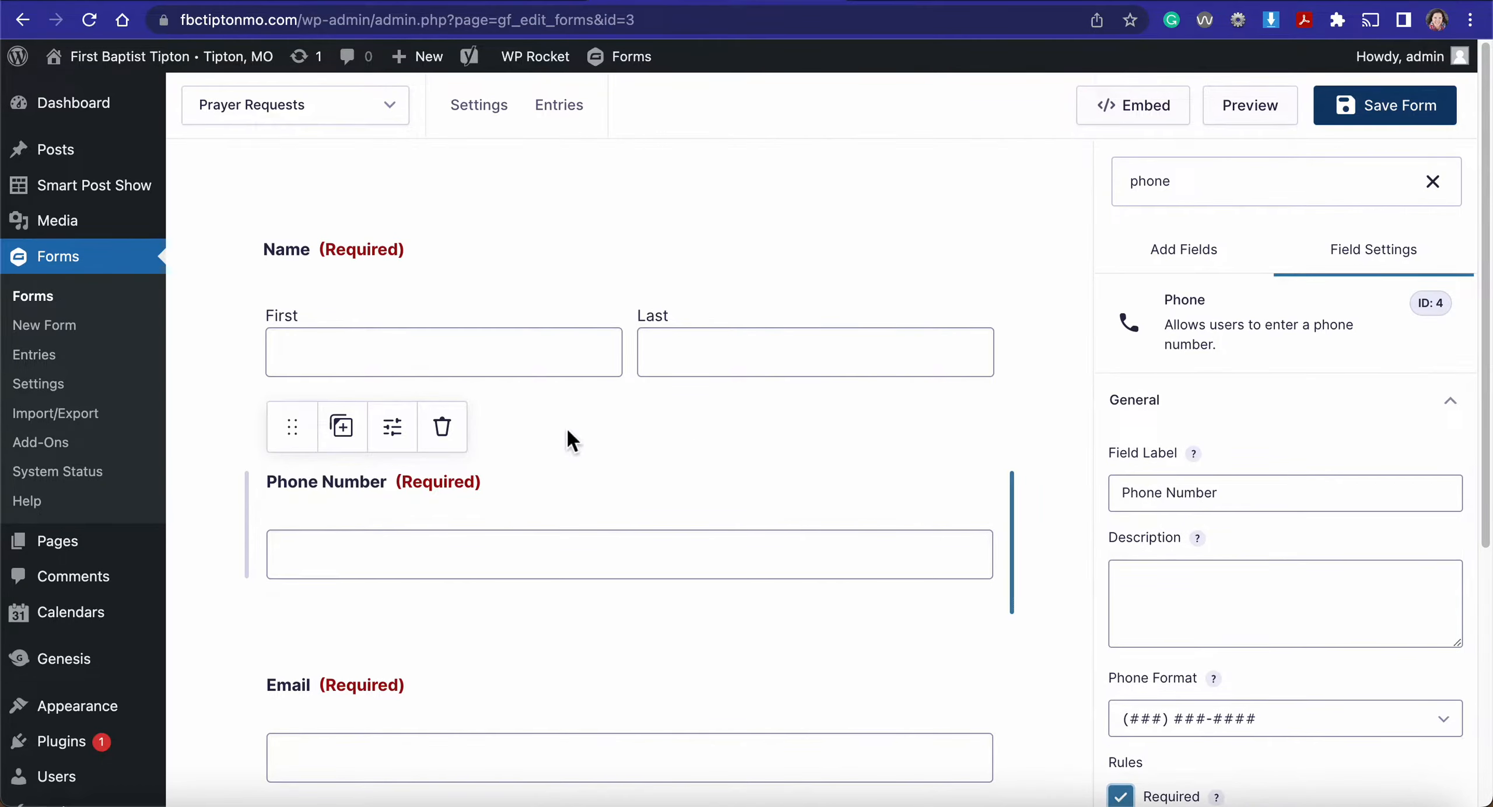
Step: Delete the Phone Number field from the form and accept the deletion
left_click(444, 432)
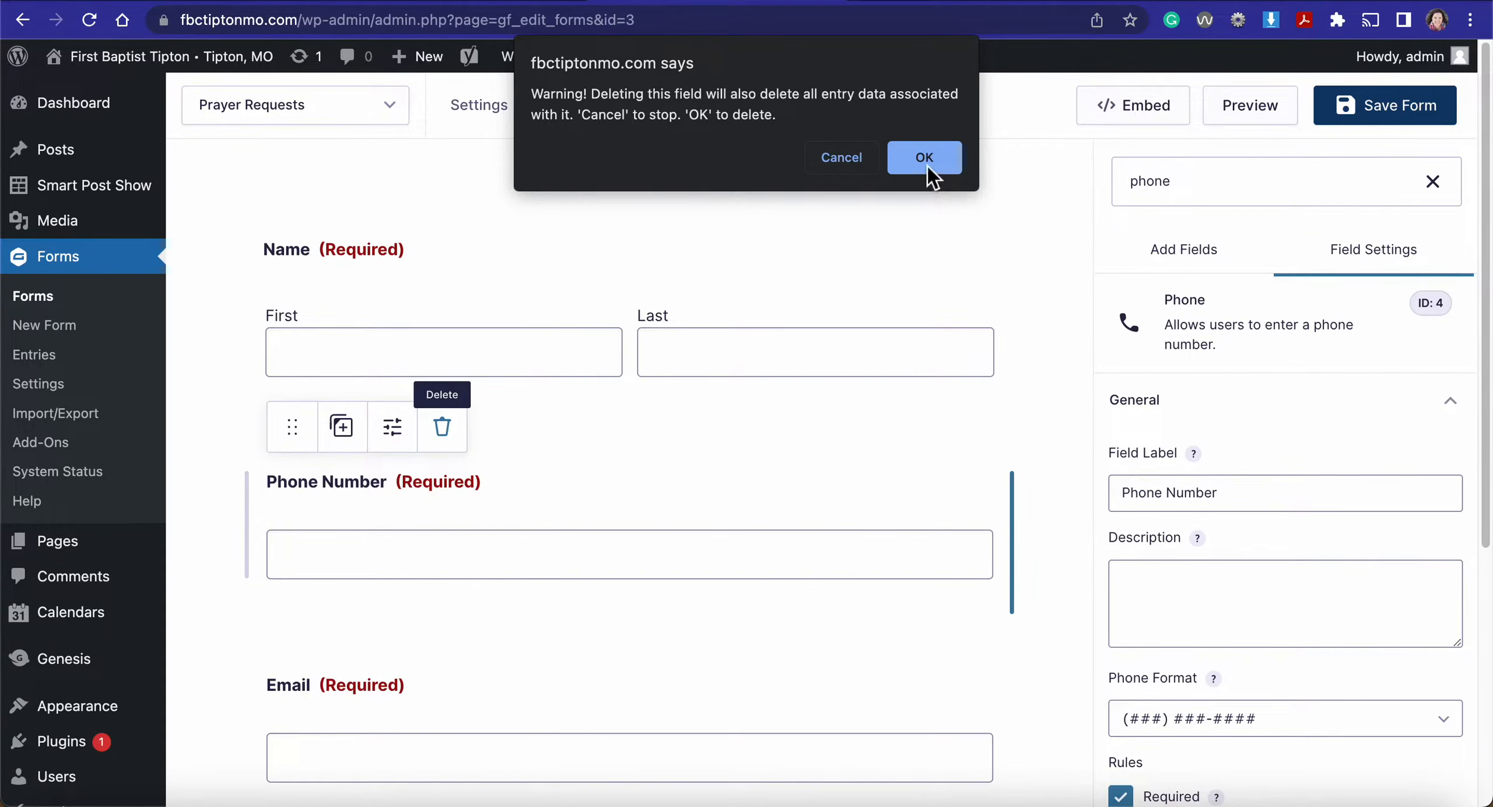
left_click(925, 159)
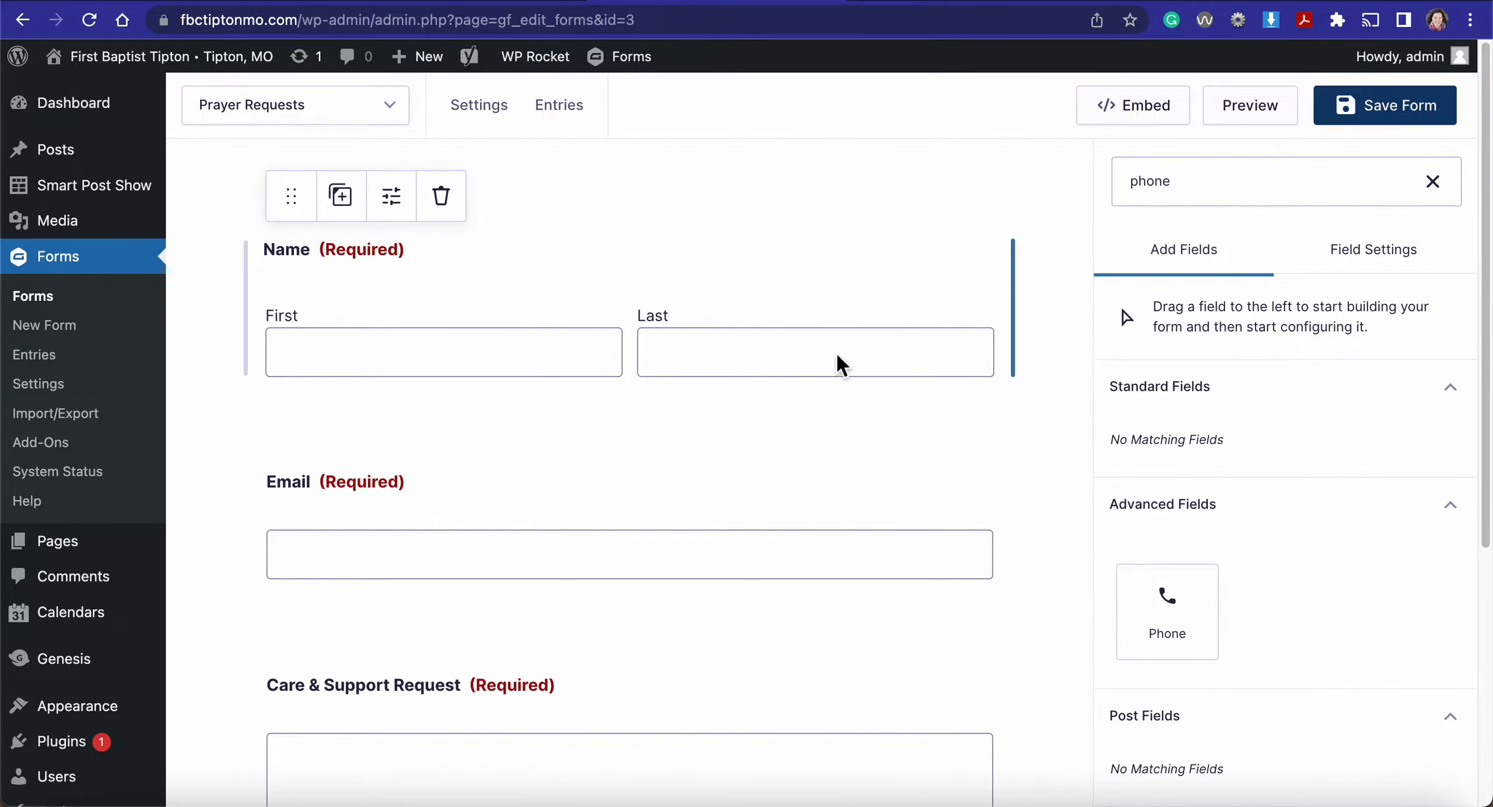
Step: Look over the rest of the form and examine the general settings of the Care & Support Request field
scroll(841, 362, "down", 2)
scroll(840, 365, "down", 6)
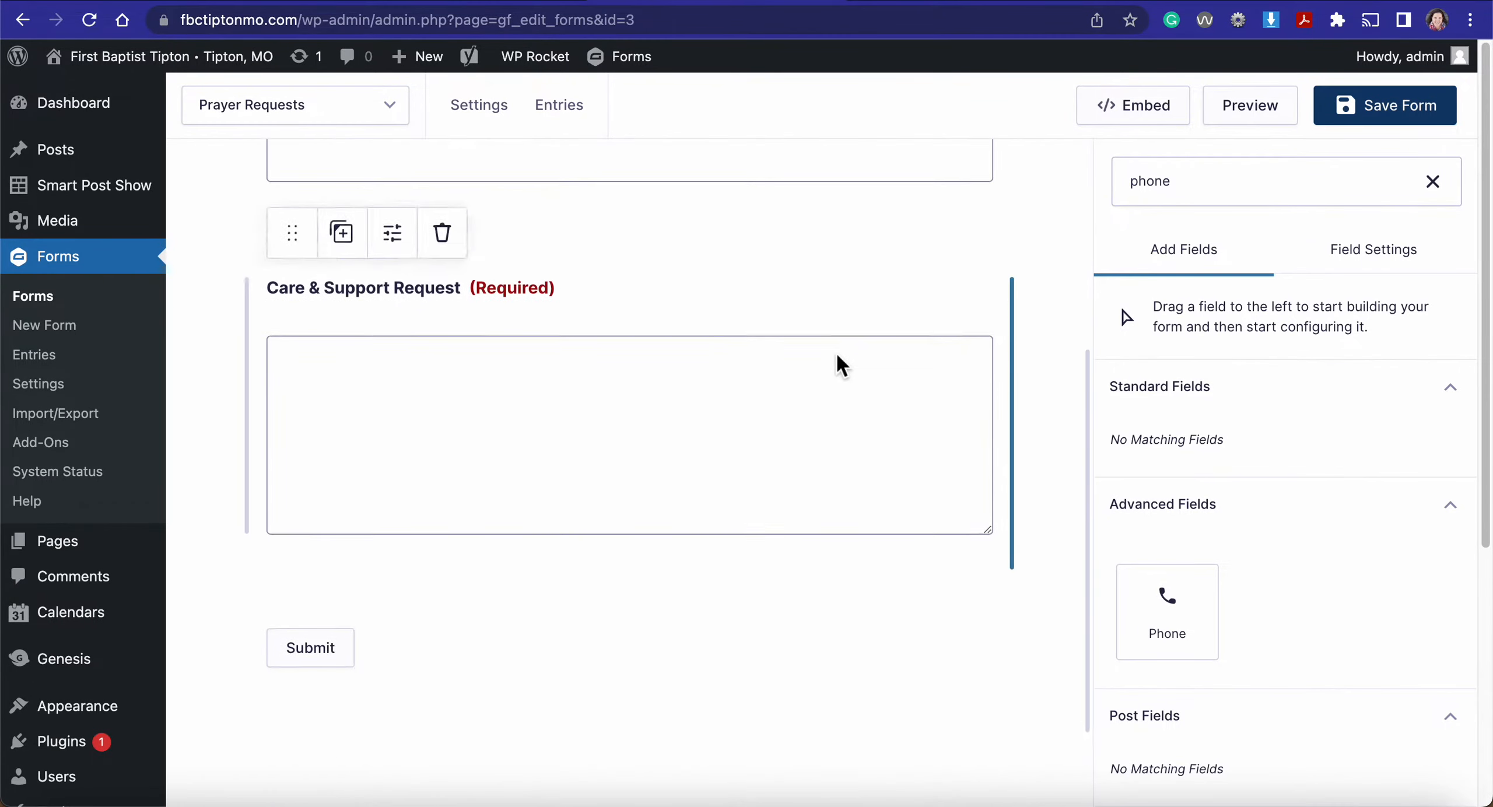
scroll(840, 365, "up", 3)
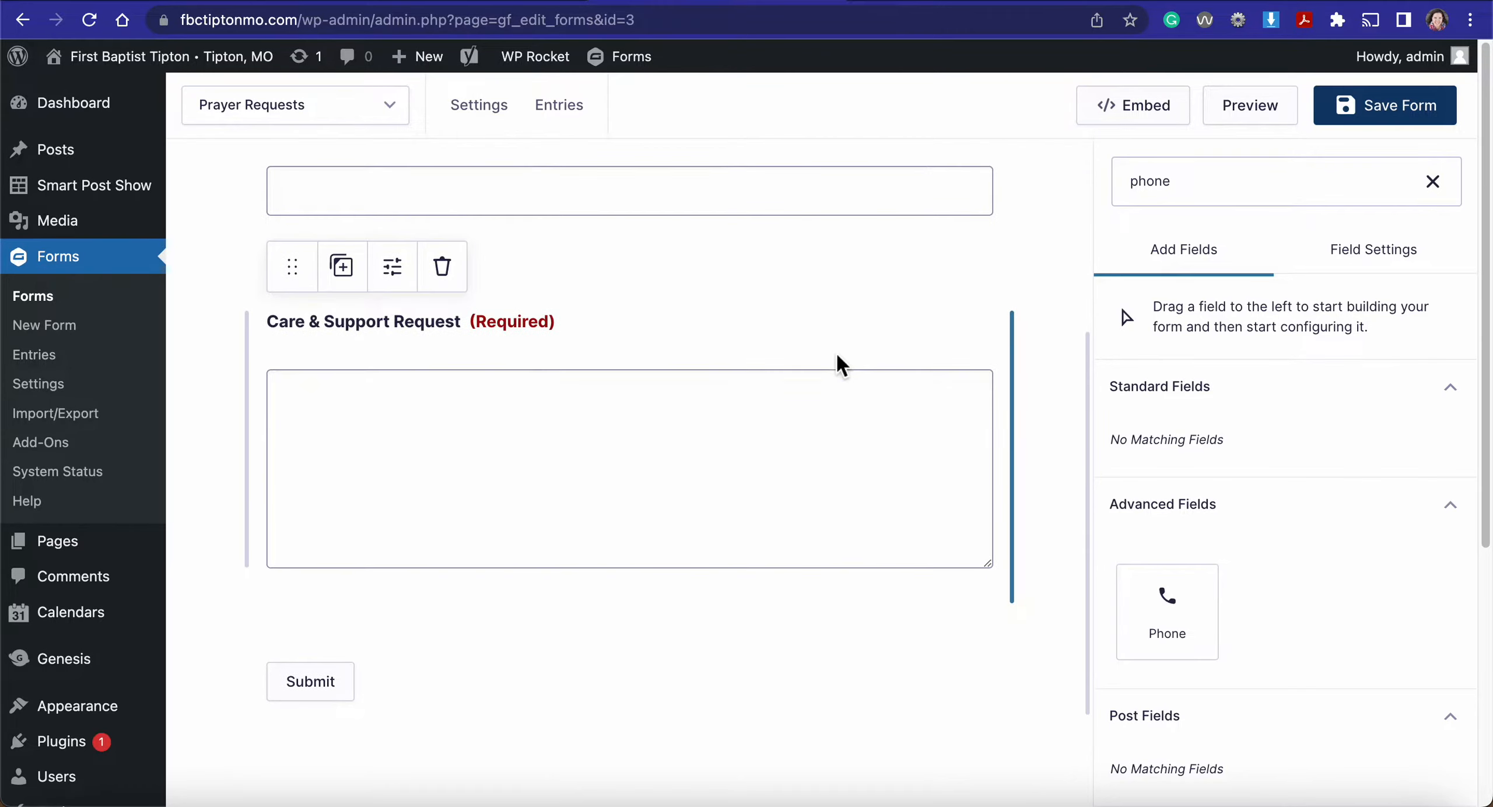
scroll(839, 364, "down", 3)
scroll(837, 365, "up", 1)
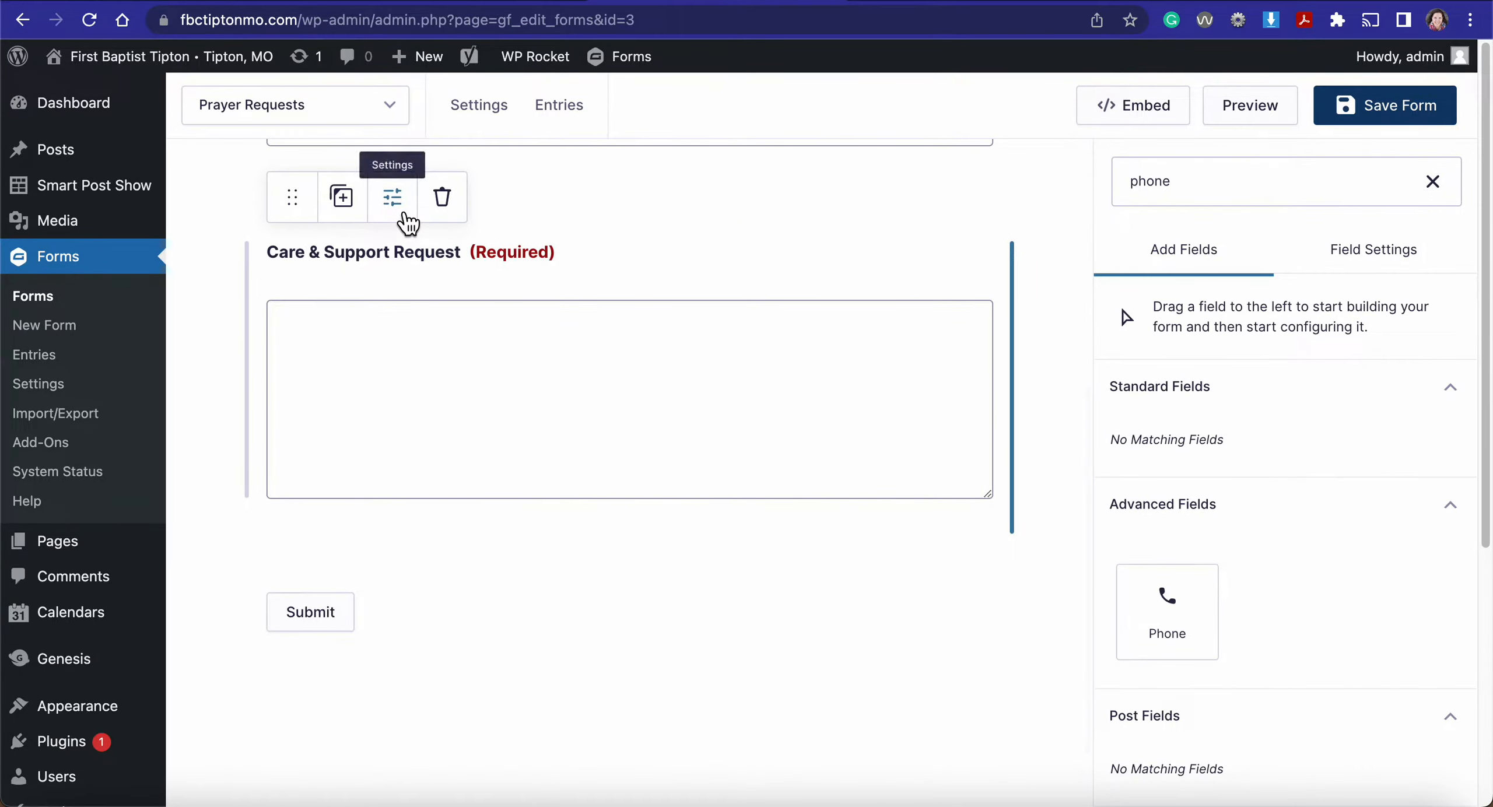
left_click(406, 213)
scroll(1287, 572, "down", 5)
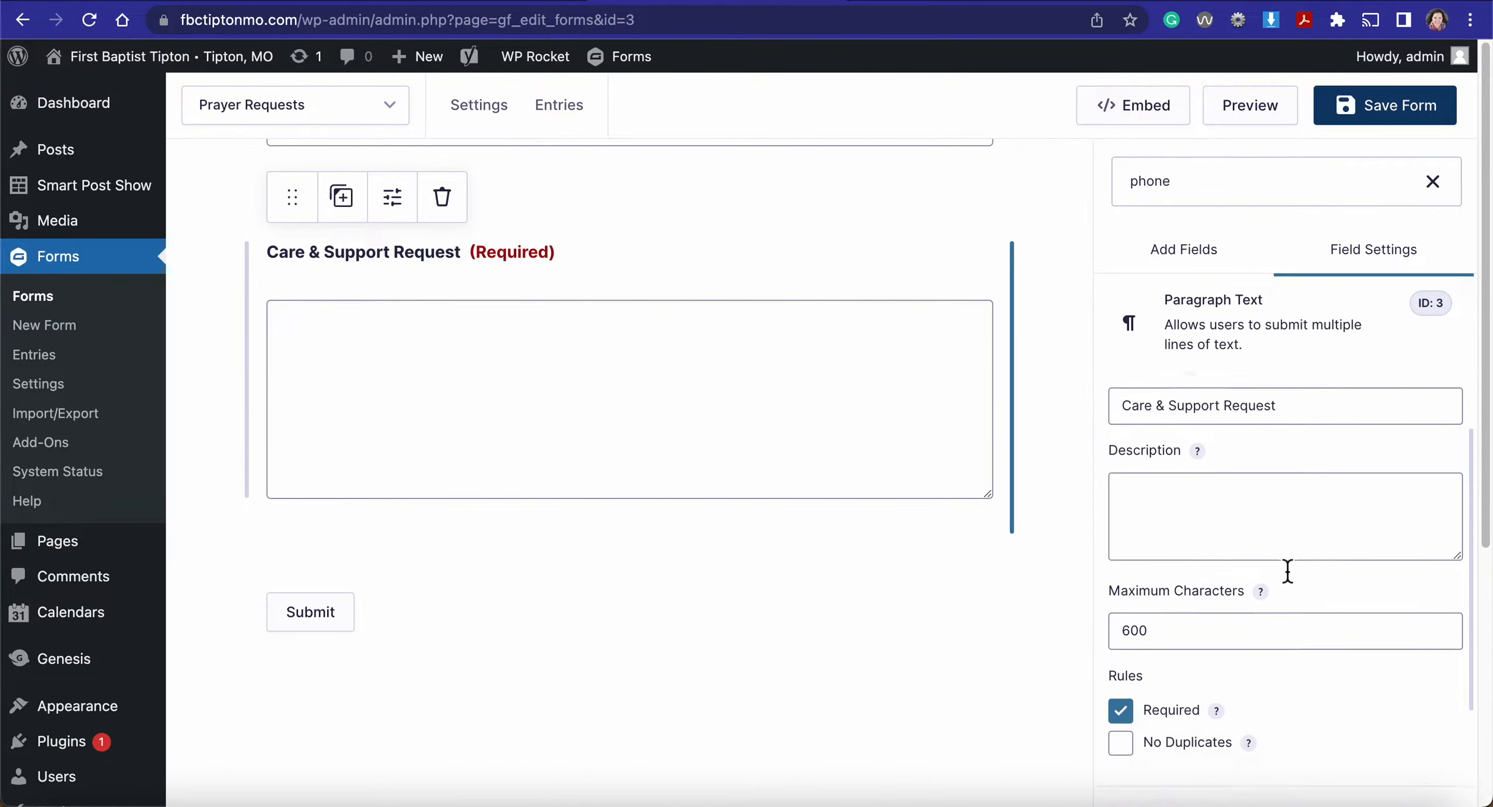
scroll(1288, 571, "up", 5)
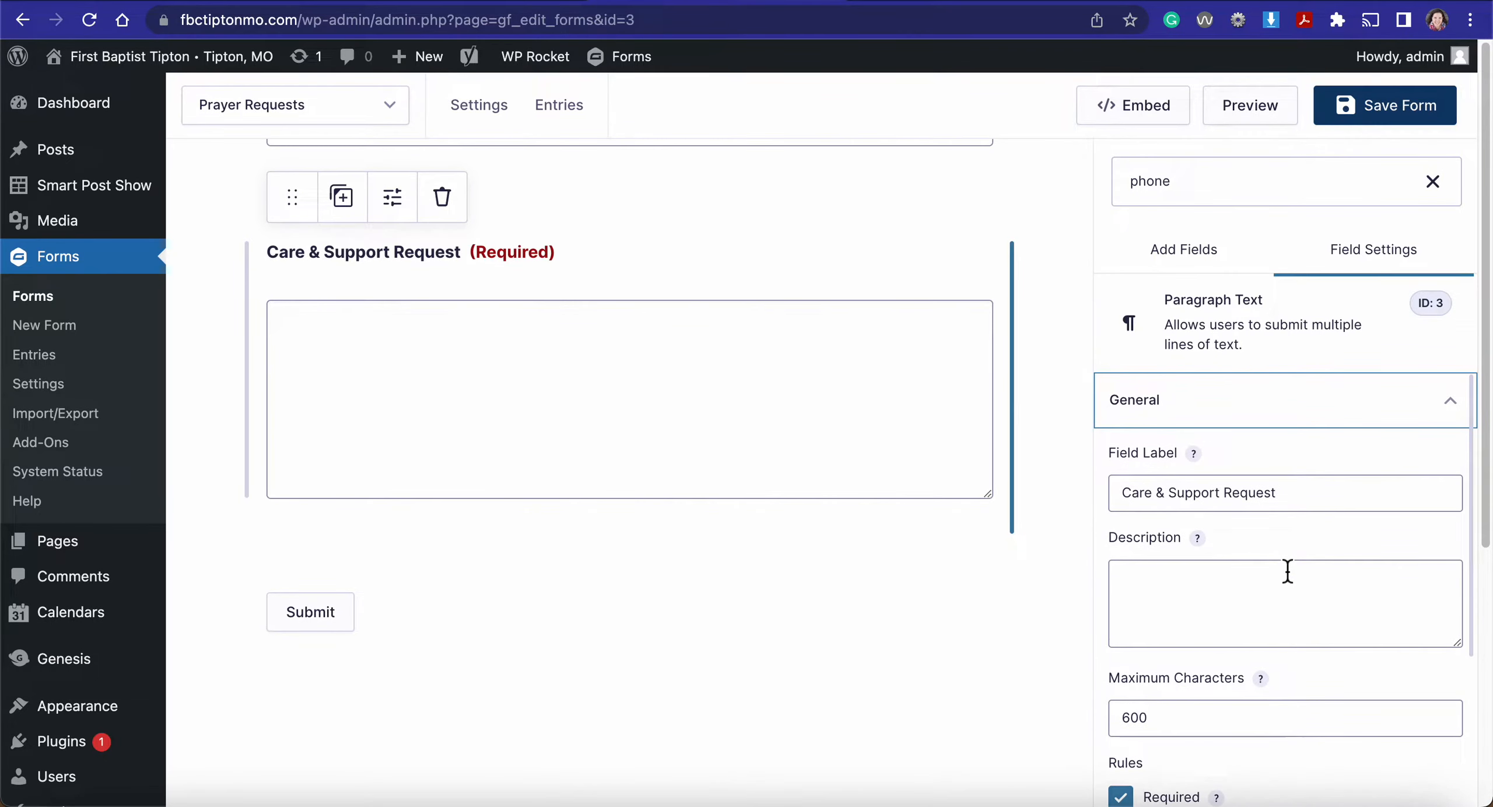
Step: Save the edited Prayer Requests form
scroll(760, 361, "up", 7)
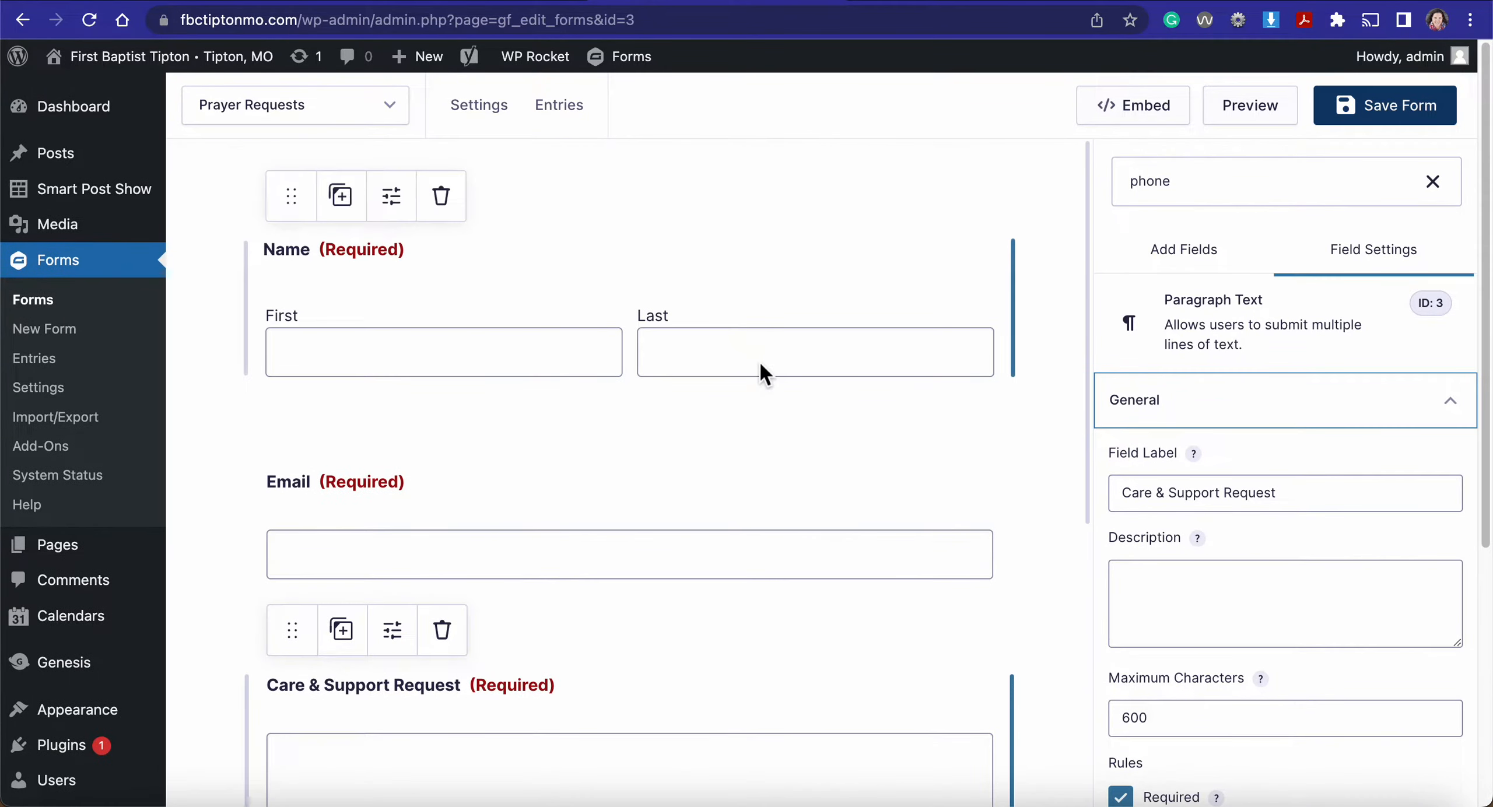
left_click(1402, 117)
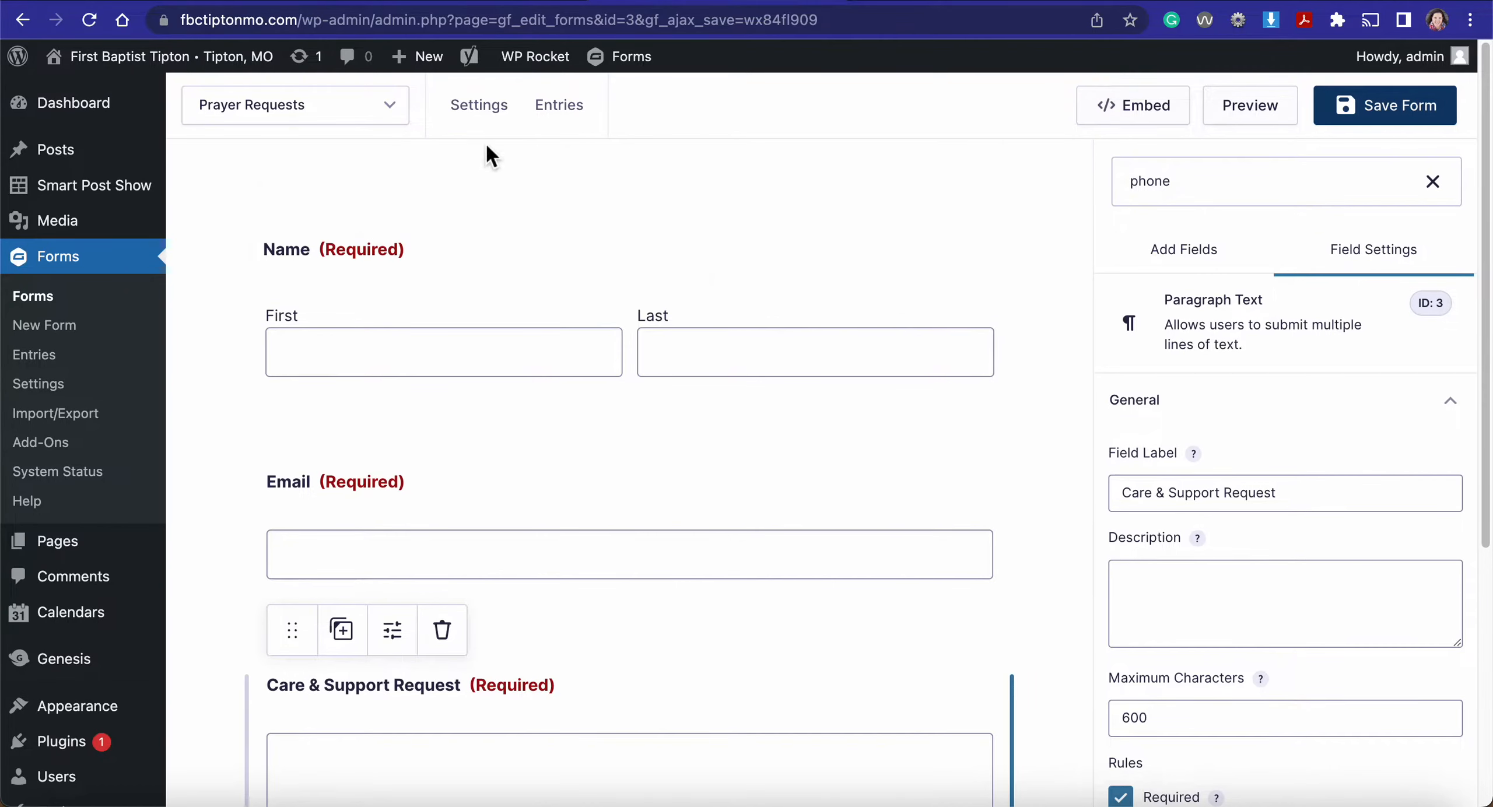
Step: Open the Admin Notification from the Prayer Requests form's notification settings
mouse_move(497, 120)
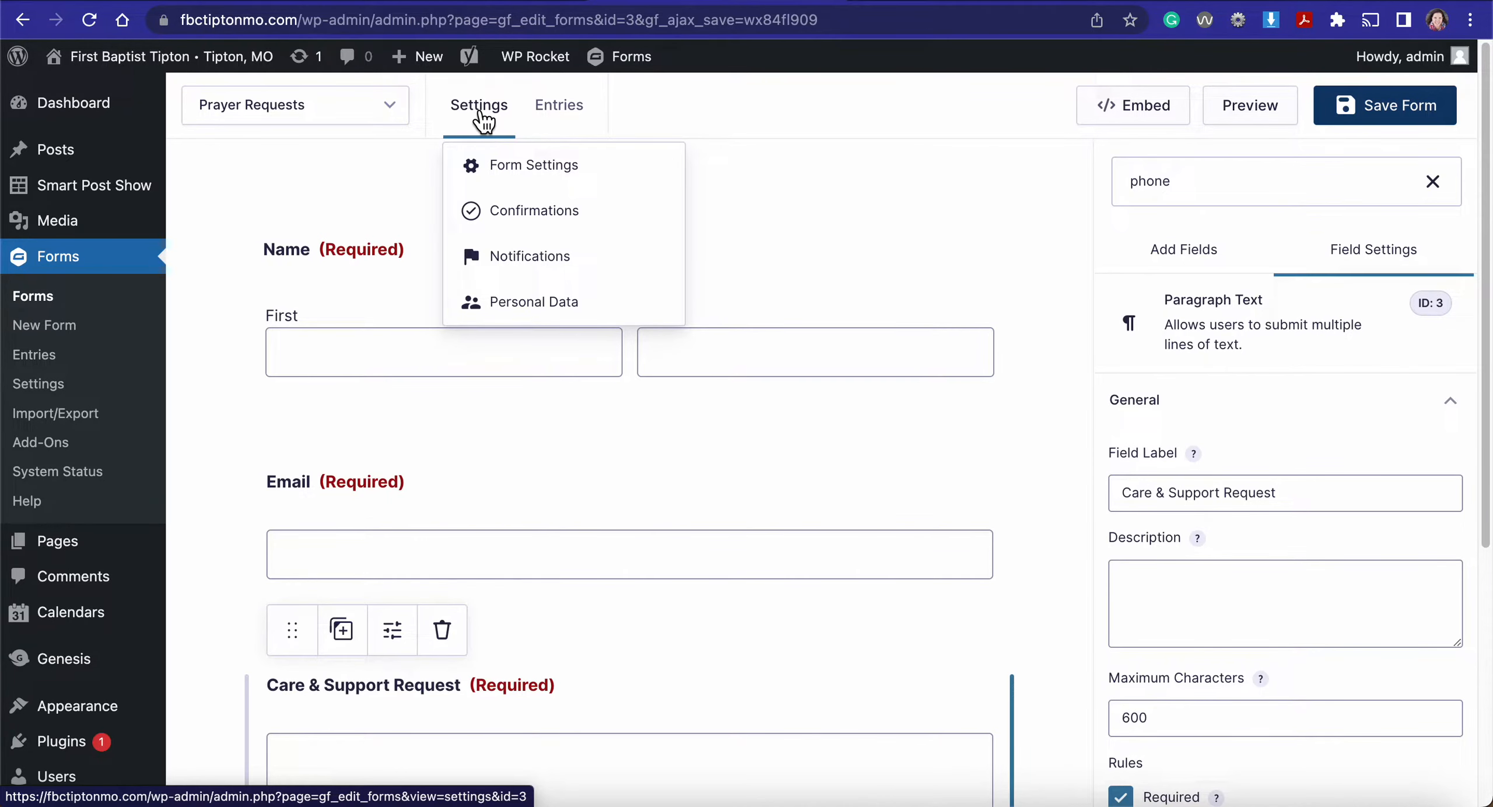
left_click(515, 260)
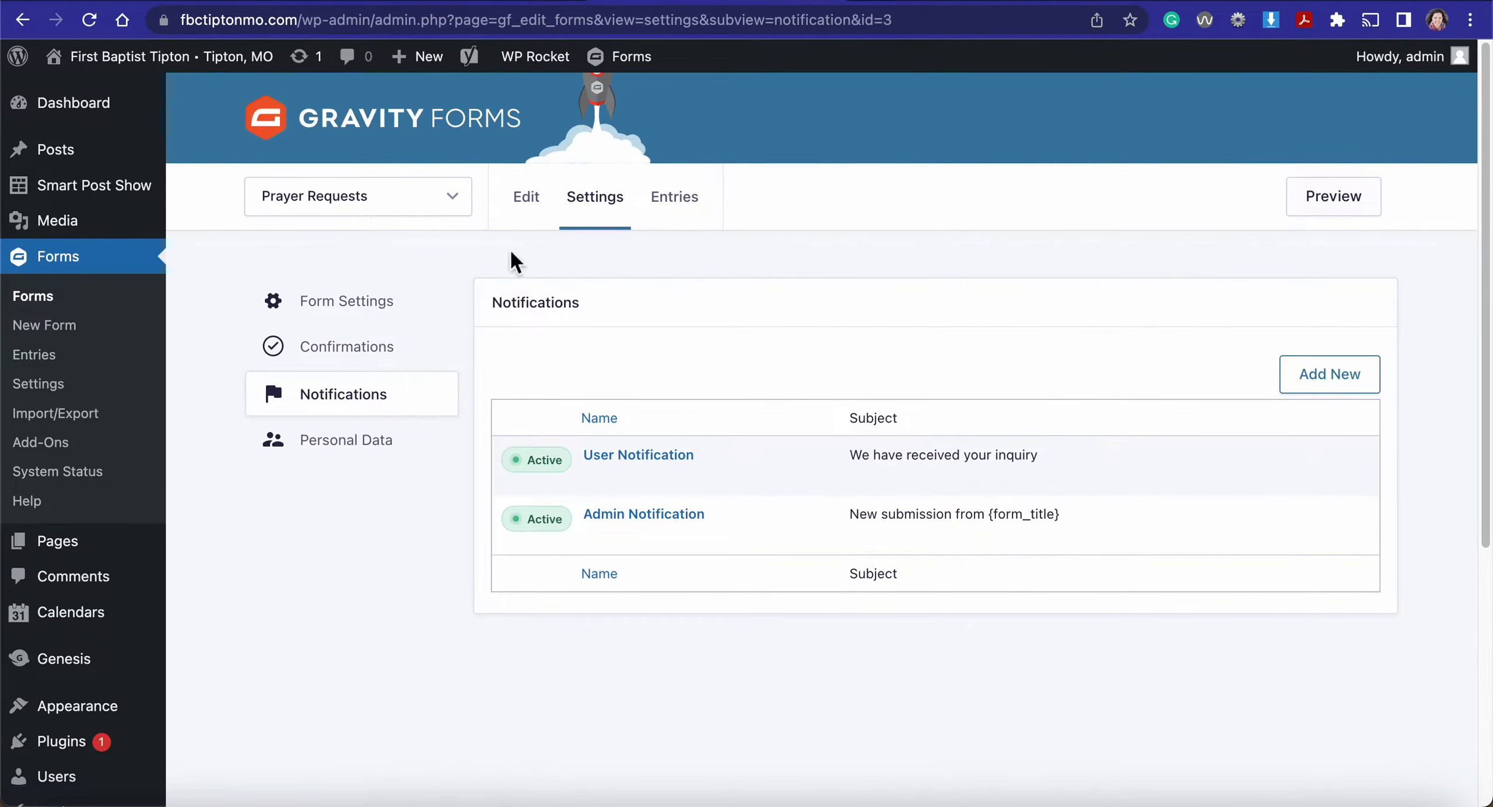
mouse_move(587, 520)
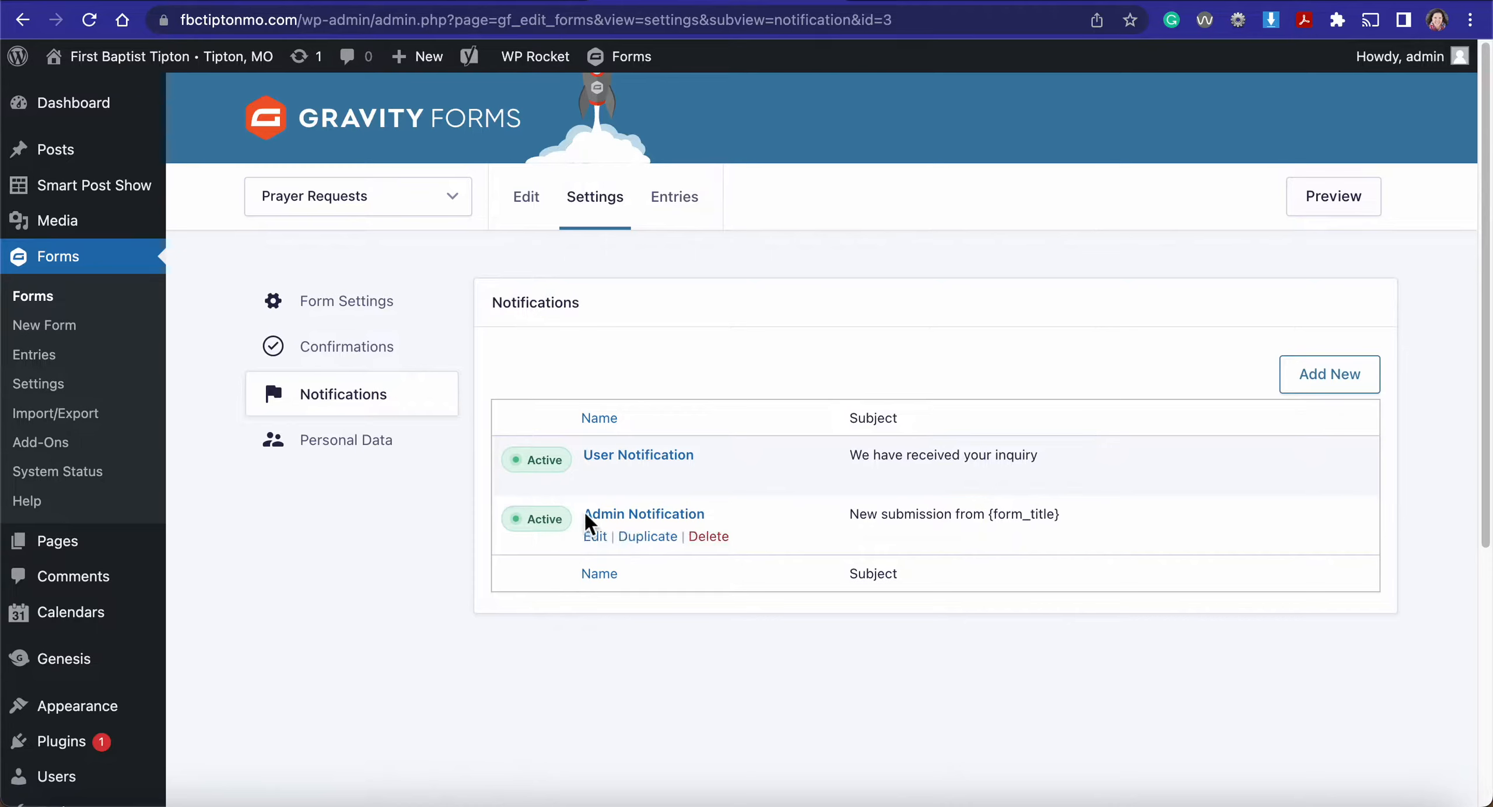
left_click(669, 519)
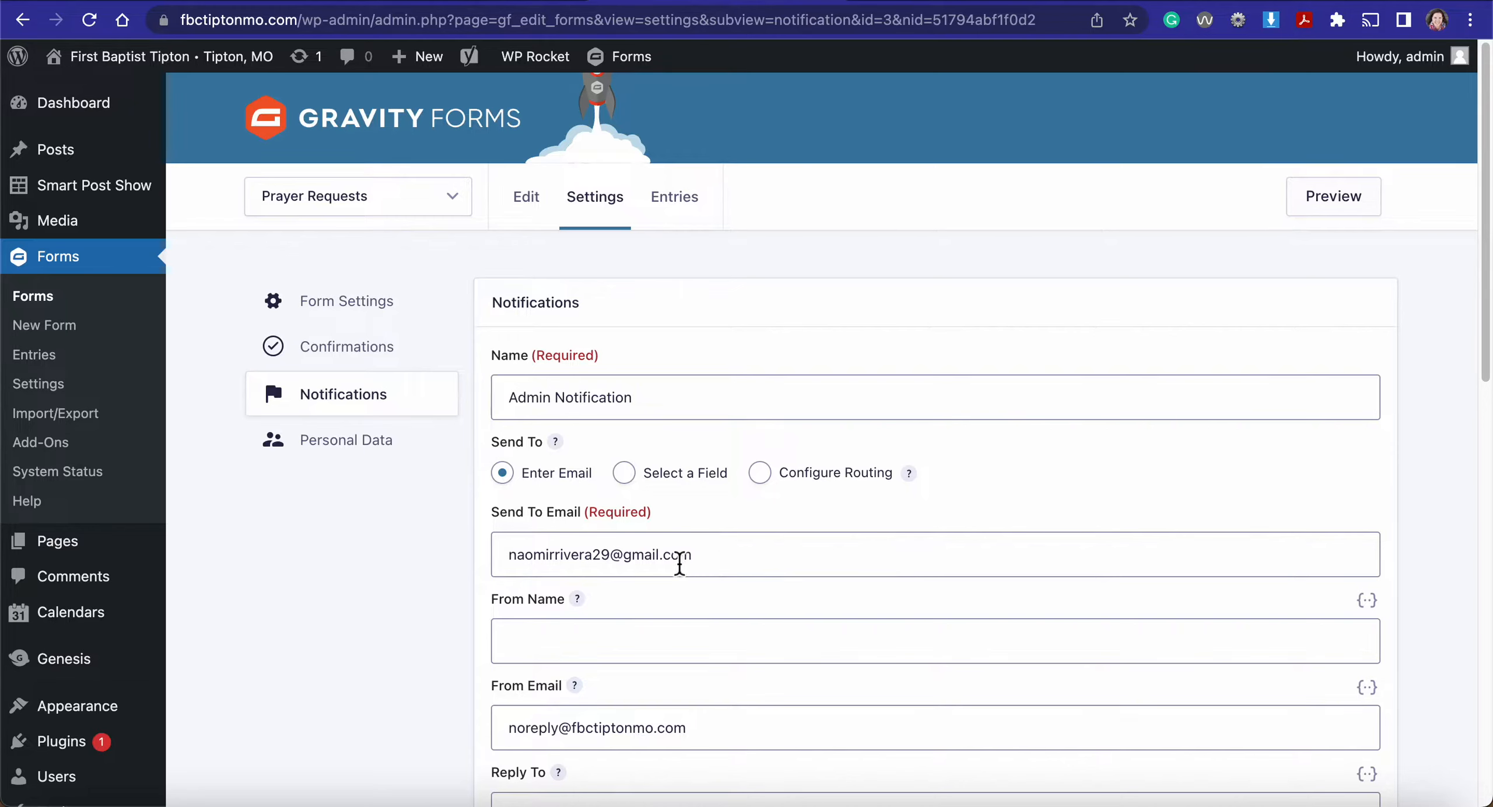
Step: Try adding a second, comma-separated recipient to the notification's Send To Email field
left_click(727, 567)
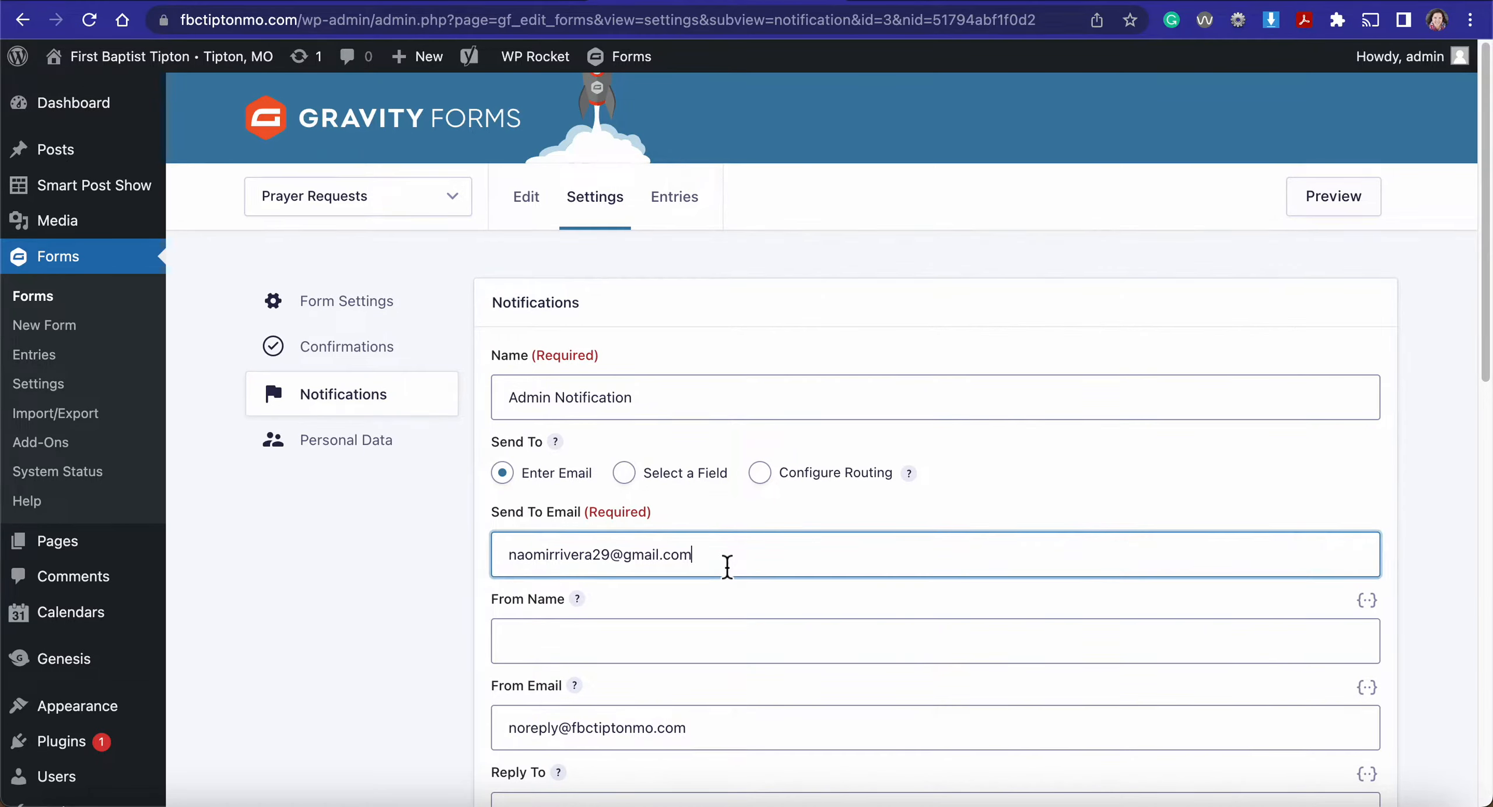
type(", tonya")
key("BackSpace")
key("BackSpace")
key("BackSpace")
key("BackSpace")
key("BackSpace")
left_click(651, 627)
Step: Leave the notification without saving to view the Prayer Requests form's entries, and return to the list of all forms
mouse_move(597, 209)
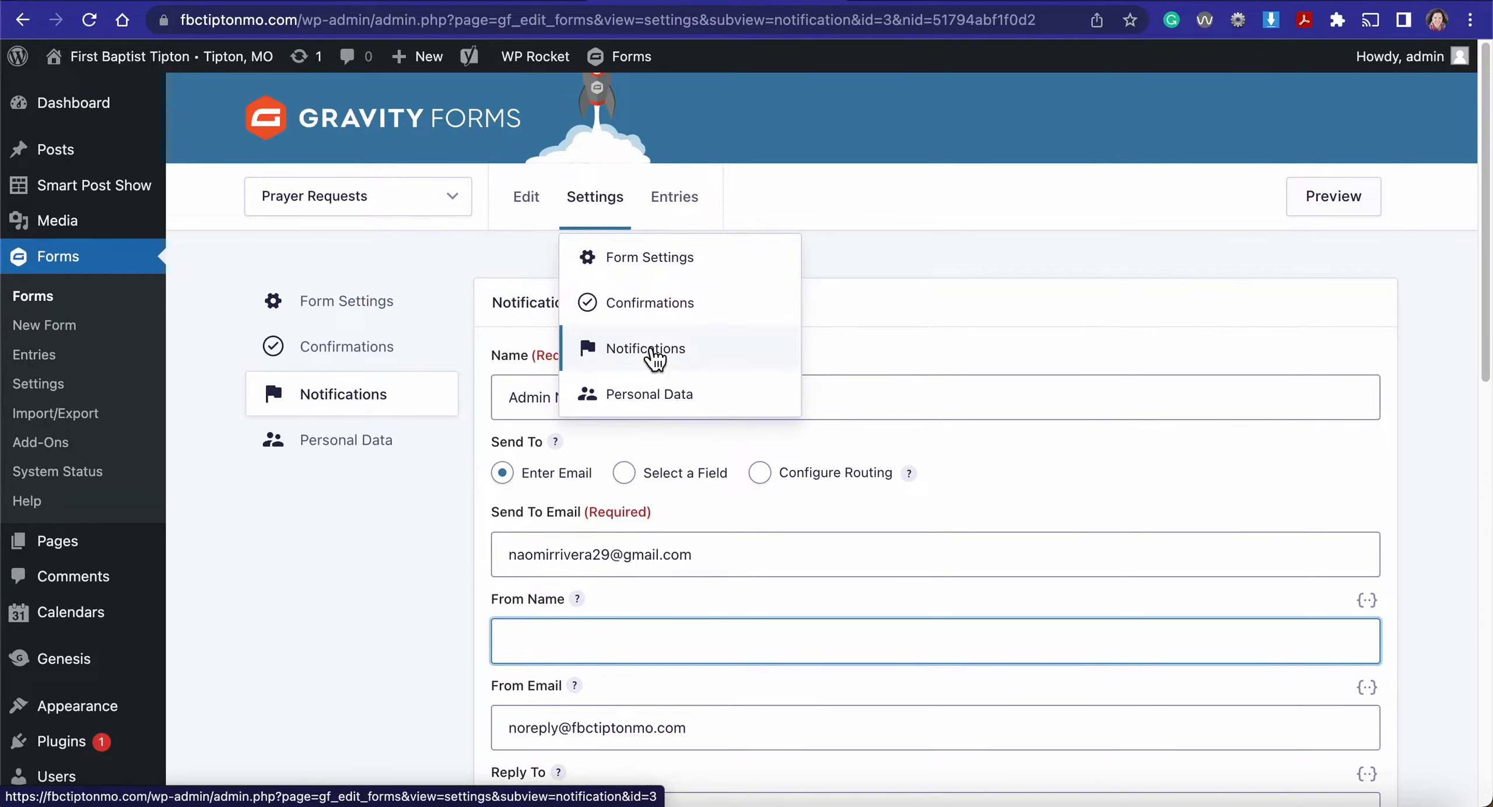
left_click(687, 213)
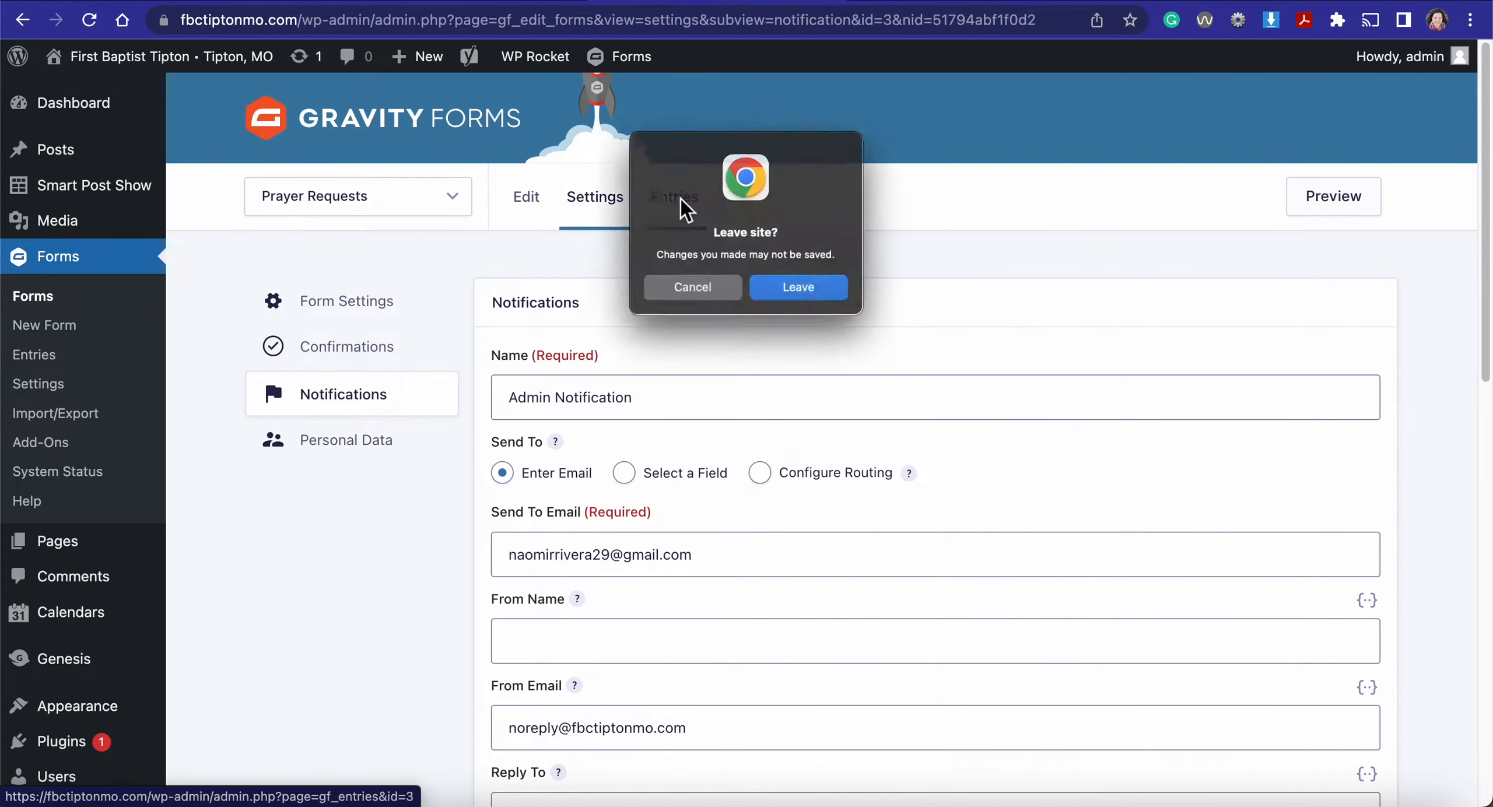
left_click(797, 304)
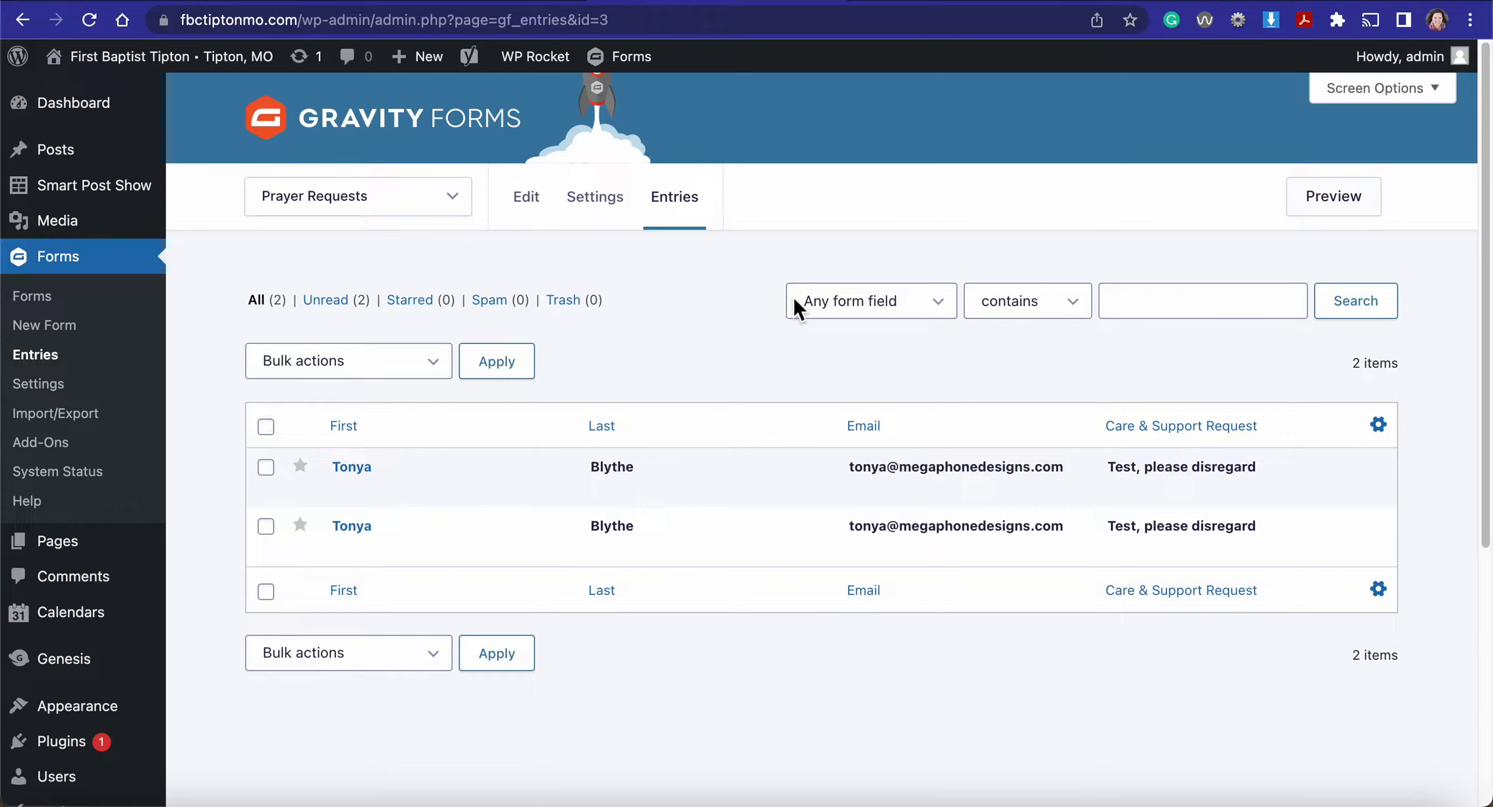
mouse_move(464, 460)
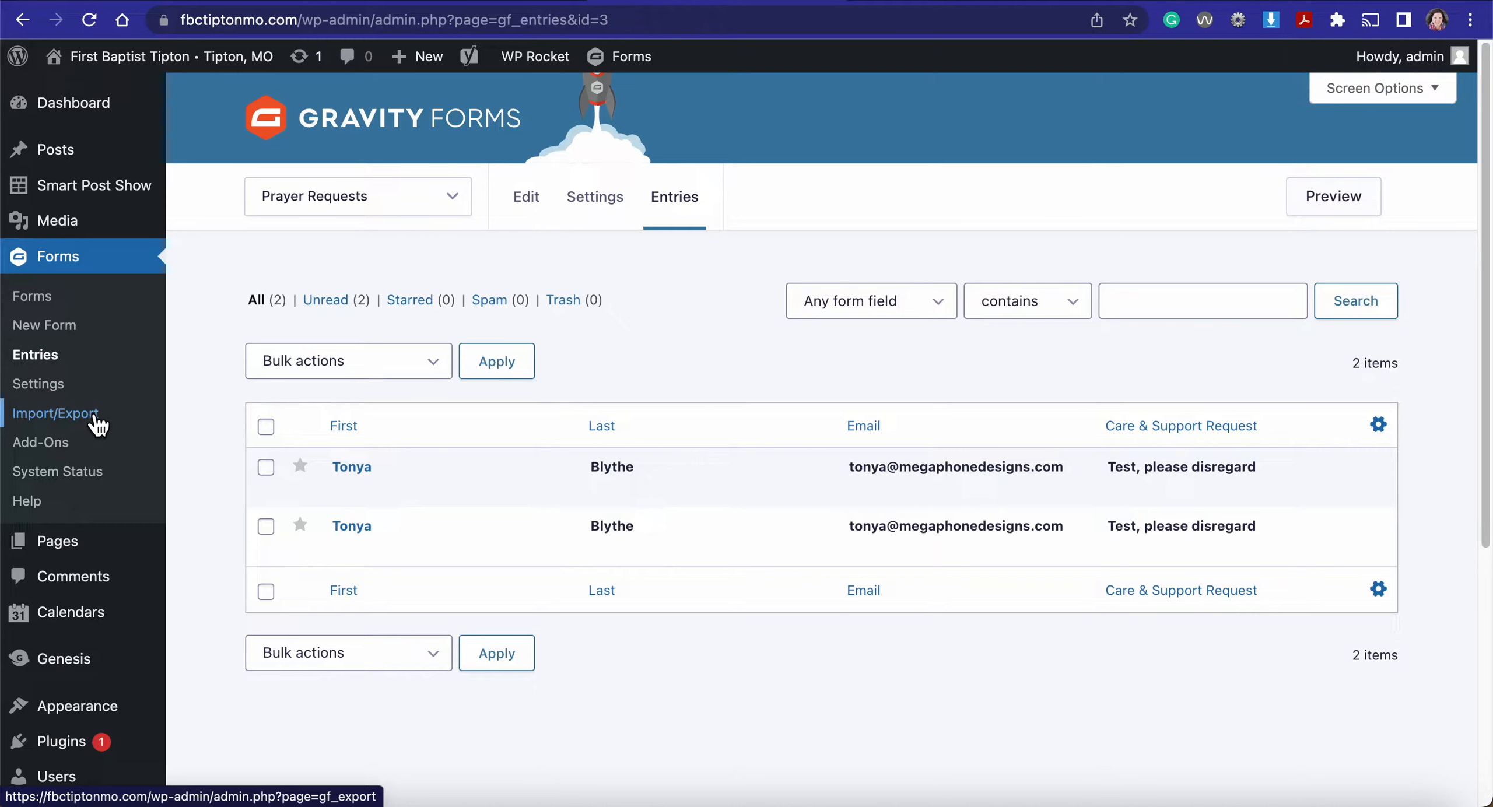
left_click(59, 300)
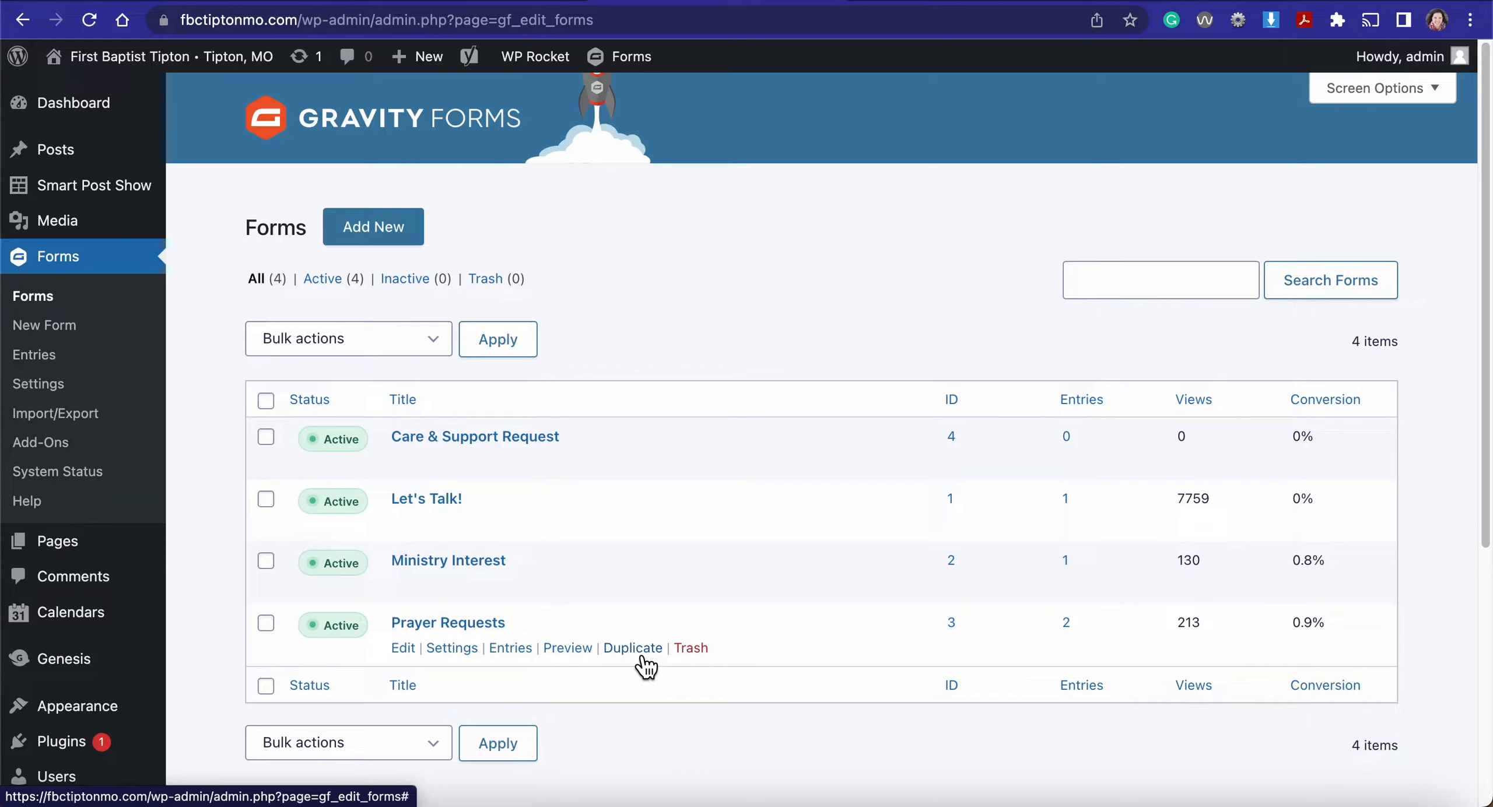
Step: Find the Homepage in the site's list of all pages and open it for editing
mouse_move(94, 562)
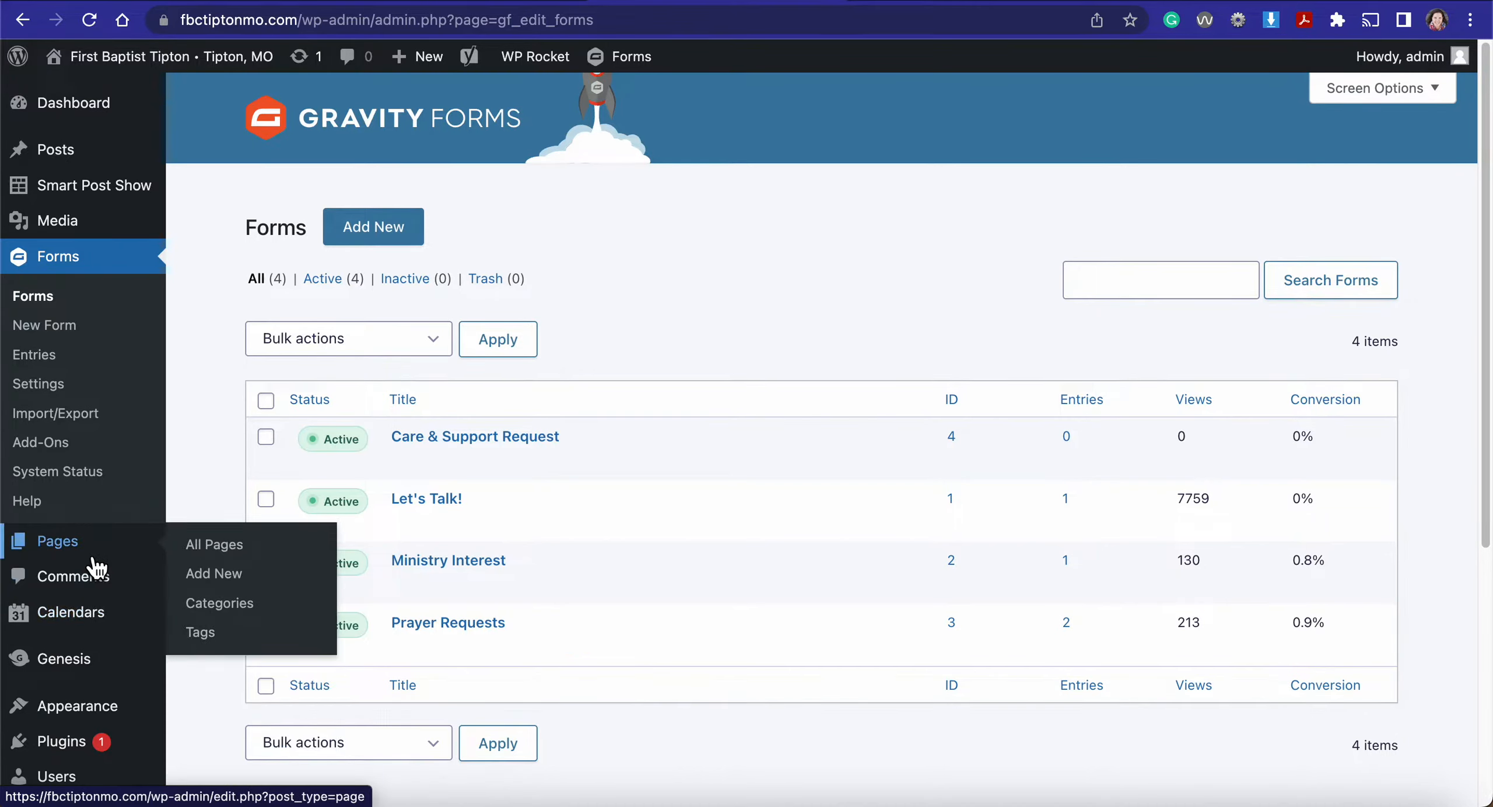
left_click(139, 555)
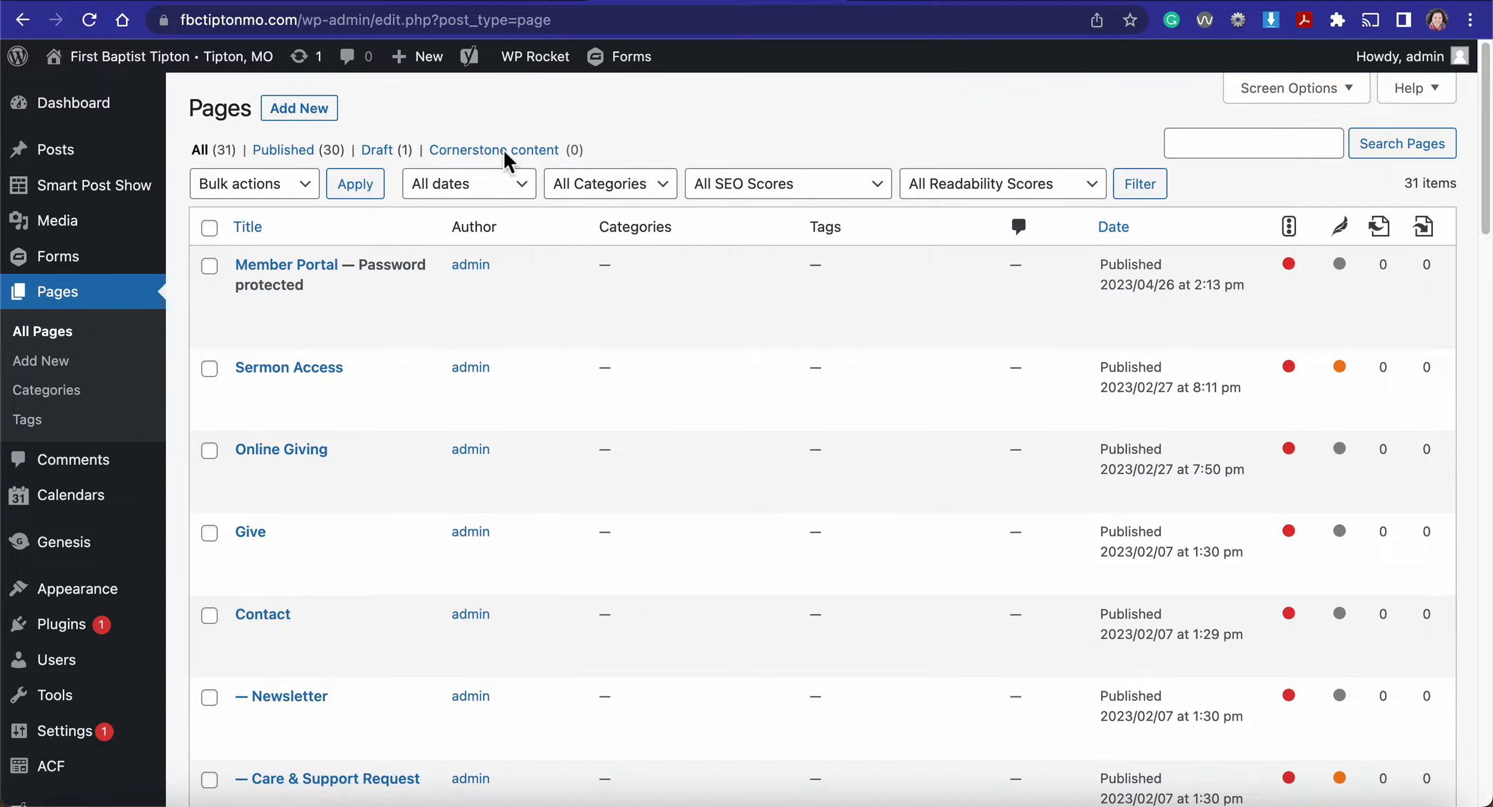
scroll(564, 402, "down", 10)
scroll(563, 400, "down", 20)
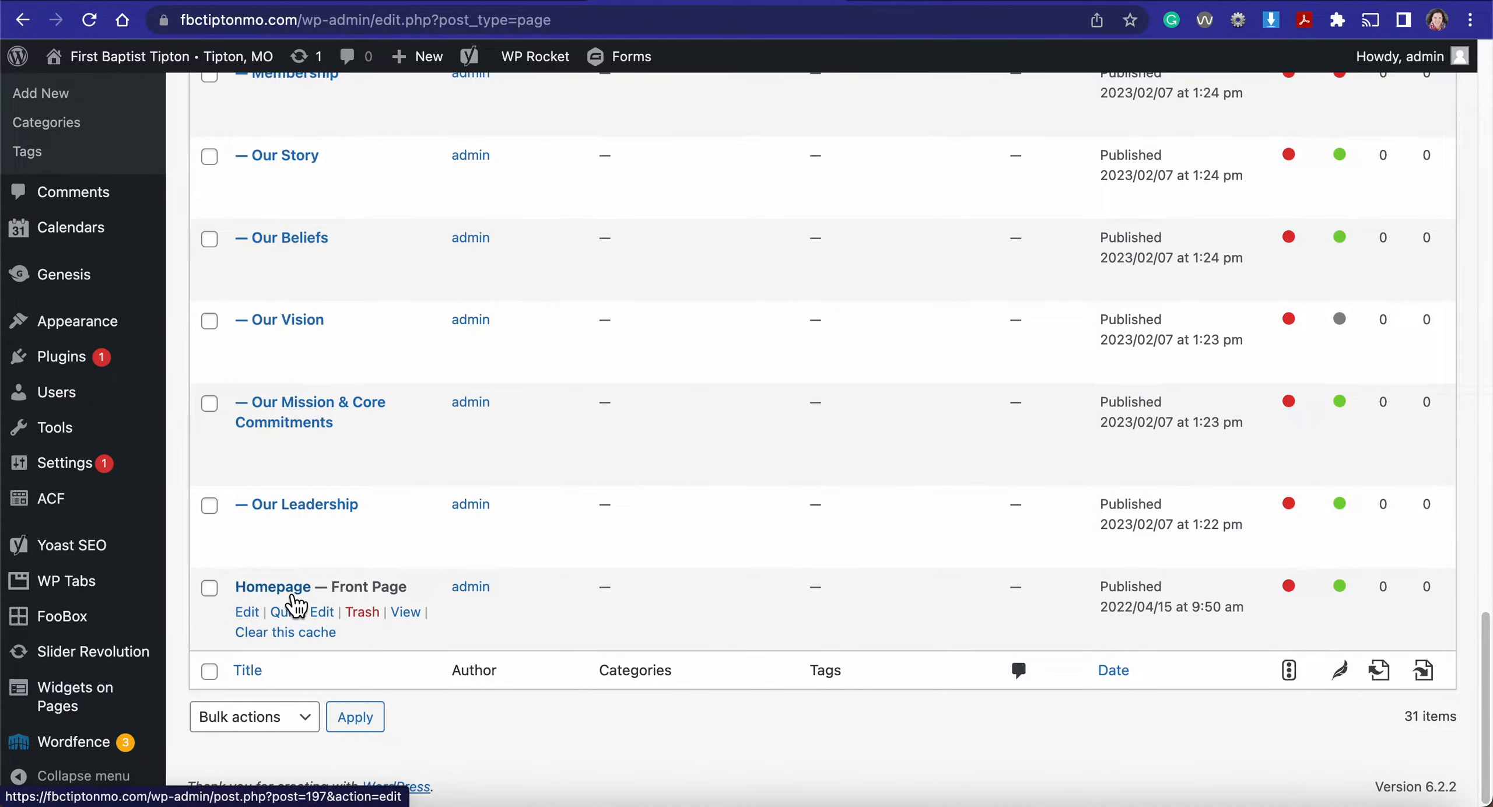
left_click(294, 596)
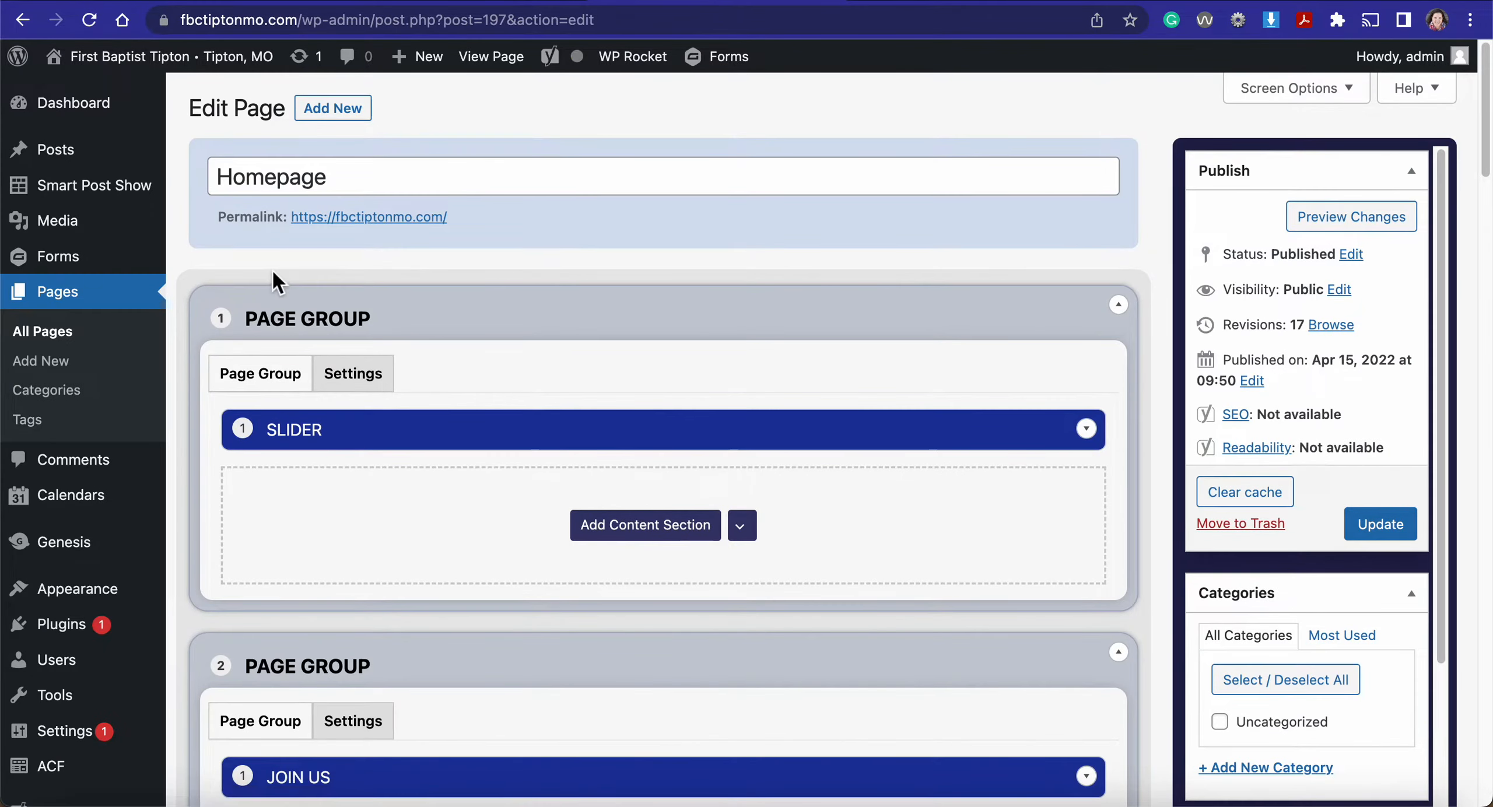
Step: Visit the live site and look over the homepage from the header image through the Join Us section to the purpose section
mouse_move(198, 68)
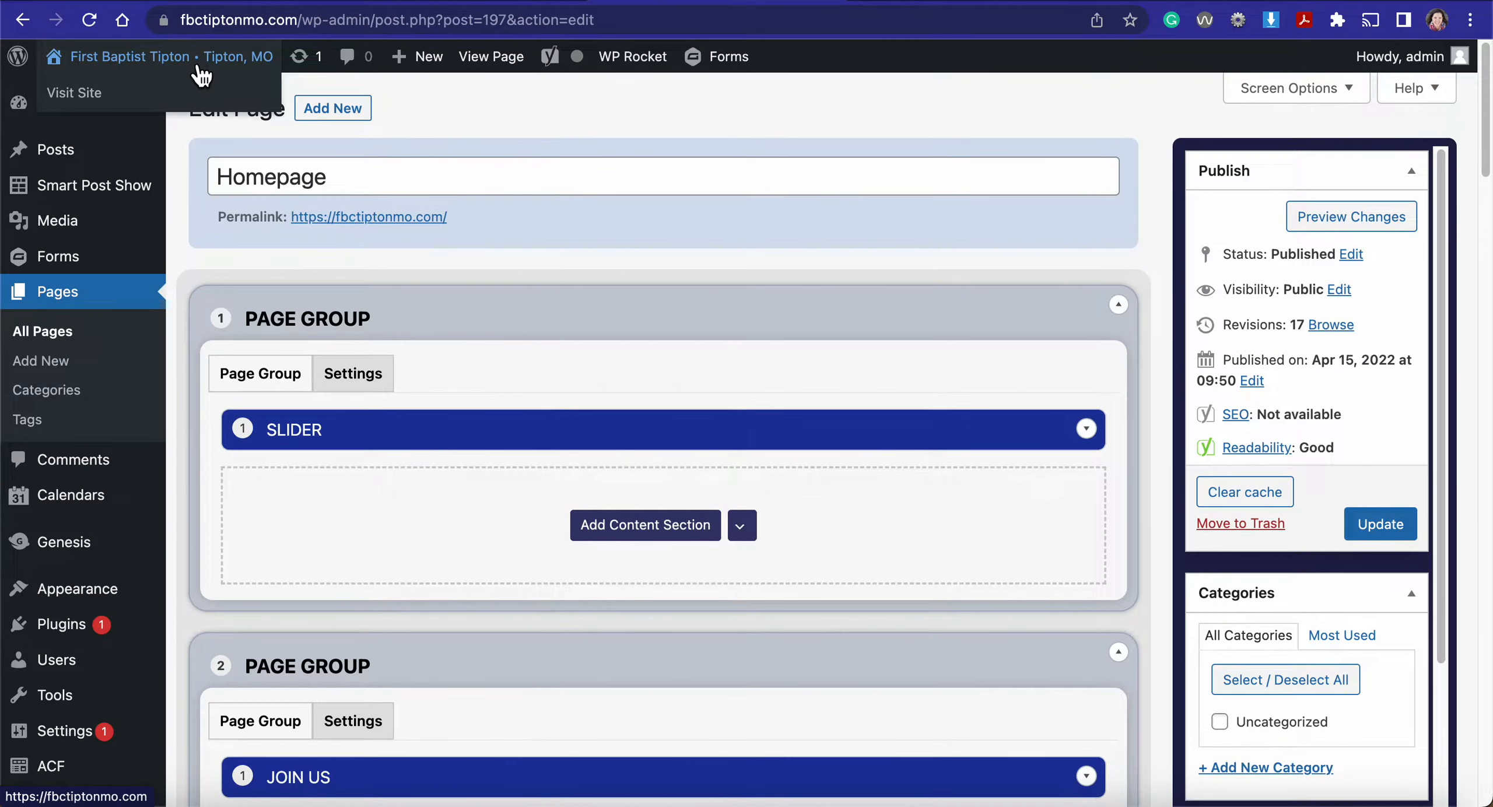
left_click(194, 99)
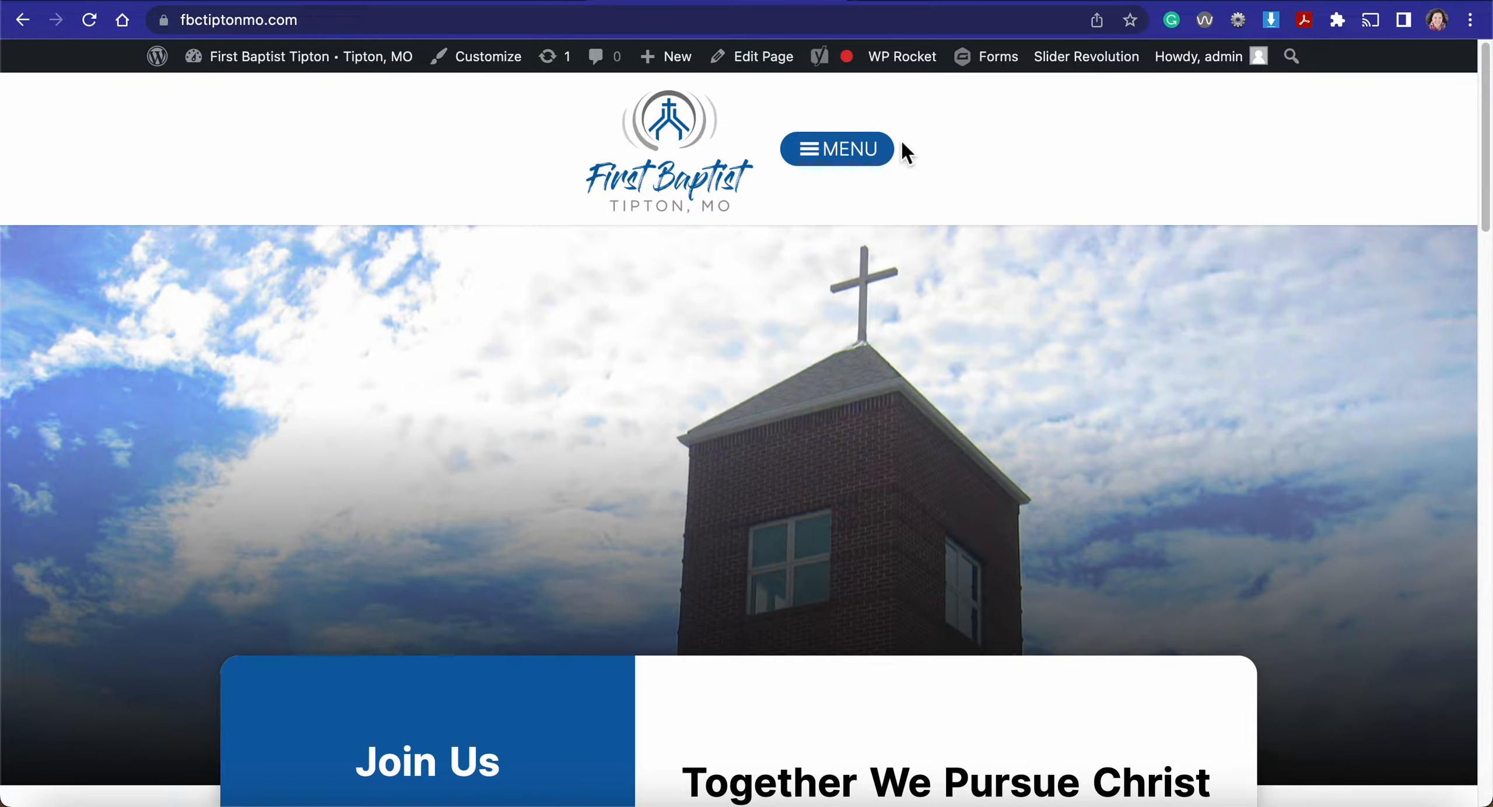
scroll(451, 144, "down", 3)
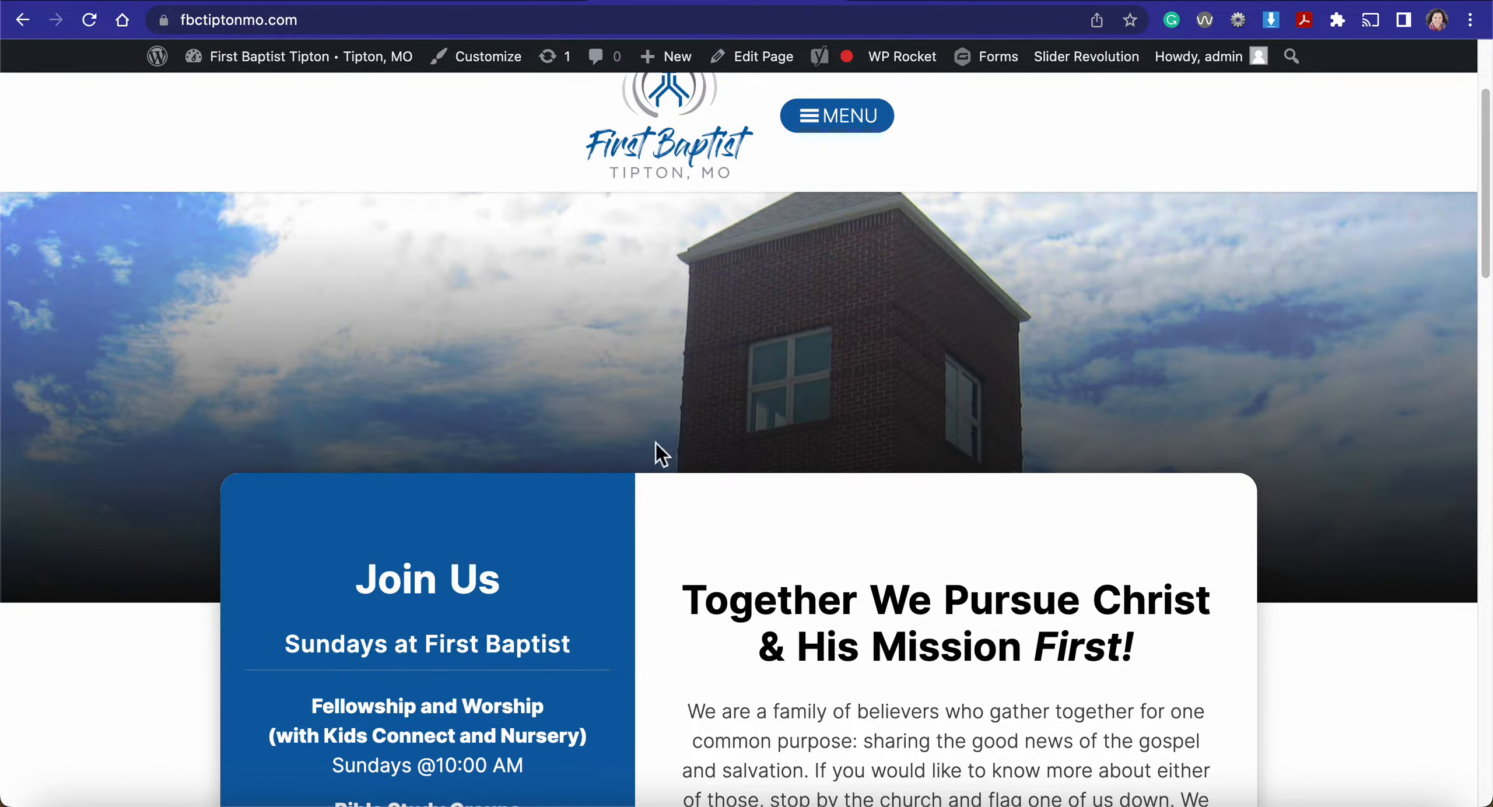
scroll(642, 560, "down", 2)
scroll(642, 564, "down", 3)
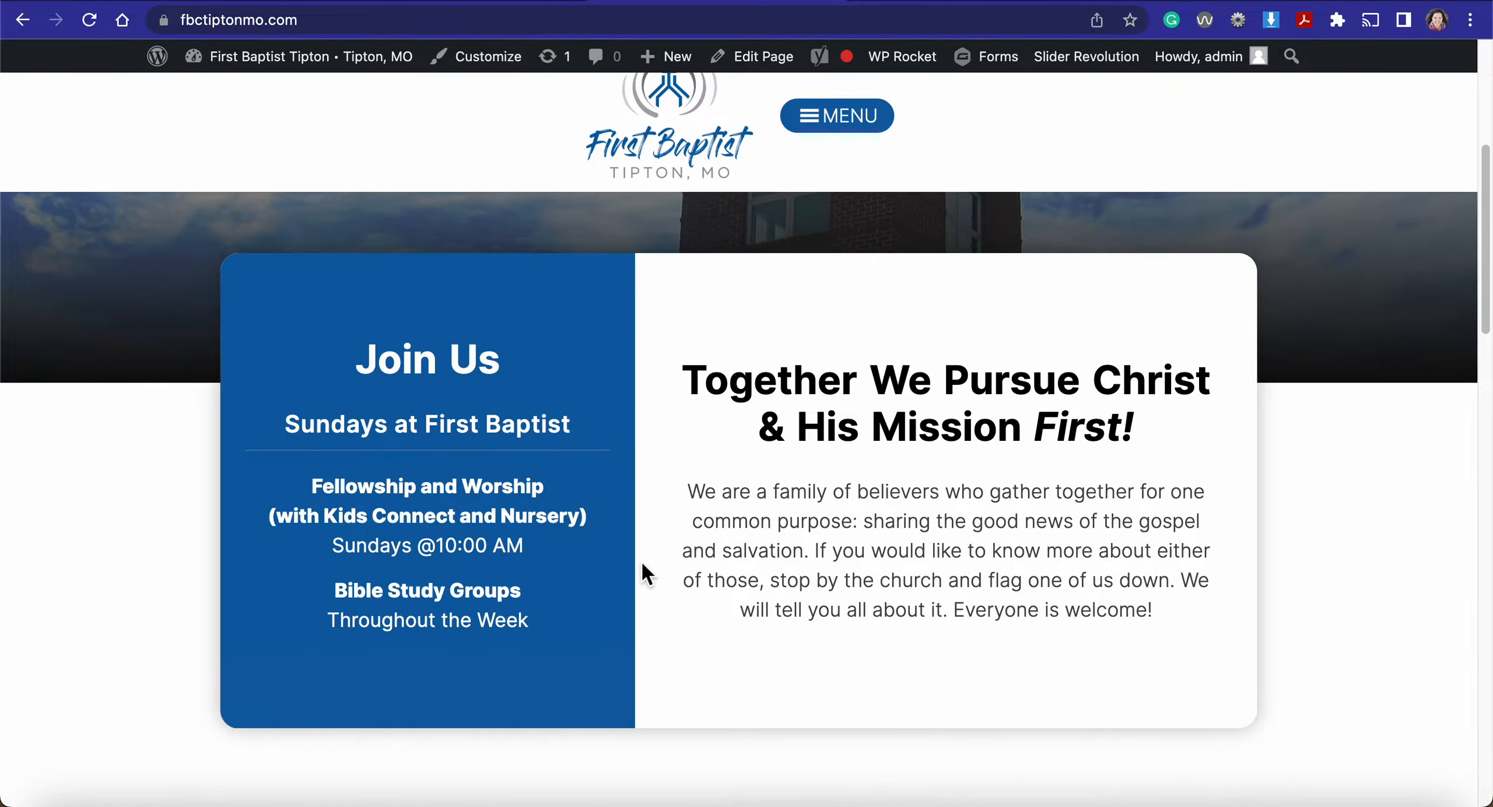
scroll(642, 560, "down", 10)
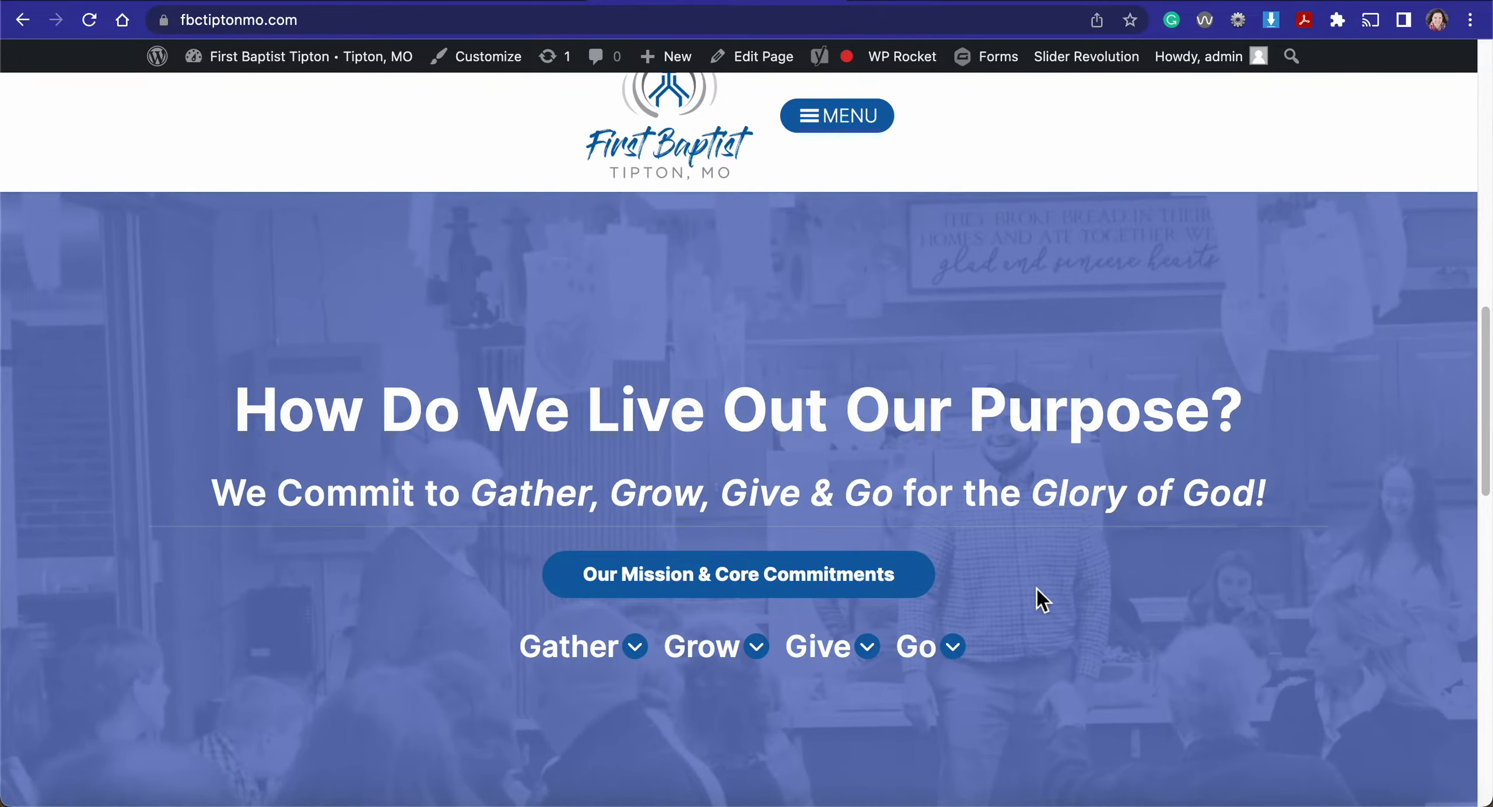
Step: Expand the Gather, Grow, Give and Go dropdowns in the purpose section to view their links
left_click(629, 654)
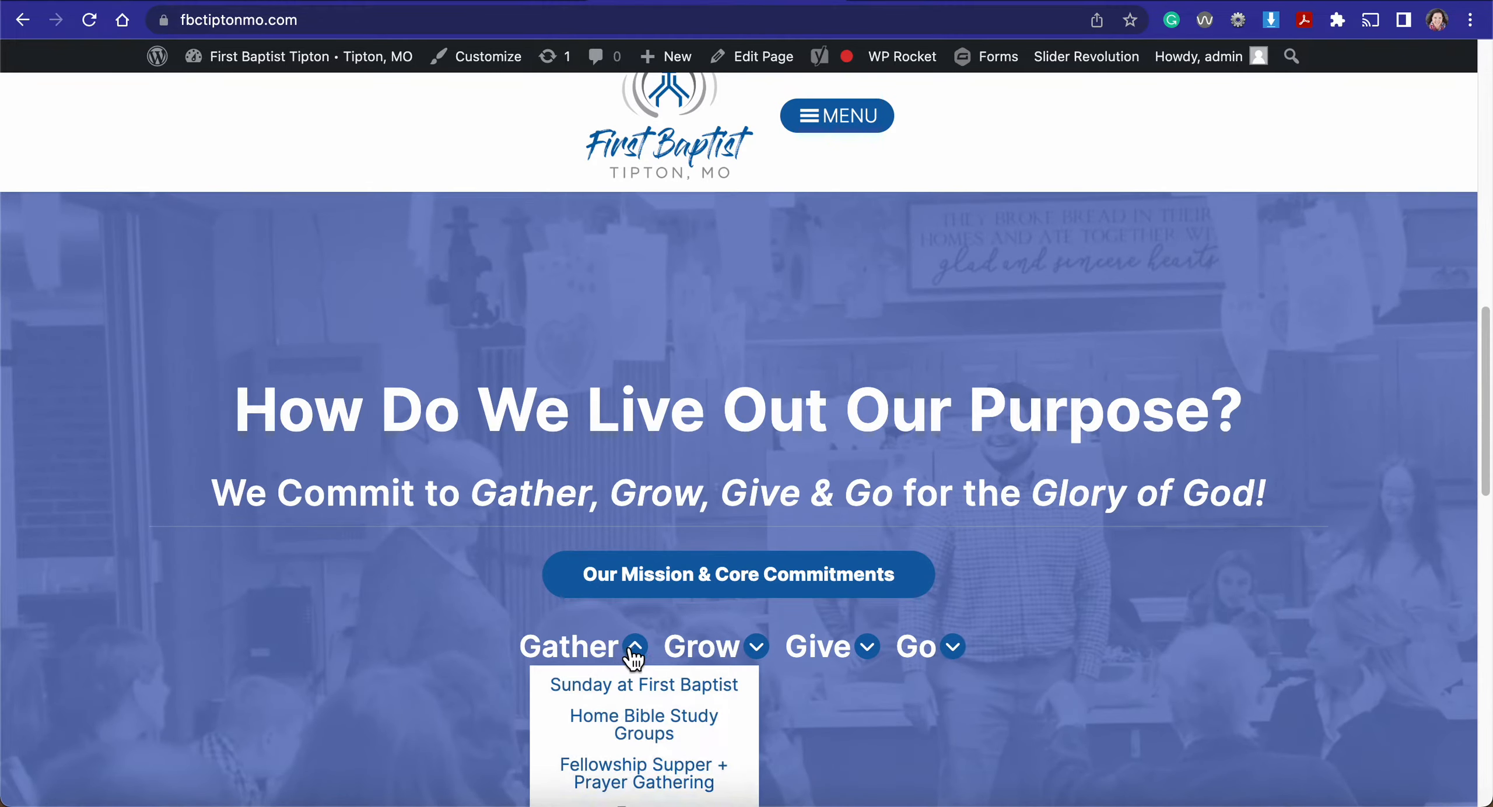
left_click(707, 660)
scroll(709, 662, "down", 3)
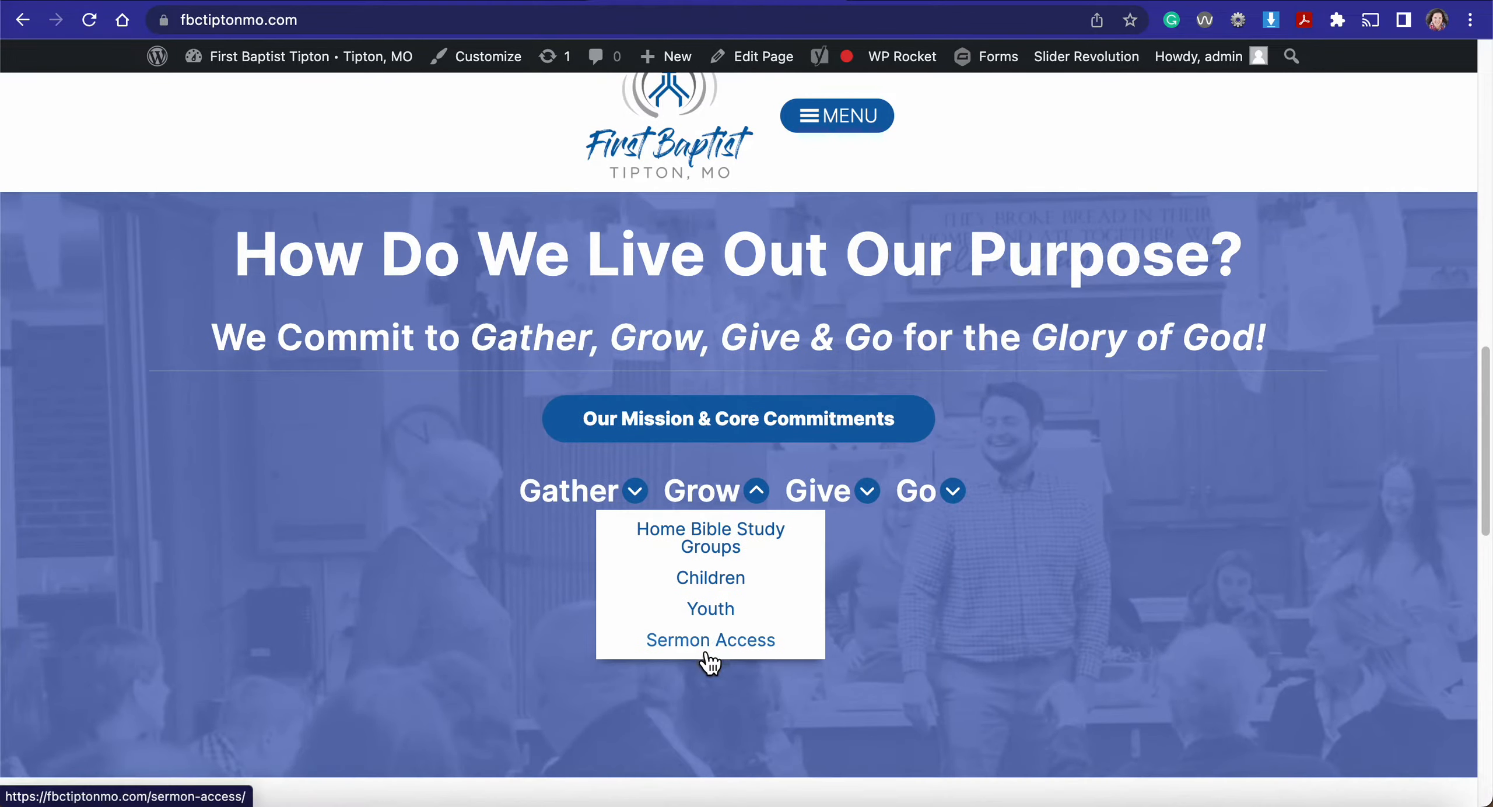
left_click(824, 503)
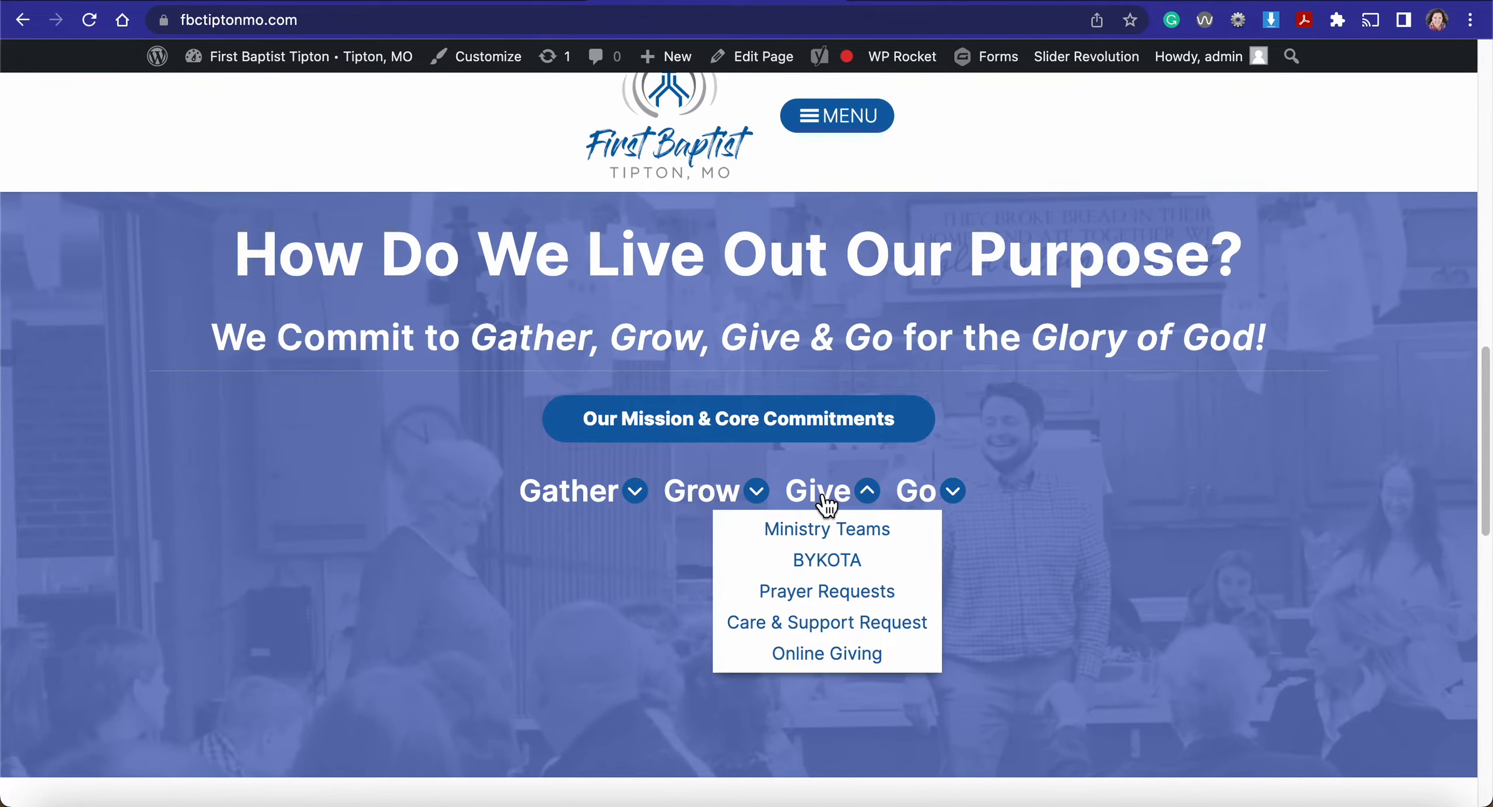
left_click(929, 501)
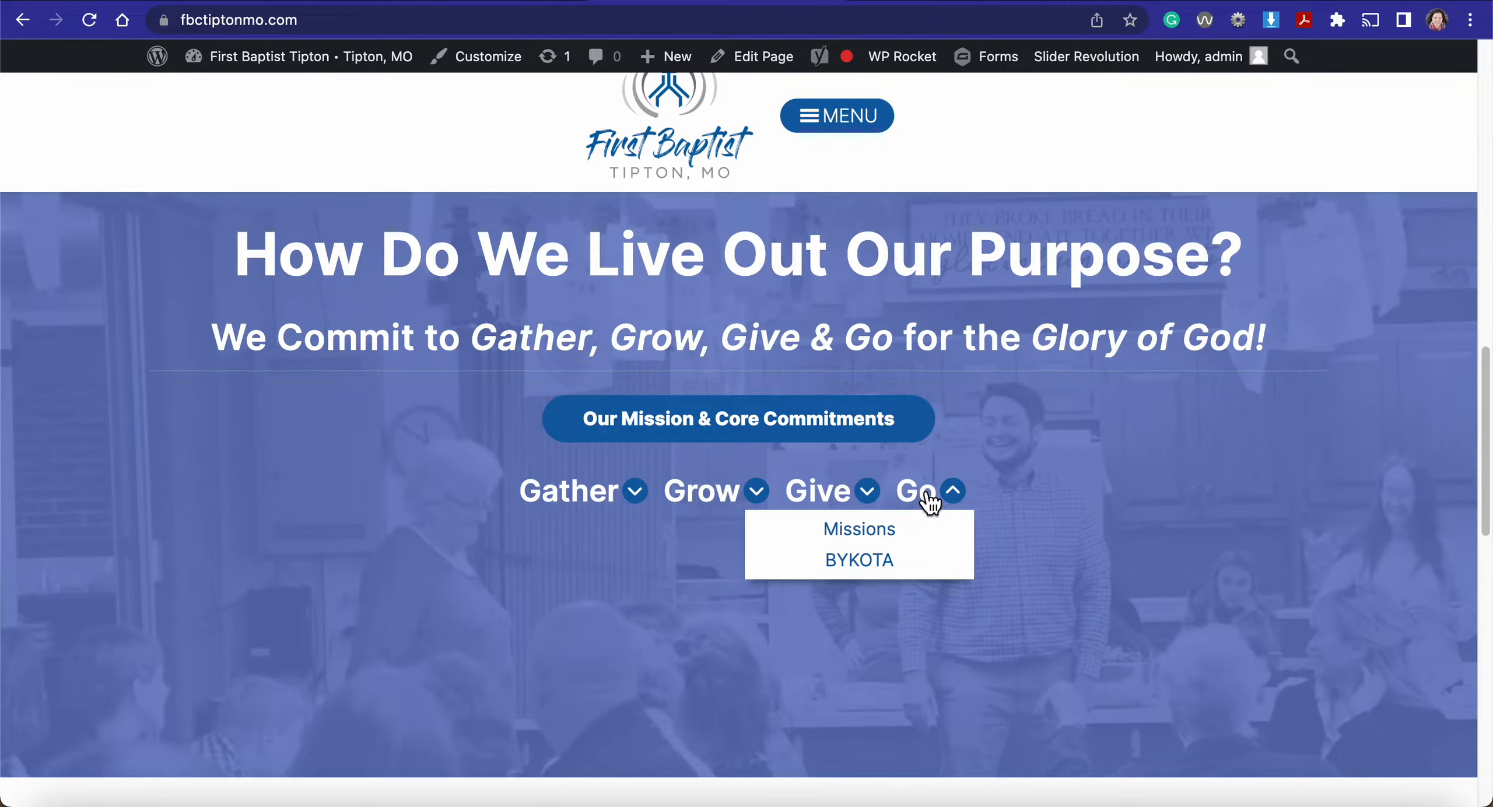
Step: Look over the Gathering As A Family section and the footer area, and return to the start of the homepage
scroll(931, 502, "down", 10)
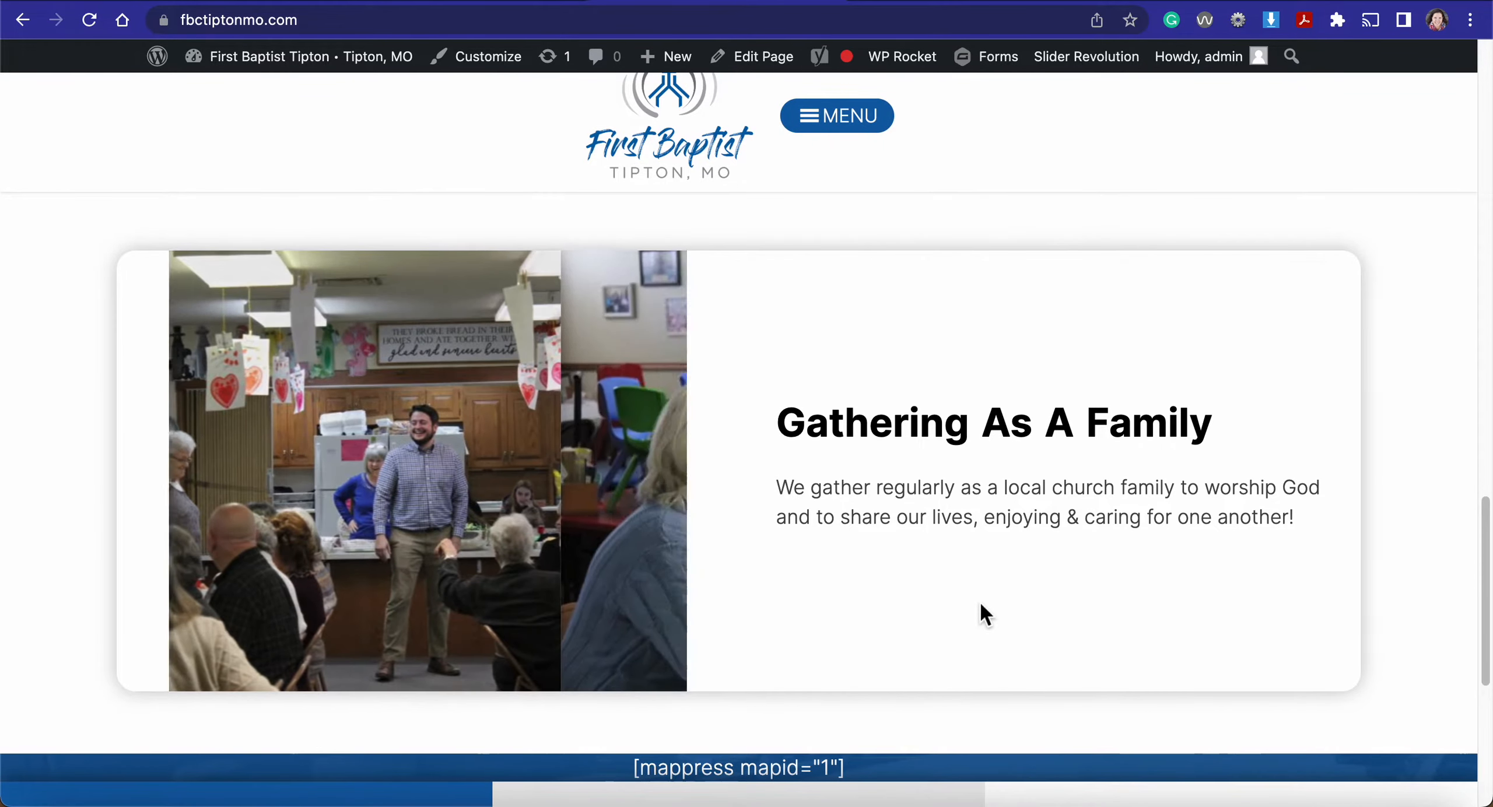
scroll(981, 605, "down", 3)
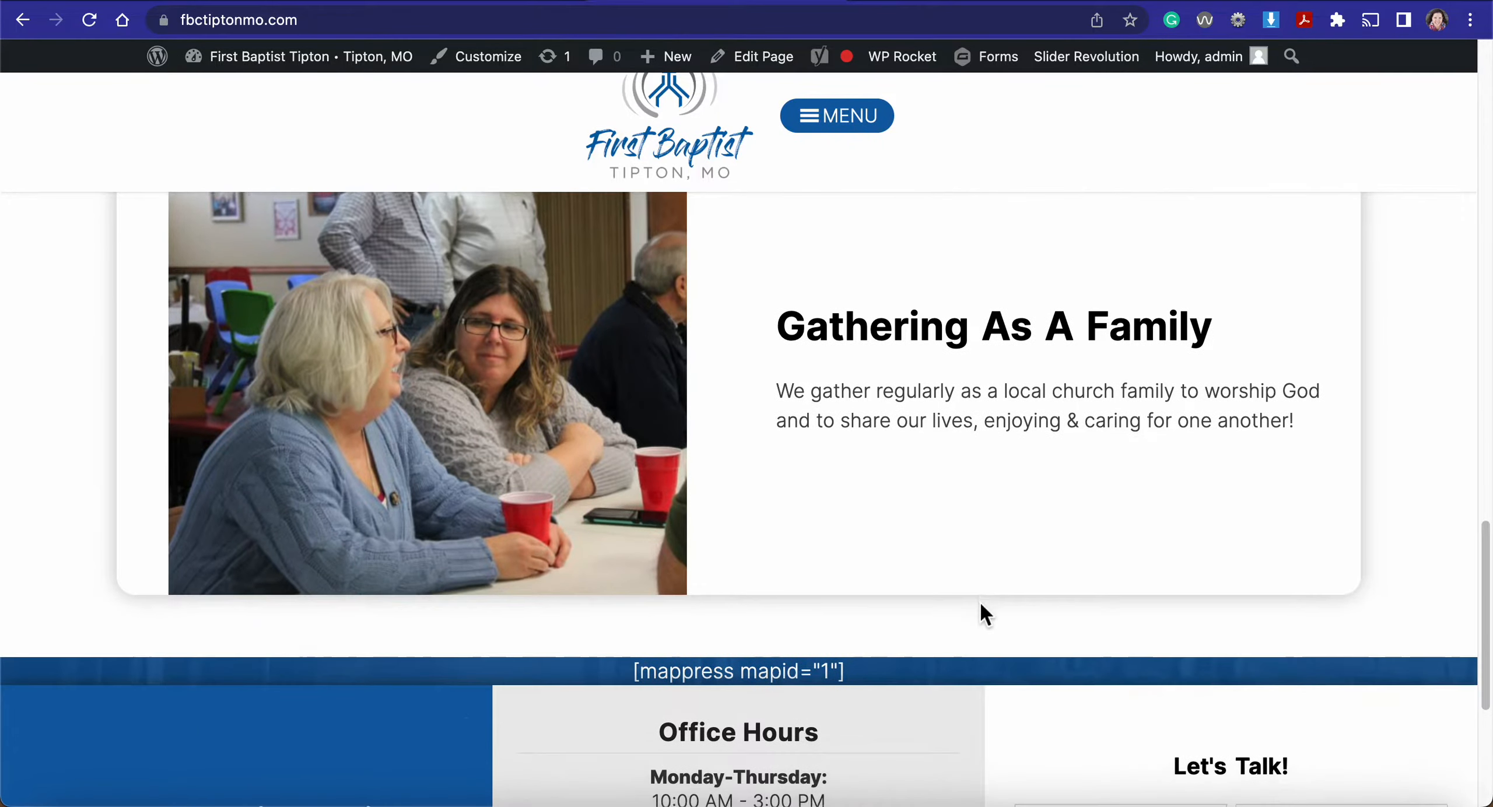
scroll(980, 606, "down", 5)
scroll(980, 607, "up", 8)
scroll(981, 607, "up", 4)
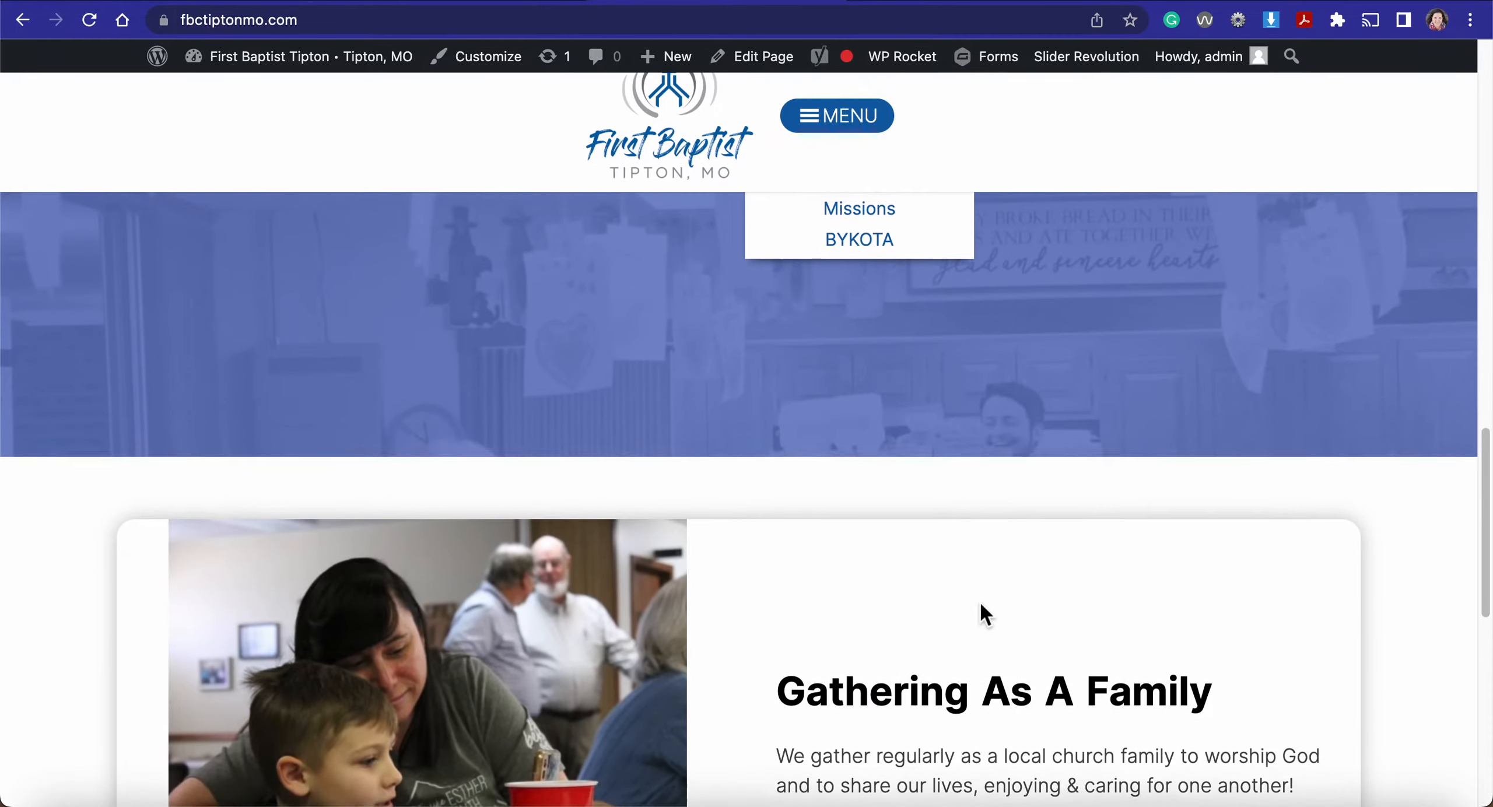
scroll(980, 604, "up", 10)
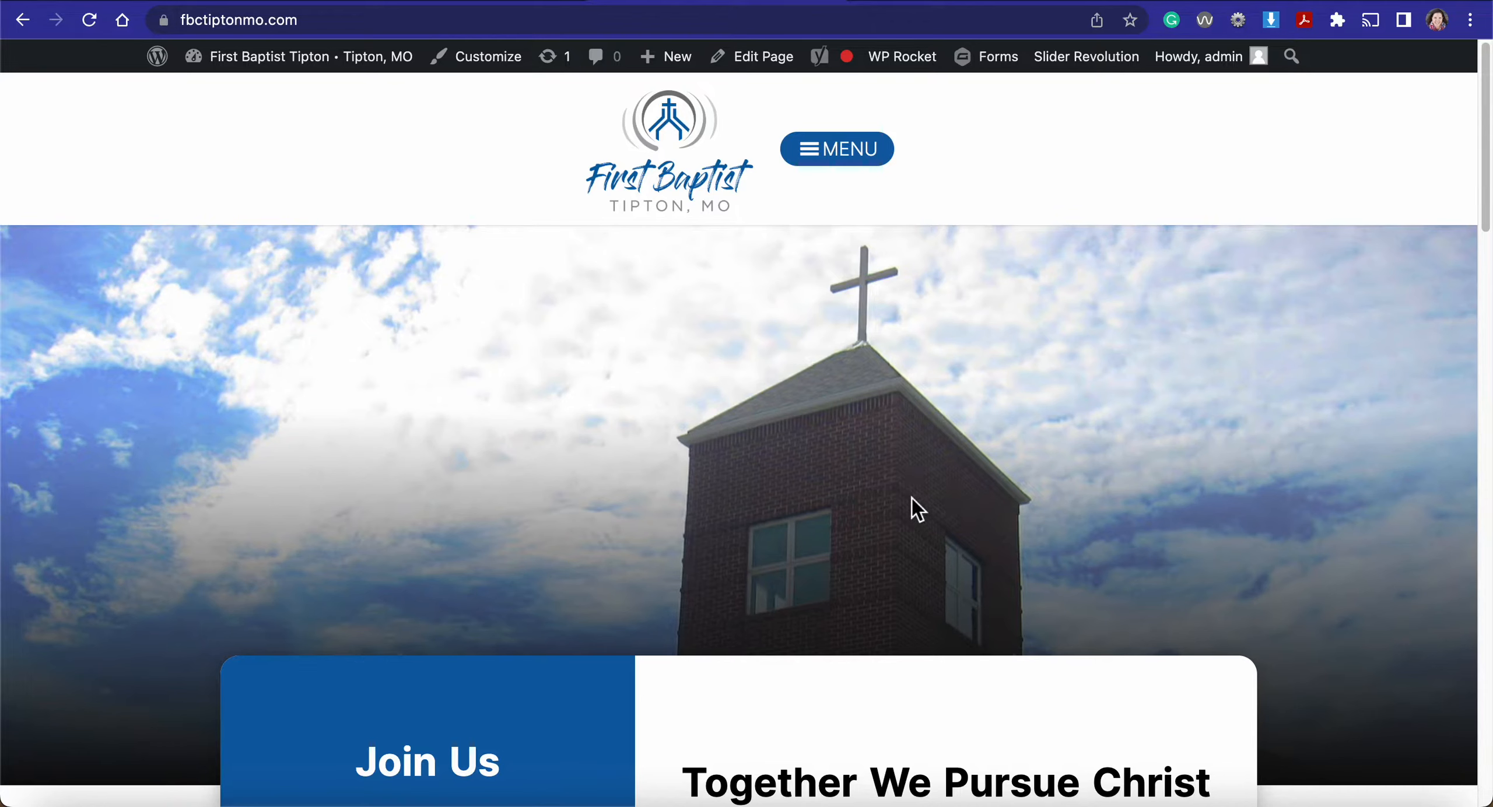
Step: Reopen the Homepage for editing and examine its page groups, from the Slider to the Carousel and Standard Page Section
left_click(775, 69)
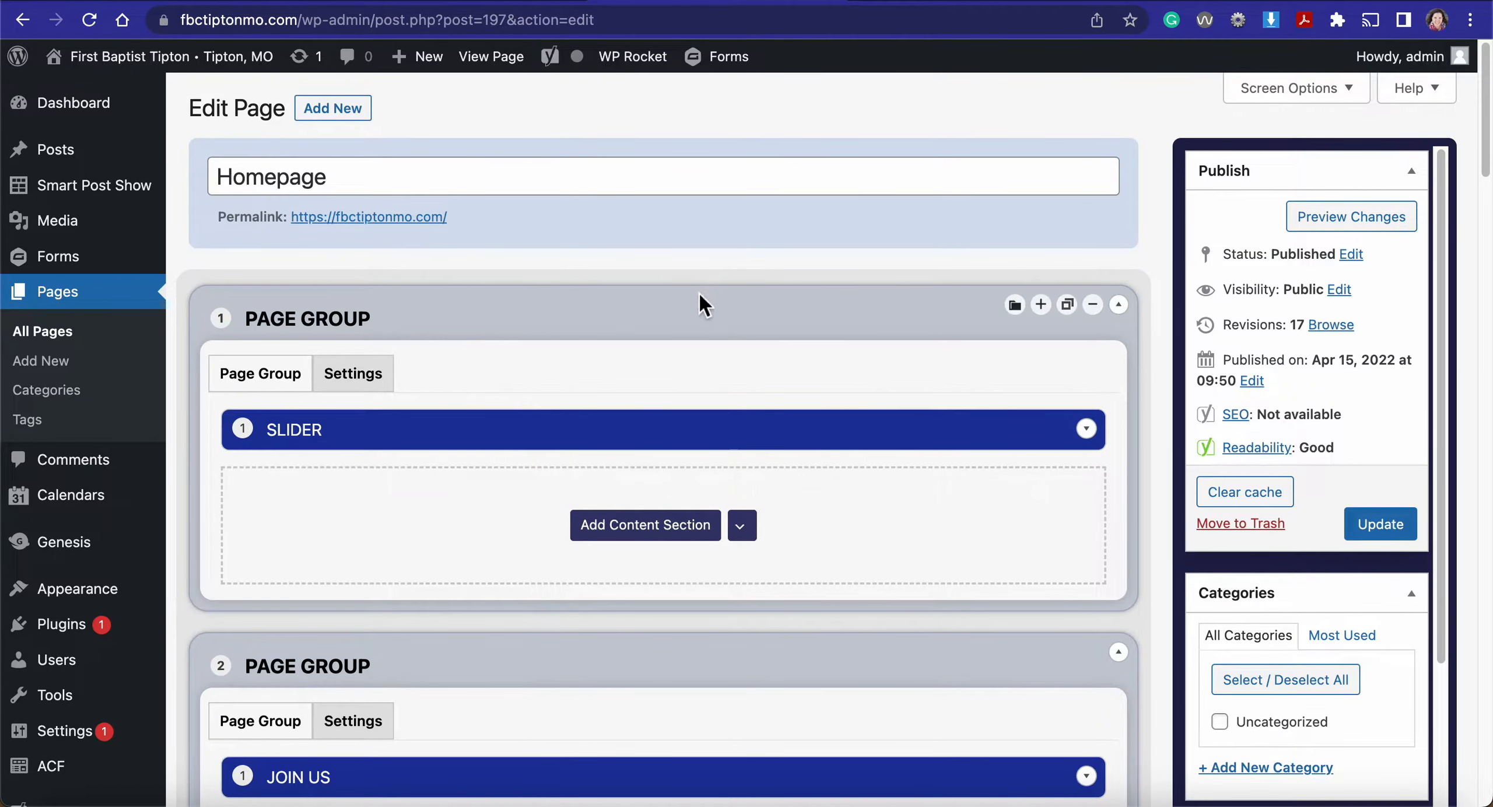
scroll(680, 347, "down", 3)
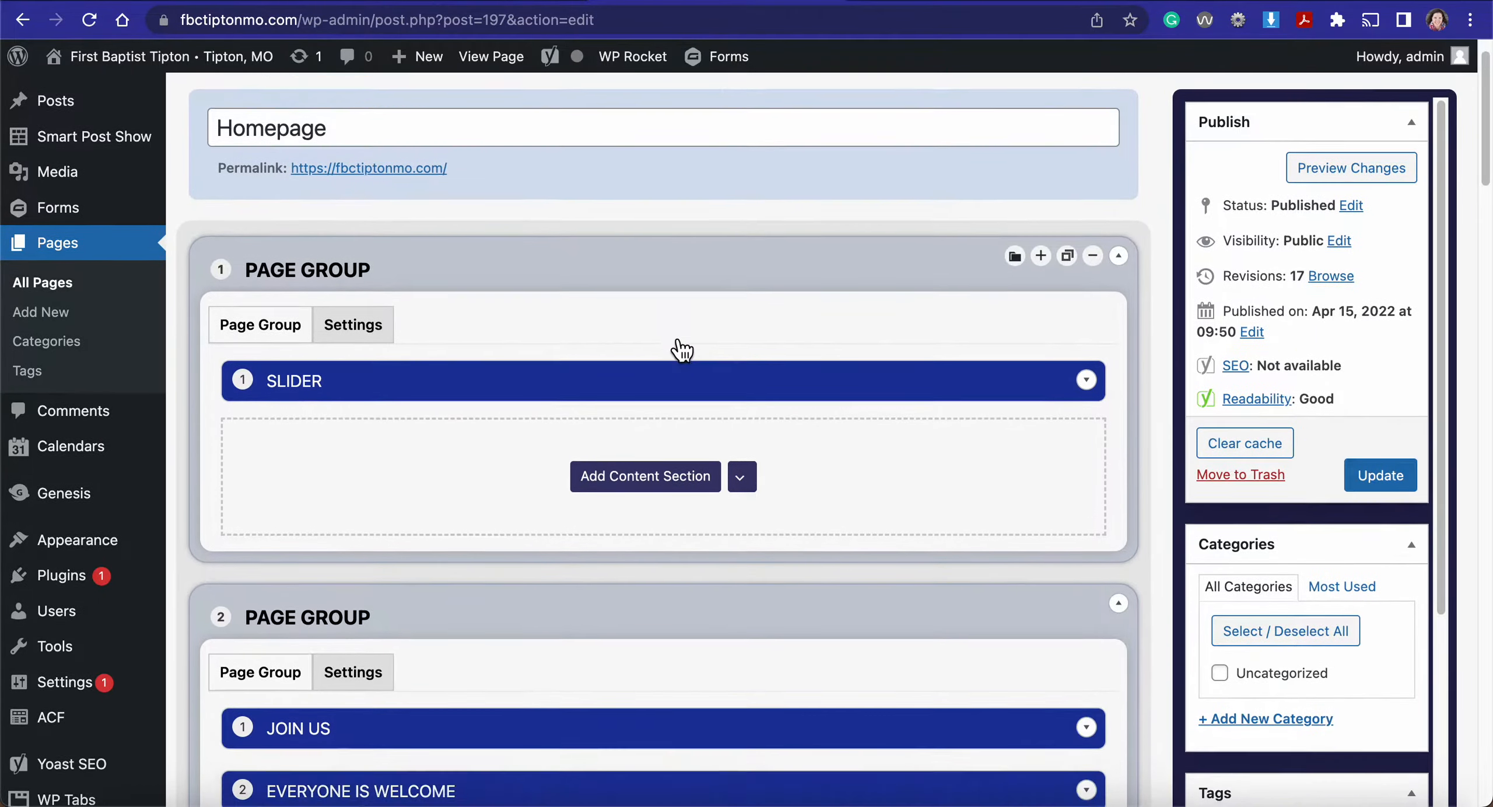
scroll(883, 397, "down", 2)
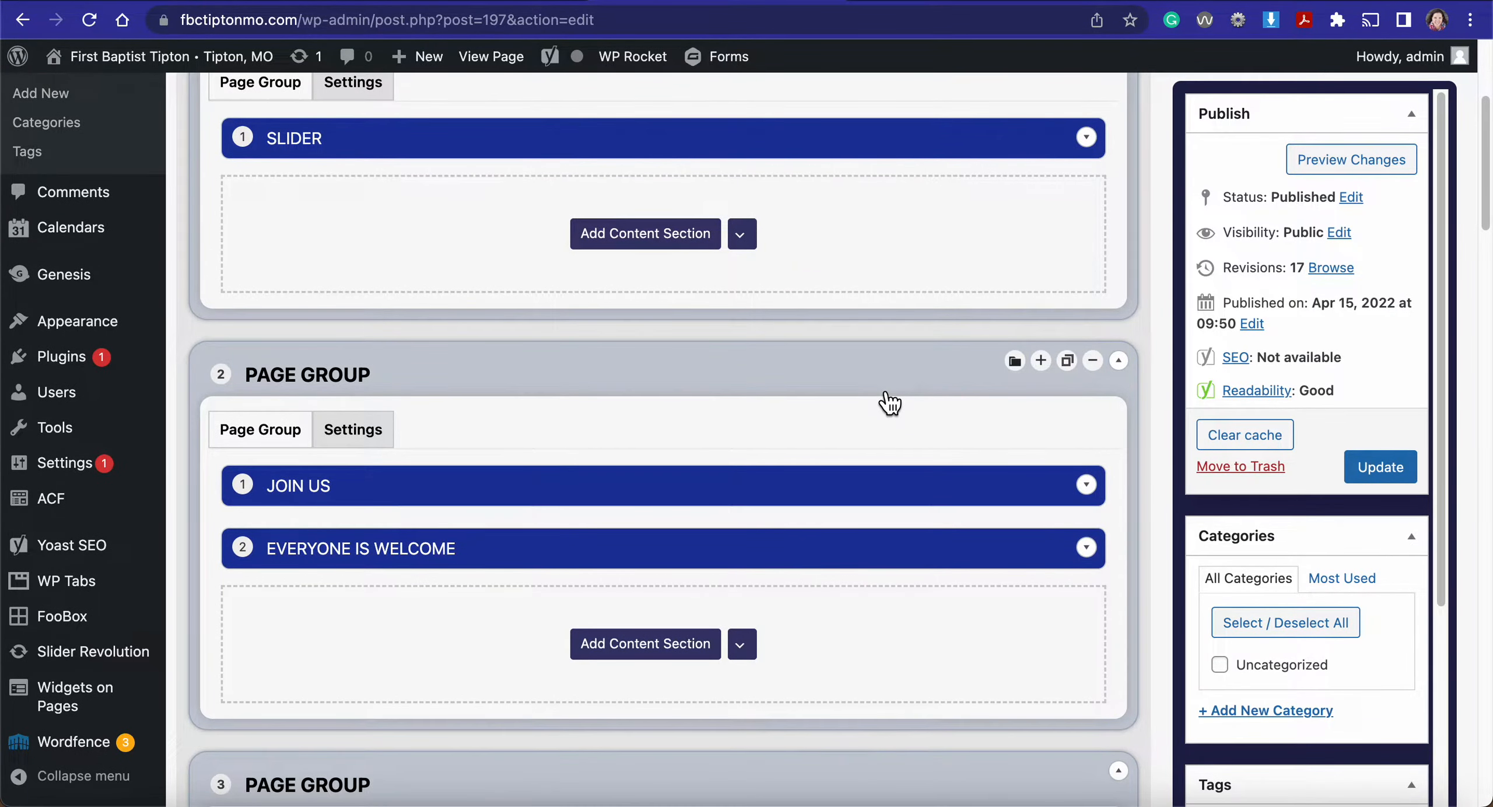
scroll(883, 396, "down", 2)
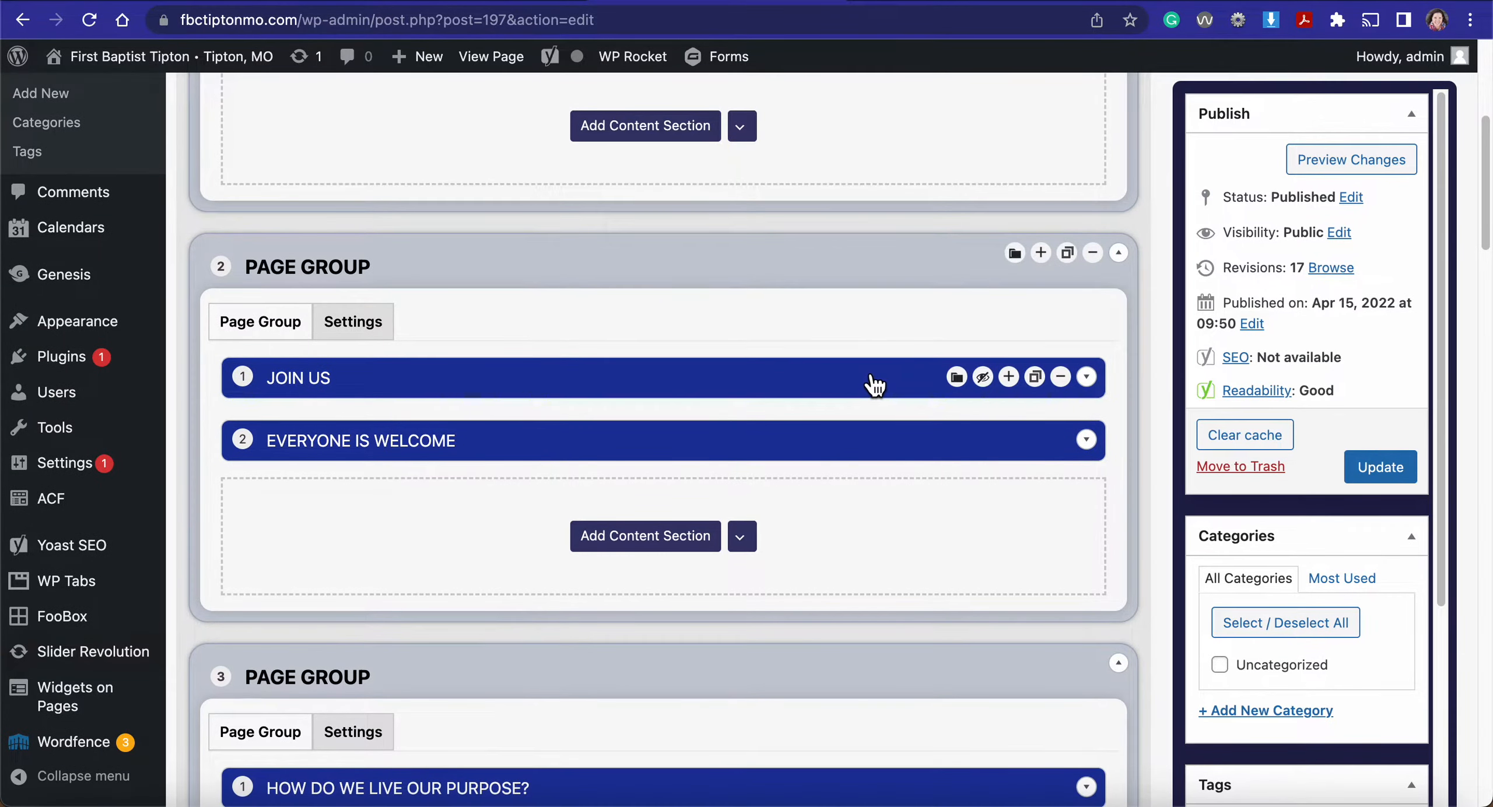
scroll(826, 400, "down", 7)
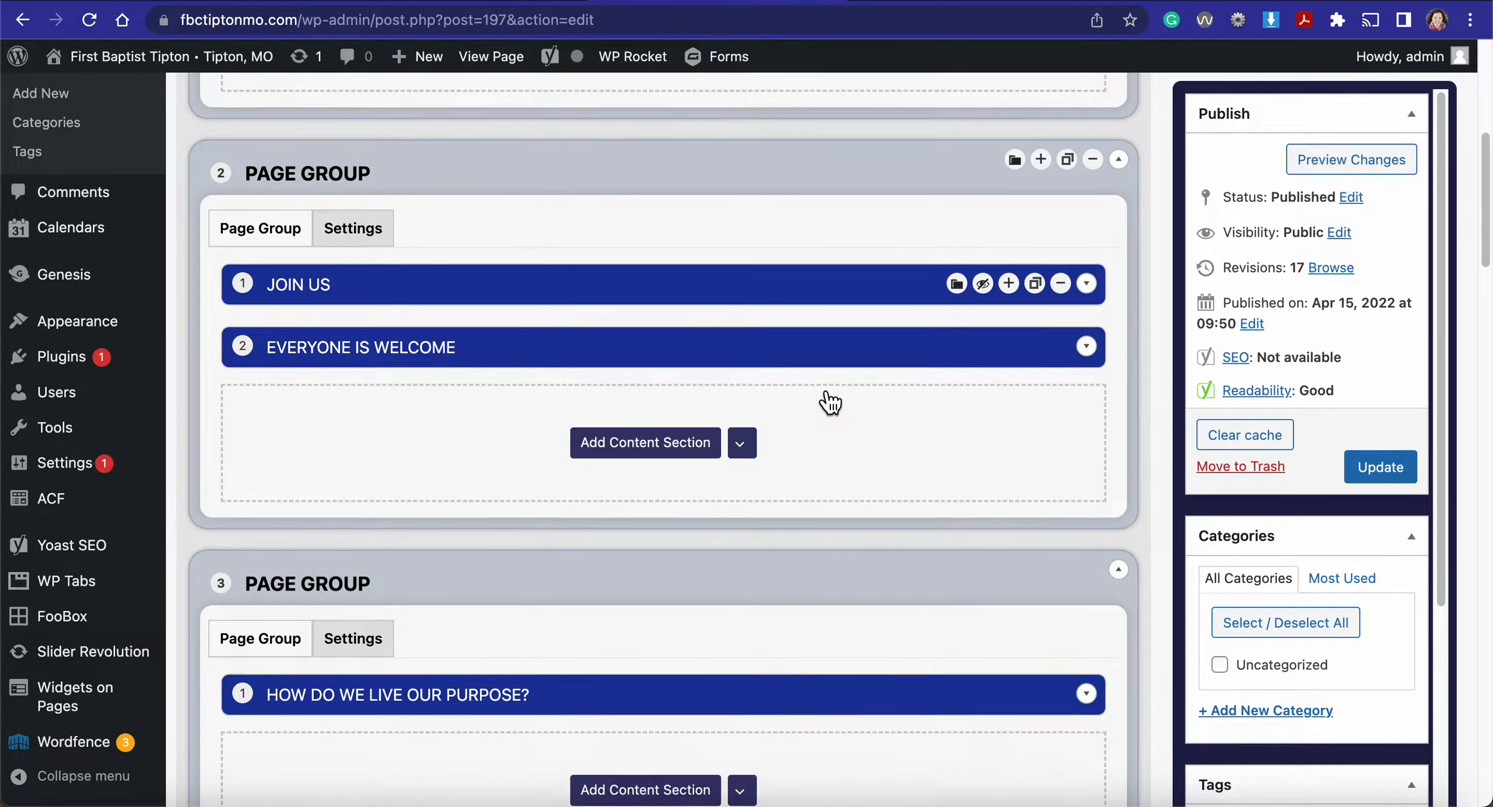
scroll(822, 399, "down", 5)
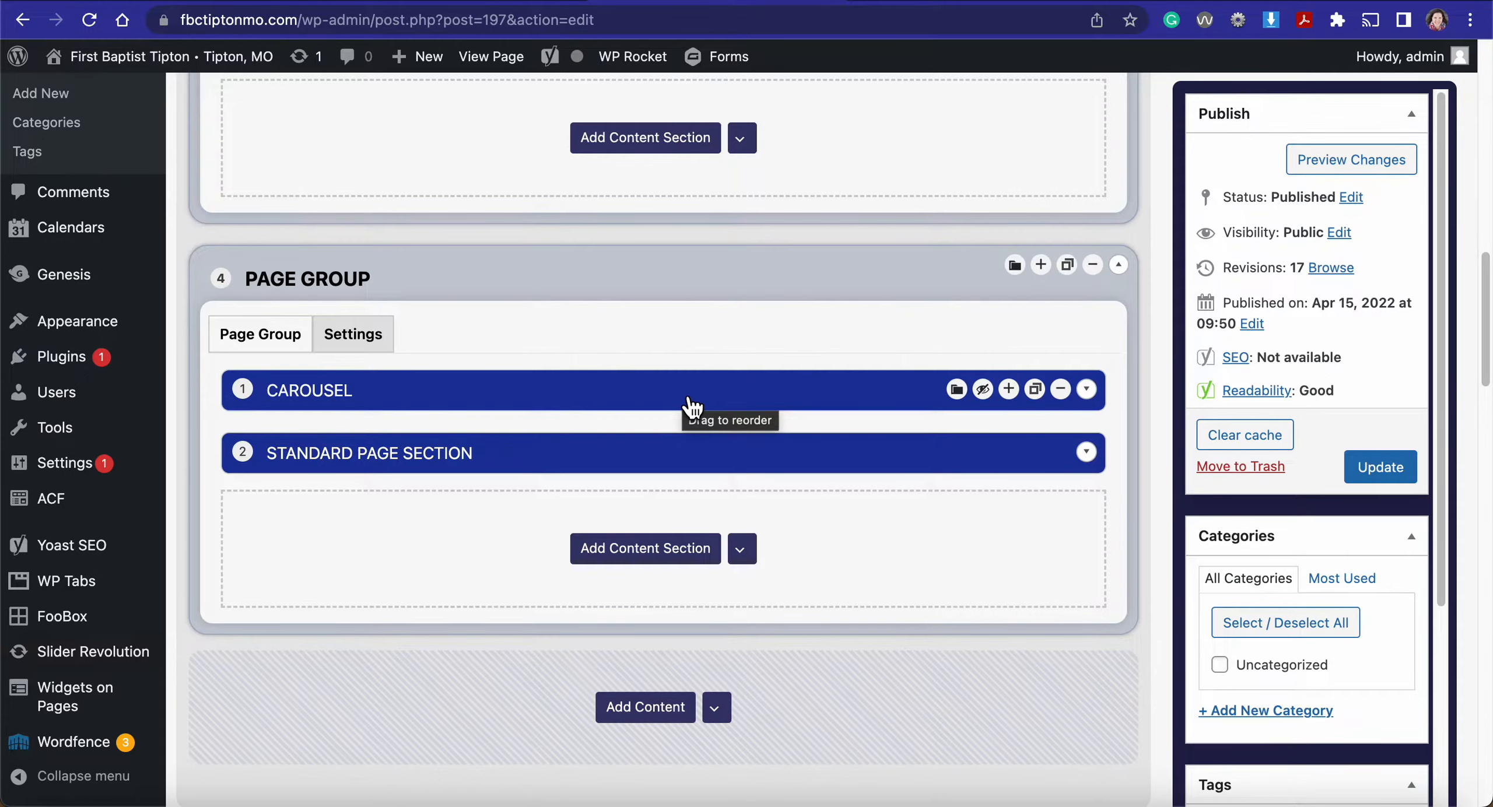
Step: Review the order of the Homepage's four page groups and the content sections each one holds
scroll(689, 403, "down", 3)
scroll(689, 403, "up", 10)
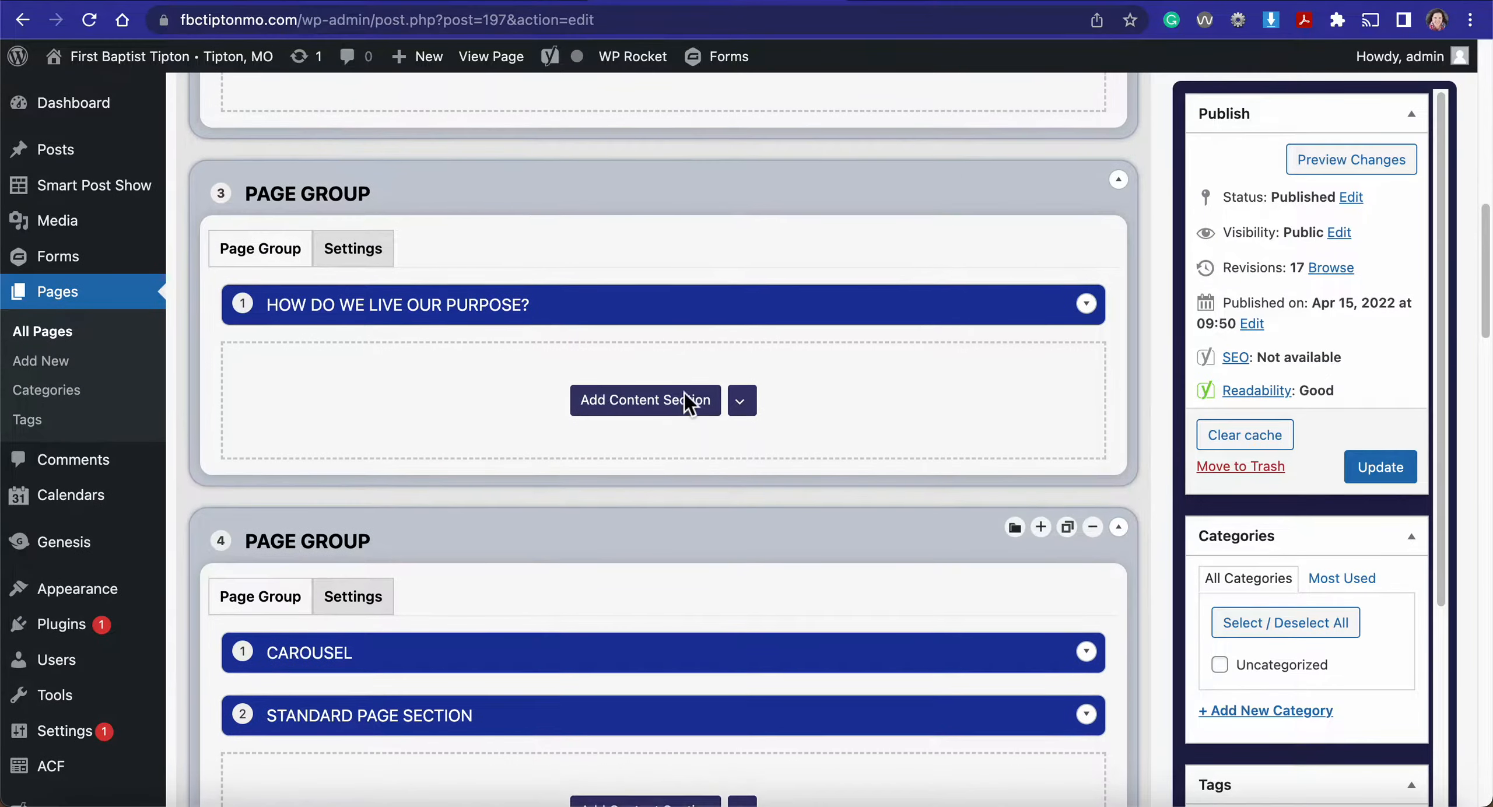
scroll(685, 394, "up", 10)
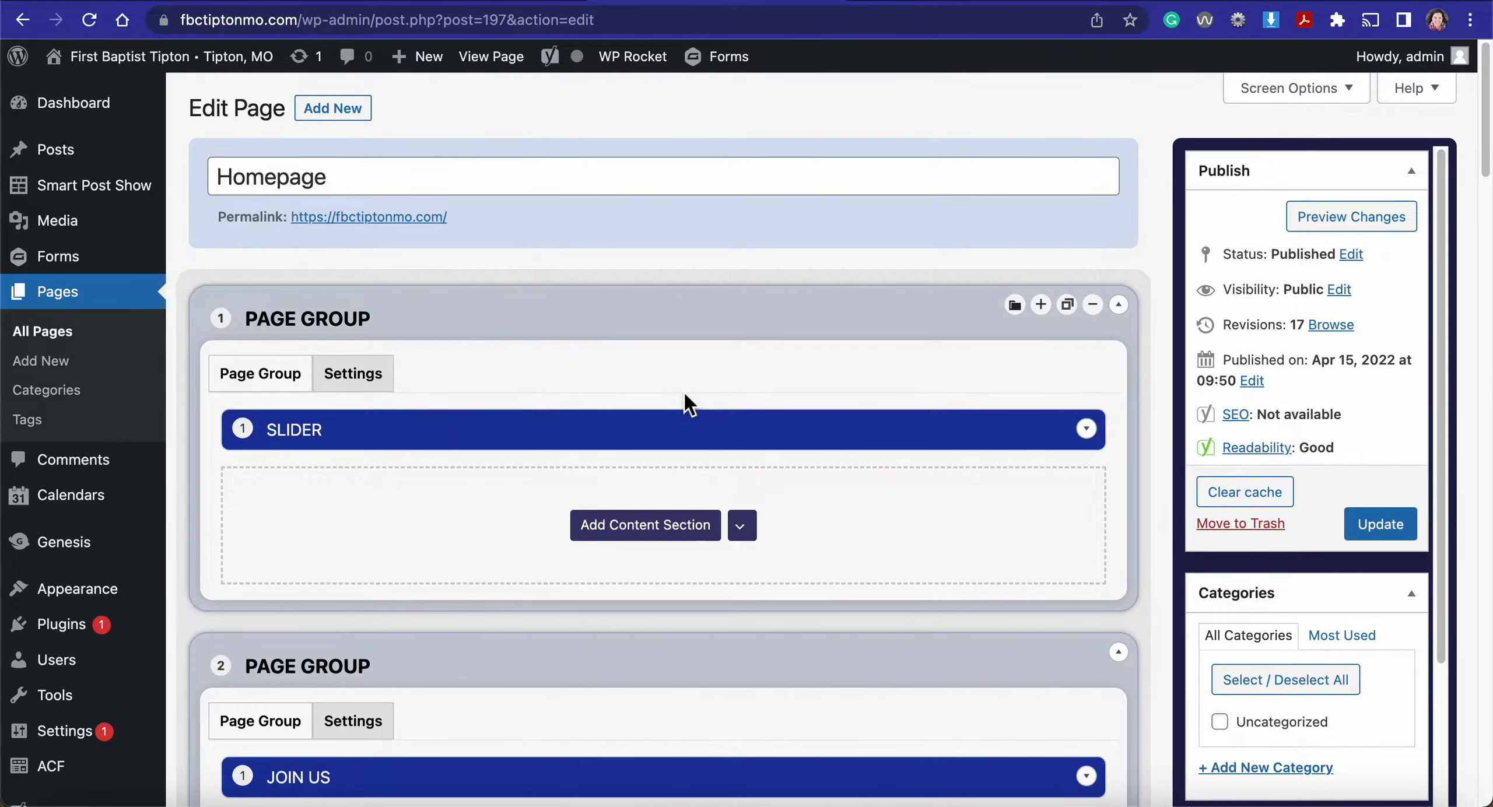
scroll(683, 390, "down", 6)
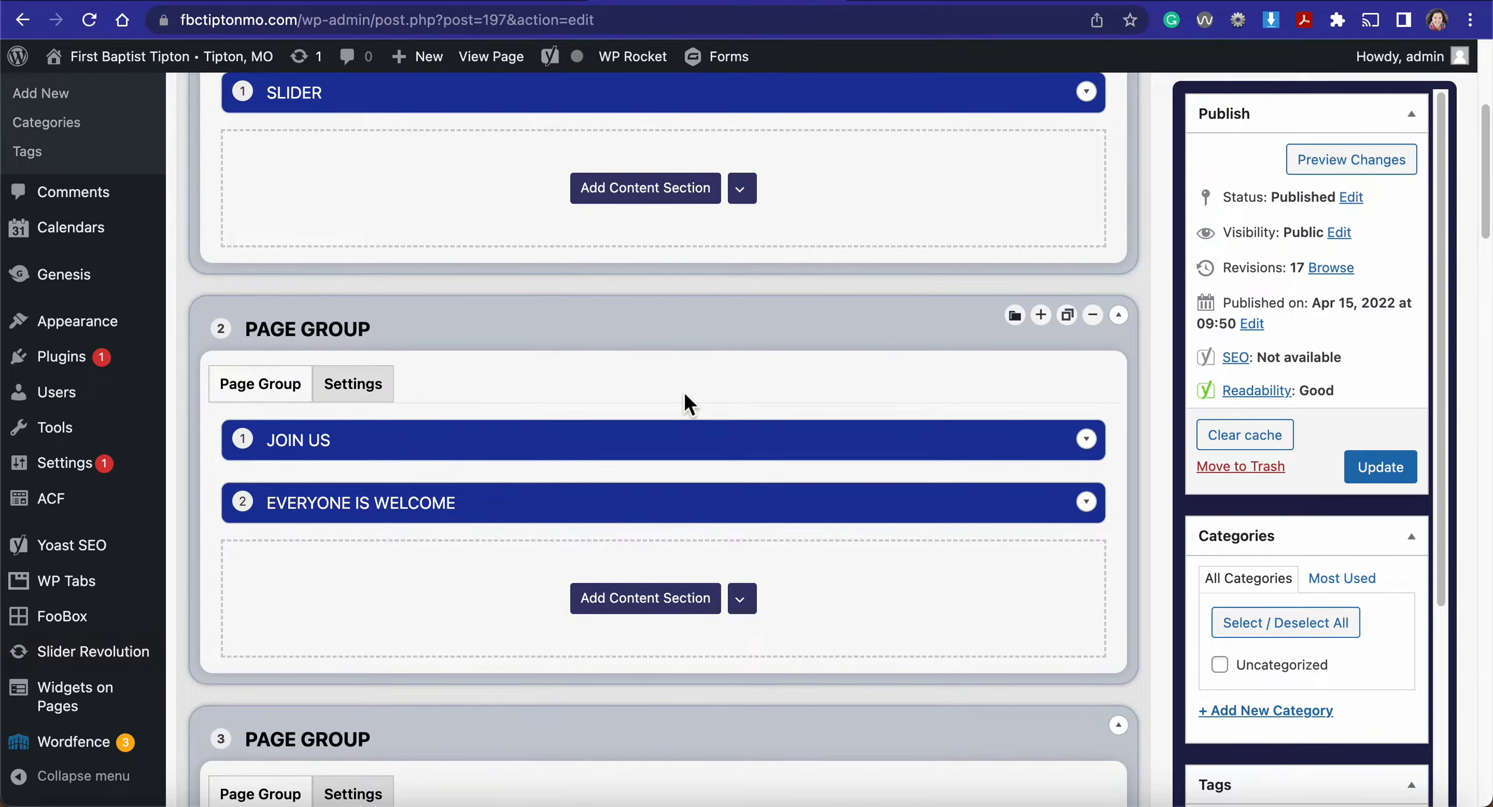
scroll(683, 391, "down", 4)
scroll(684, 392, "down", 13)
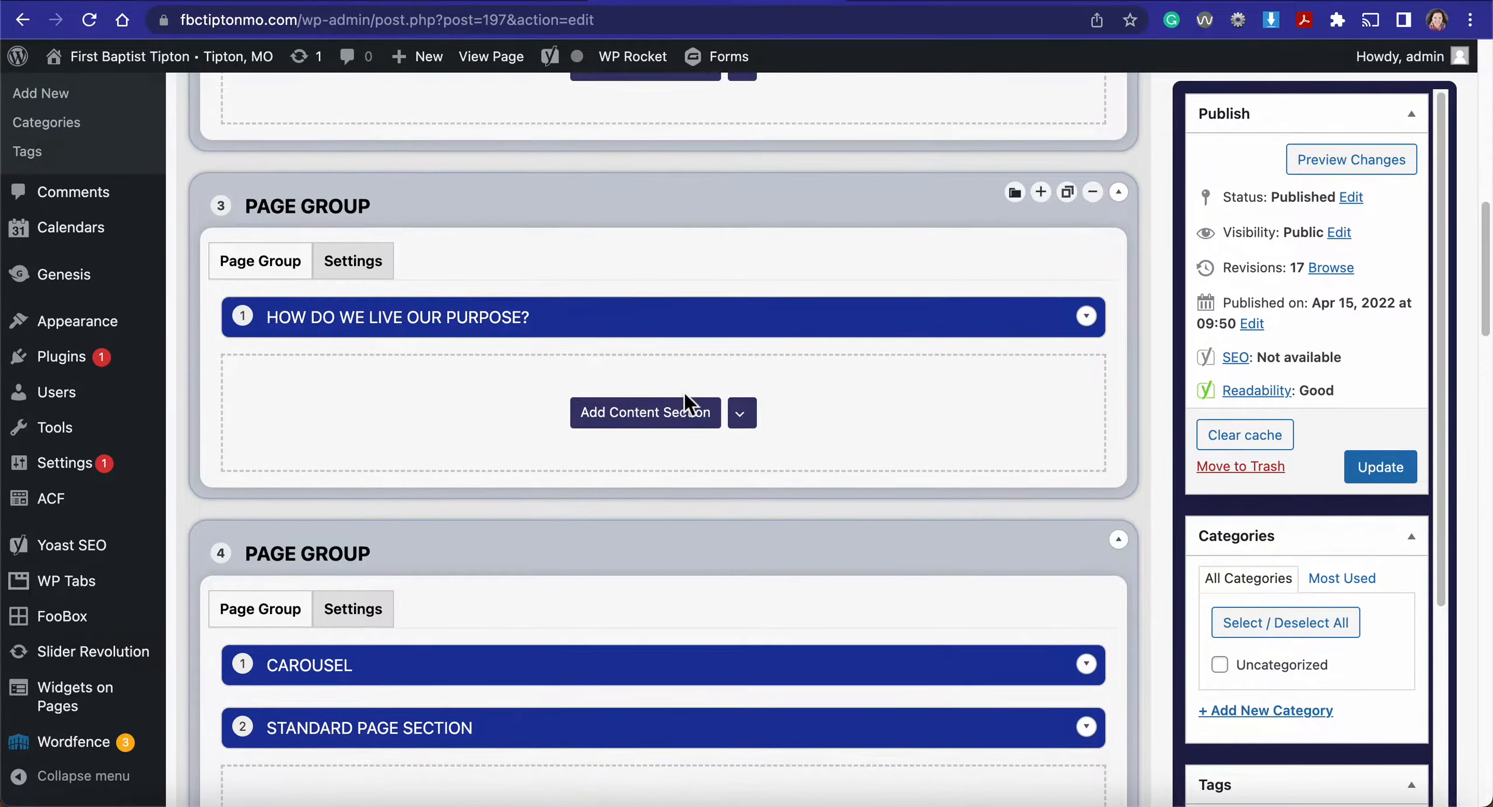
scroll(684, 394, "down", 2)
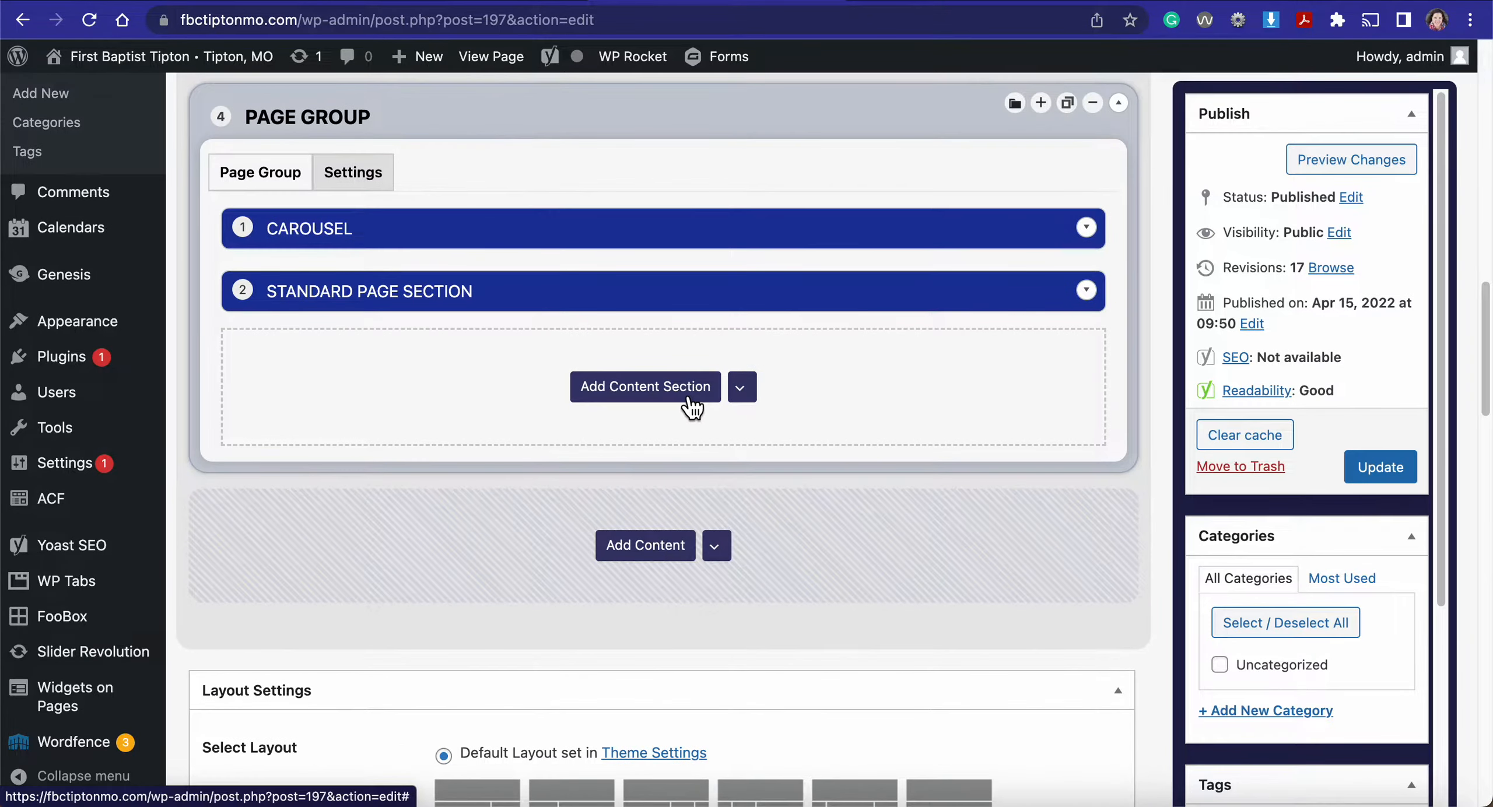
scroll(681, 389, "up", 1)
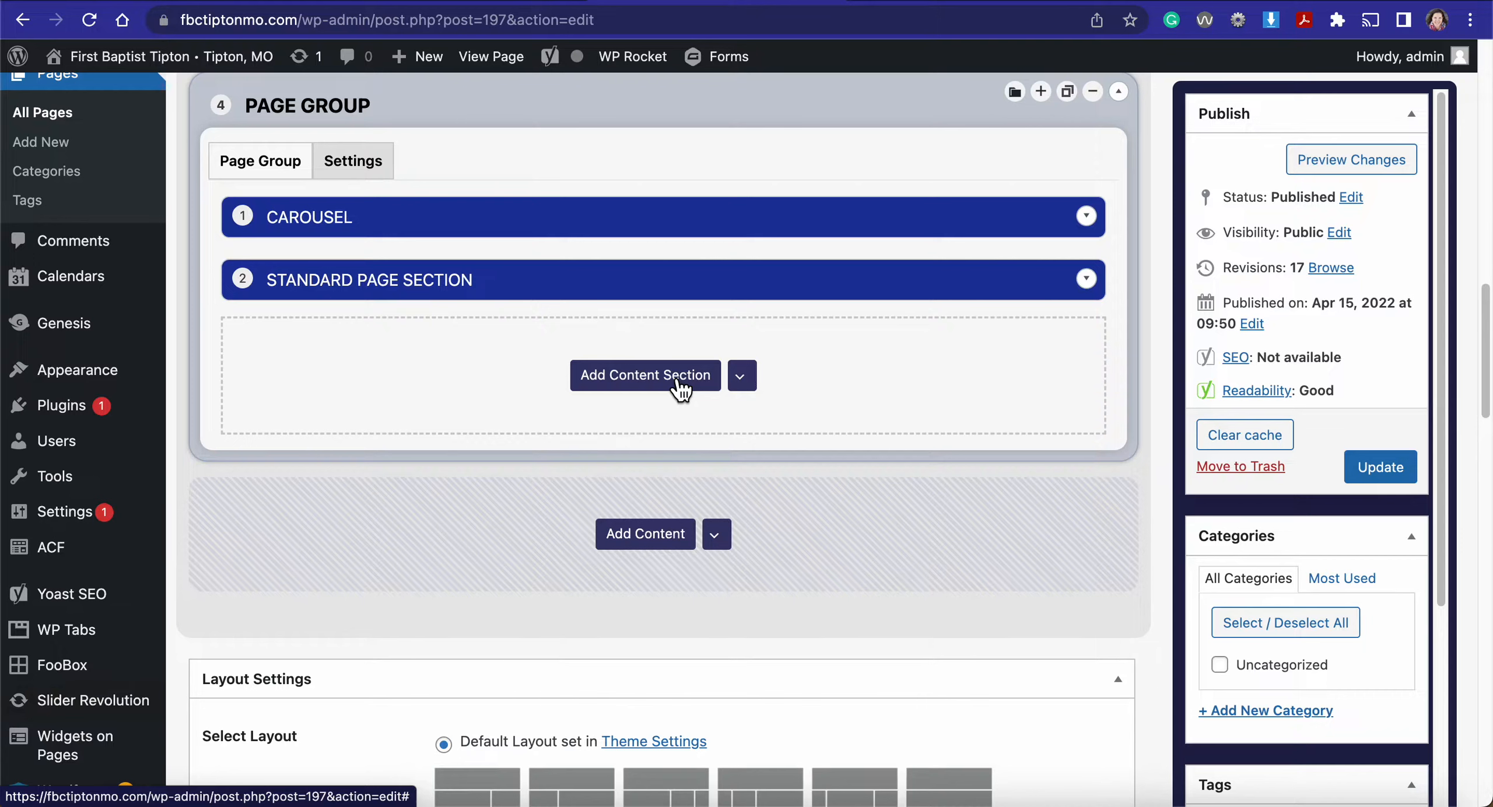
Step: Add a Standard Page Section to the fourth page group and enter "Contact me today!" as its content
left_click(680, 388)
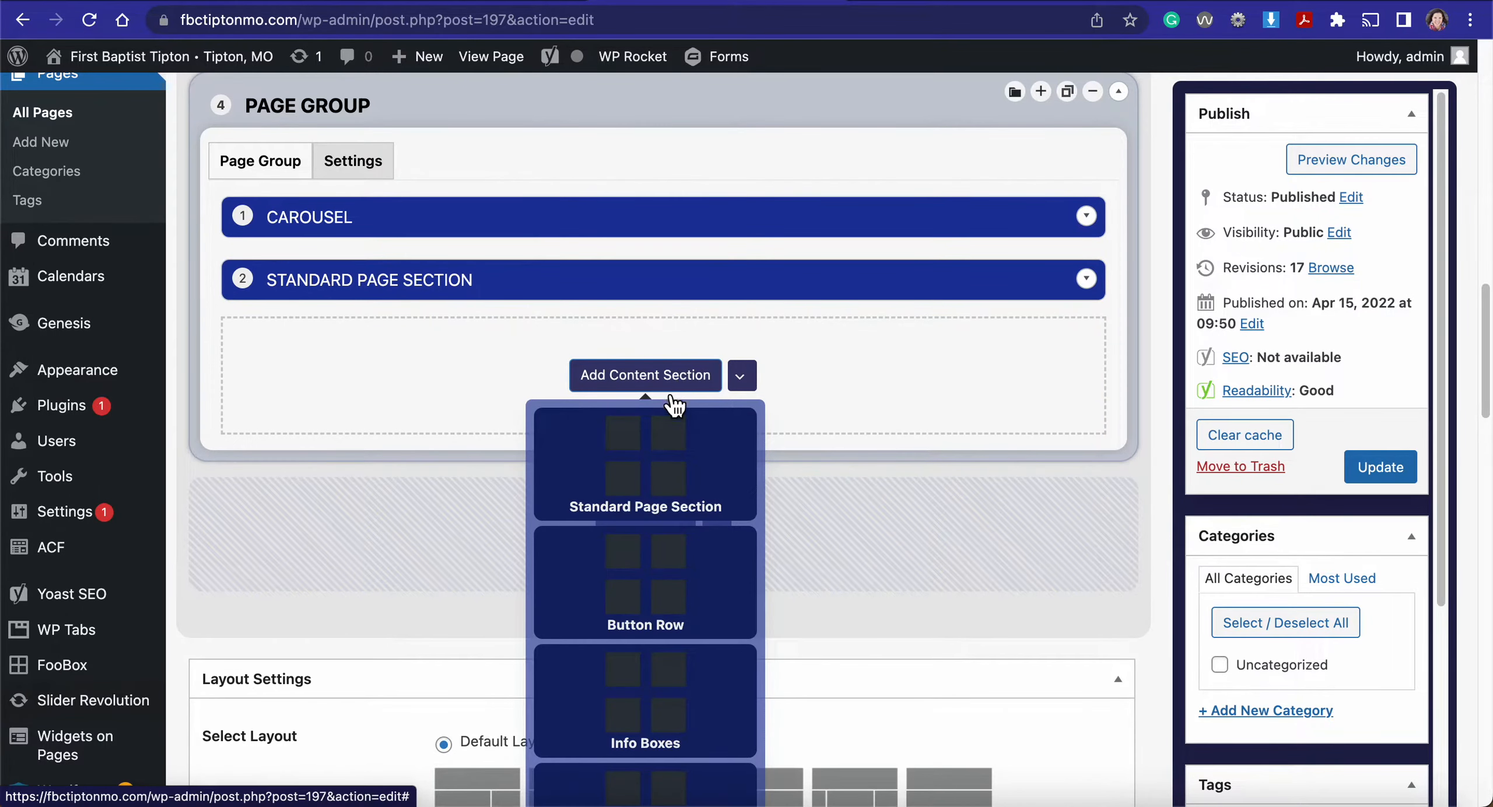
left_click(660, 474)
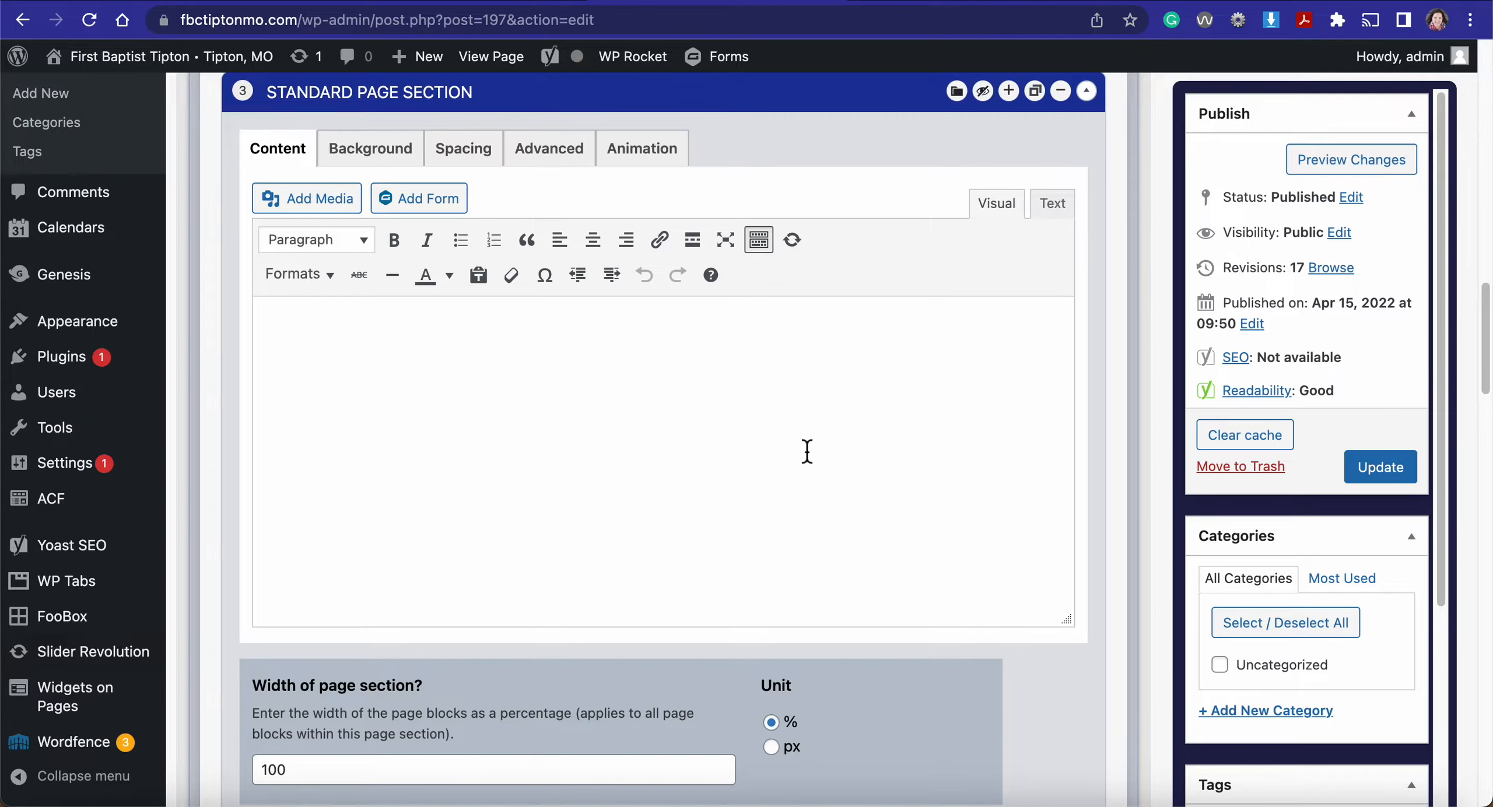
left_click(813, 452)
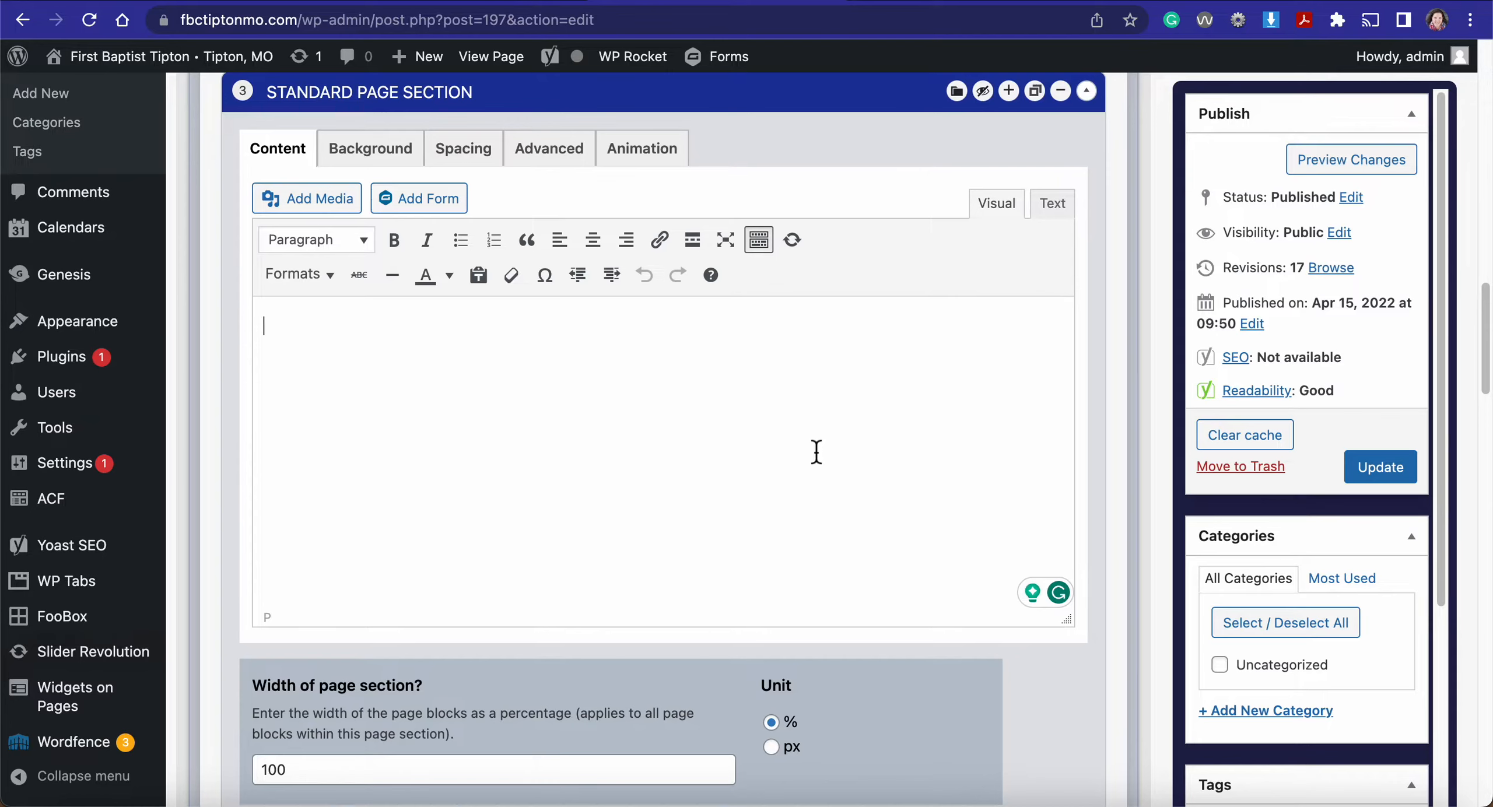
type("Contact me today!")
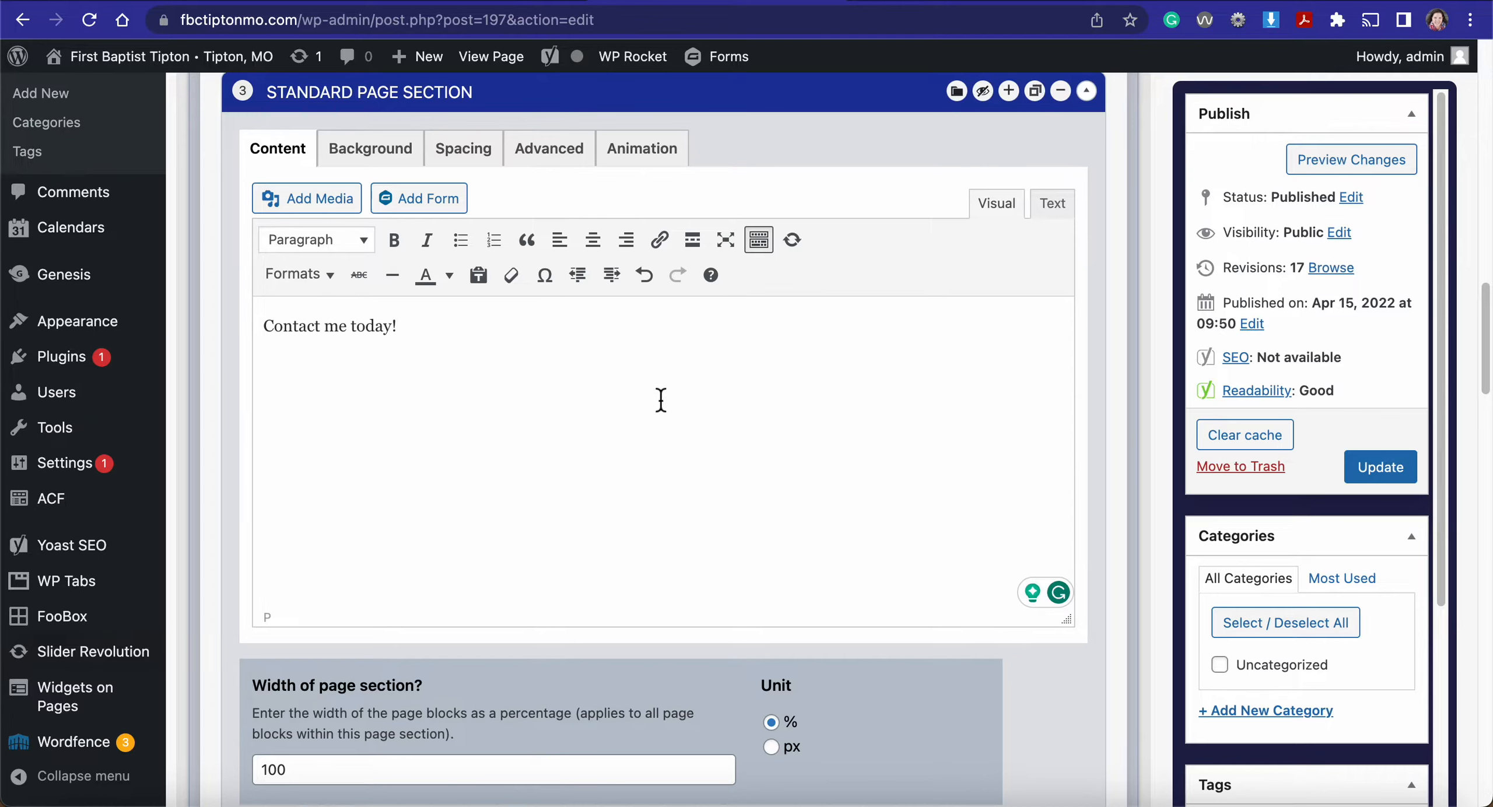
Step: Center the "Contact me today!" text and format it as Heading 1
left_click(435, 328)
left_click_drag(435, 328, 260, 323)
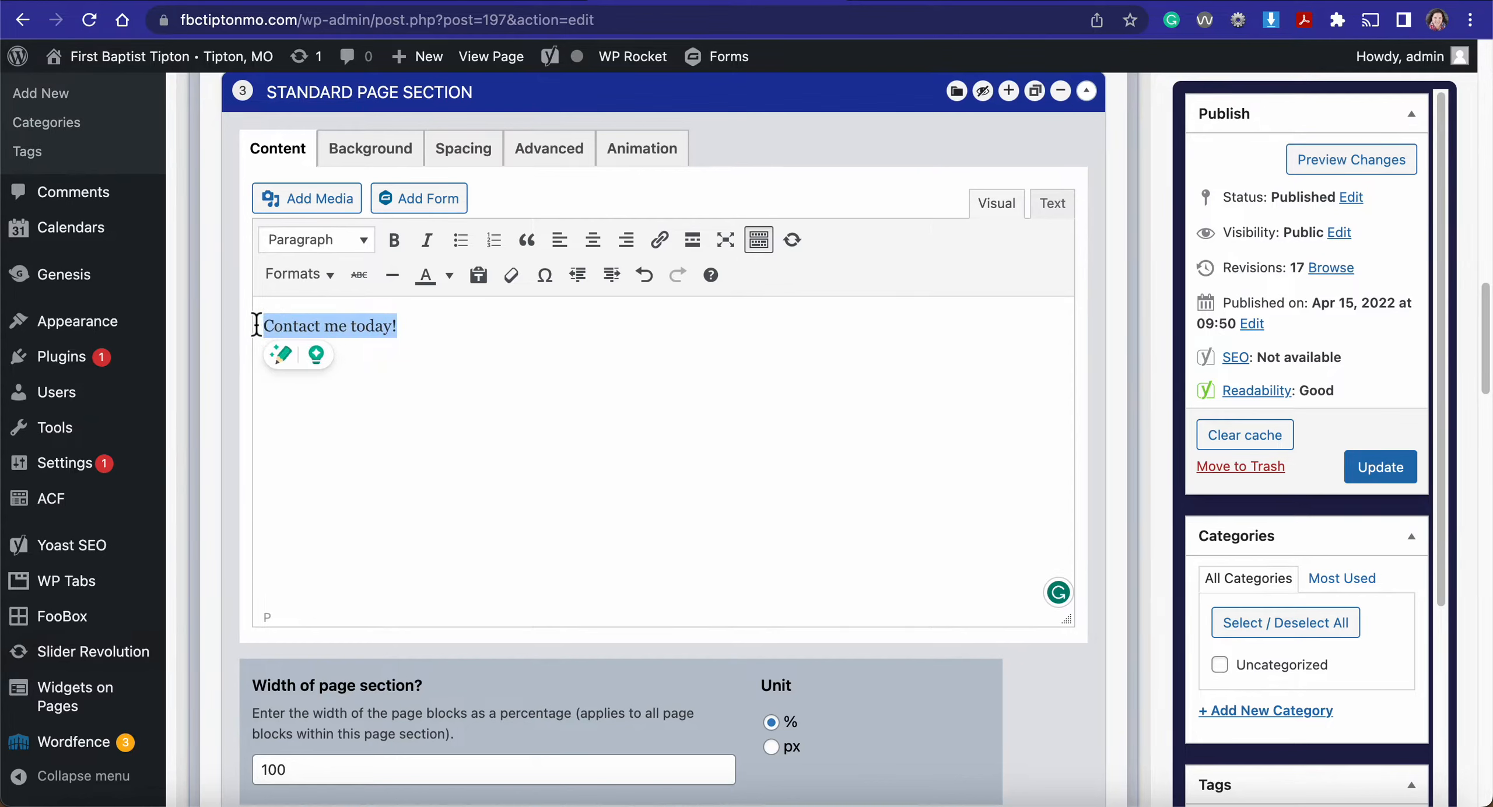
left_click(606, 248)
left_click(369, 250)
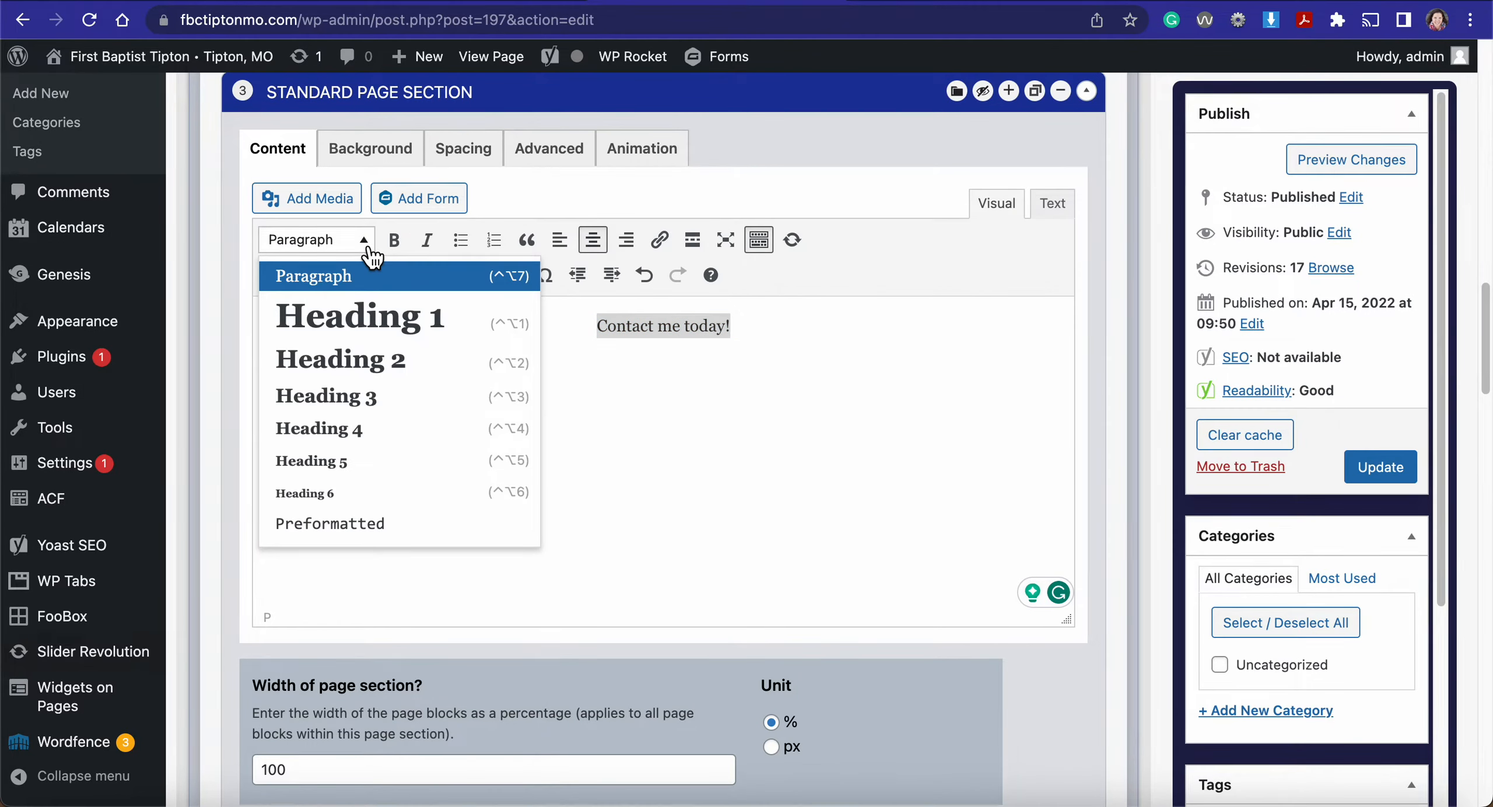
left_click(366, 321)
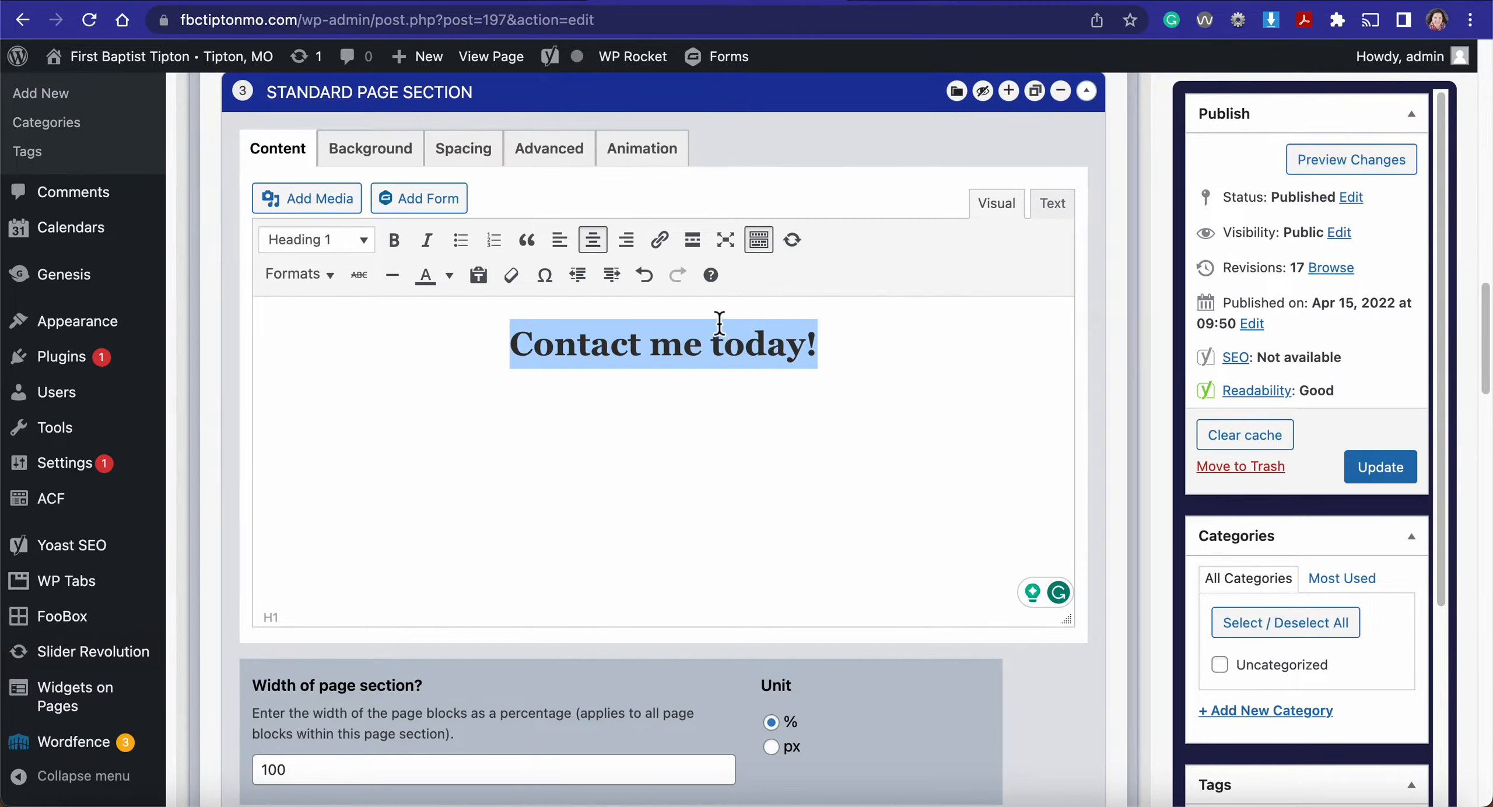
Step: Link the "Contact me today!" heading to the site's existing Contact page
left_click(672, 253)
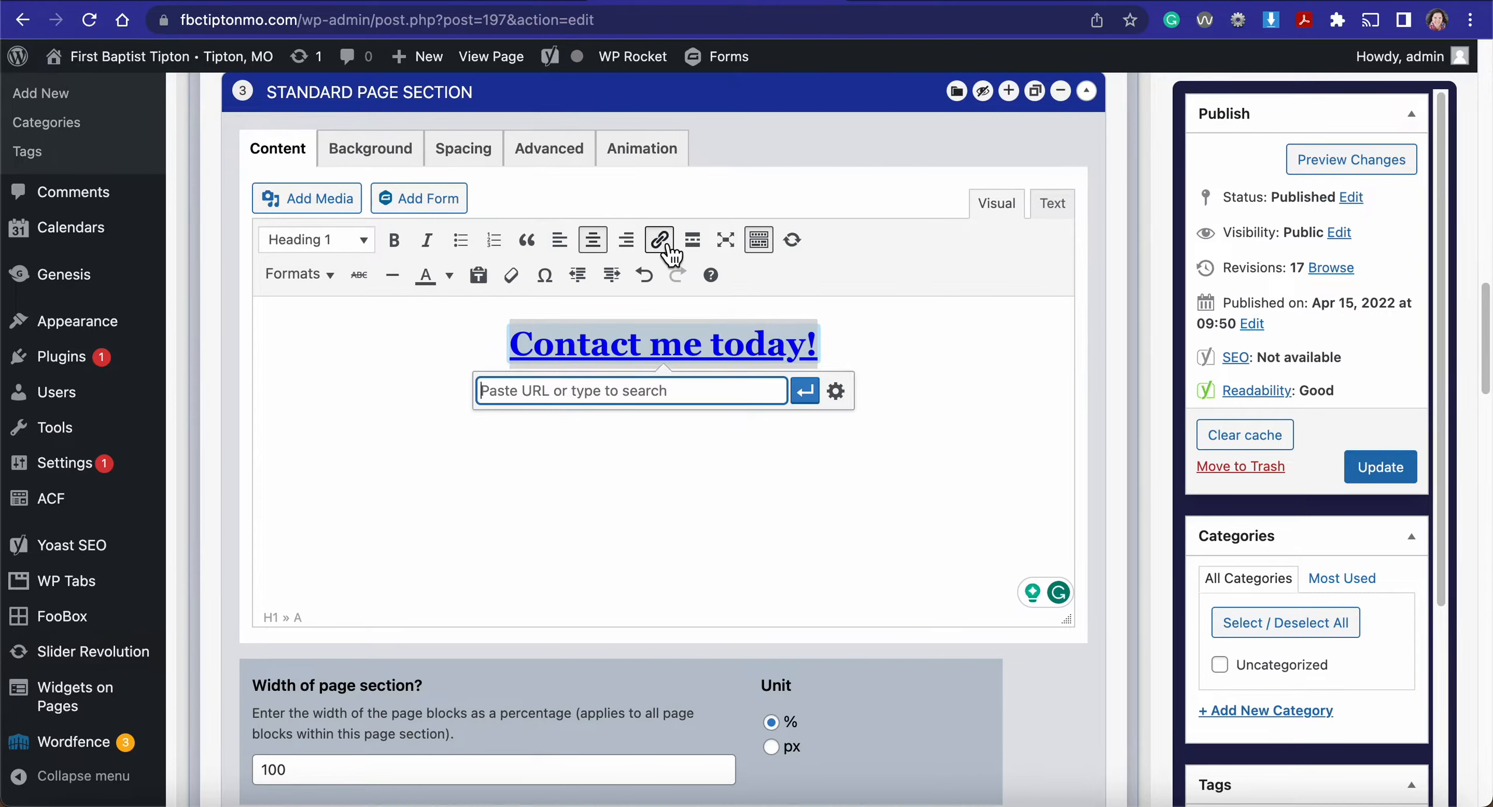
left_click(838, 392)
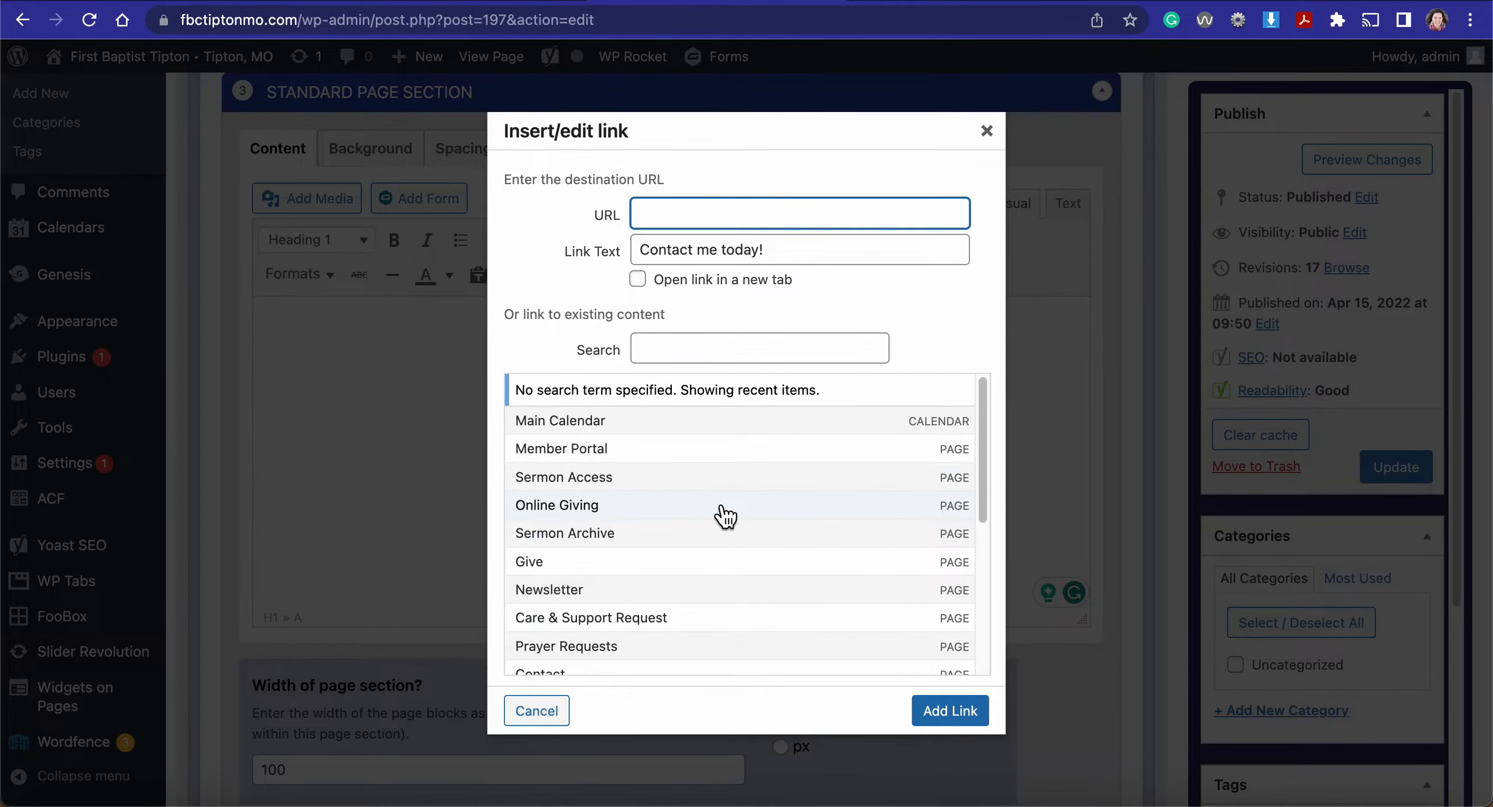
scroll(692, 618, "down", 5)
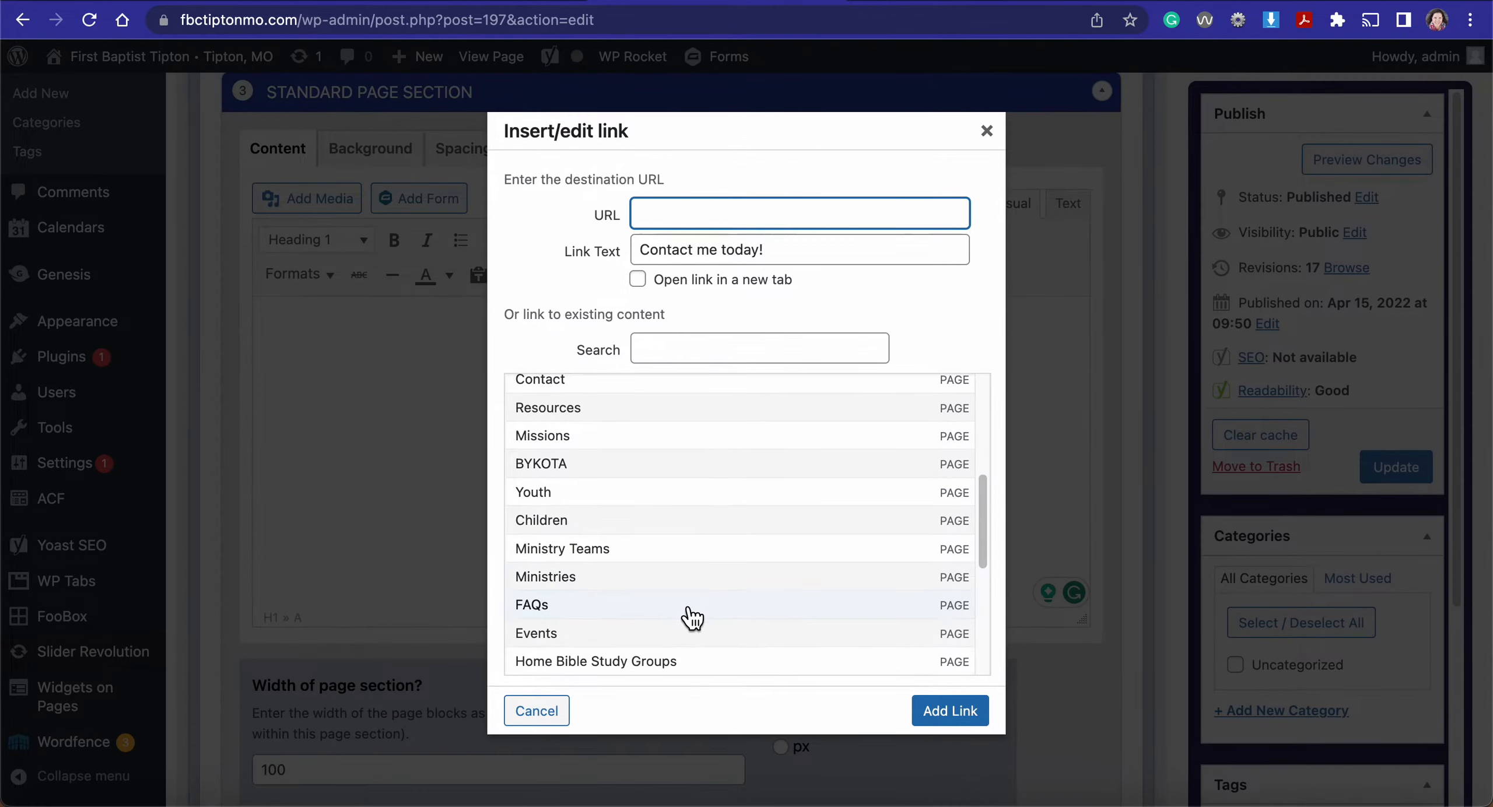
scroll(692, 617, "up", 5)
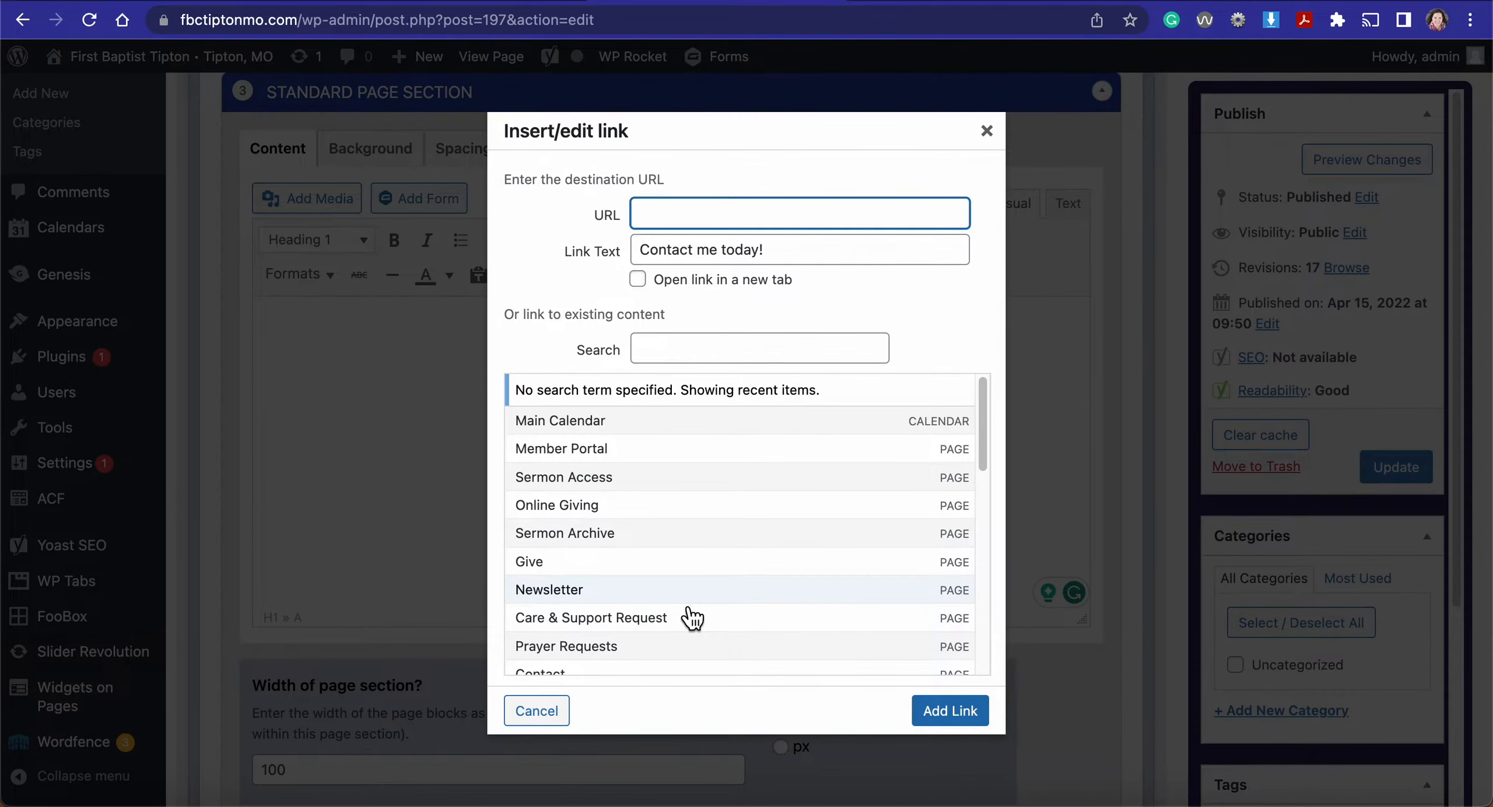
scroll(692, 618, "down", 2)
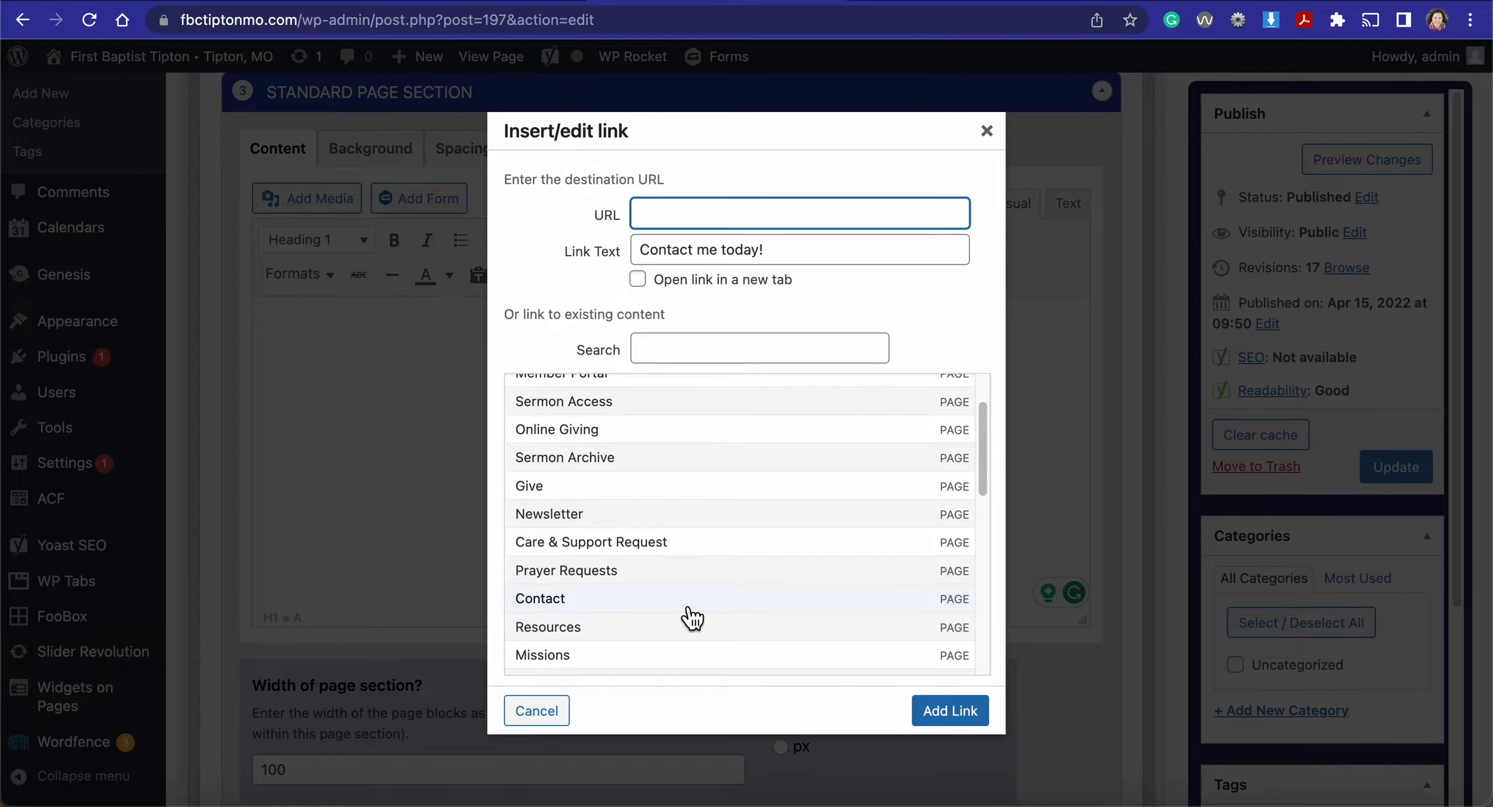
left_click(585, 606)
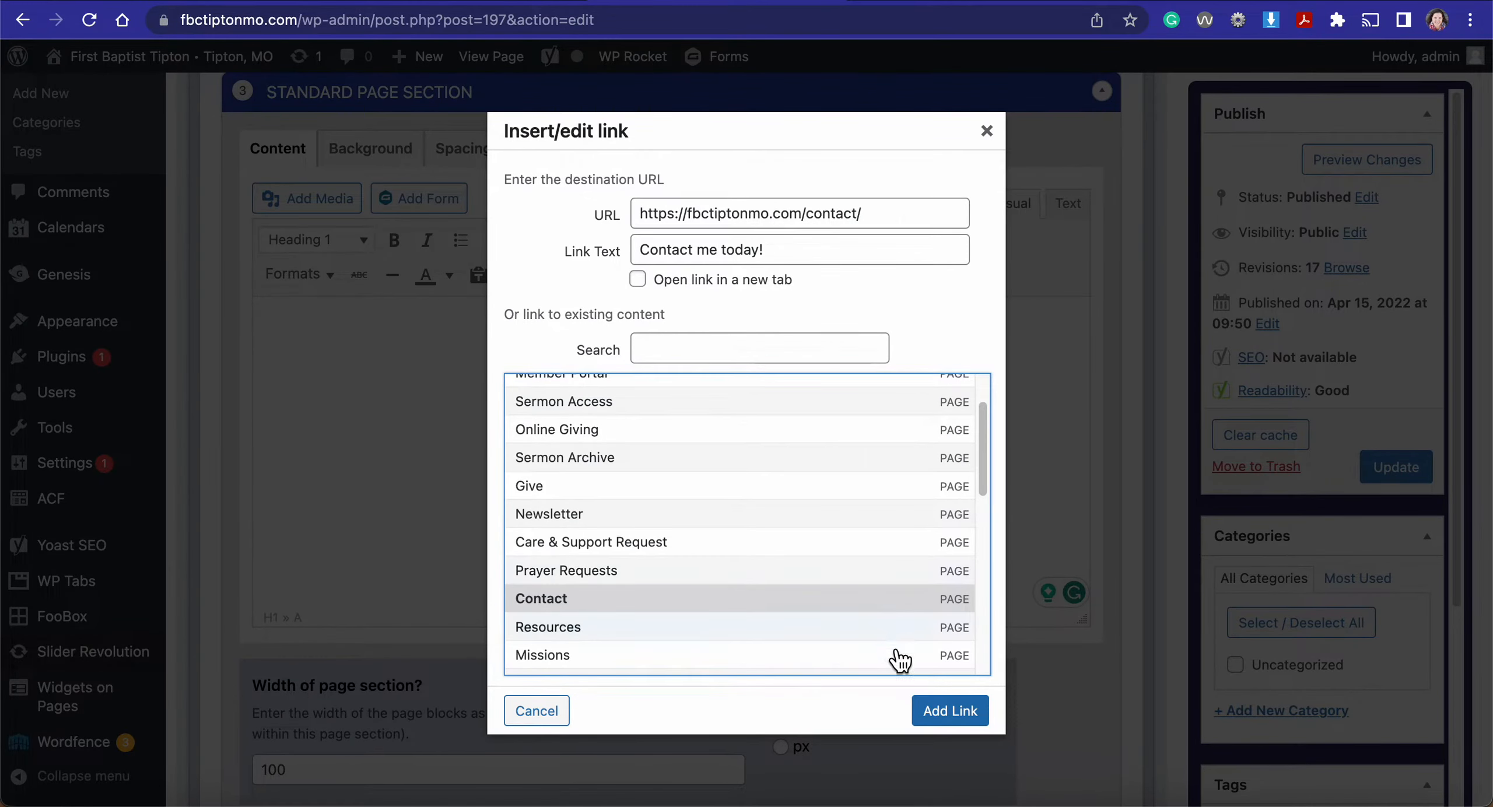
left_click(951, 714)
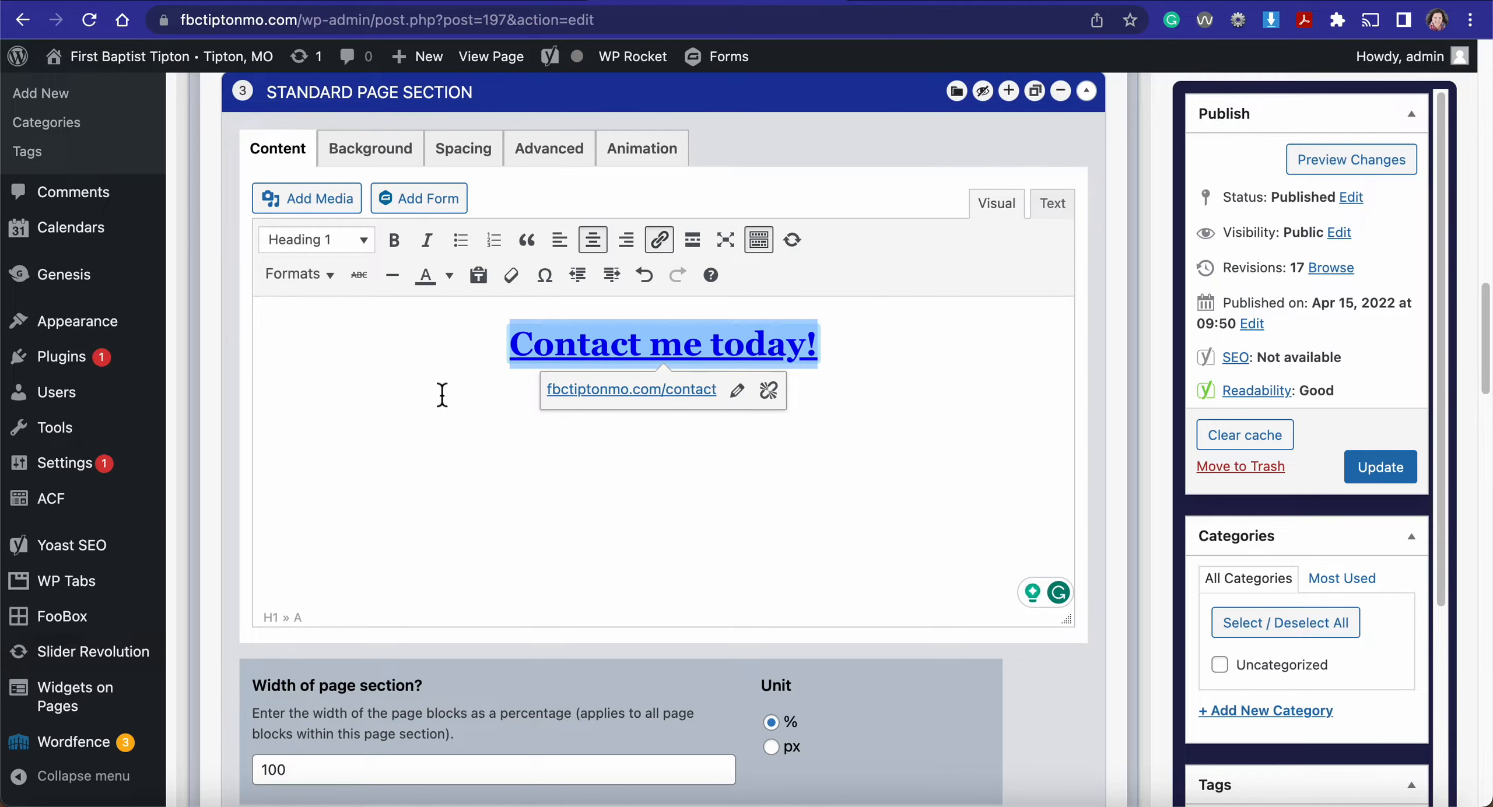
Step: Examine the new section's background options, including the image library and the background color picker, without choosing anything
left_click(409, 169)
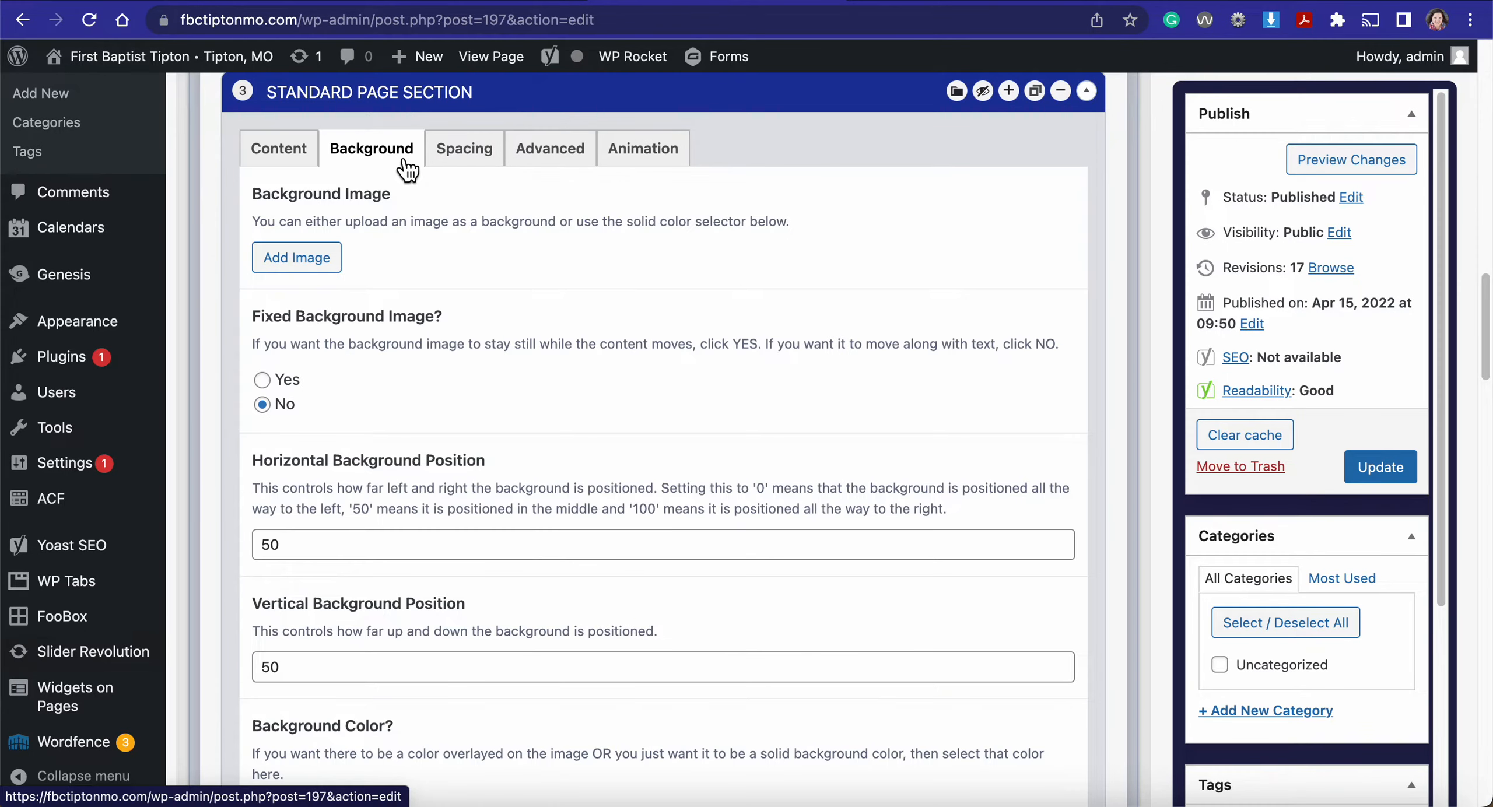
left_click(313, 257)
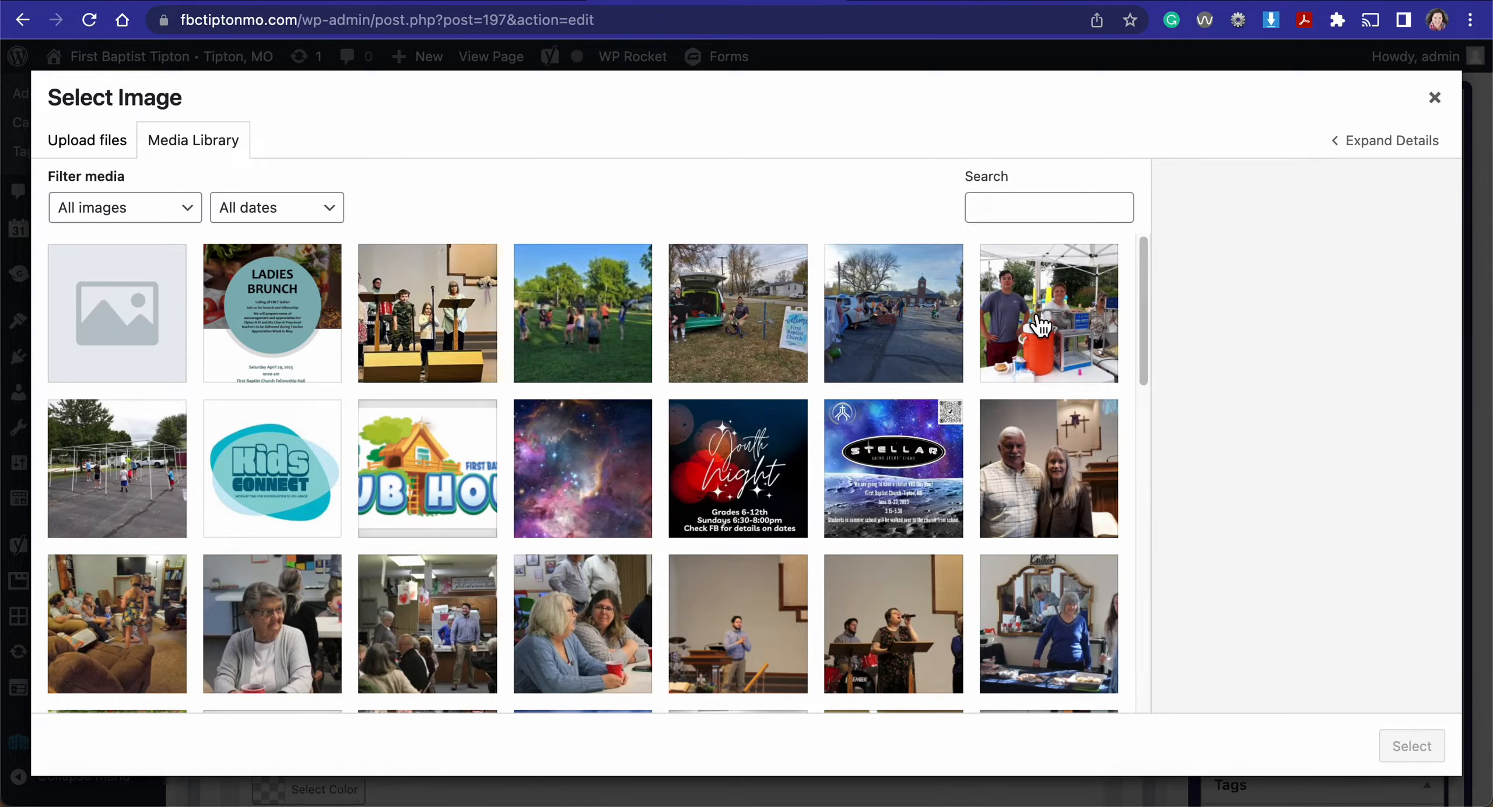
left_click(1435, 97)
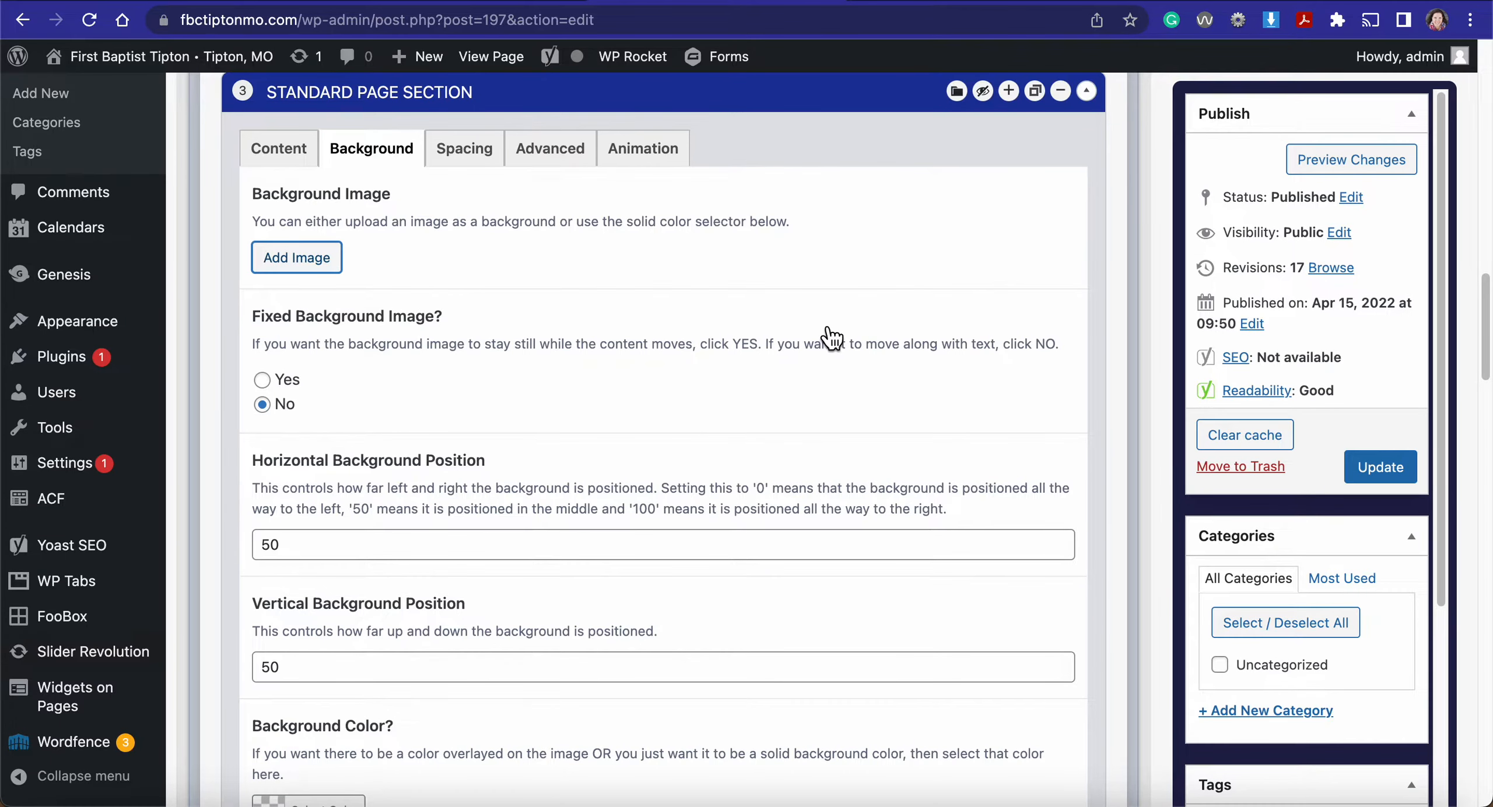
scroll(831, 337, "down", 3)
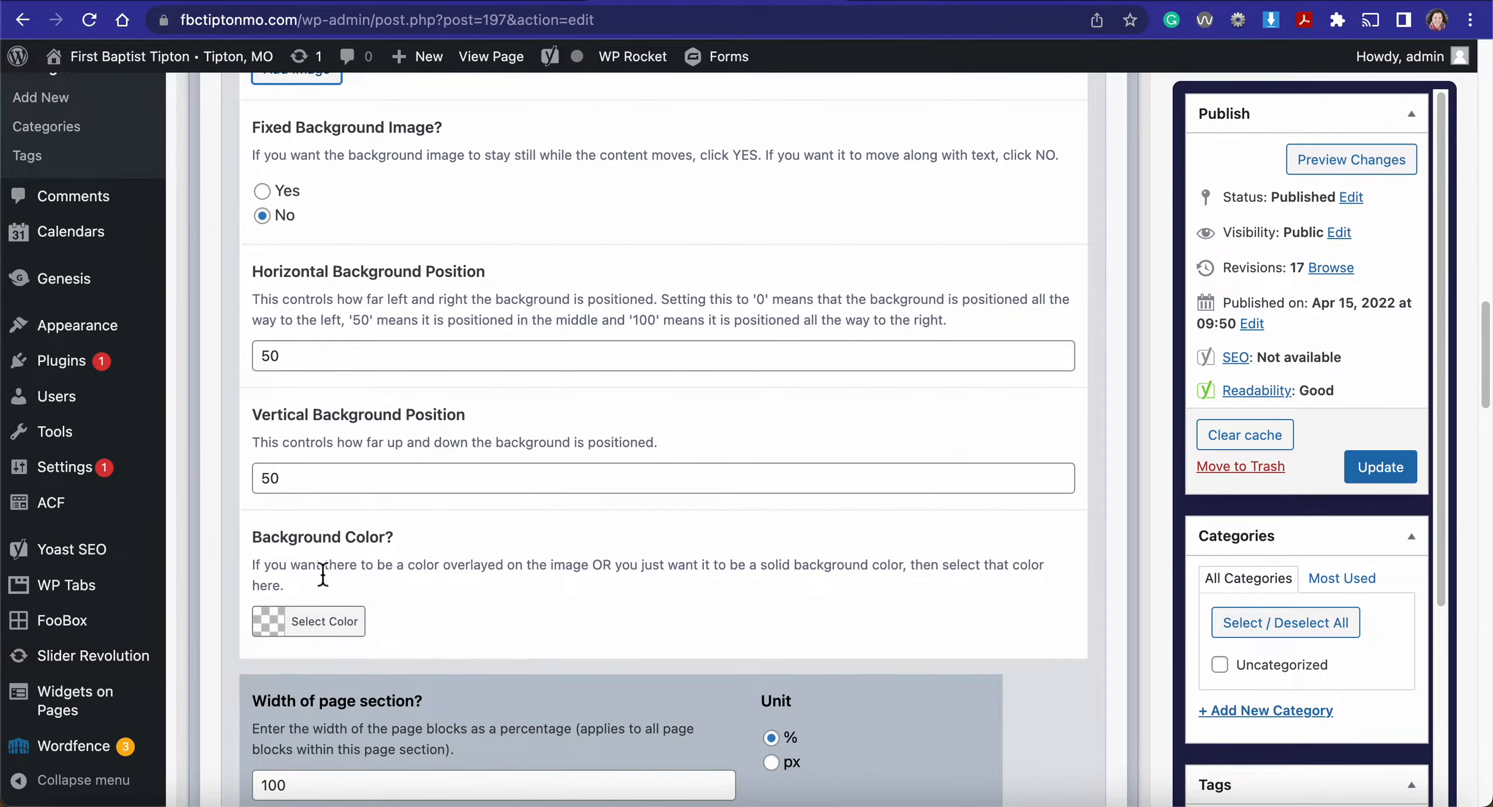
left_click(282, 629)
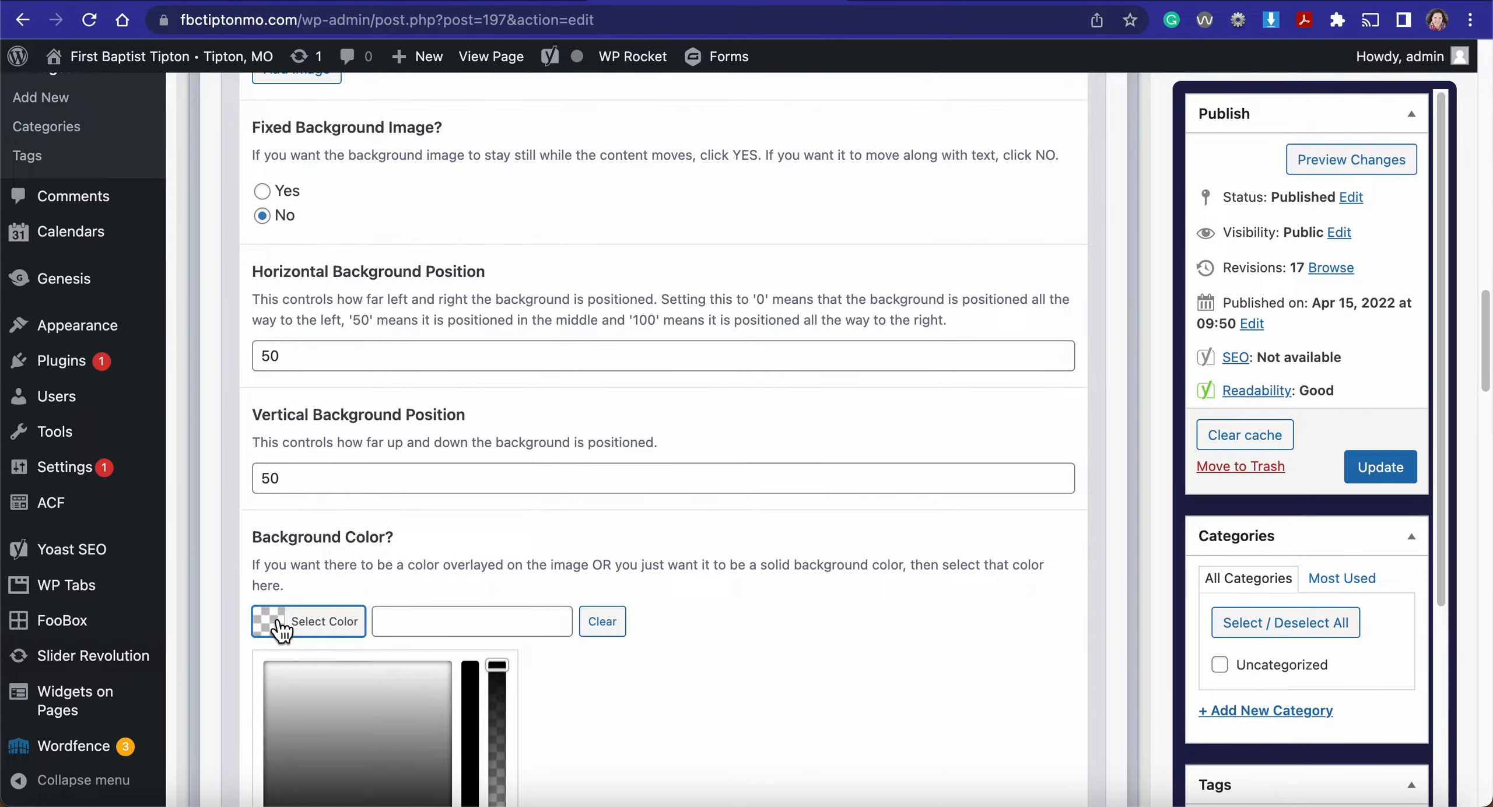
left_click(282, 629)
scroll(455, 508, "up", 5)
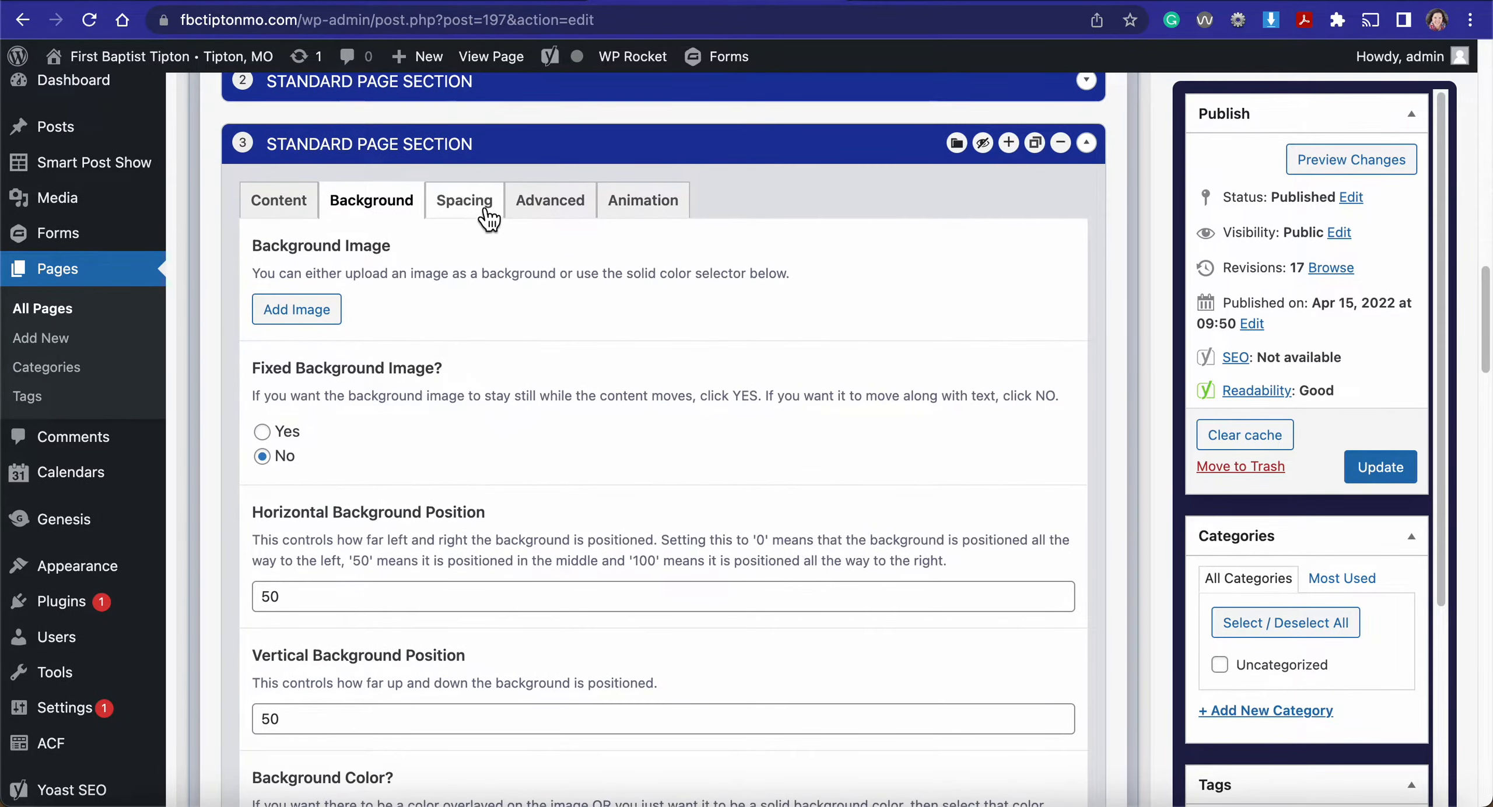
Step: View the new section's spacing and animation options, and return to its content
left_click(487, 217)
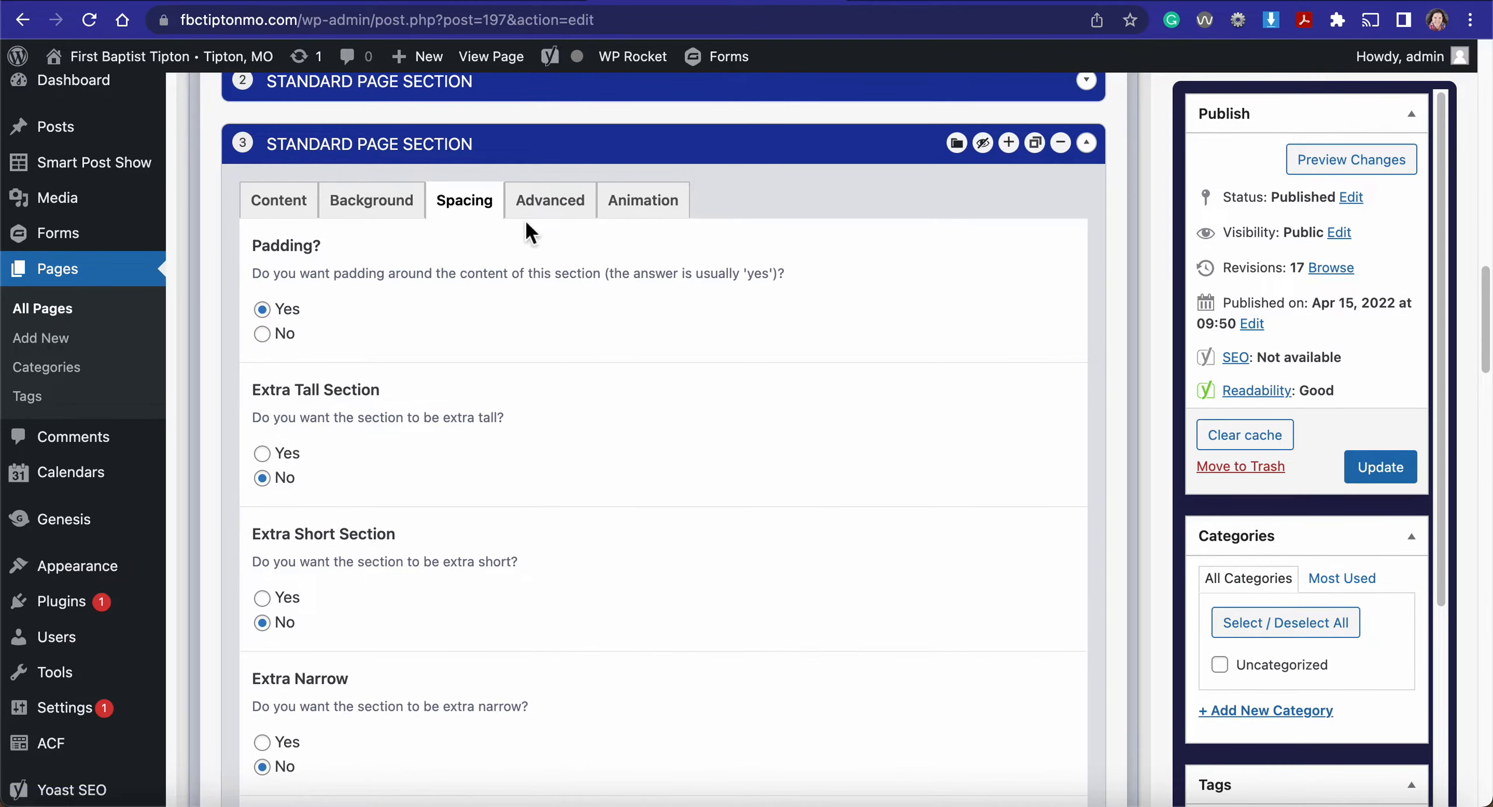
left_click(624, 209)
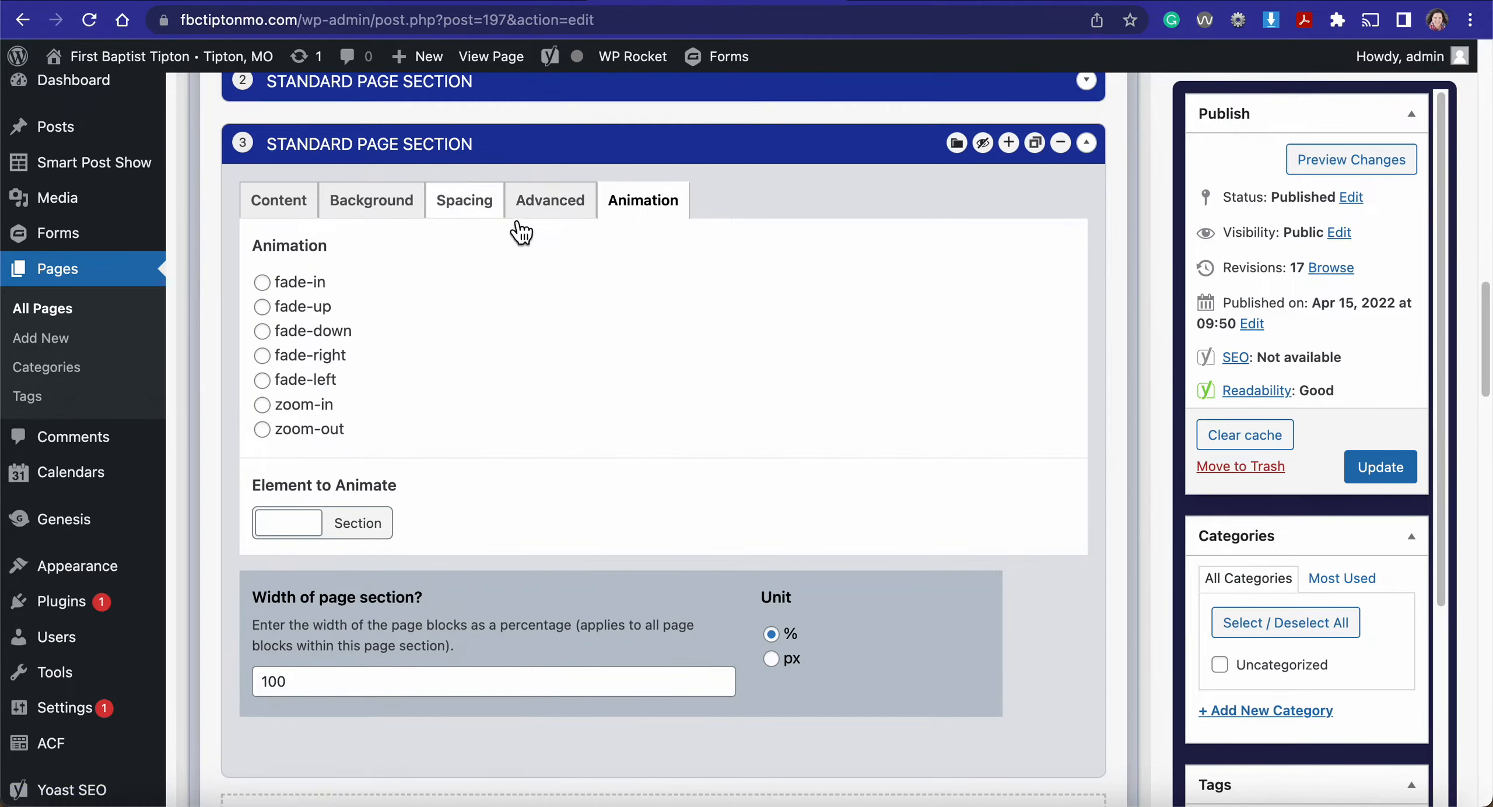
left_click(283, 210)
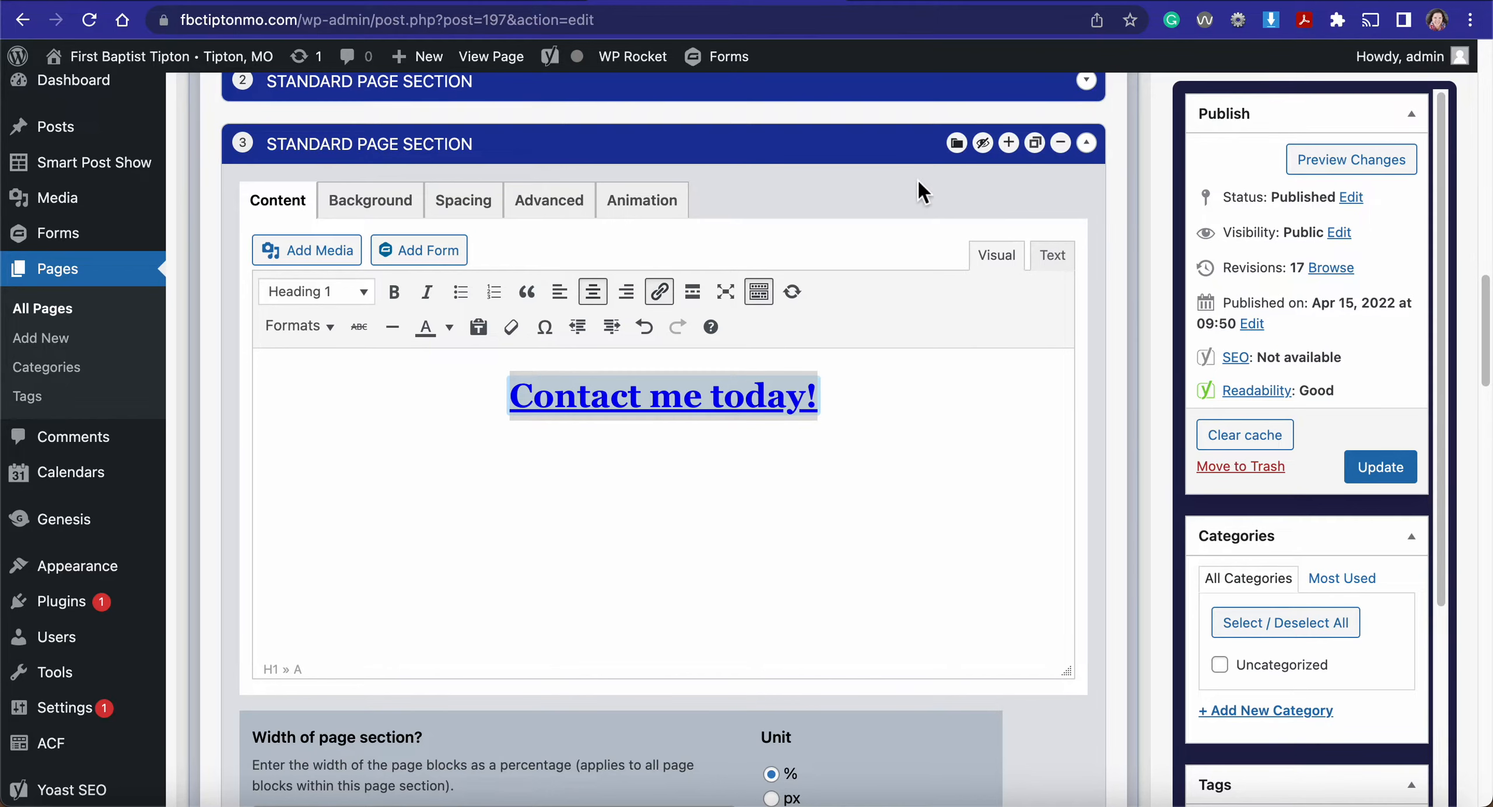
Step: Disable and re-enable the new Standard Page Section, and remove it from the fourth page group
left_click(990, 153)
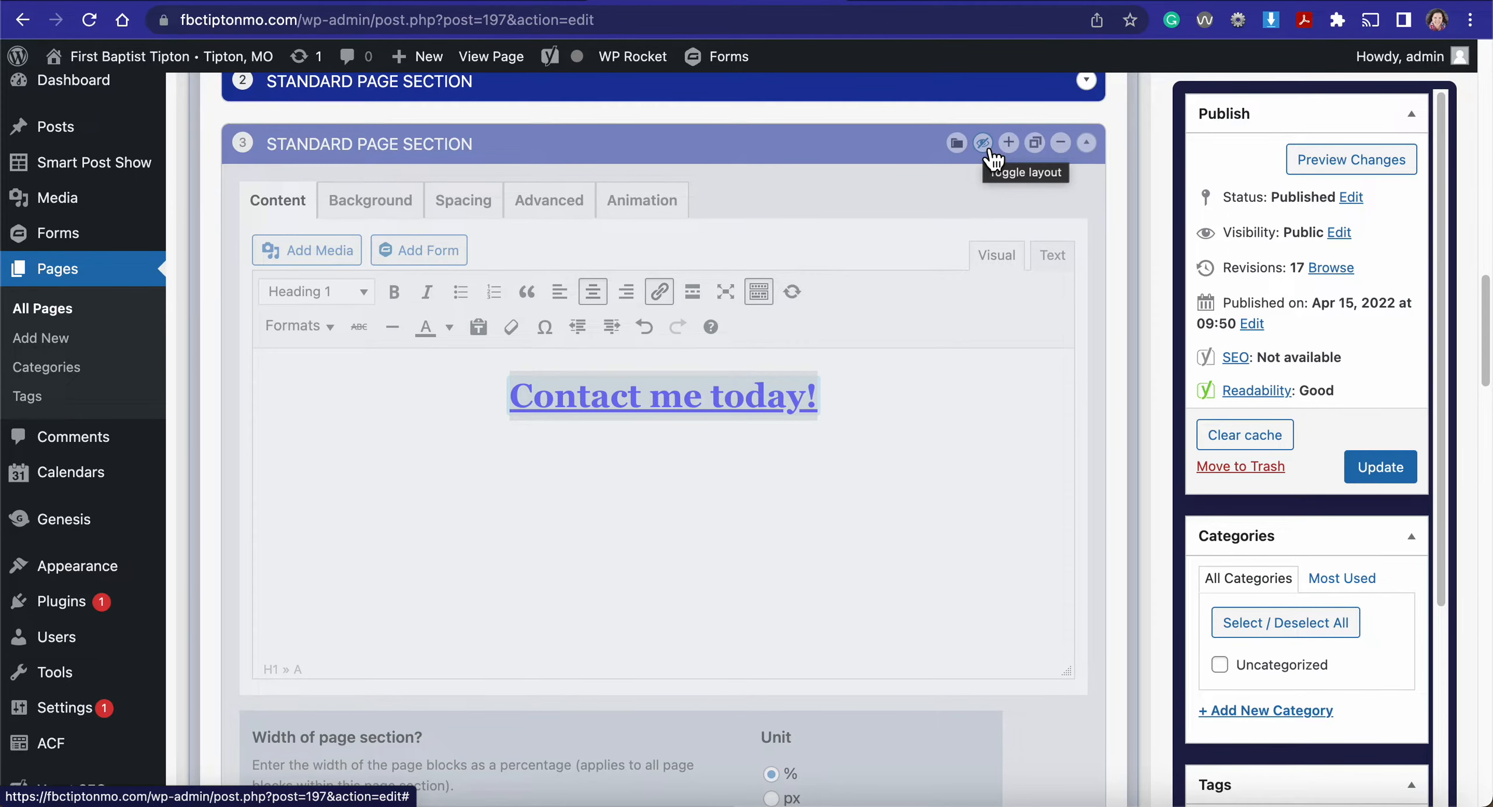
left_click(992, 157)
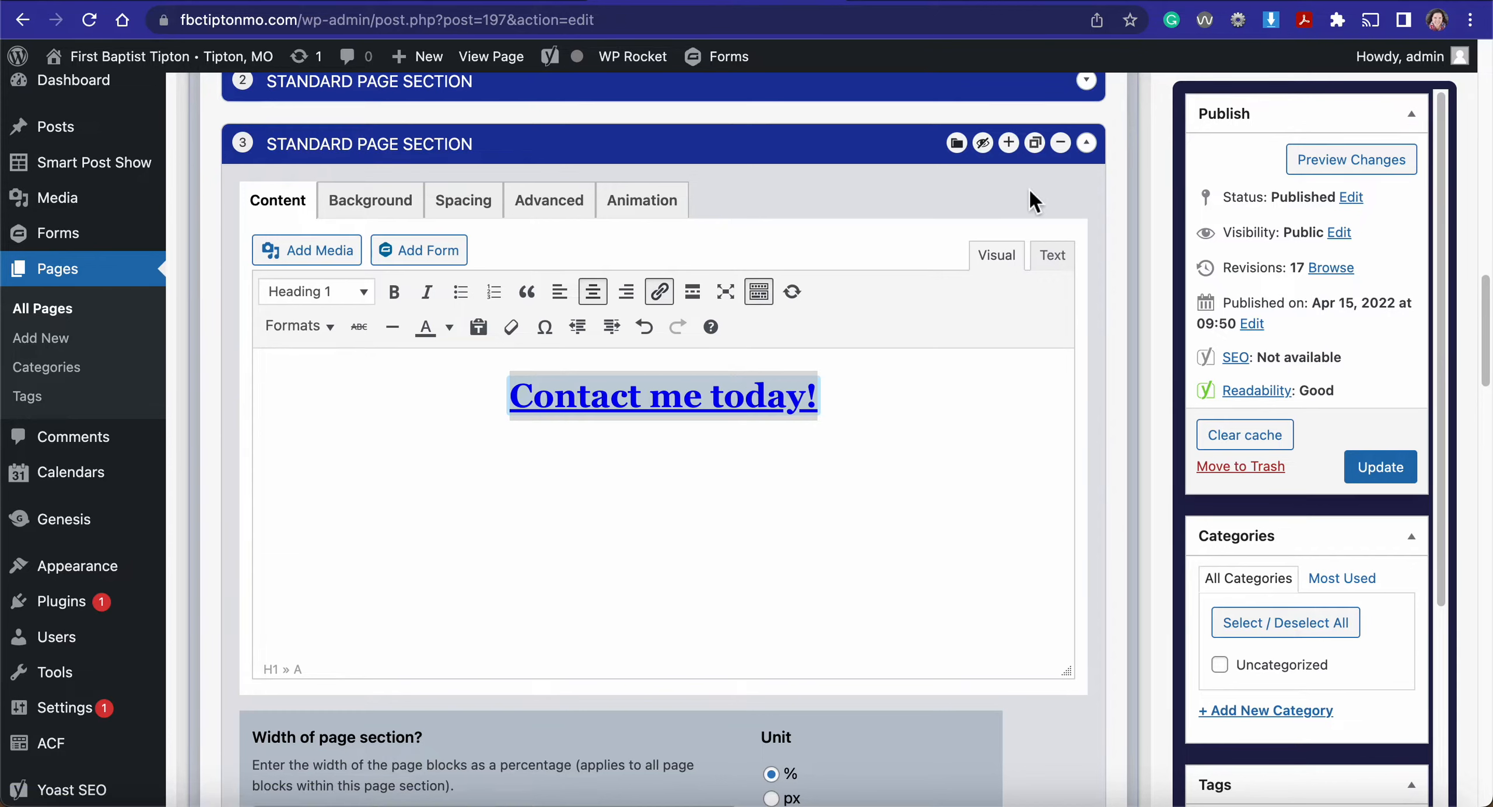
left_click(1061, 143)
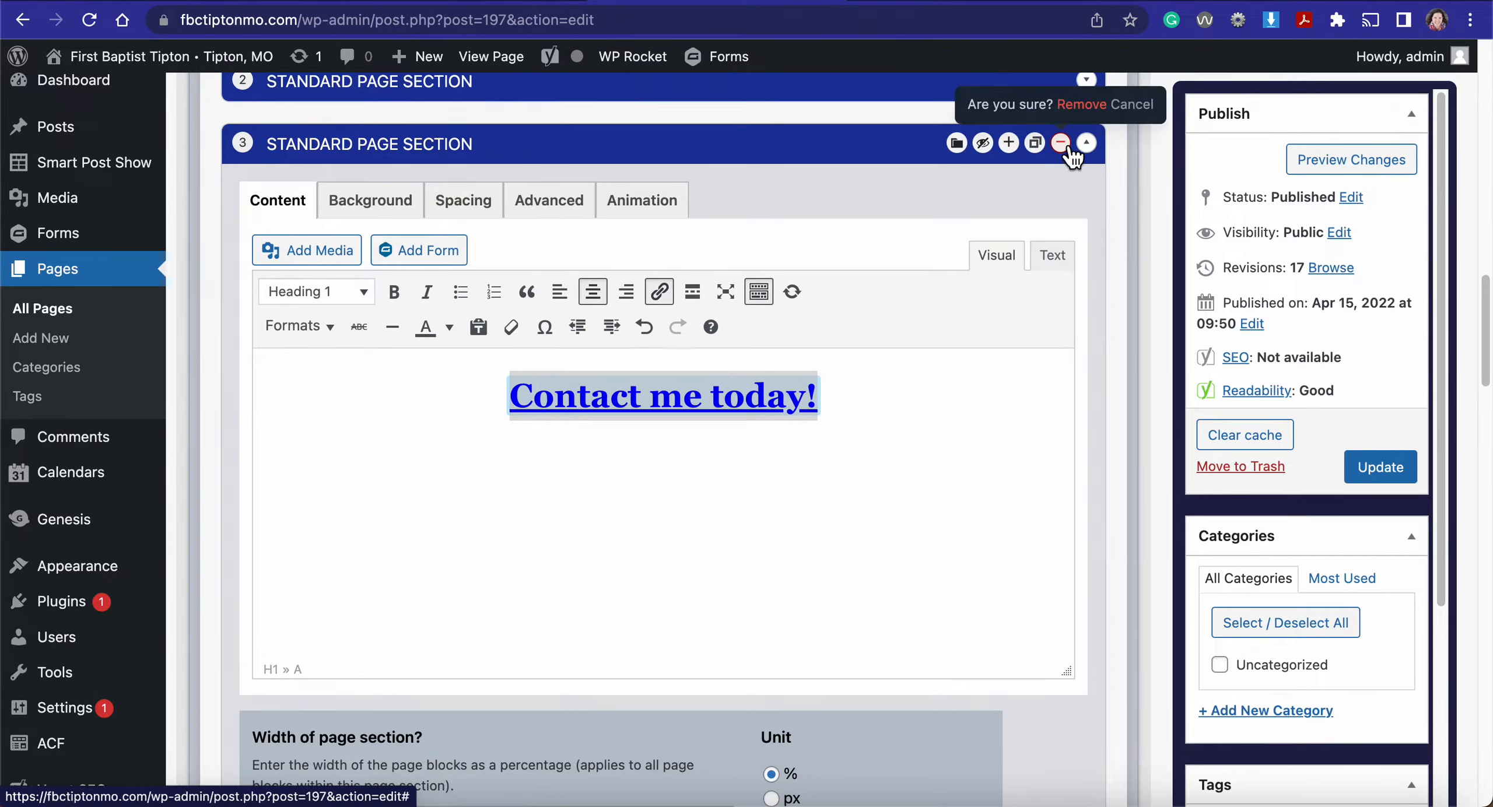
left_click(1083, 104)
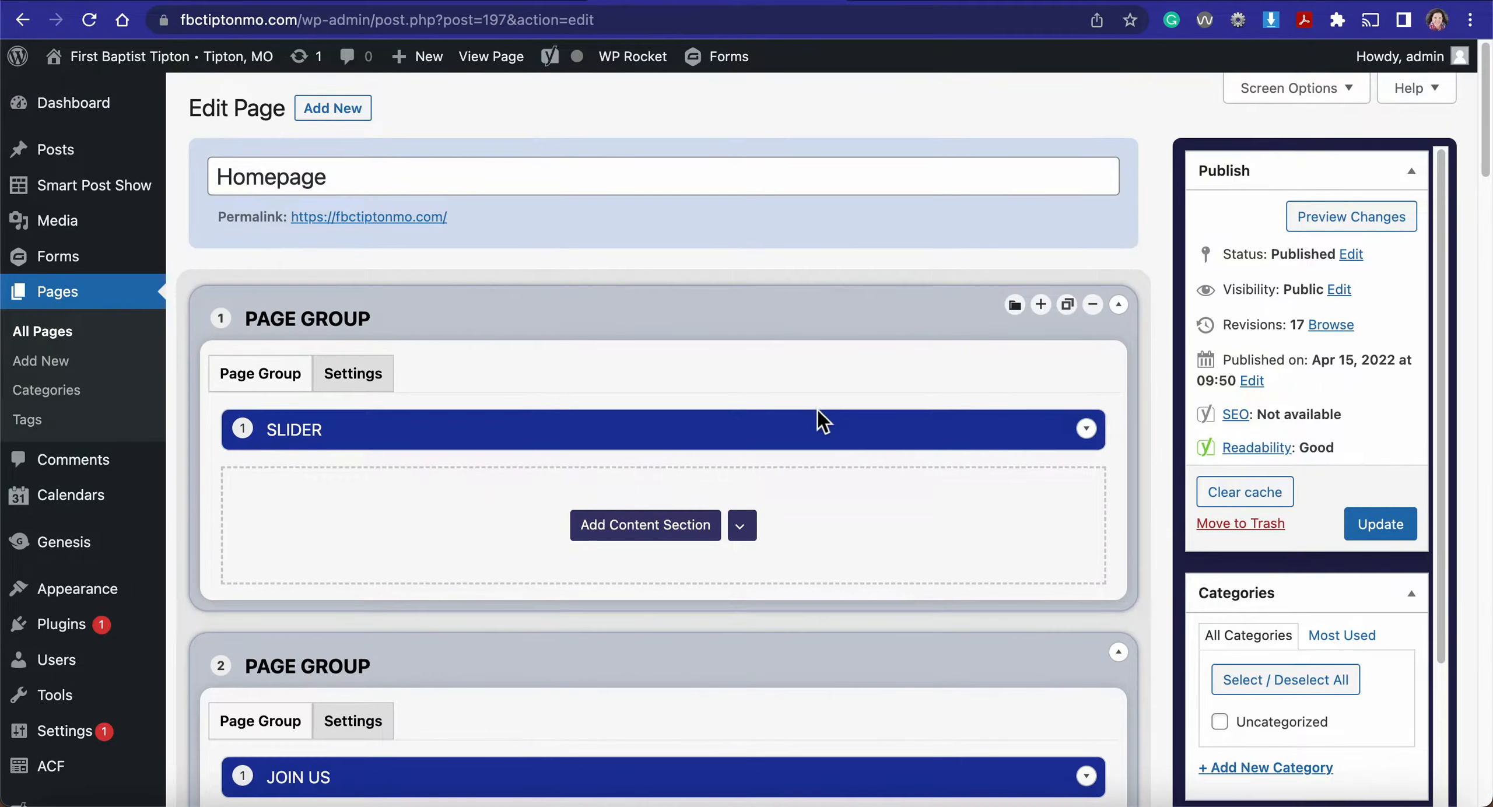
Step: Expand the Slider section to view its shortcode, collapse it, and expand the Join Us section
left_click(823, 425)
scroll(820, 434, "down", 2)
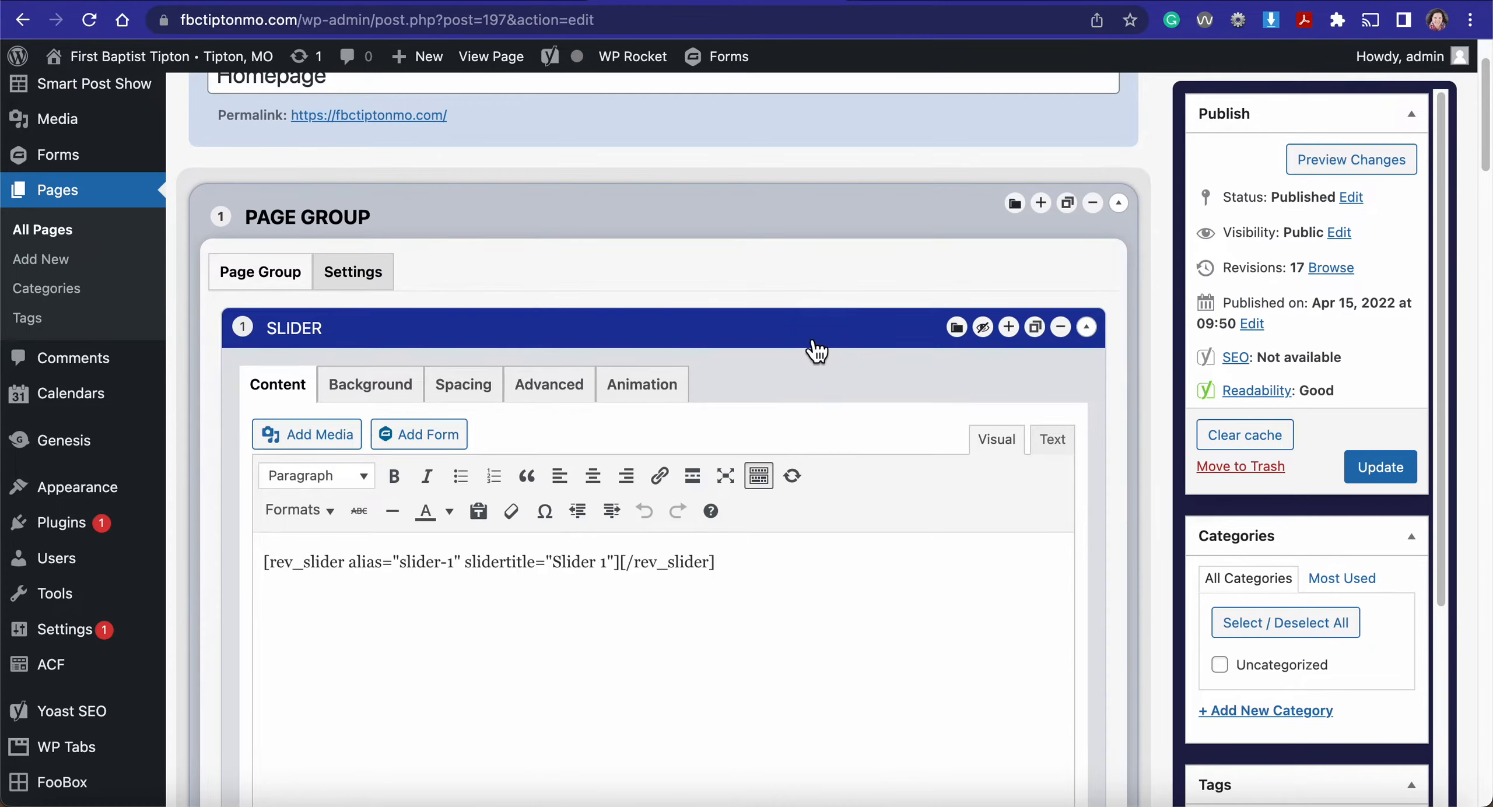
left_click(816, 341)
scroll(808, 379, "down", 5)
left_click(802, 417)
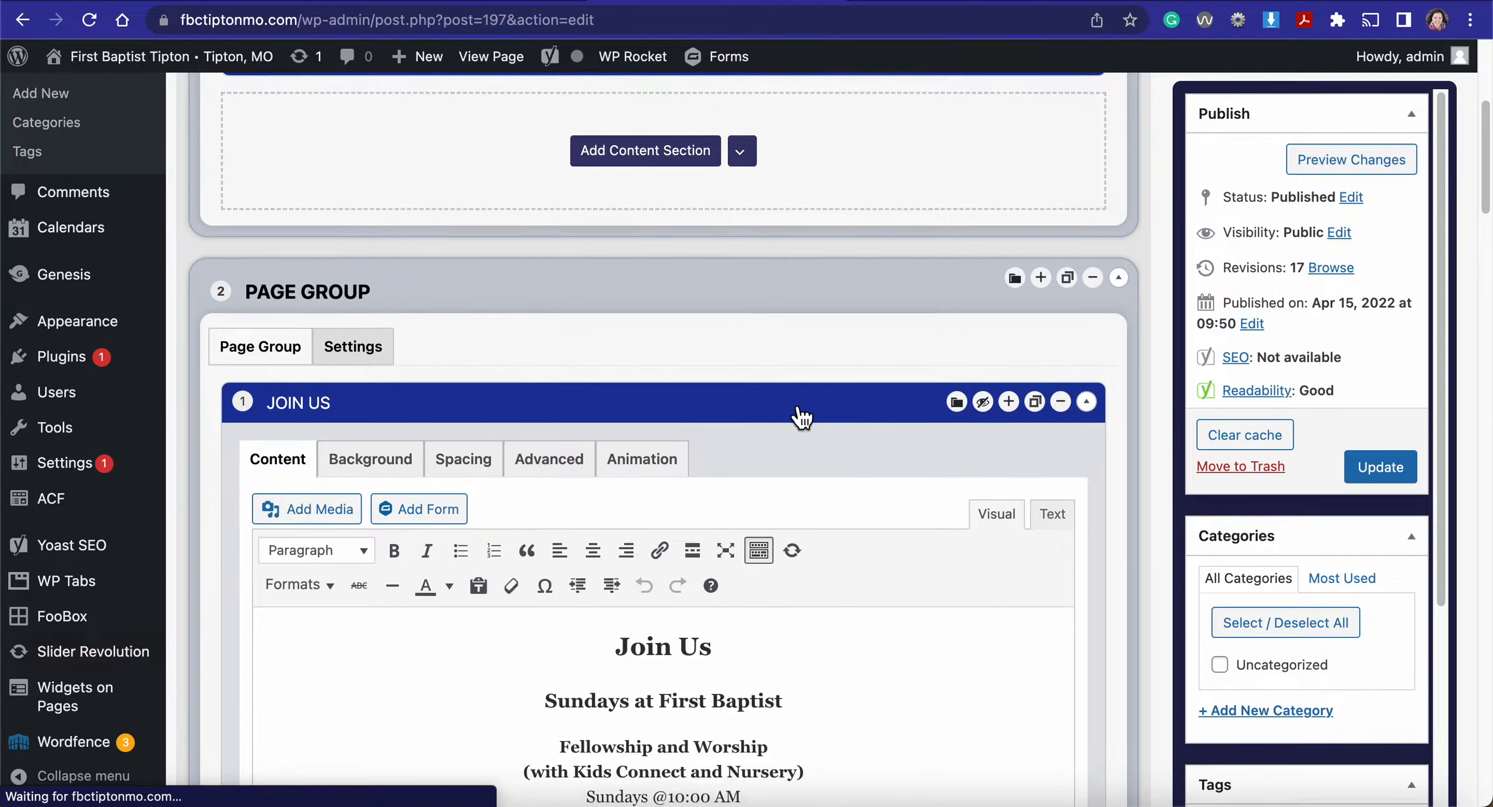
Step: Review the Join Us section's text content and its section width setting in the second page group
scroll(797, 415, "down", 5)
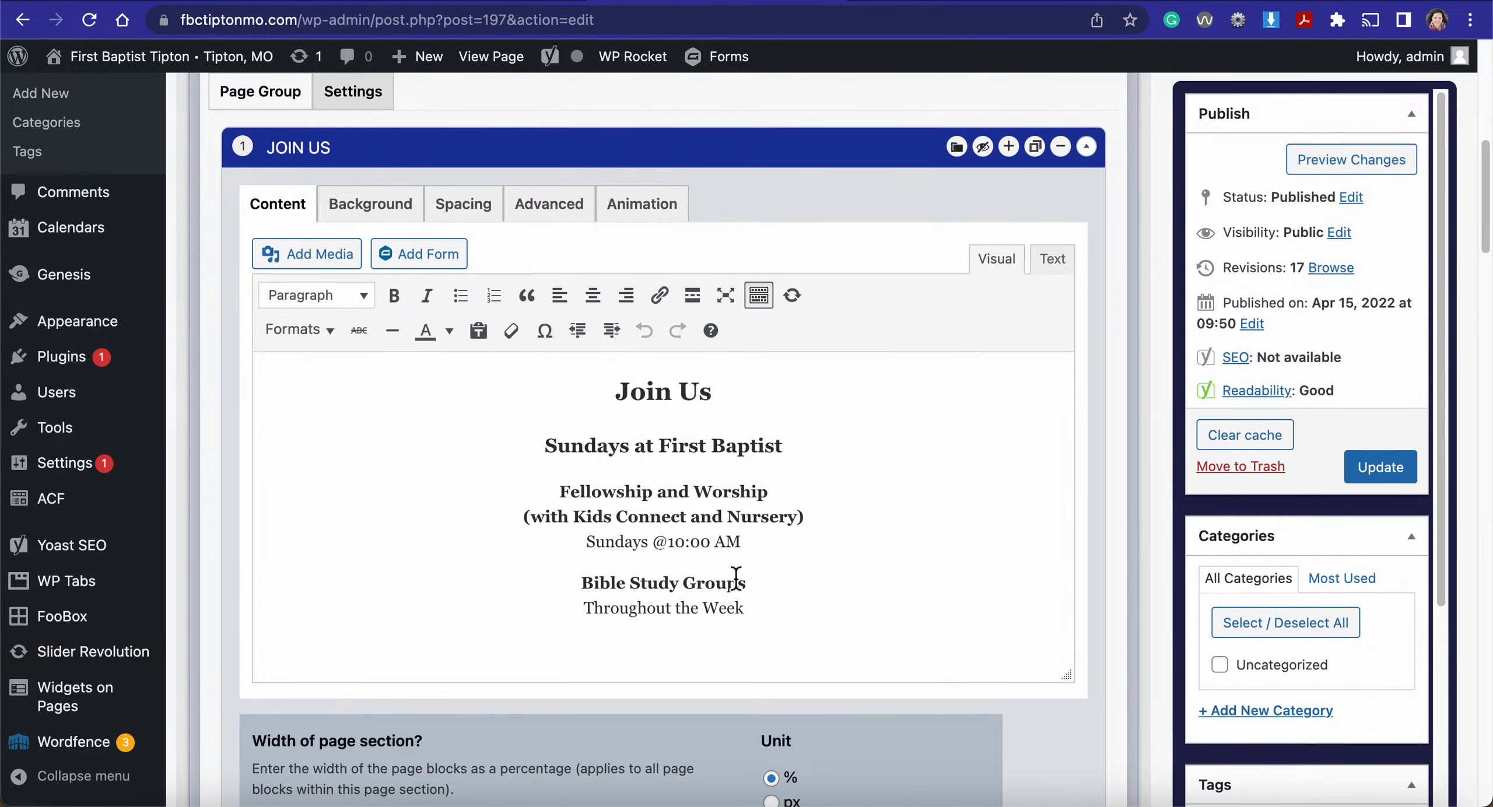
scroll(738, 578, "down", 3)
scroll(735, 584, "down", 8)
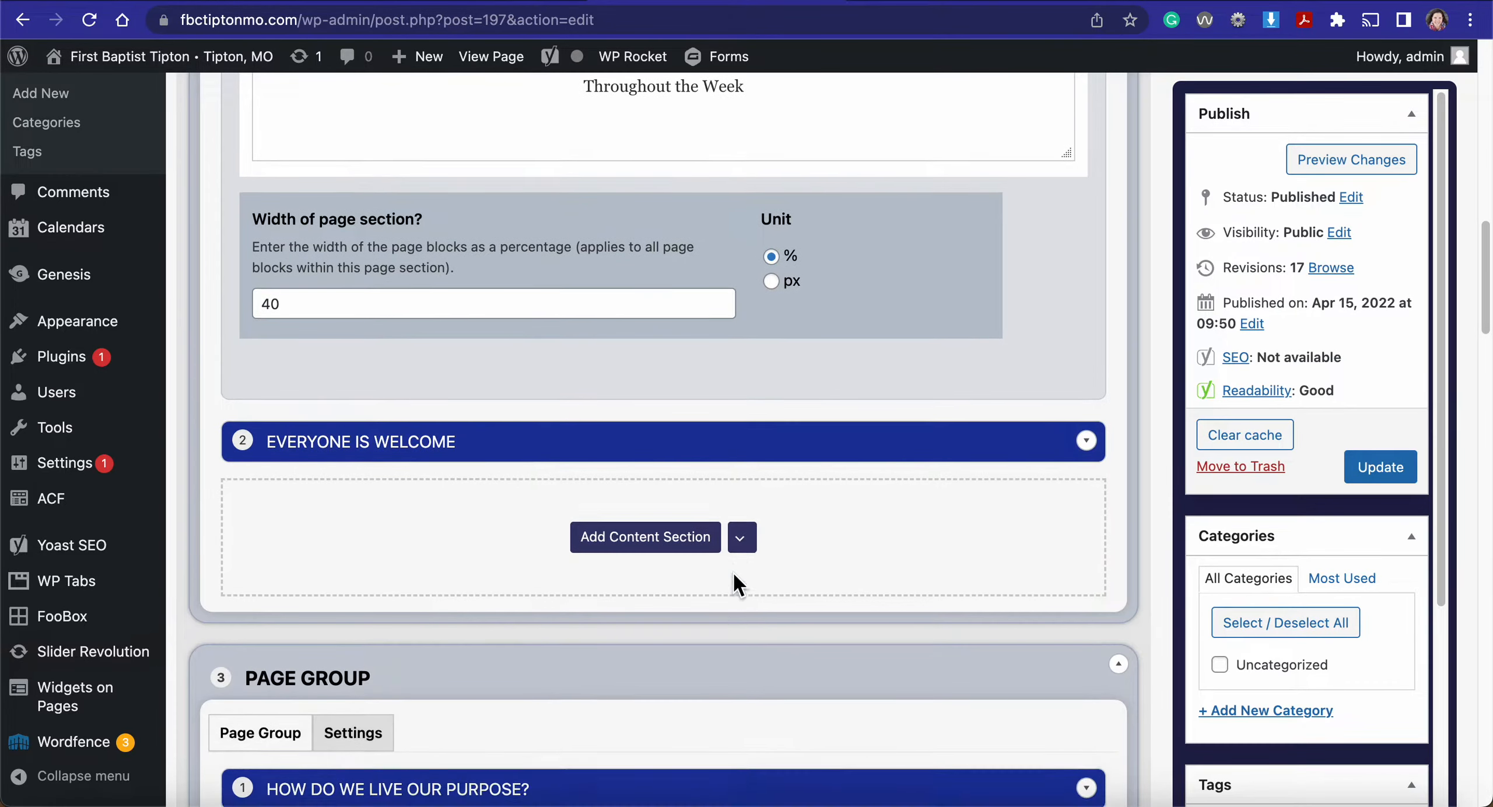
Step: Expand the Everyone Is Welcome section, place the cursor at the end of its paragraph, and update the Homepage
left_click(727, 435)
scroll(727, 435, "down", 6)
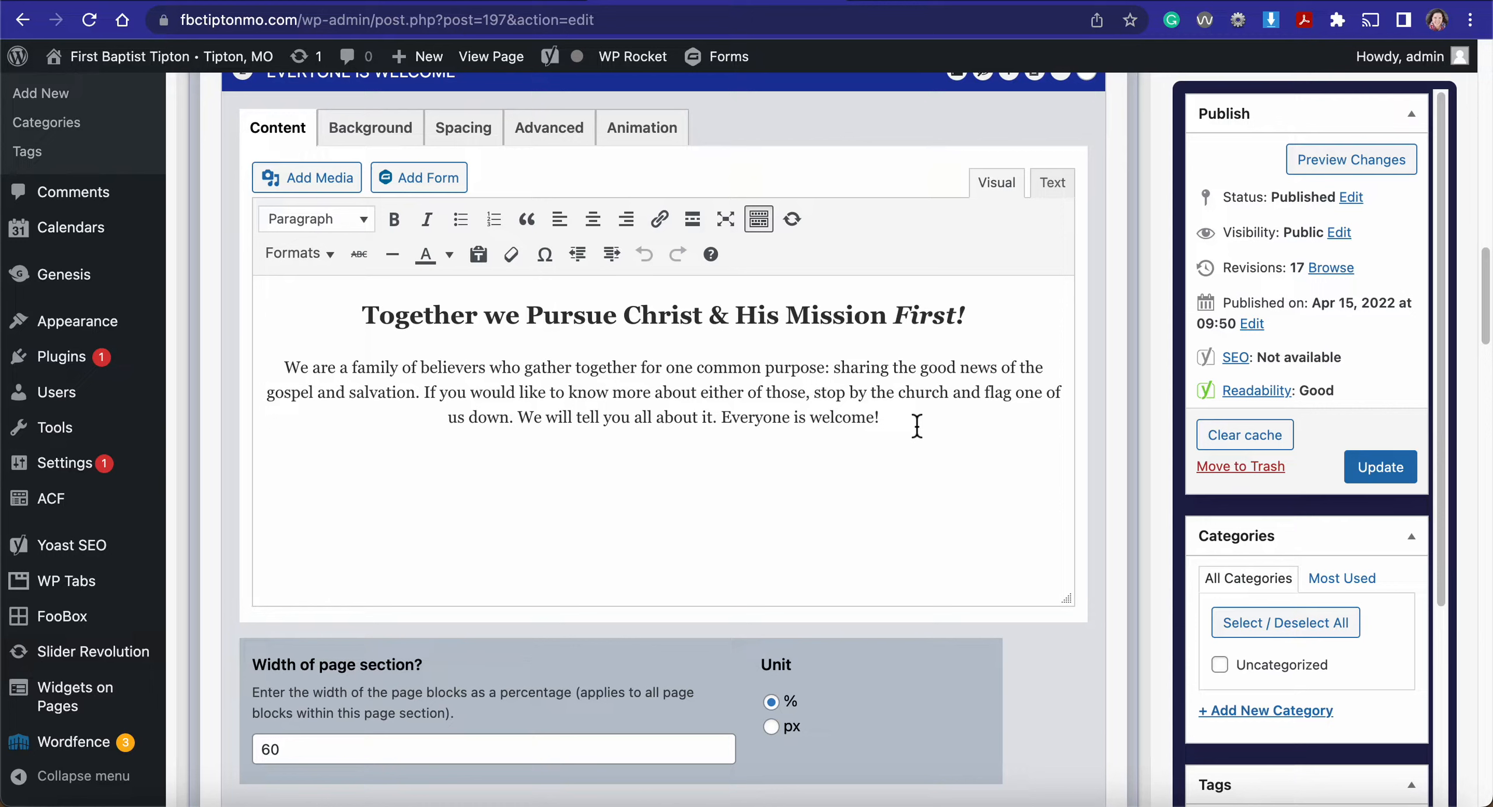
left_click(918, 426)
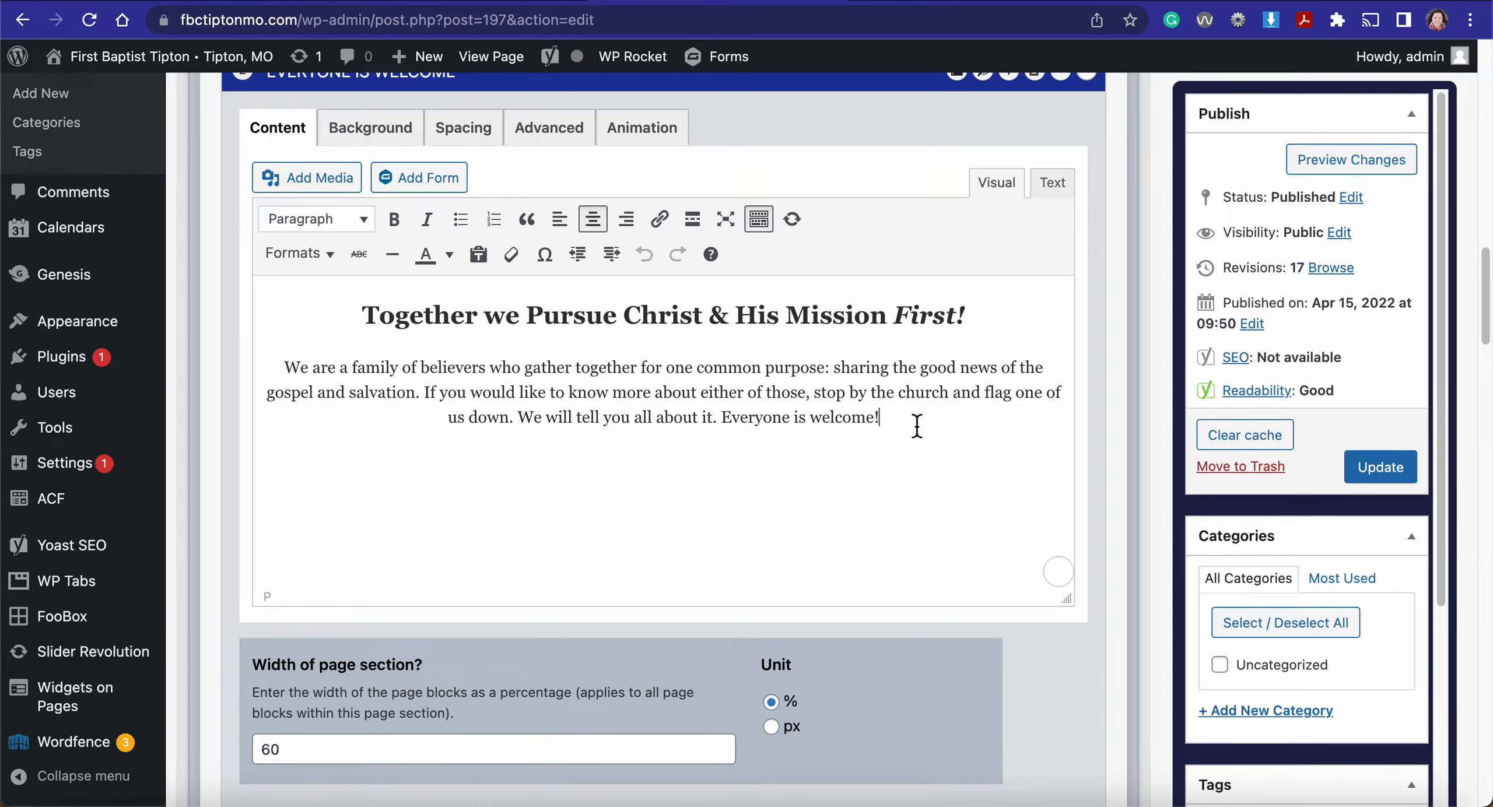
left_click(1365, 470)
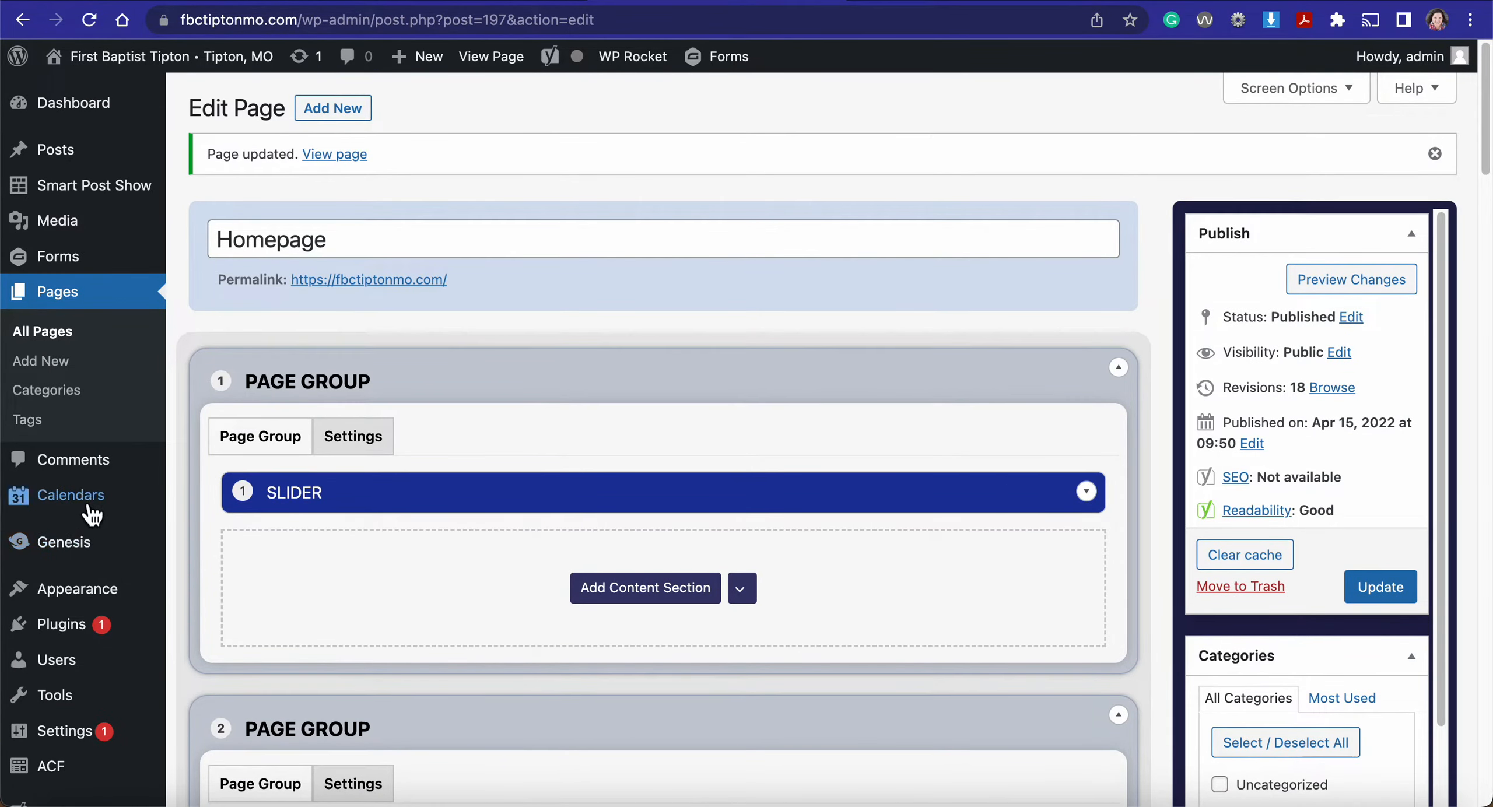
Step: Visit the live church site and open the Events page listed under New Here
mouse_move(95, 512)
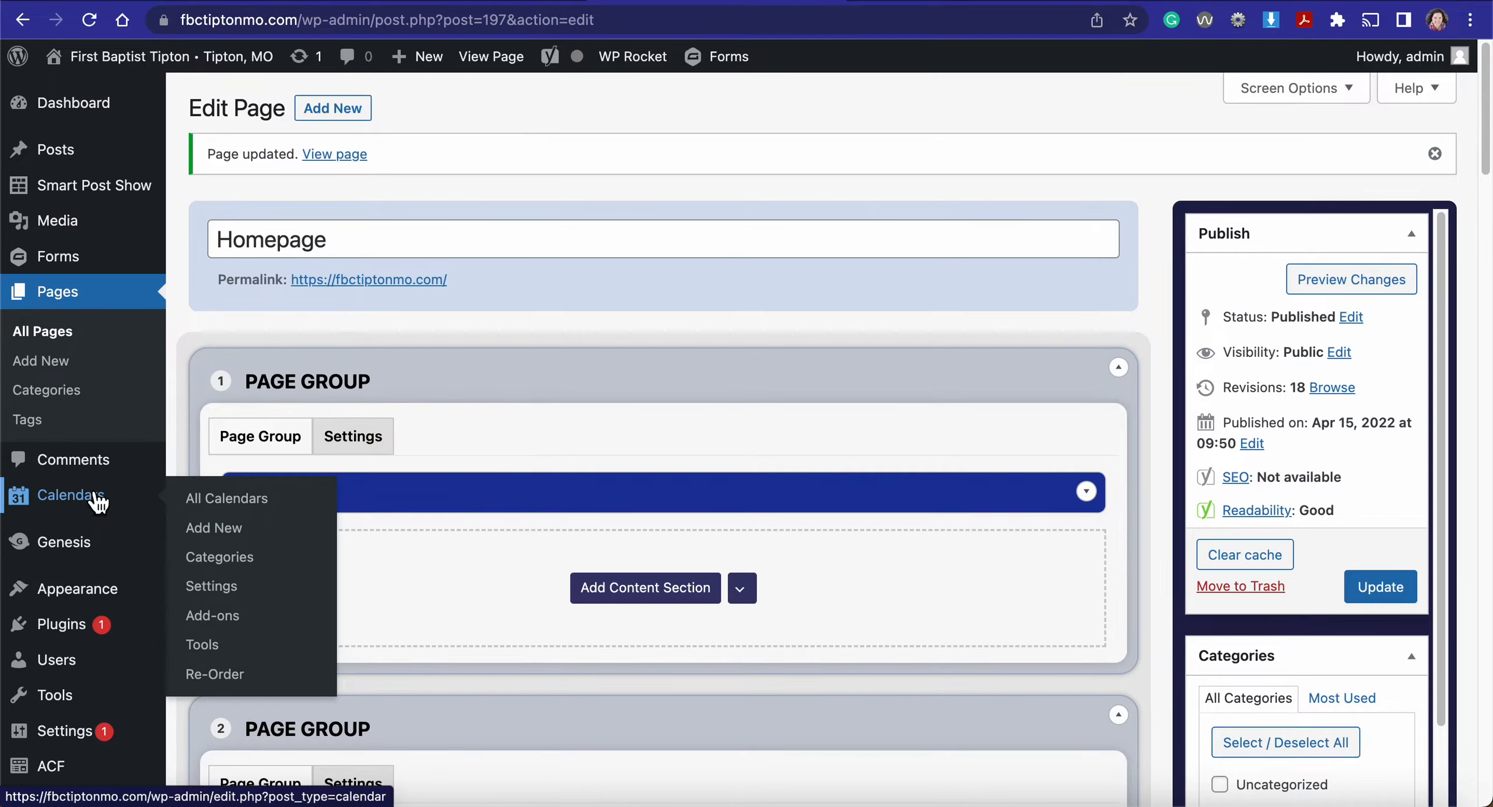
mouse_move(231, 74)
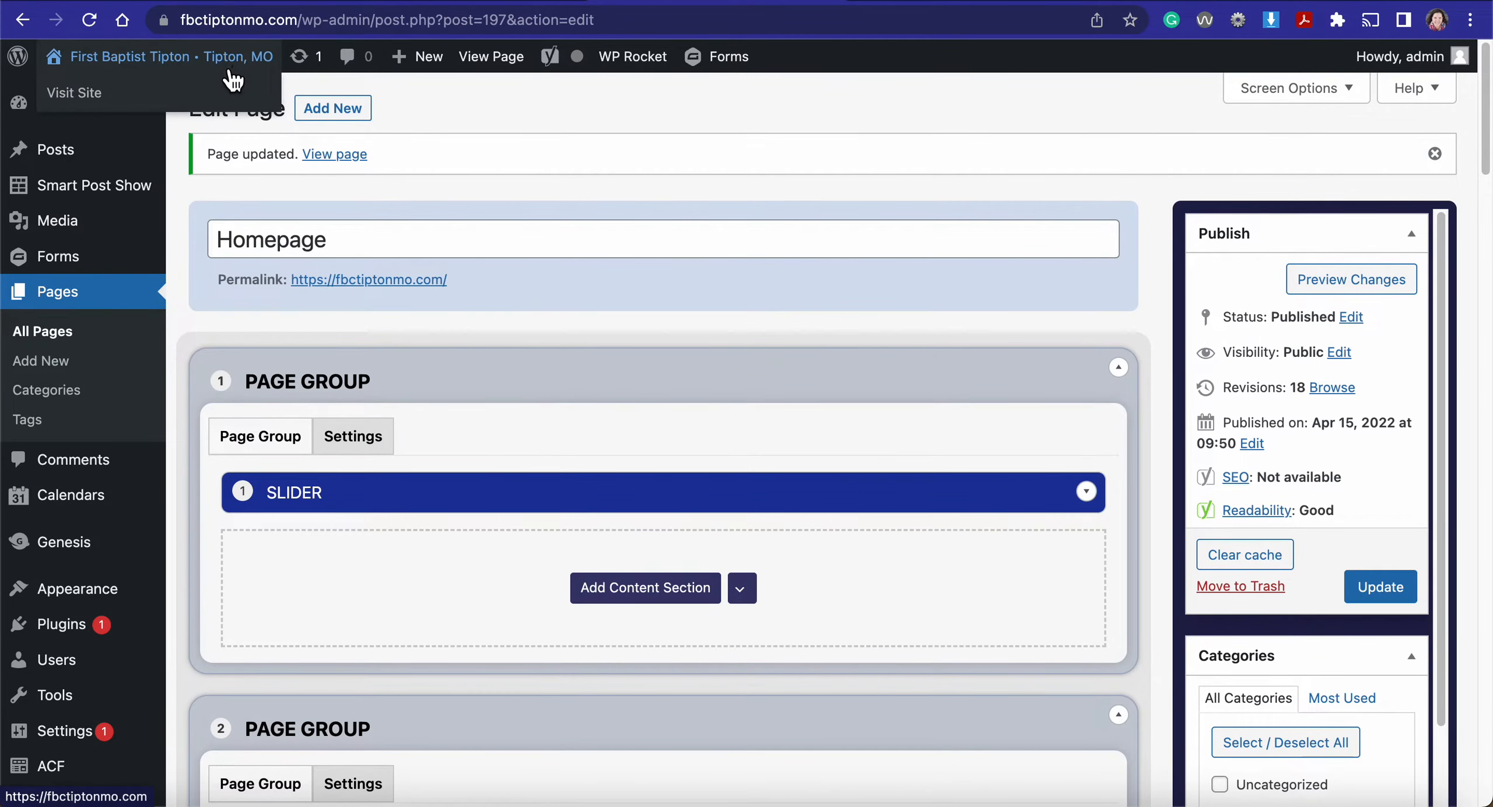
left_click(221, 100)
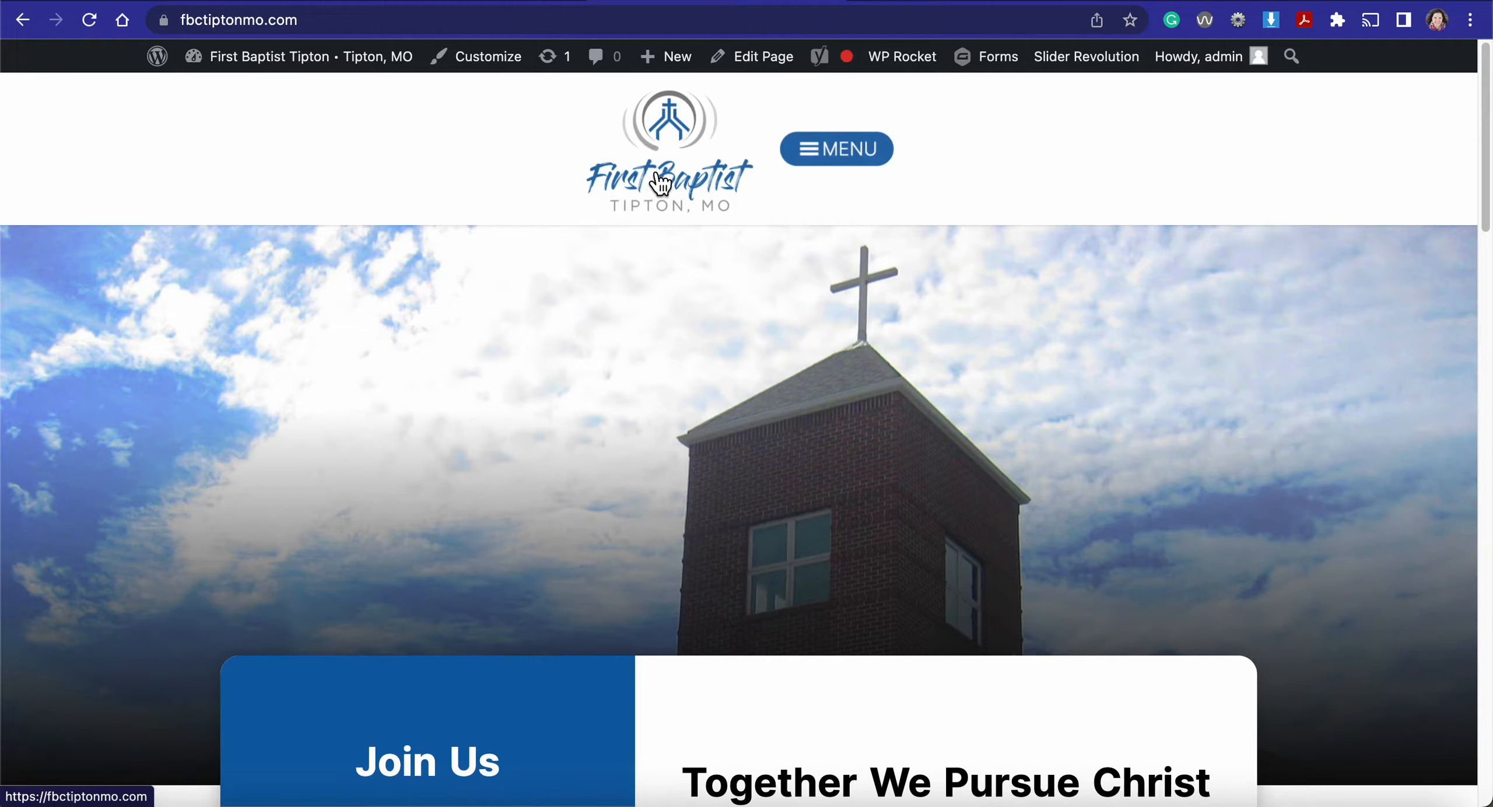
left_click(822, 160)
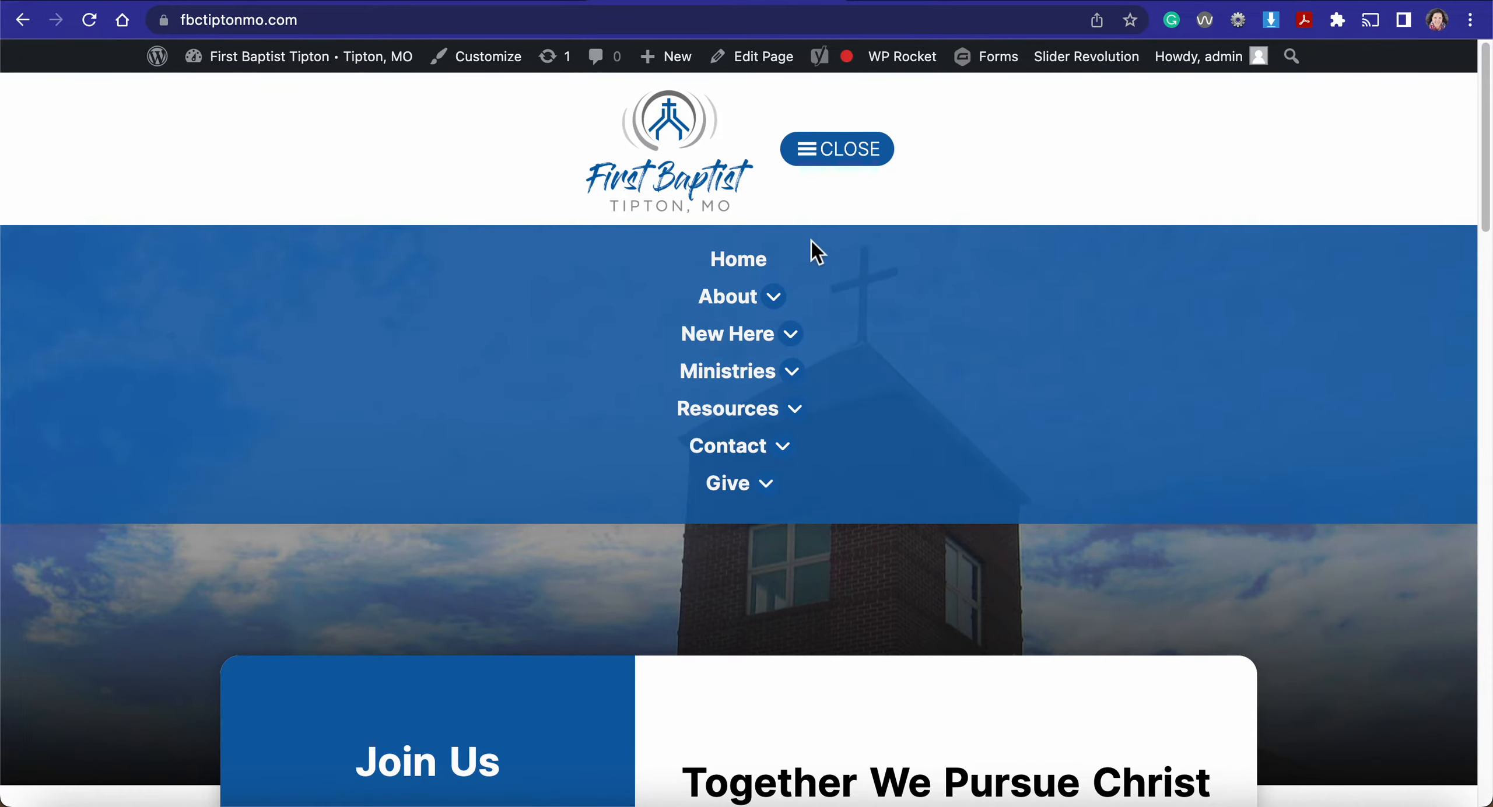
left_click(791, 335)
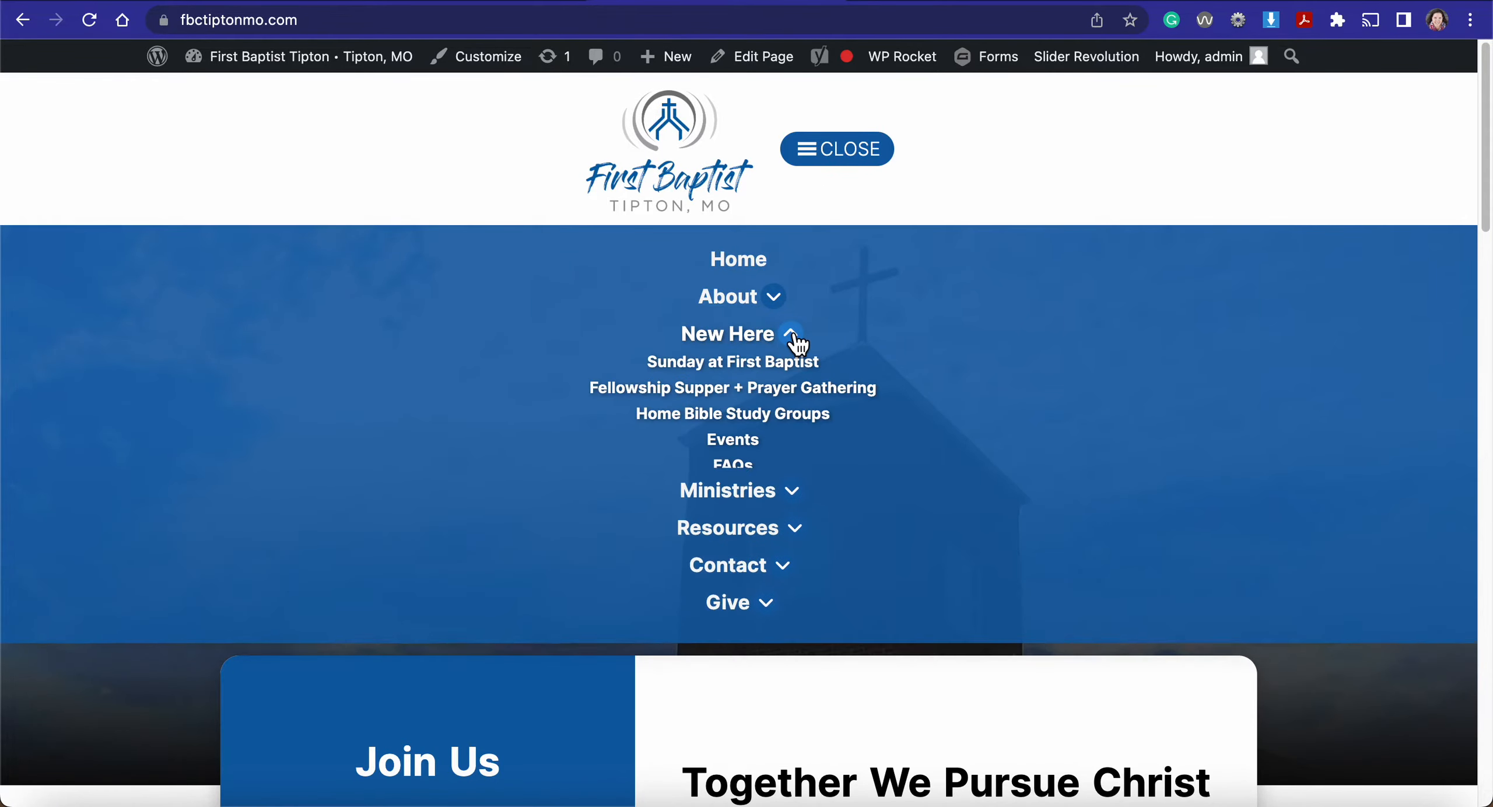
left_click(753, 450)
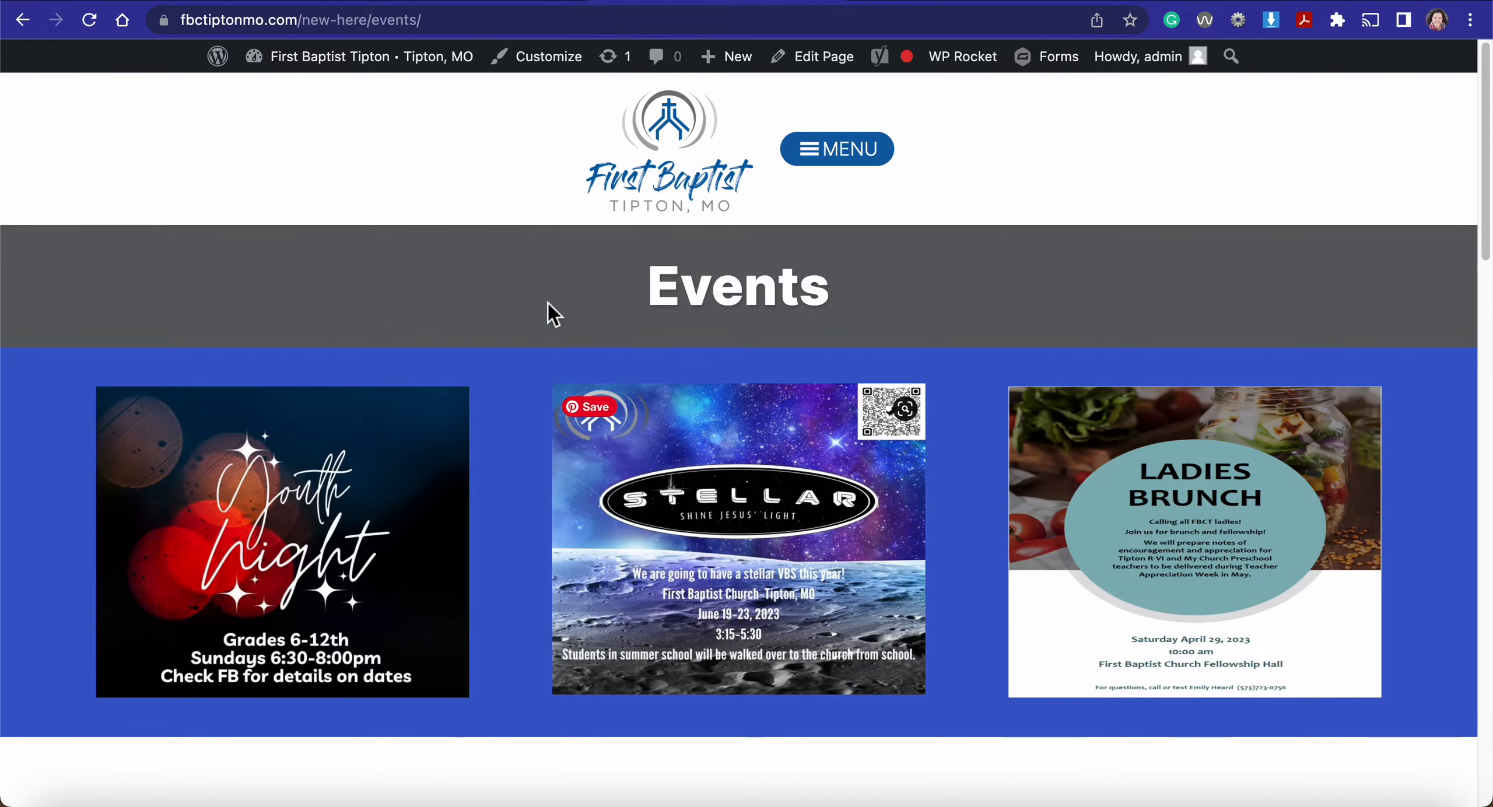
Step: Open the Events page for editing, view the calendar shortcode in its Standard Page Section, and collapse that section
left_click(831, 74)
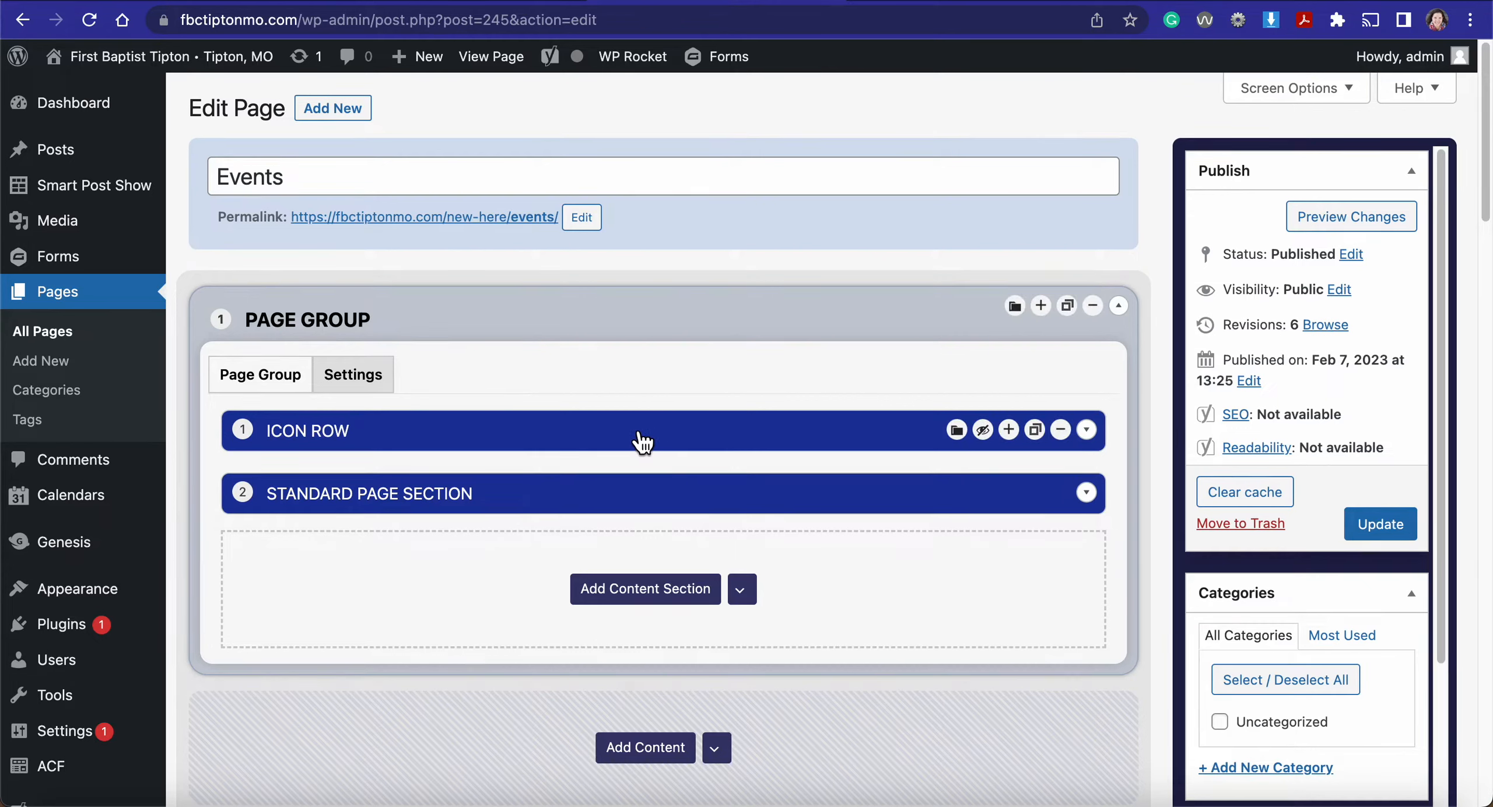
left_click(682, 493)
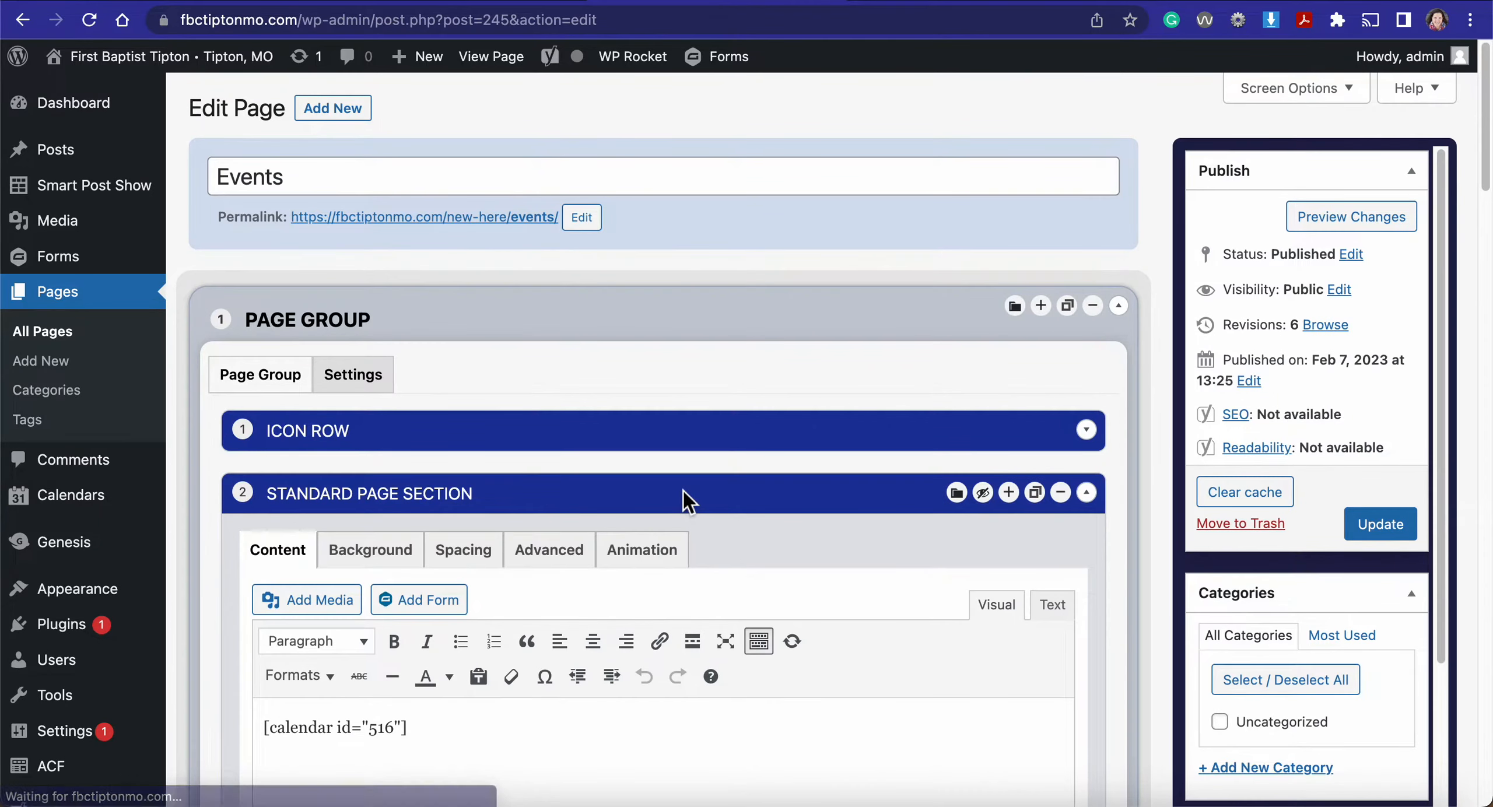
scroll(683, 493, "down", 3)
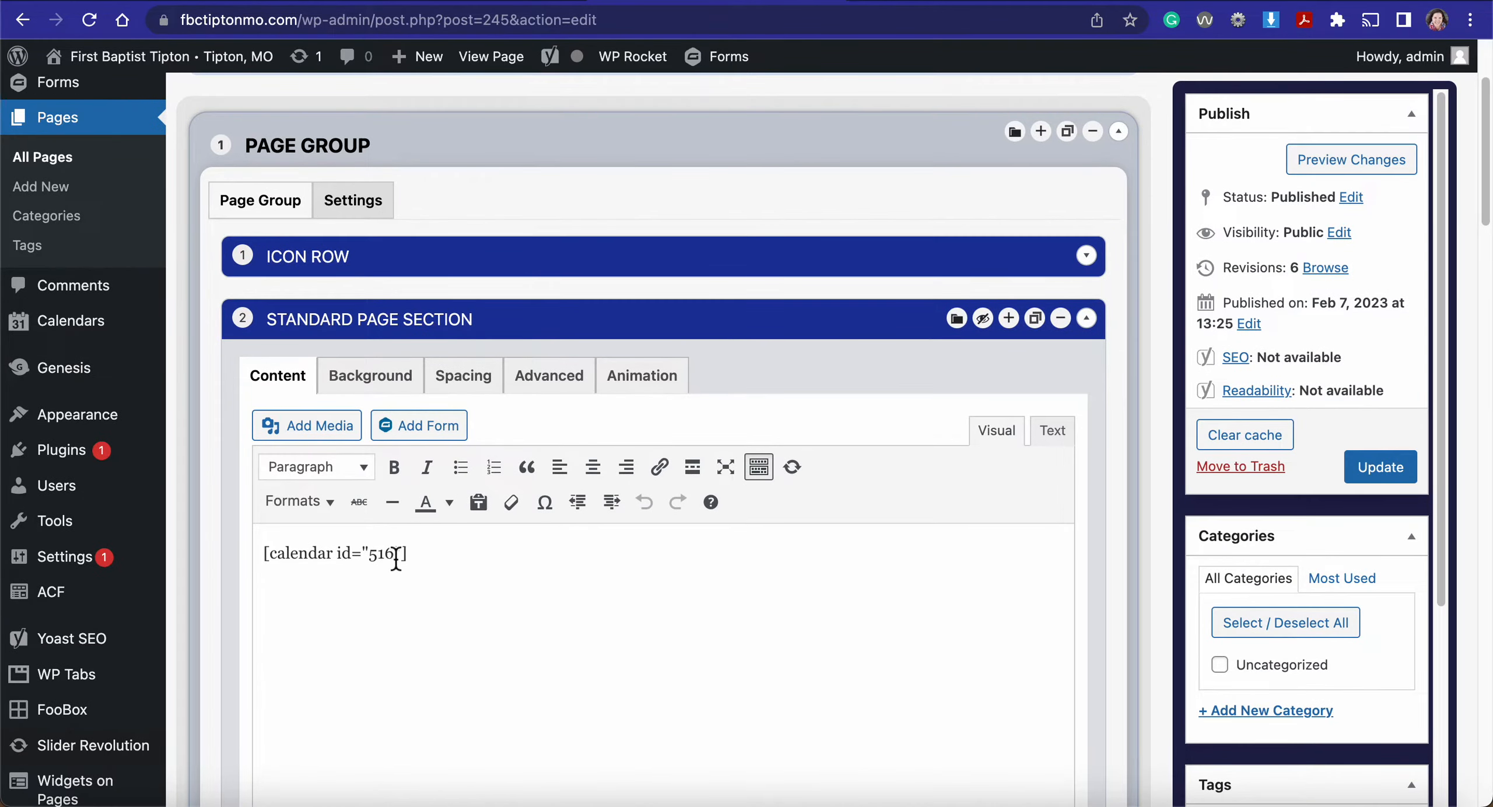
left_click(627, 326)
Step: Expand the Icon Row section and examine its icon width, the graphic, text and link fields of each icon, and the section width
left_click(642, 268)
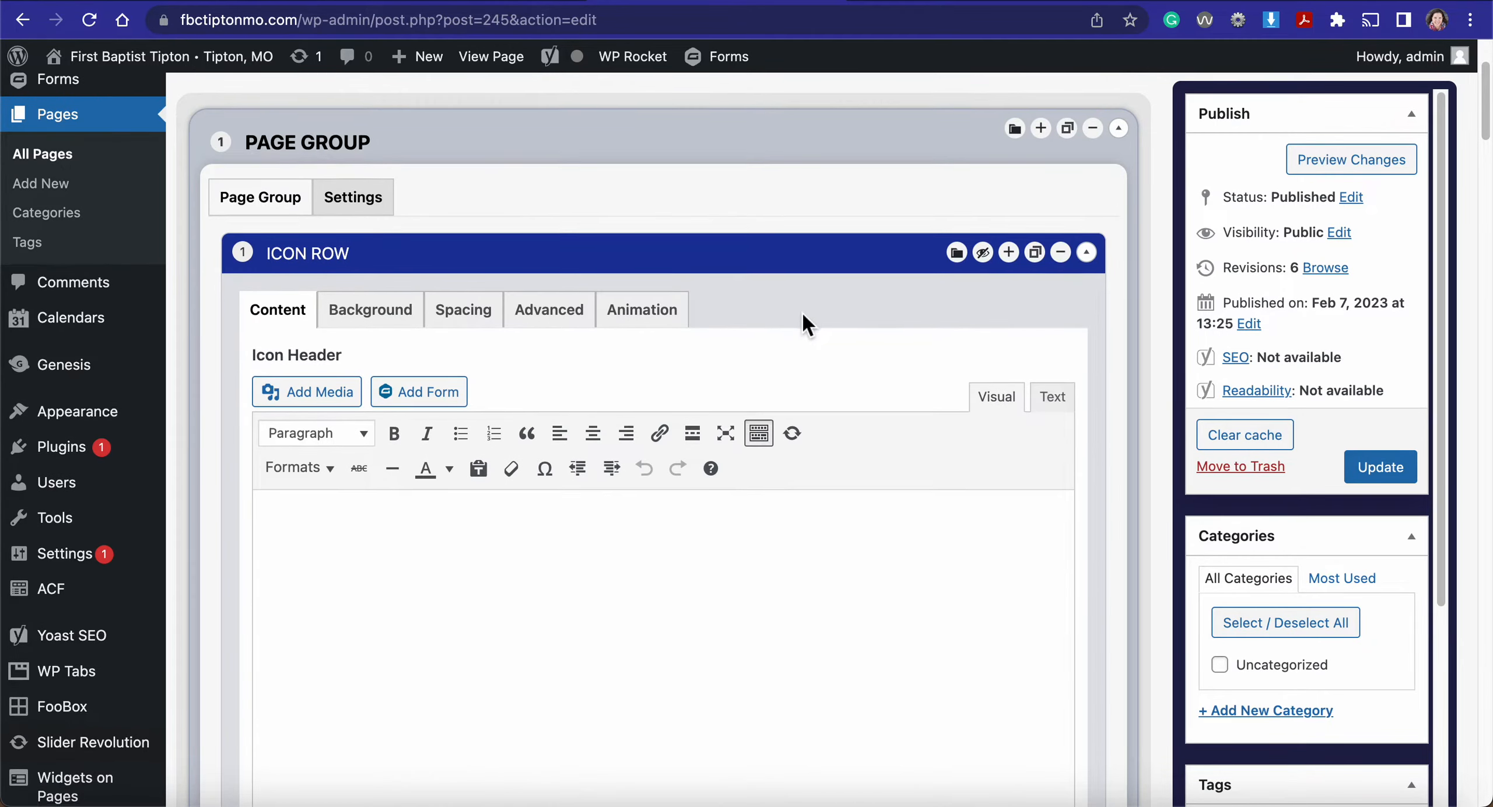
scroll(800, 322, "down", 10)
scroll(808, 325, "down", 1)
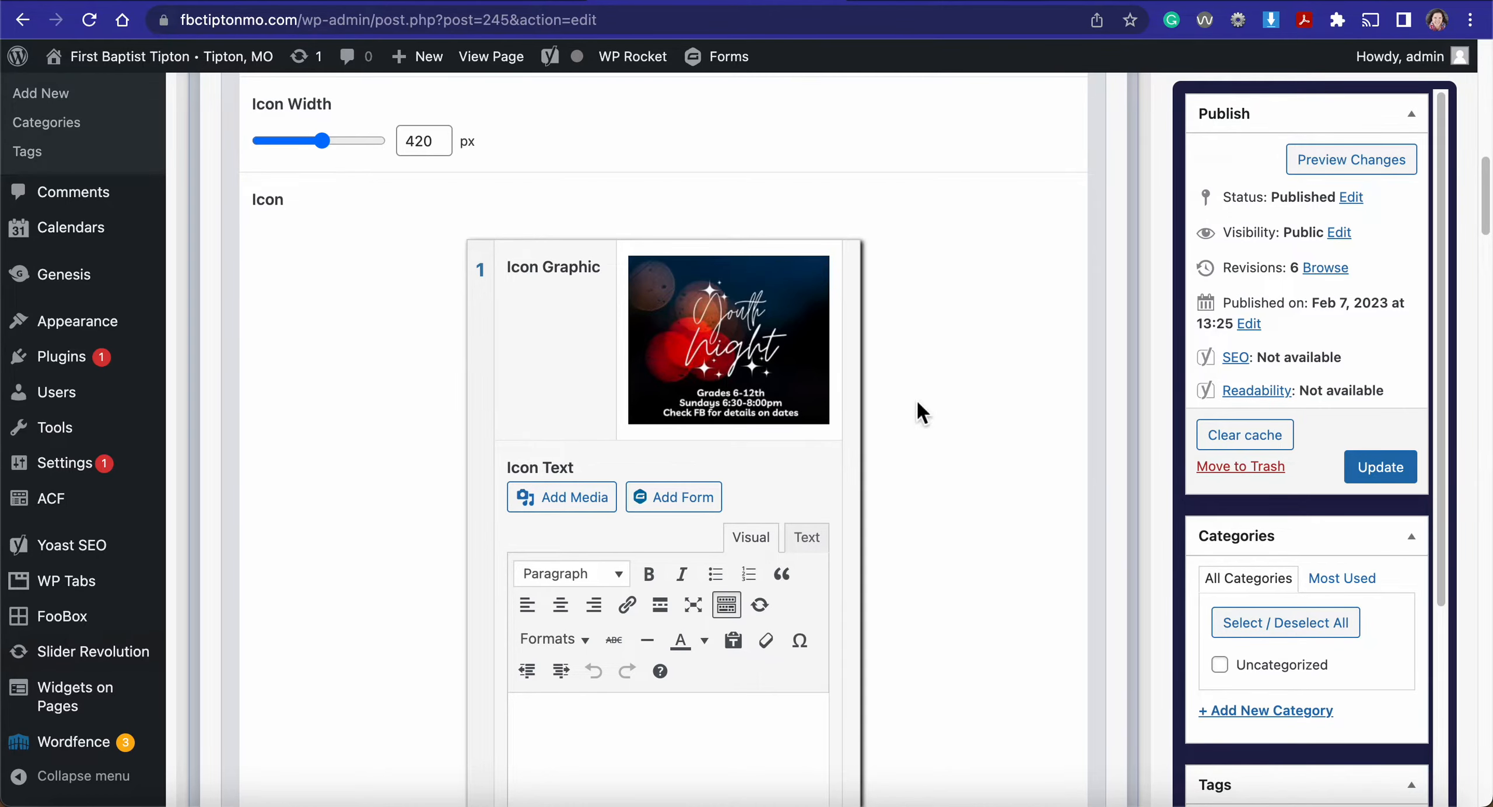
scroll(917, 410, "down", 2)
scroll(920, 412, "down", 1)
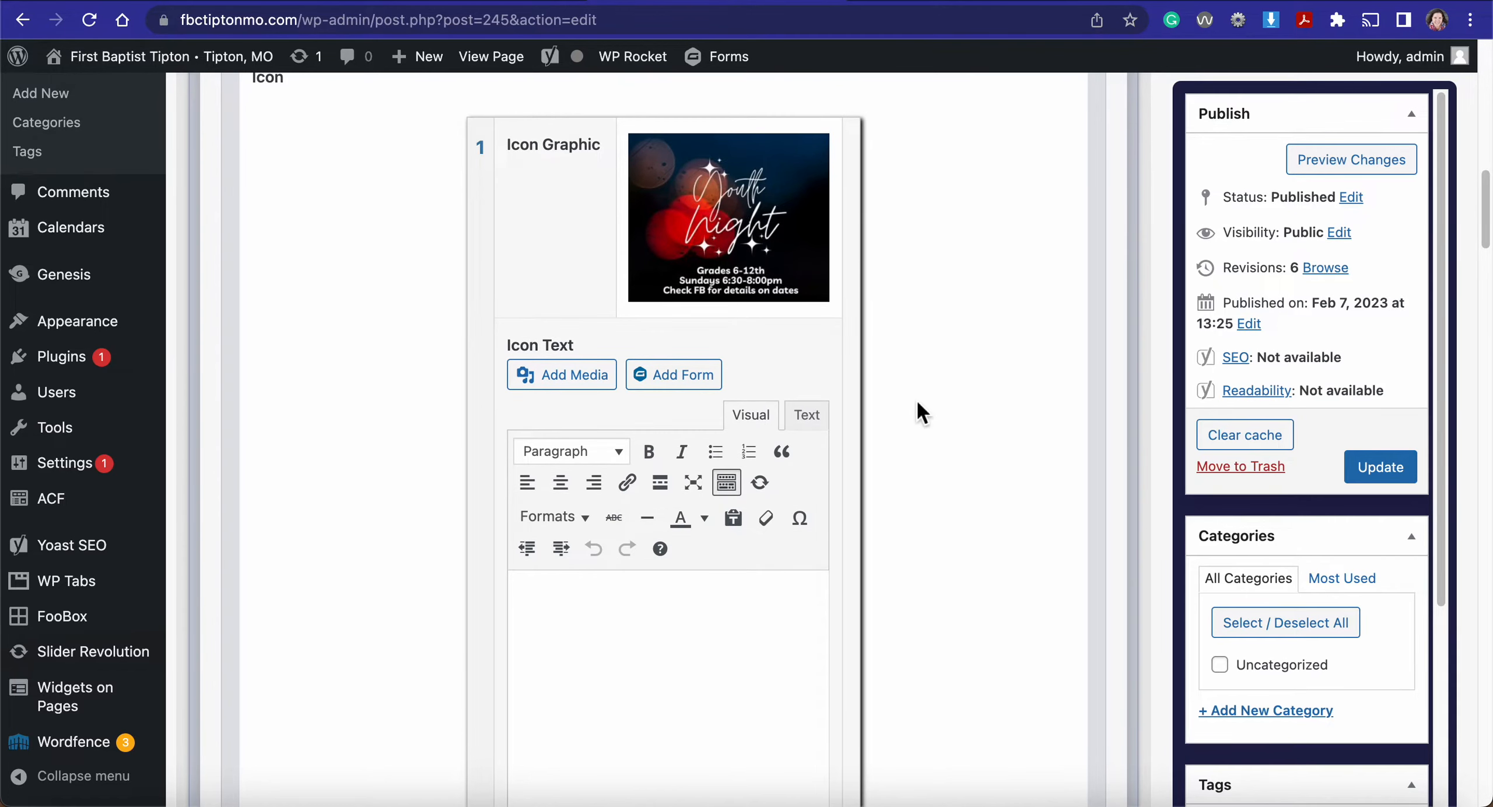
scroll(917, 403, "down", 5)
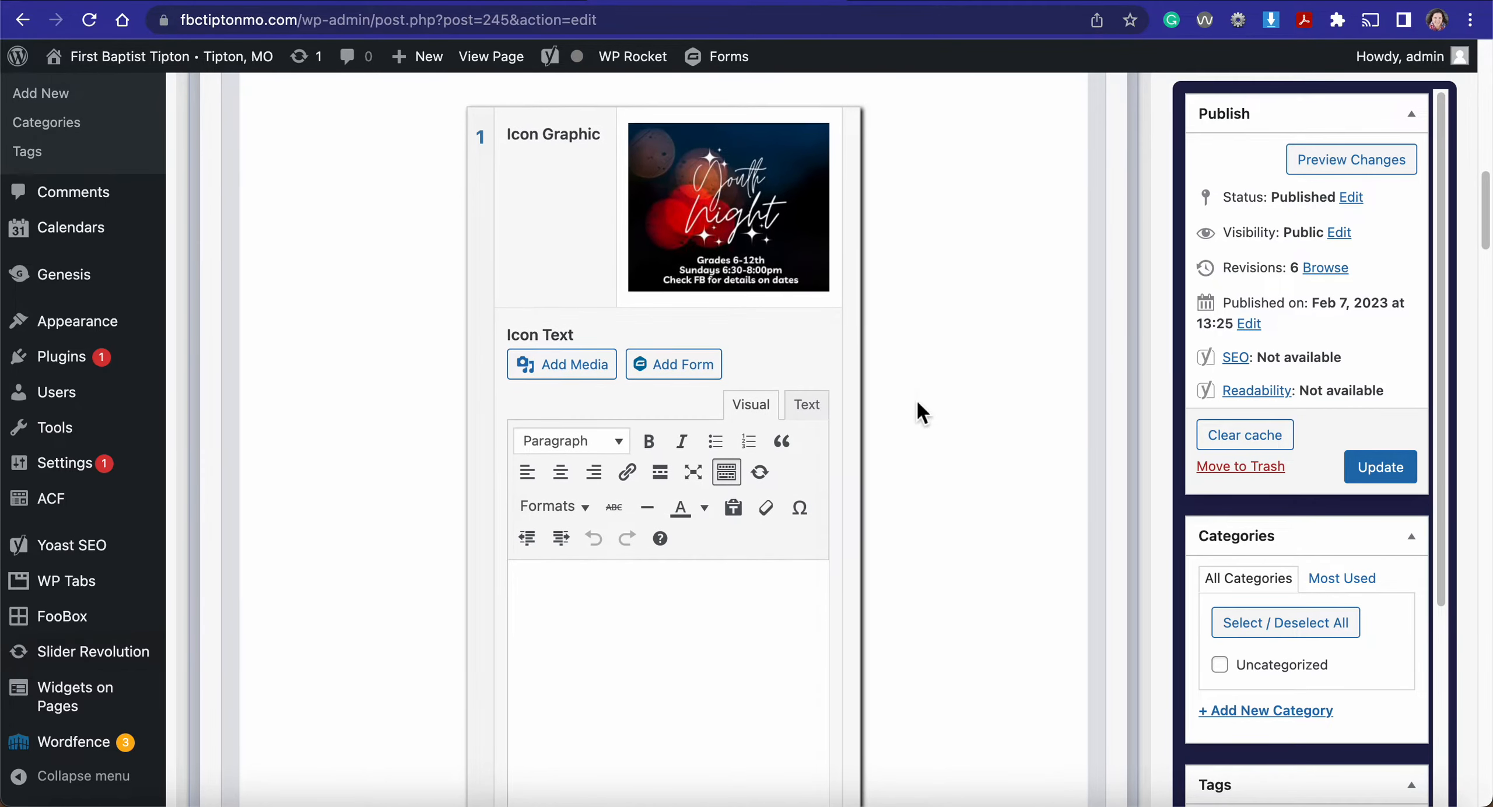
scroll(918, 403, "down", 11)
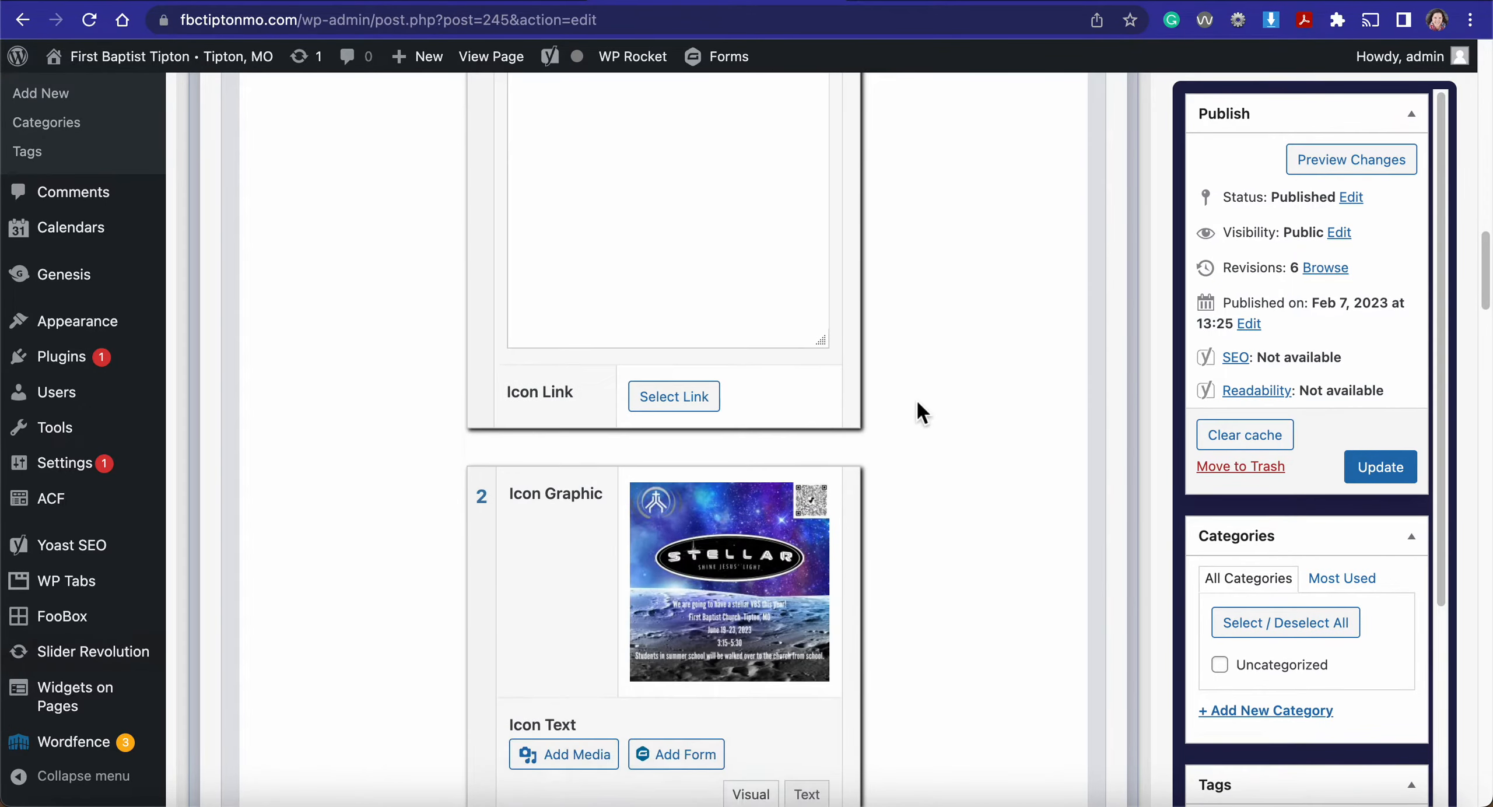
scroll(917, 399, "down", 10)
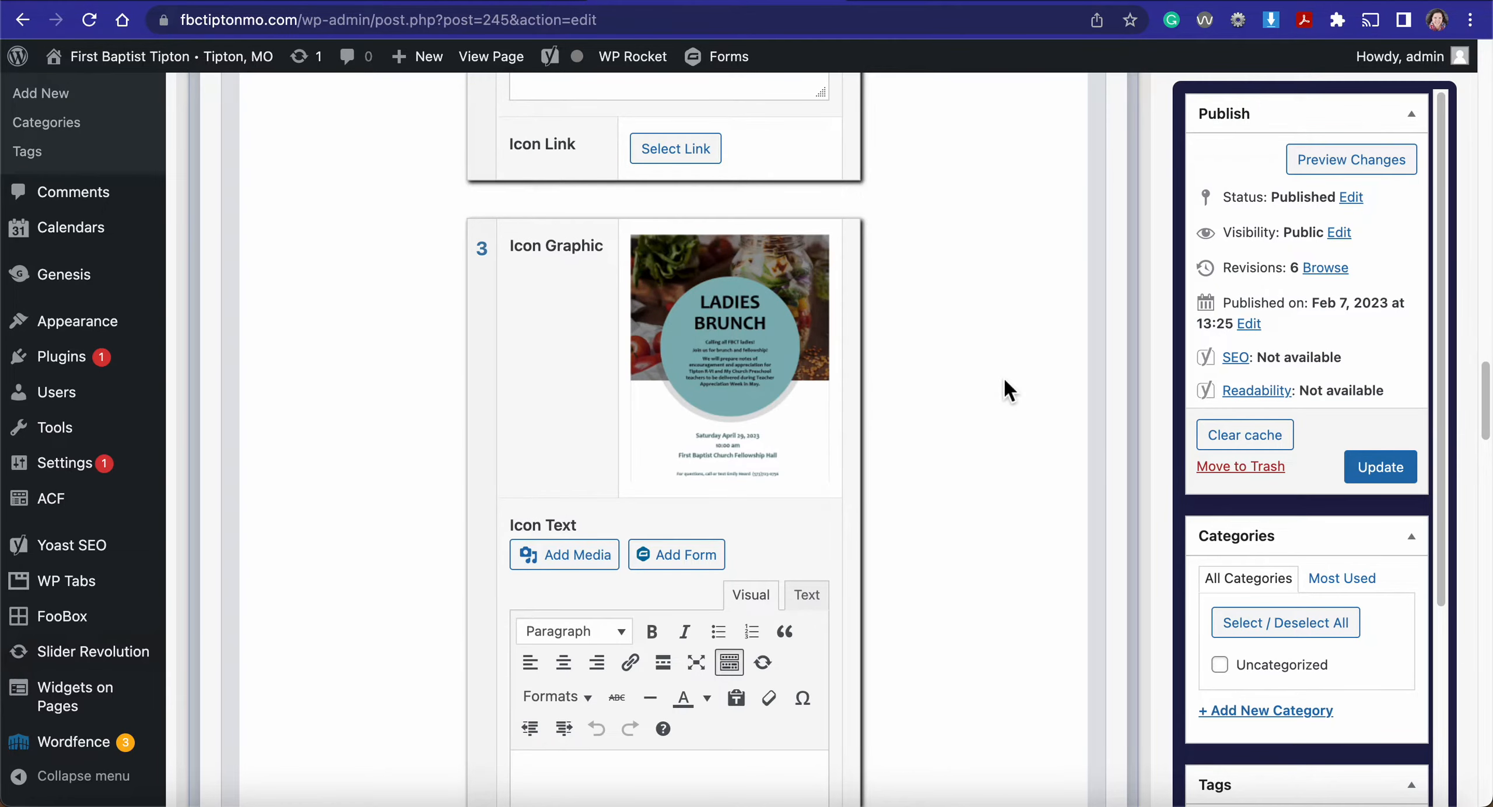
scroll(1007, 390, "up", 1)
scroll(1004, 390, "up", 12)
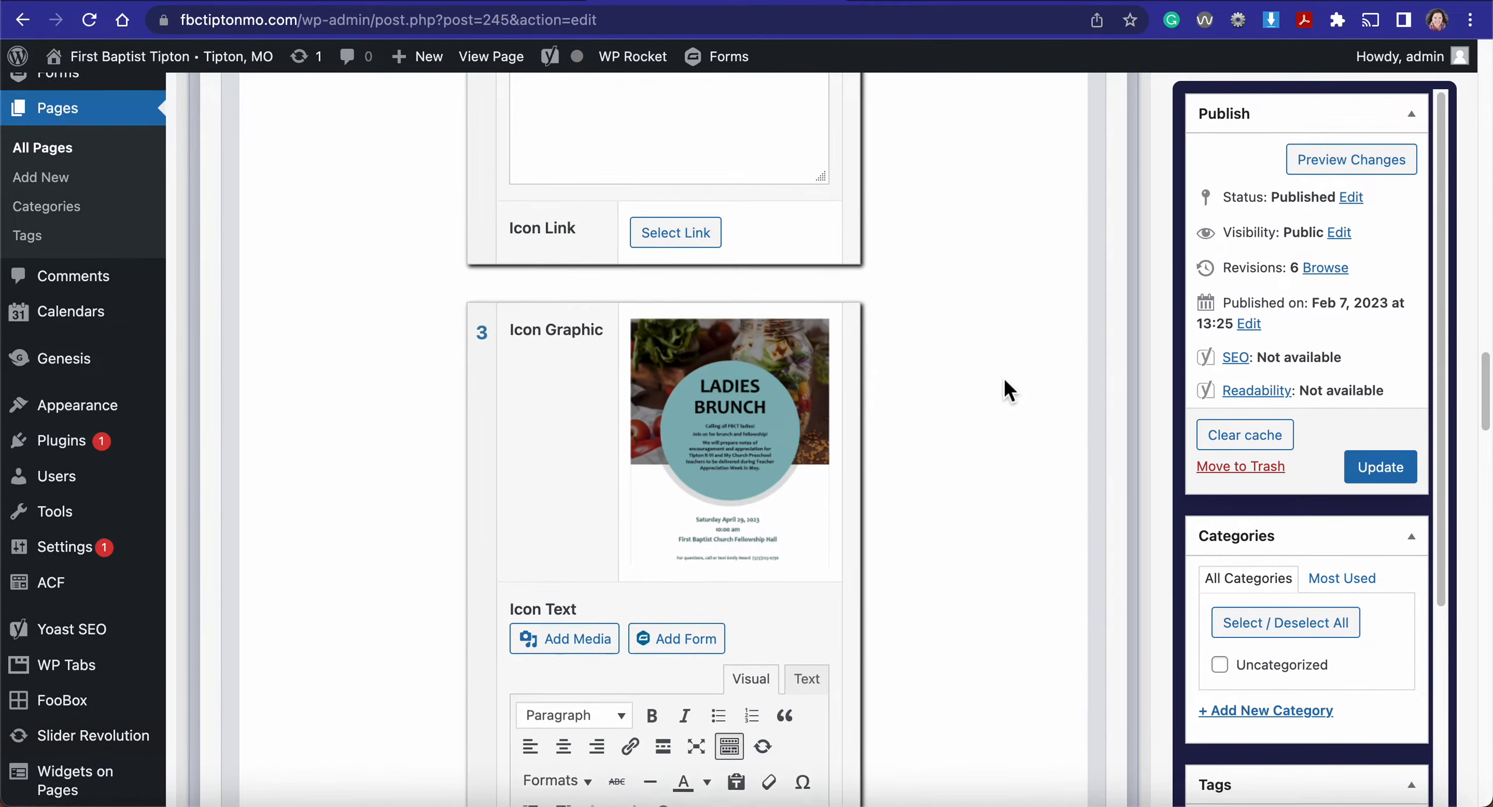
scroll(1005, 380, "up", 15)
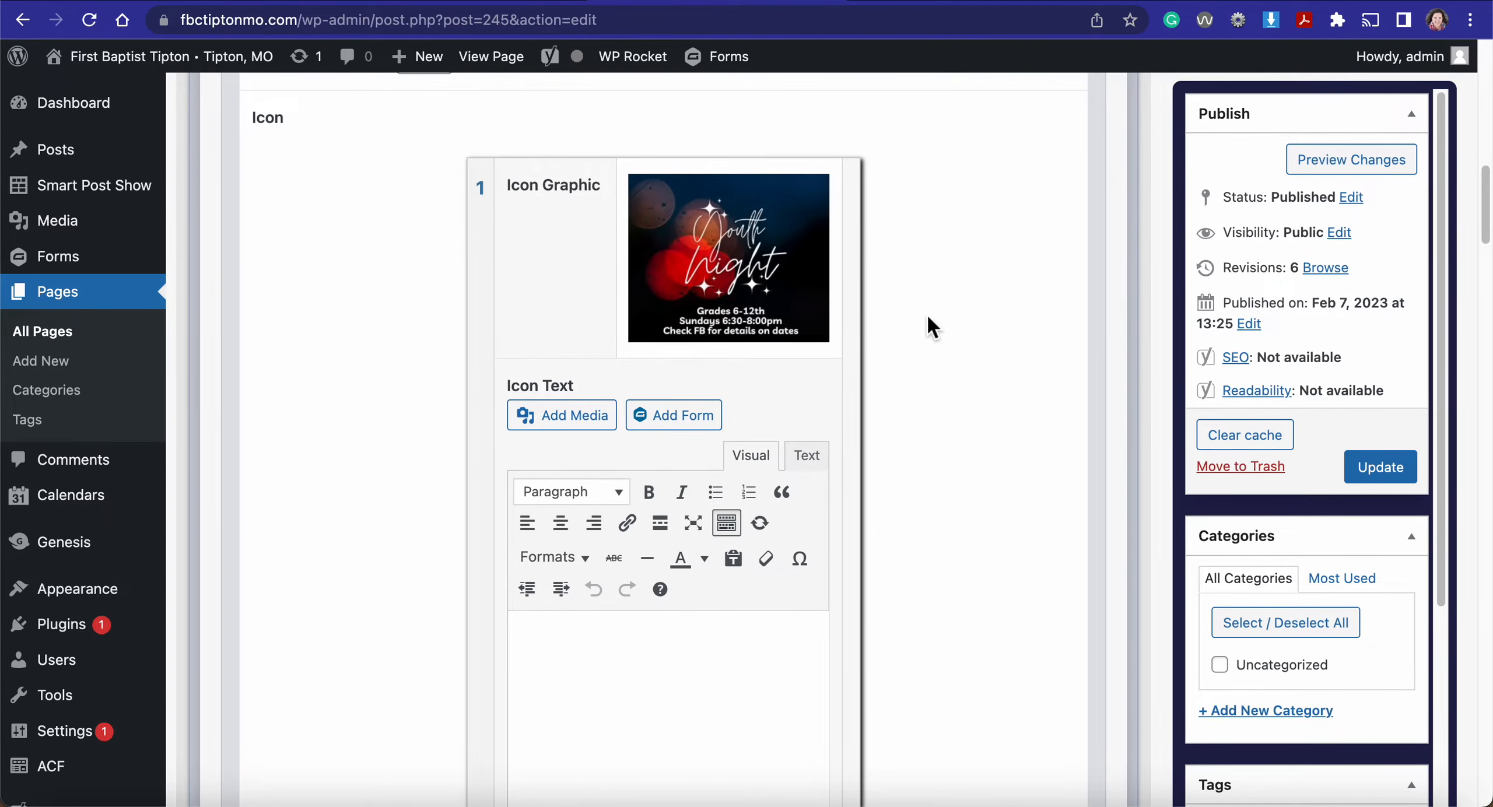
scroll(928, 317, "down", 18)
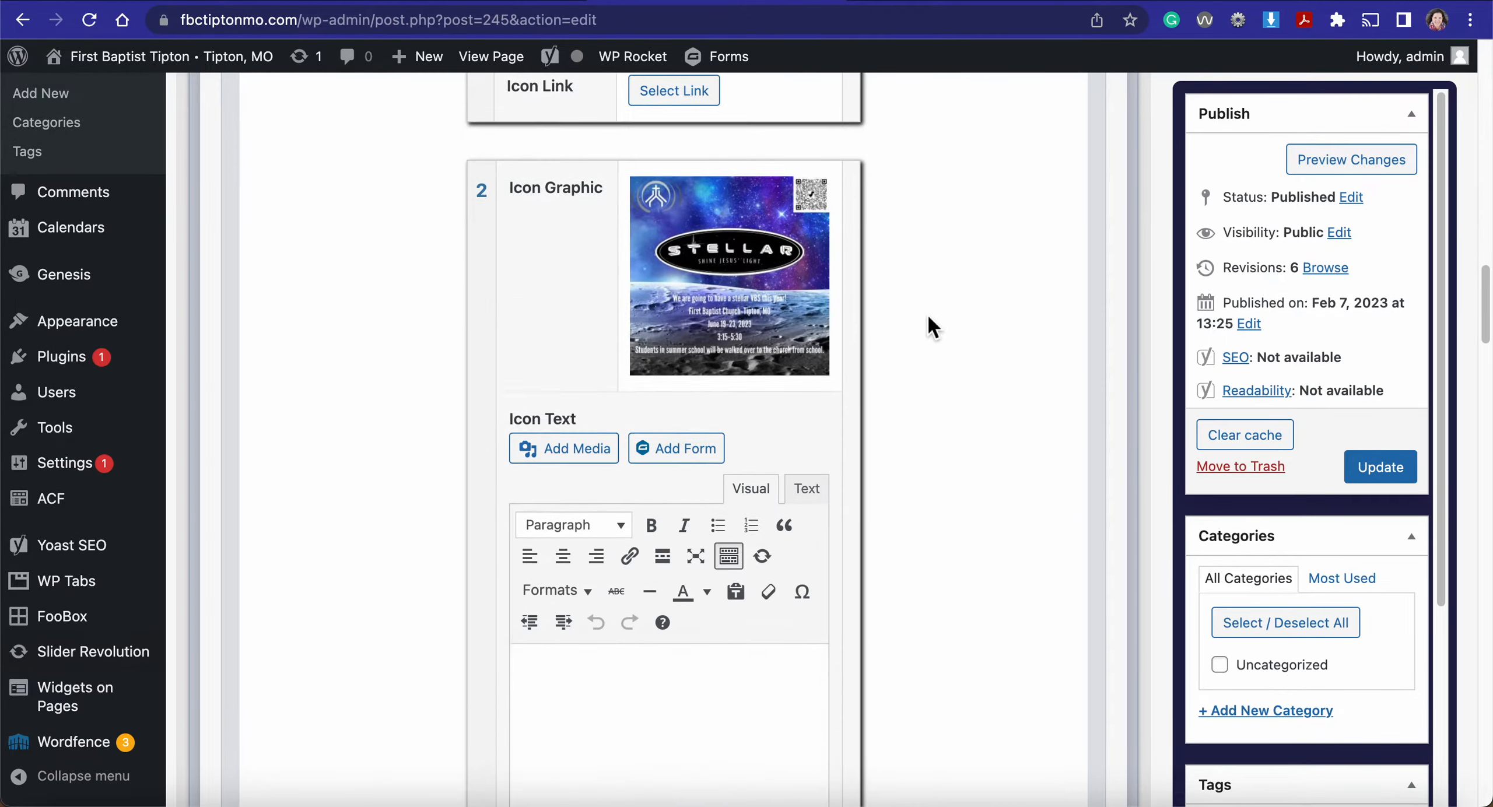
scroll(928, 317, "down", 10)
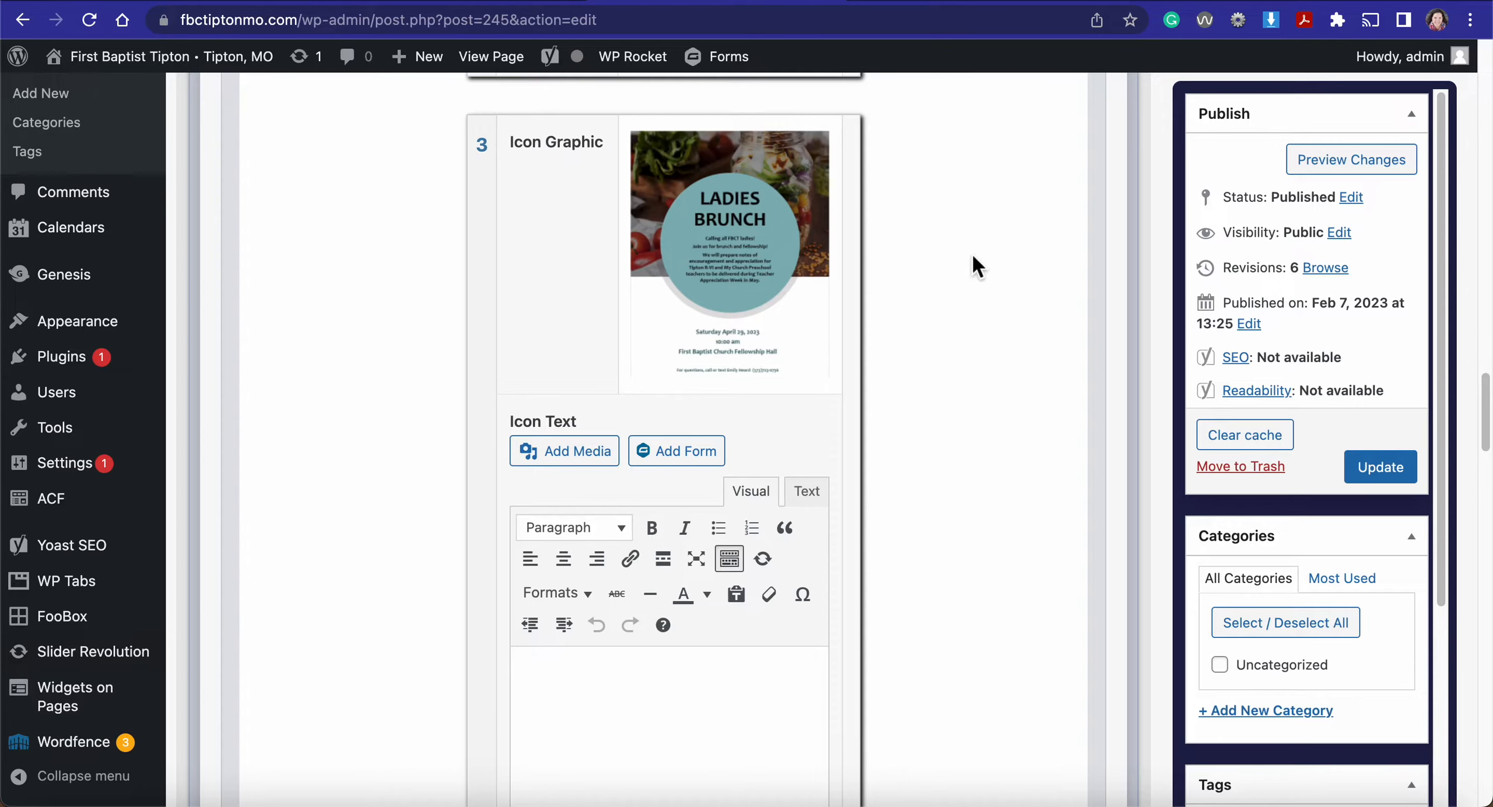
scroll(924, 251, "down", 10)
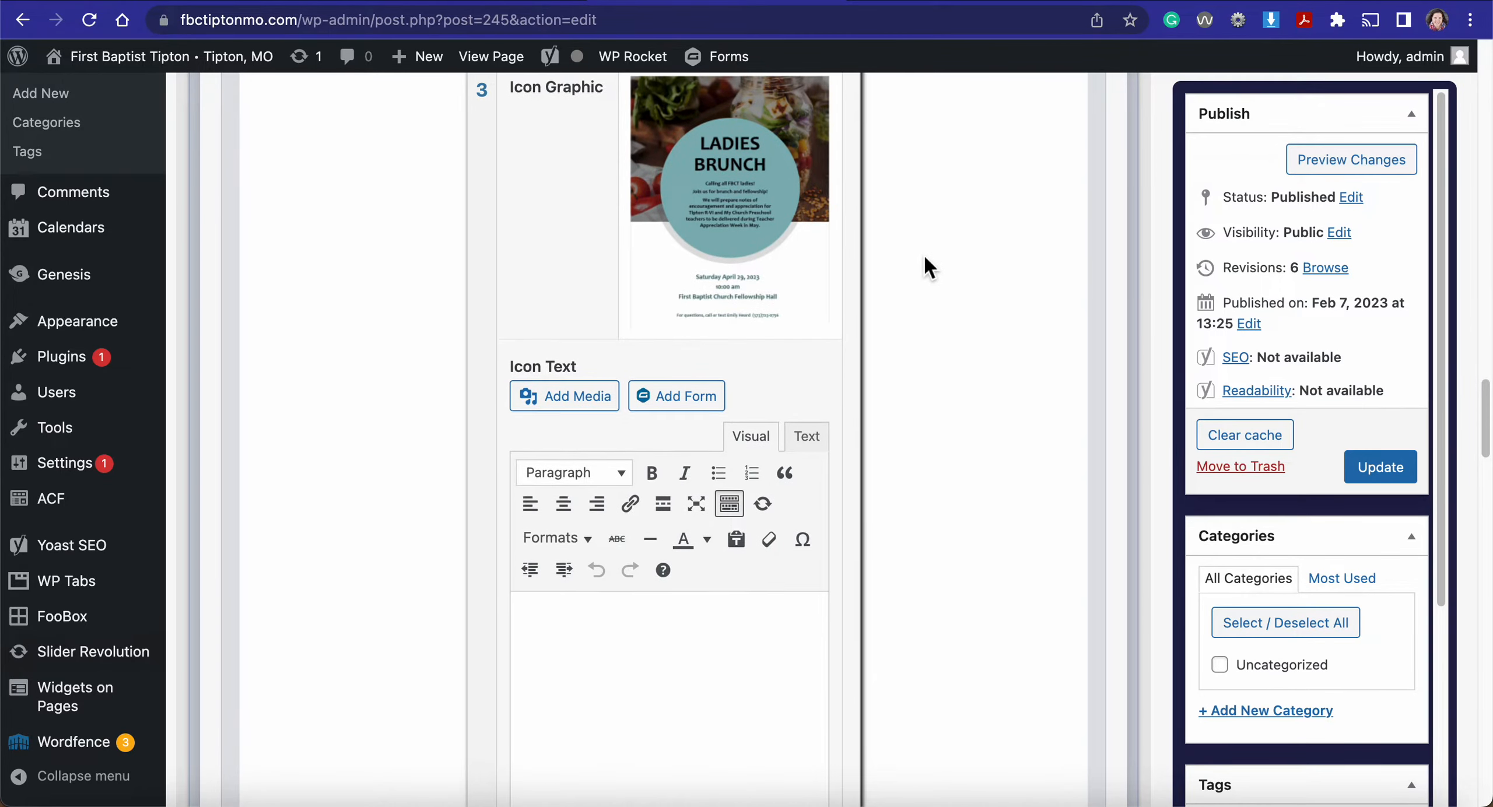
scroll(924, 267, "down", 1)
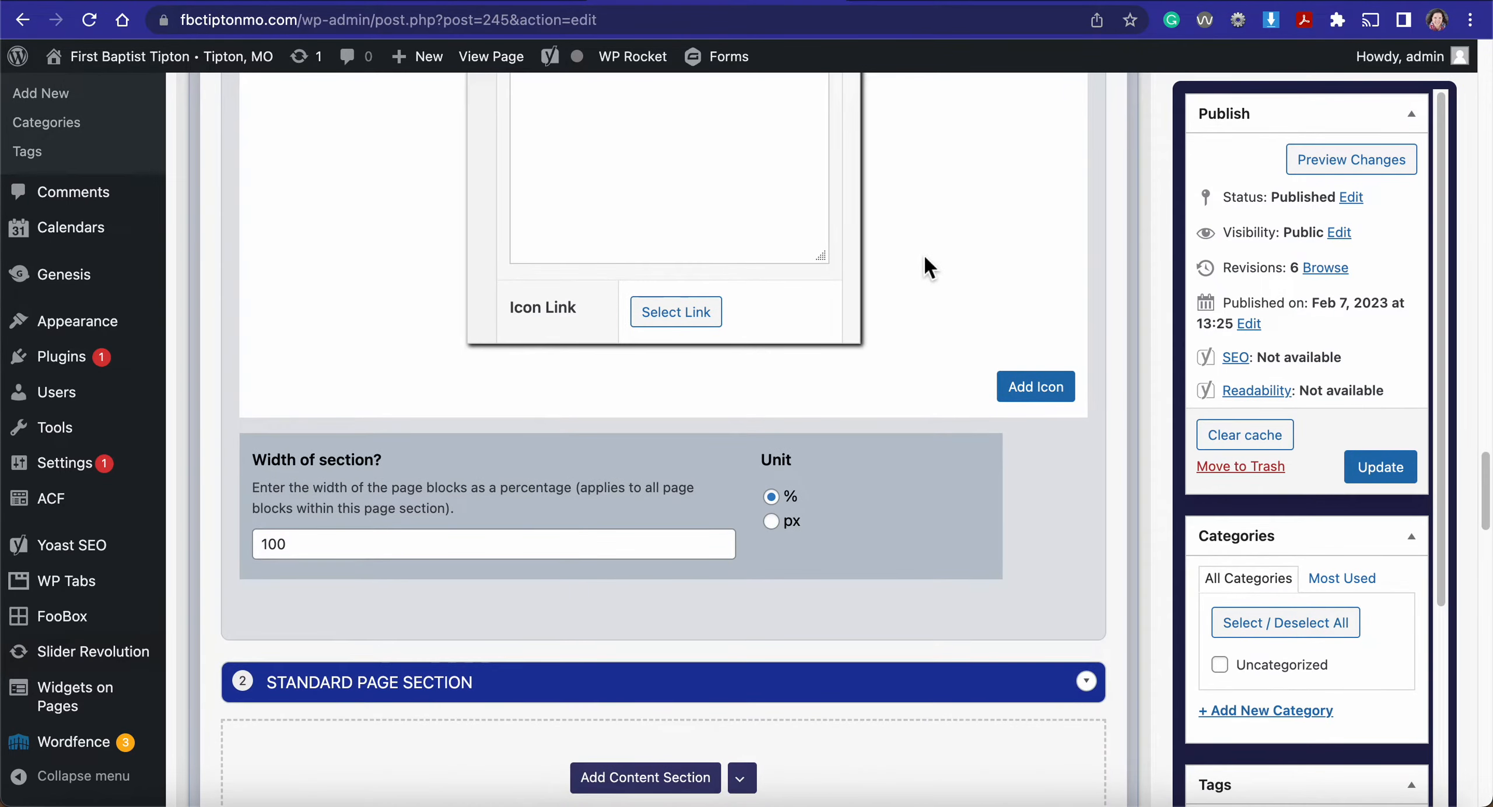
Step: Add a fourth icon to the Icon Row, view the file upload option, and choose the Ladies Brunch image from the Media Library as its graphic
left_click(1044, 401)
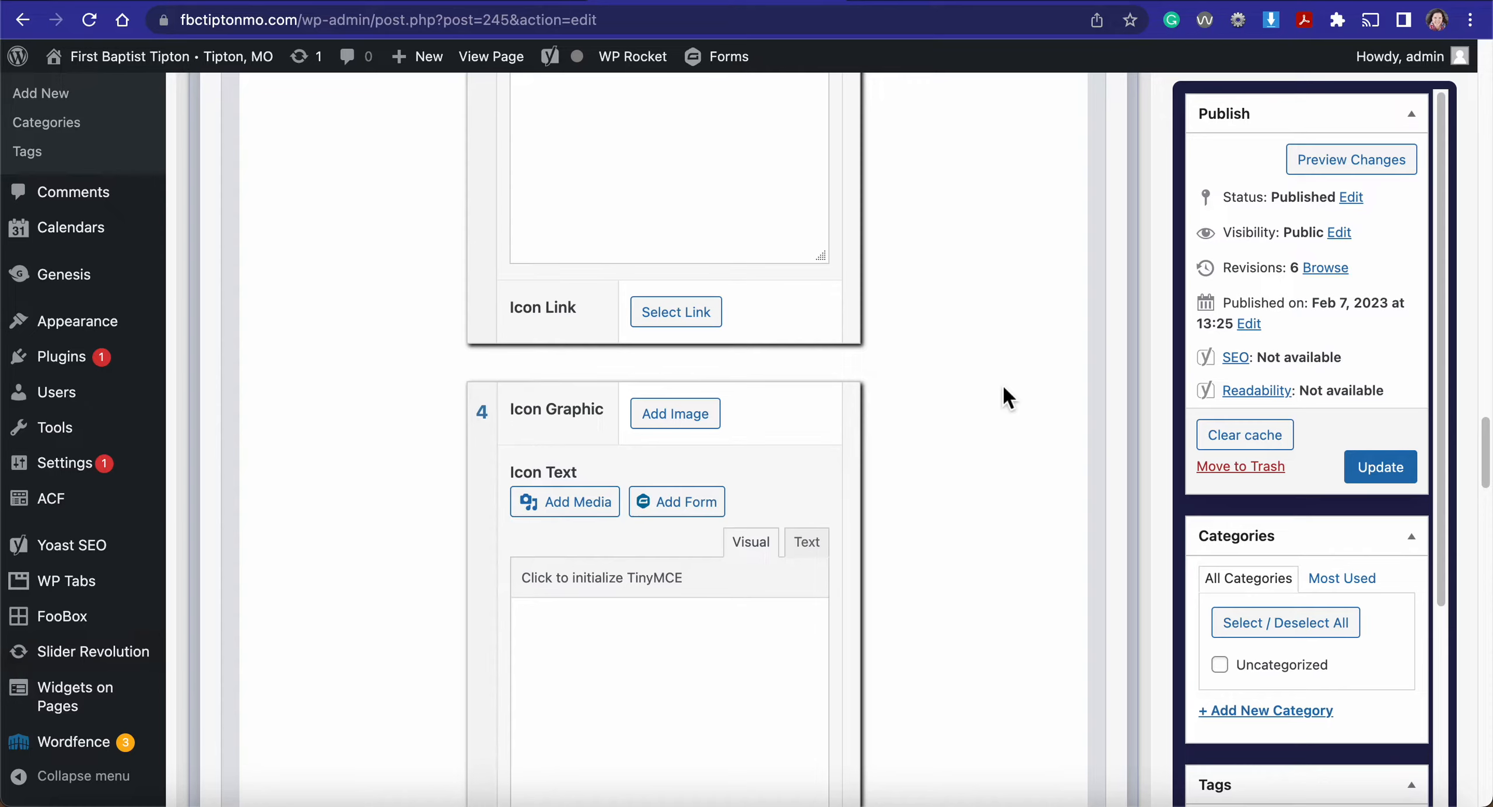
scroll(1003, 384, "down", 3)
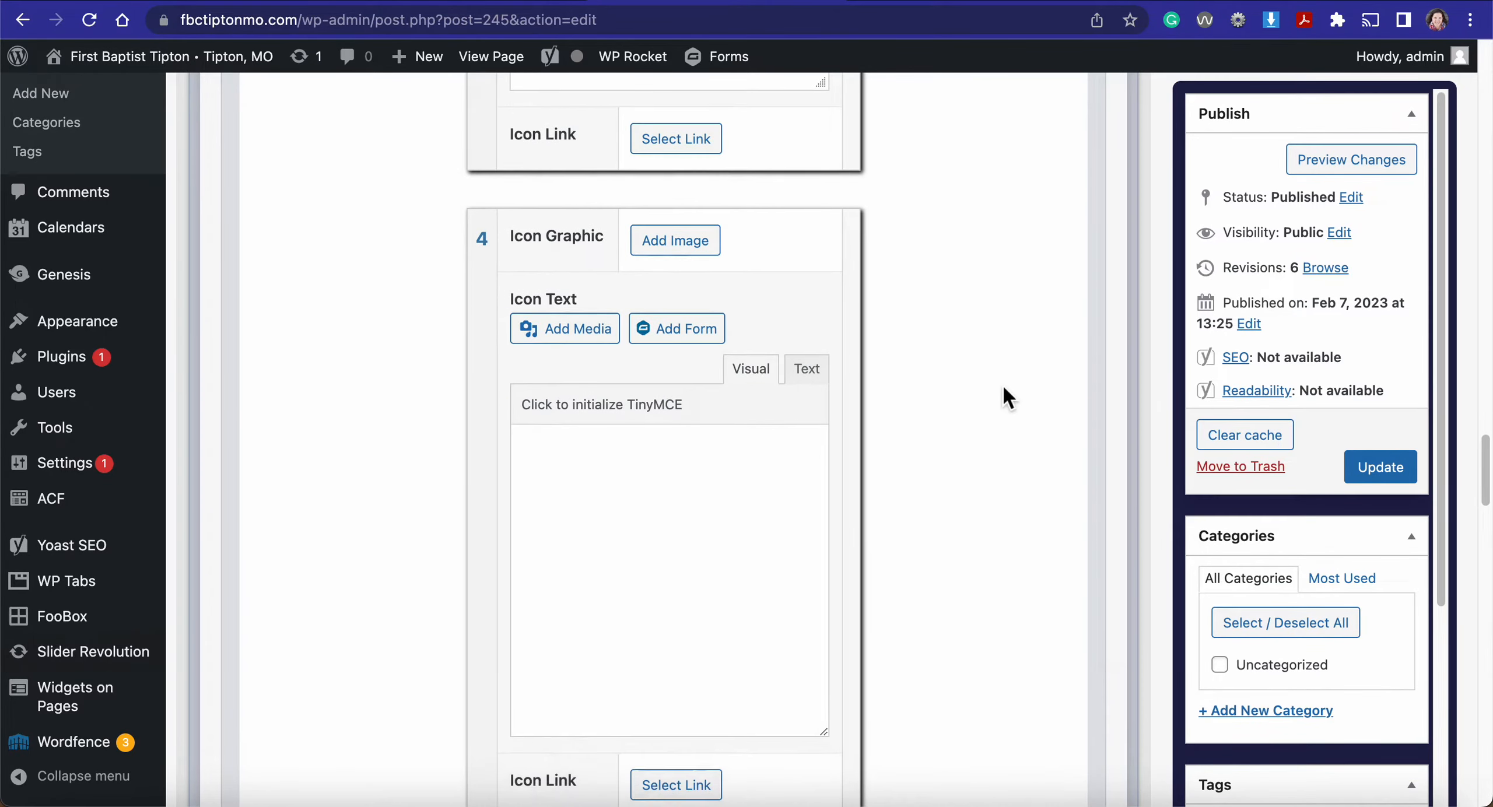
left_click(700, 247)
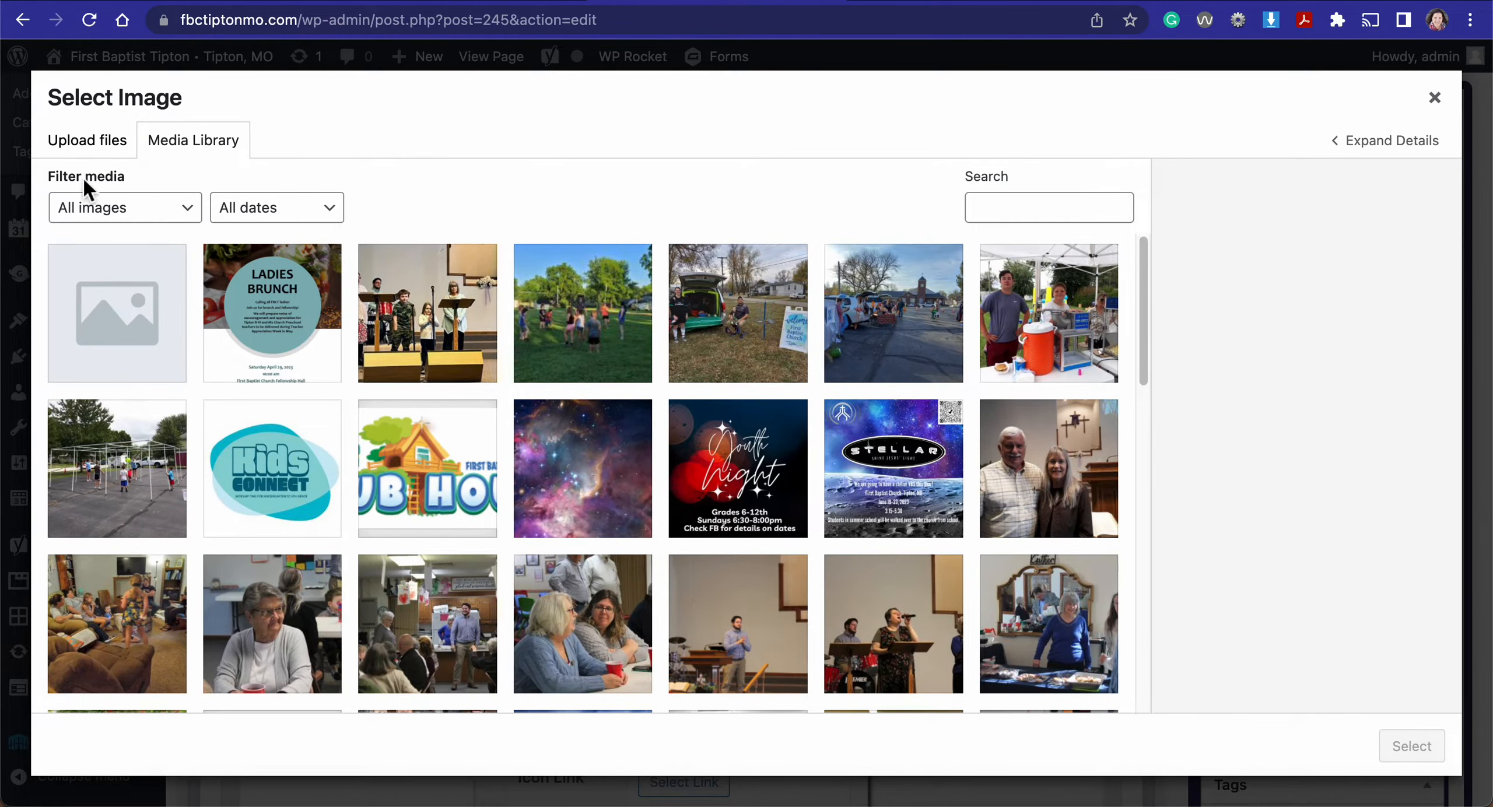
left_click(115, 150)
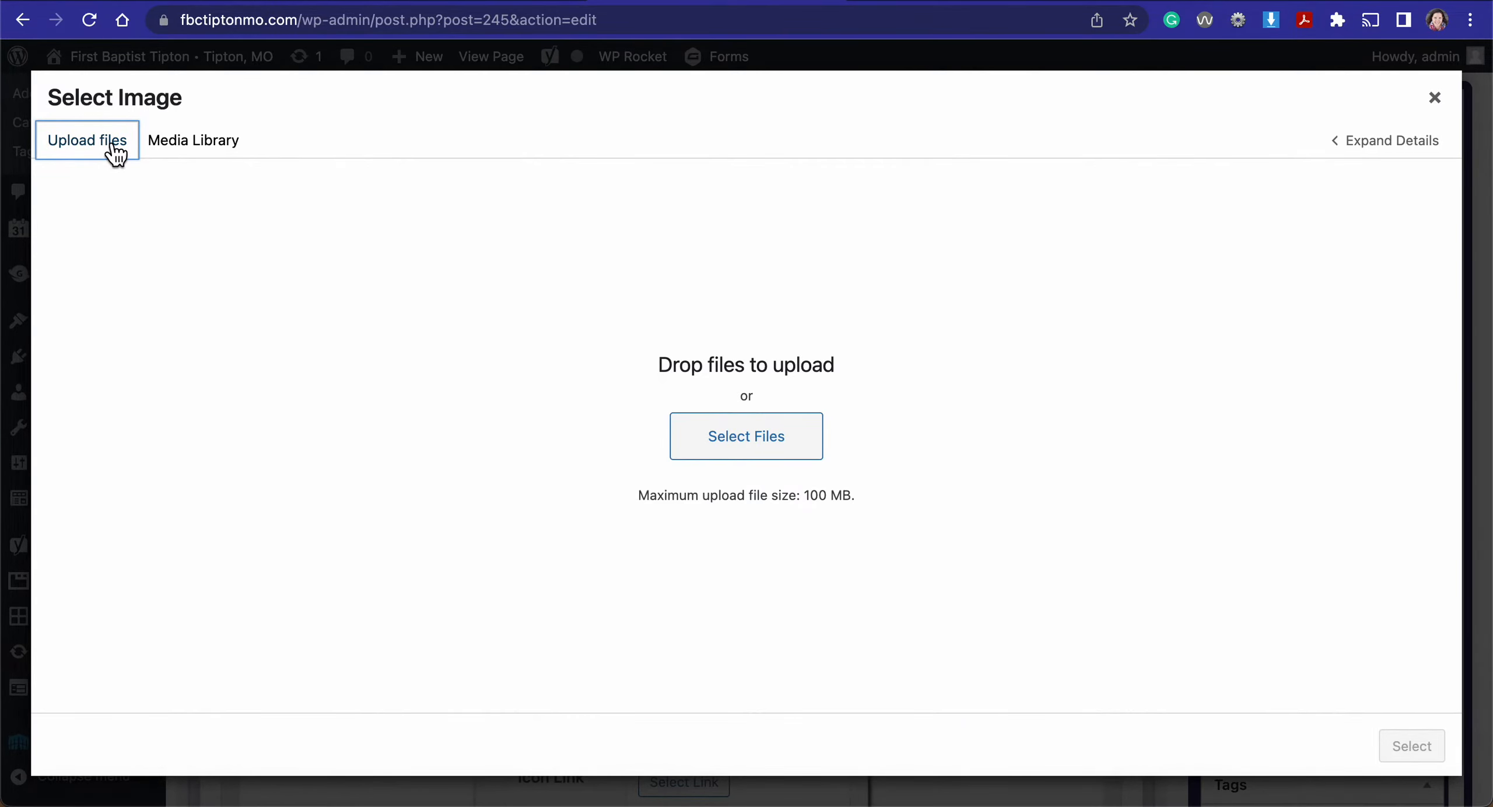
left_click(186, 146)
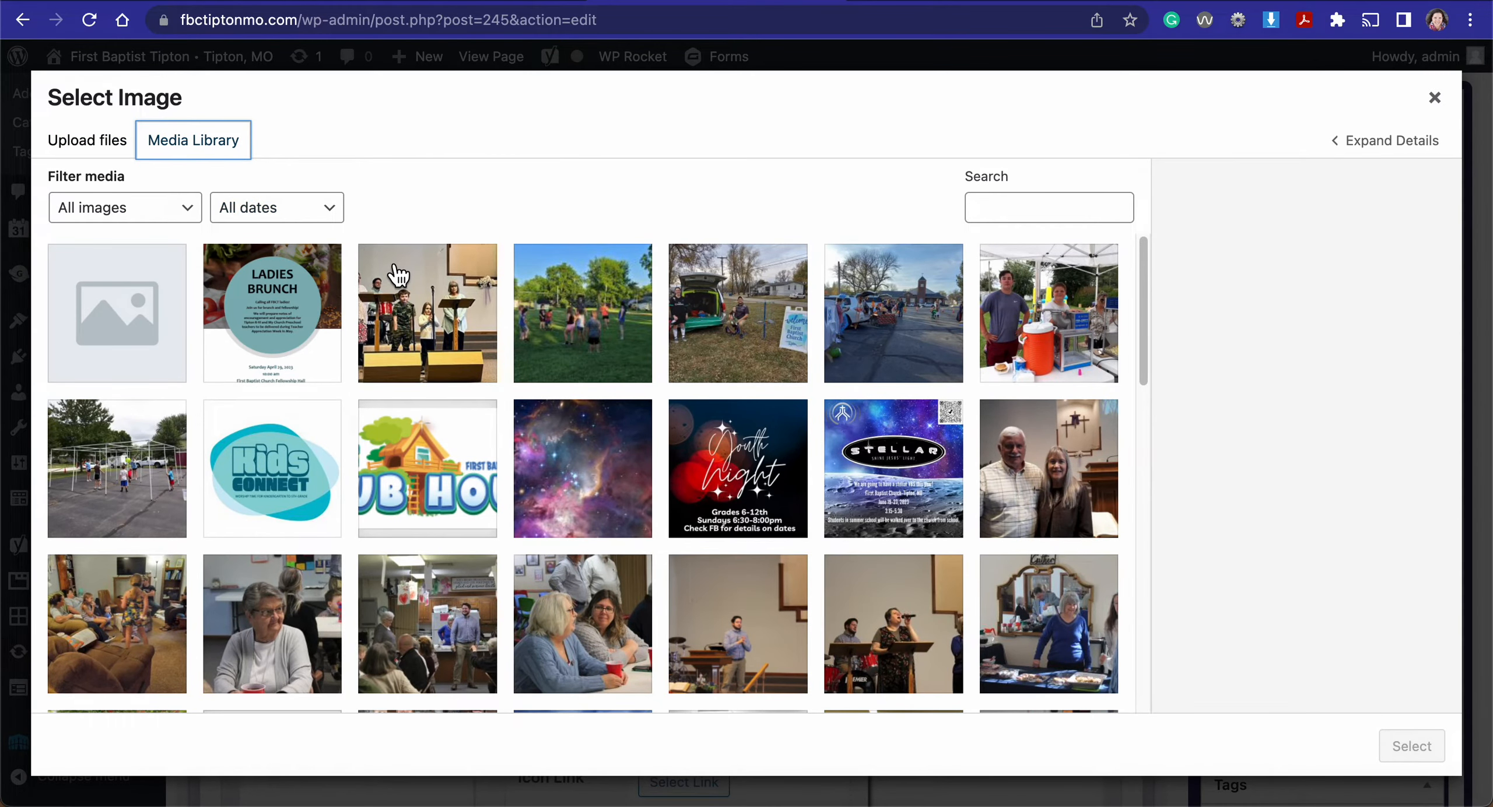
left_click(322, 340)
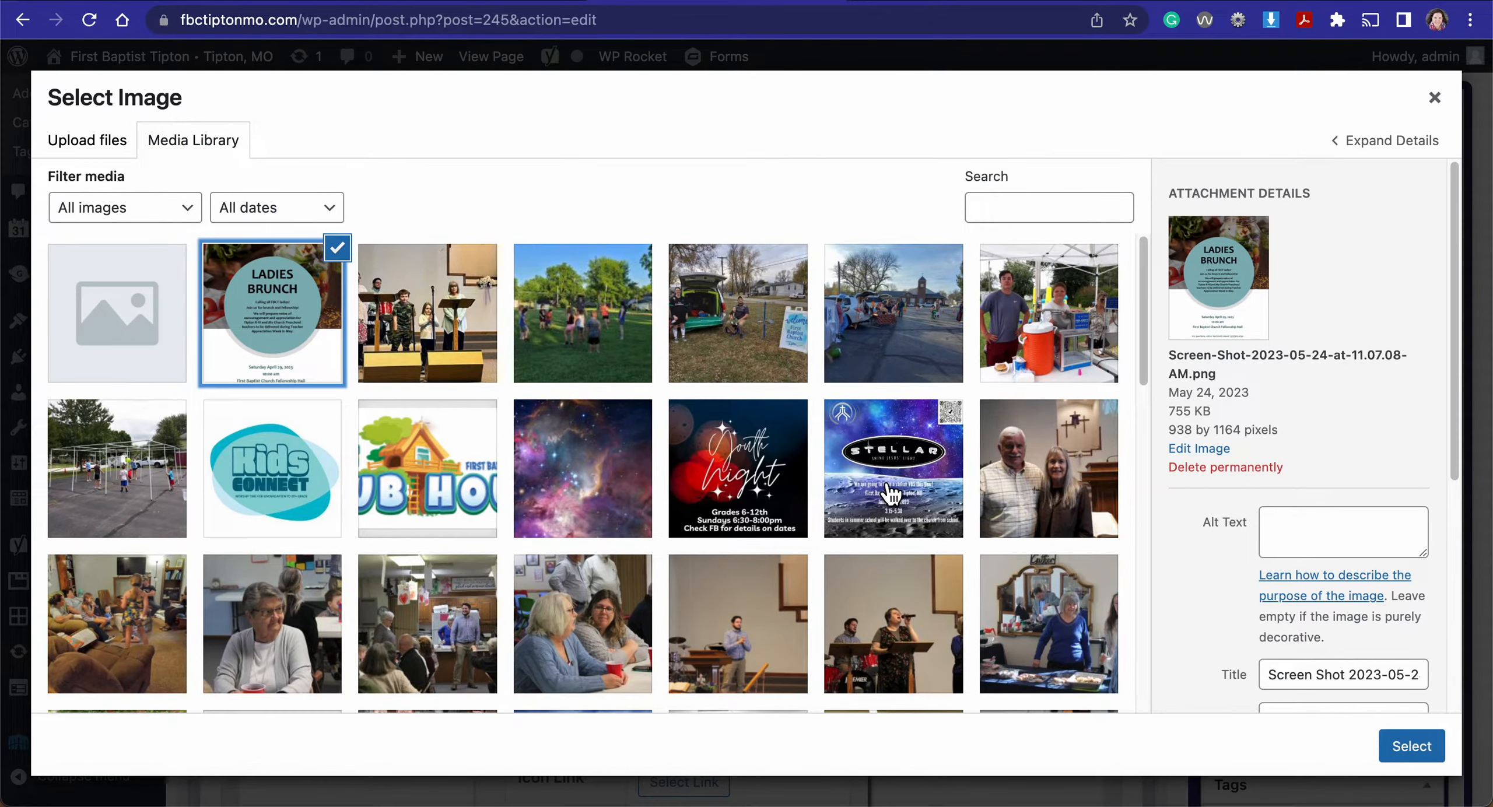
left_click(1412, 746)
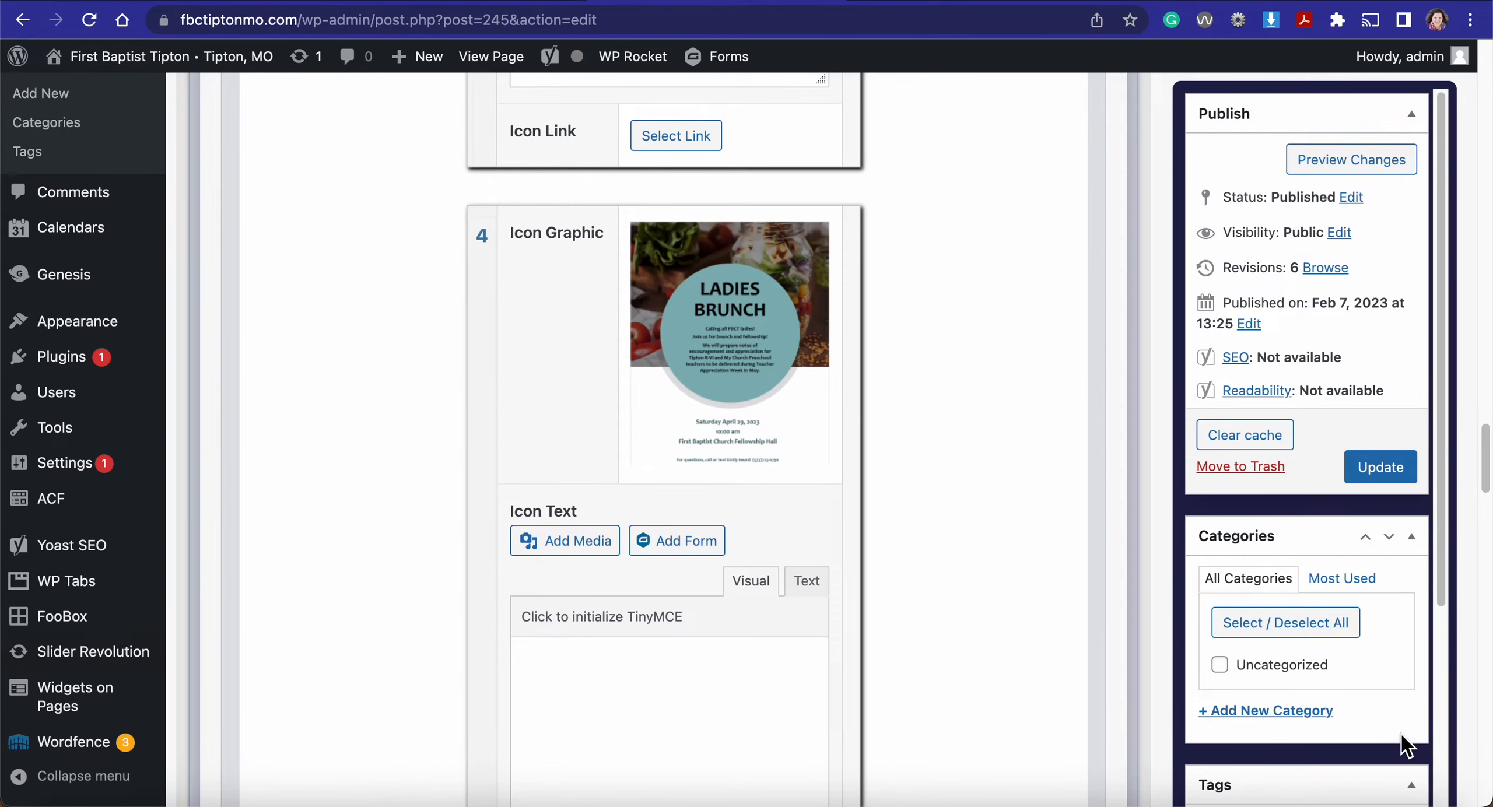
Step: Activate the fourth icon's empty Icon Text editor and review its Ladies Brunch graphic
scroll(1071, 548, "down", 8)
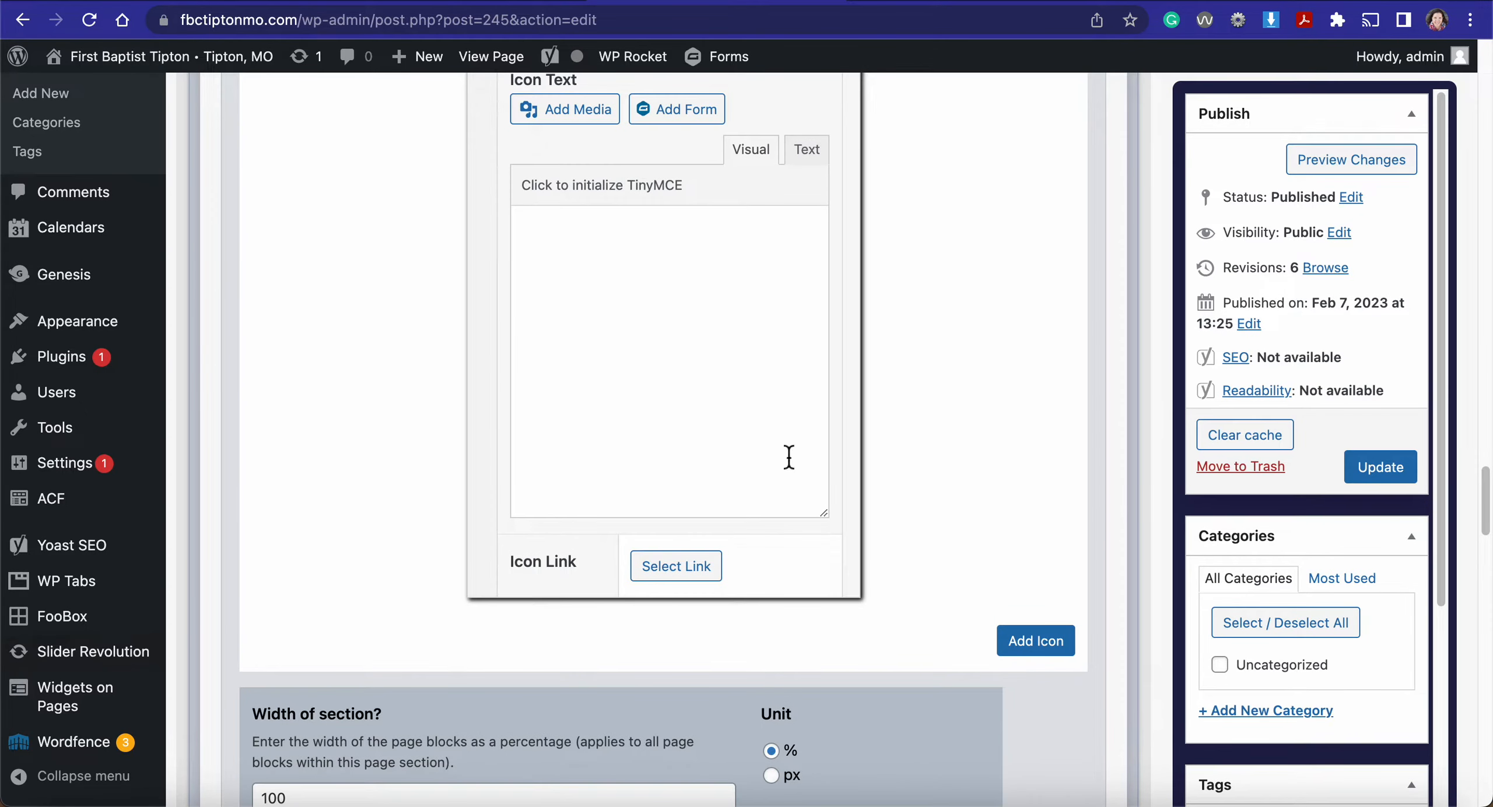
left_click(670, 376)
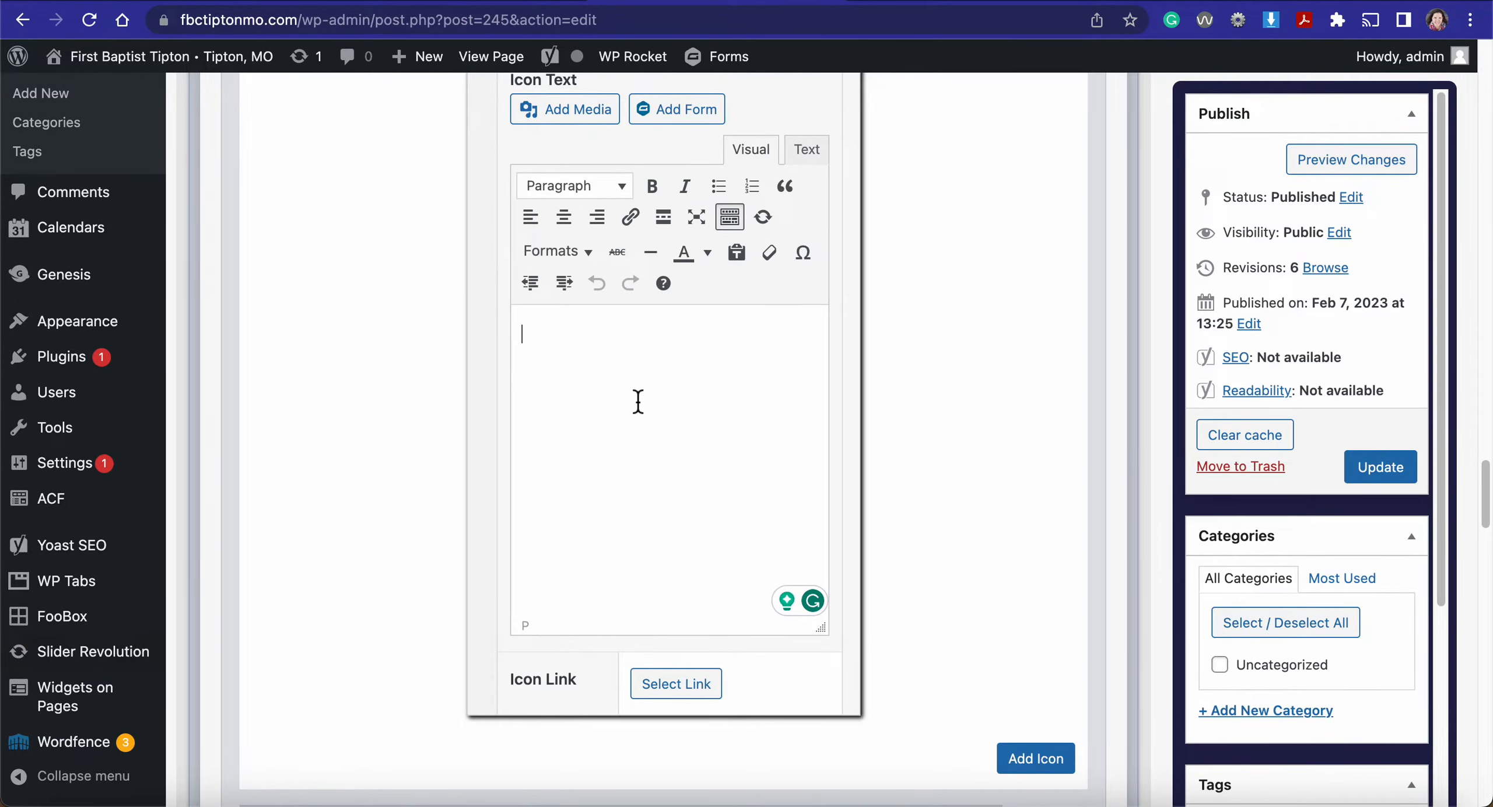
scroll(638, 401, "up", 5)
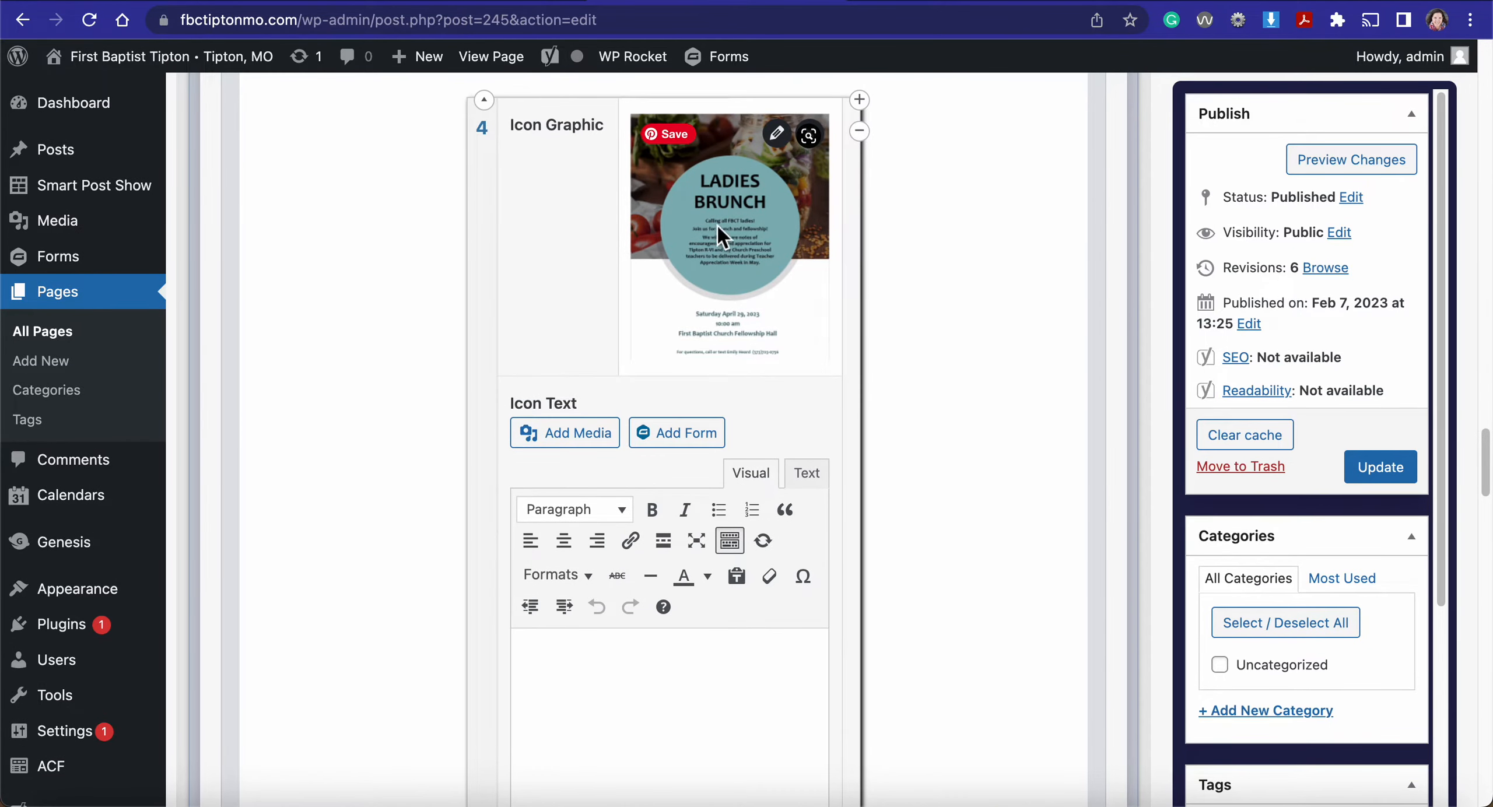
scroll(718, 228, "down", 1)
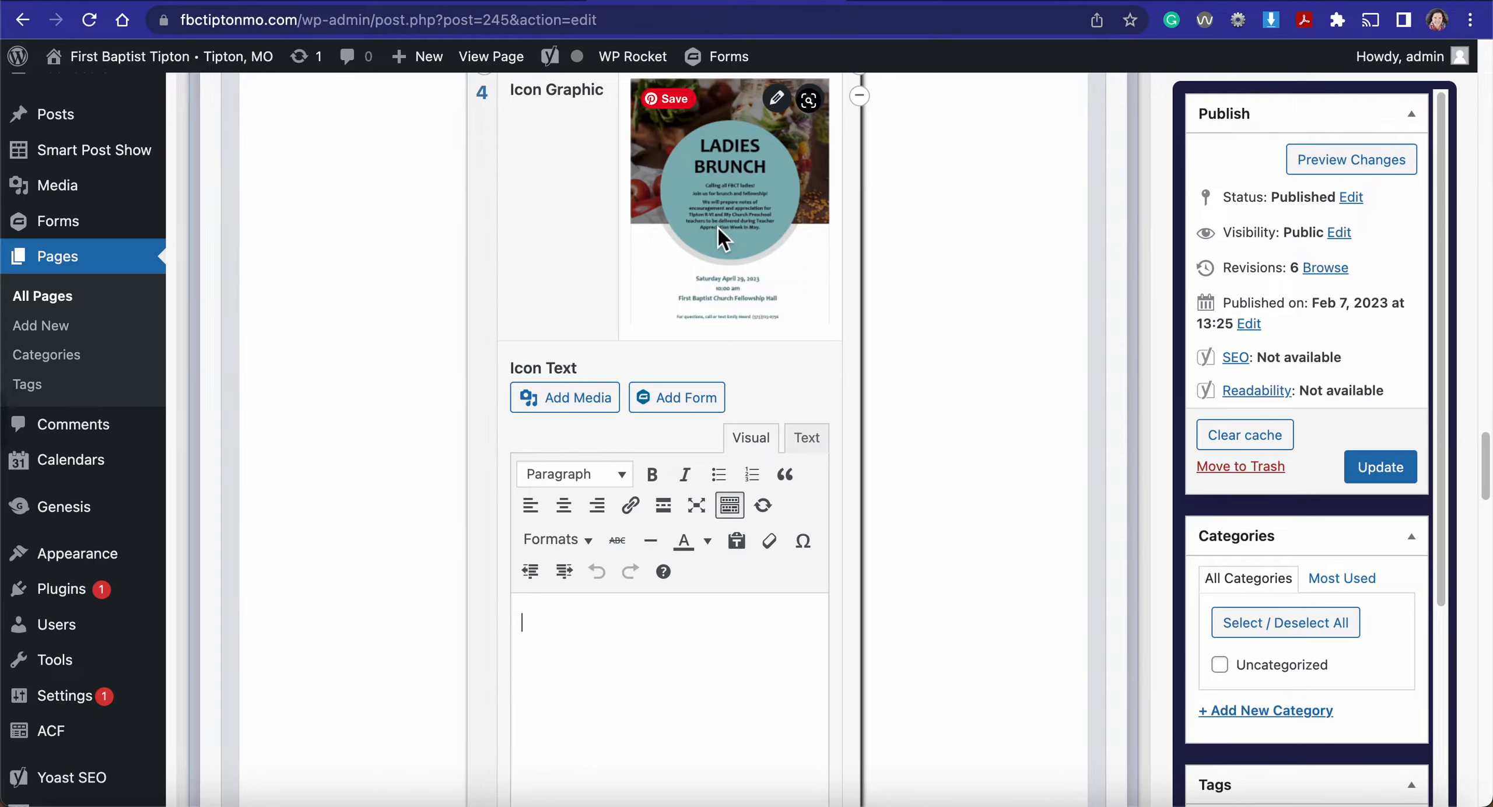
scroll(717, 226, "left", 5)
left_click(688, 300)
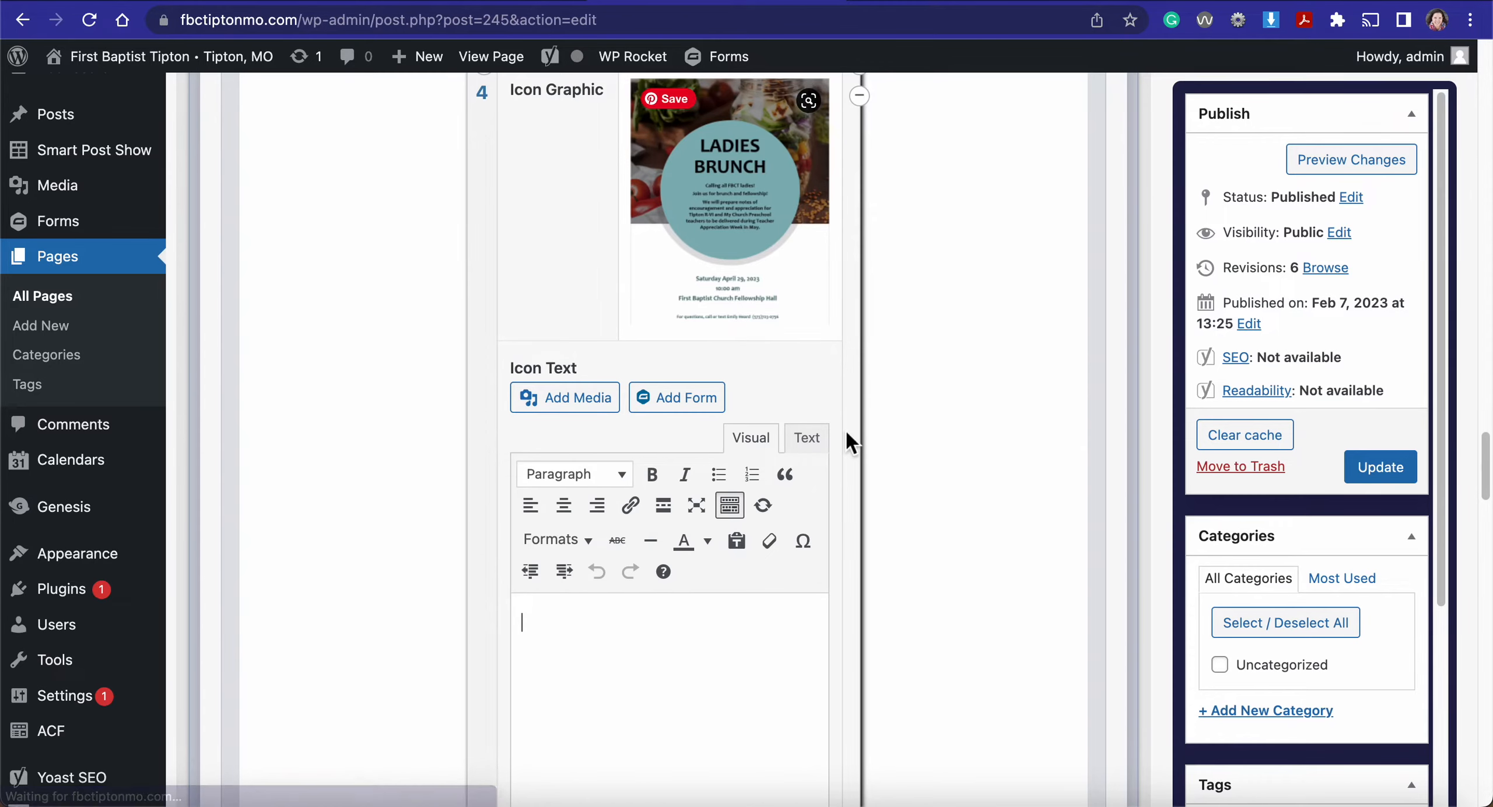
Step: Link the fourth icon to the existing Missions page, chosen from the site's content list
scroll(845, 429, "down", 8)
left_click(673, 524)
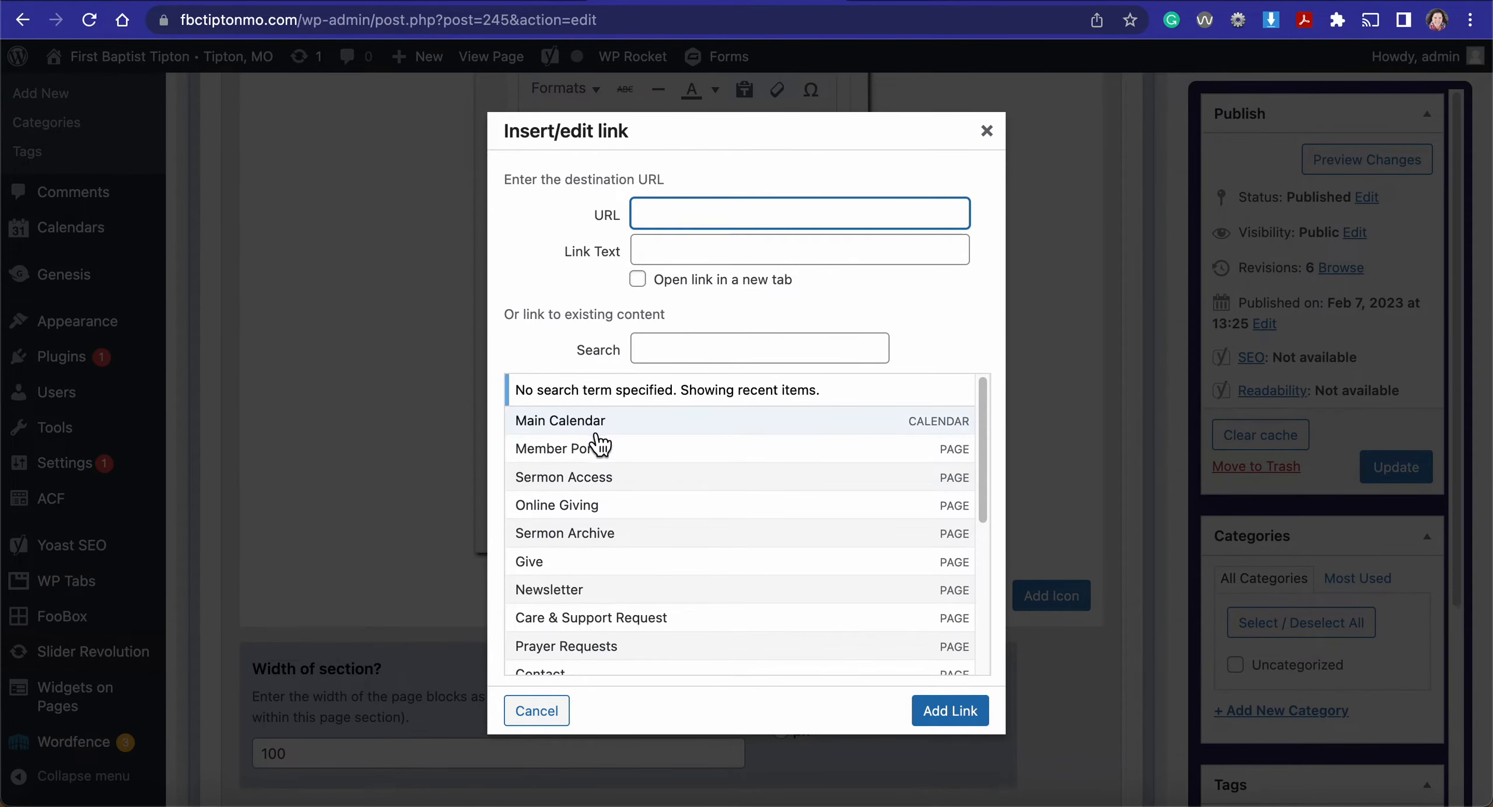
scroll(721, 525, "down", 5)
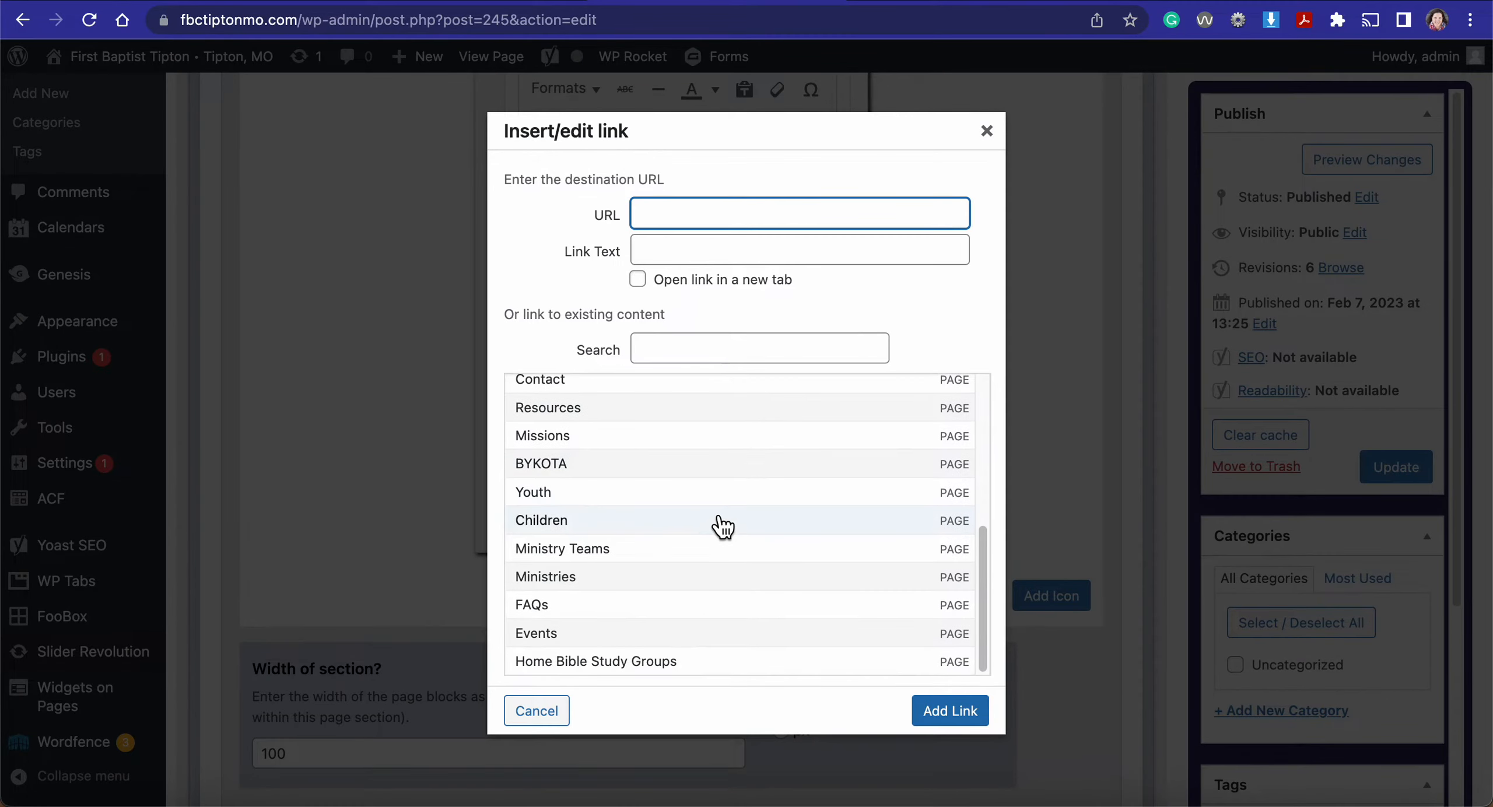
scroll(722, 527, "up", 5)
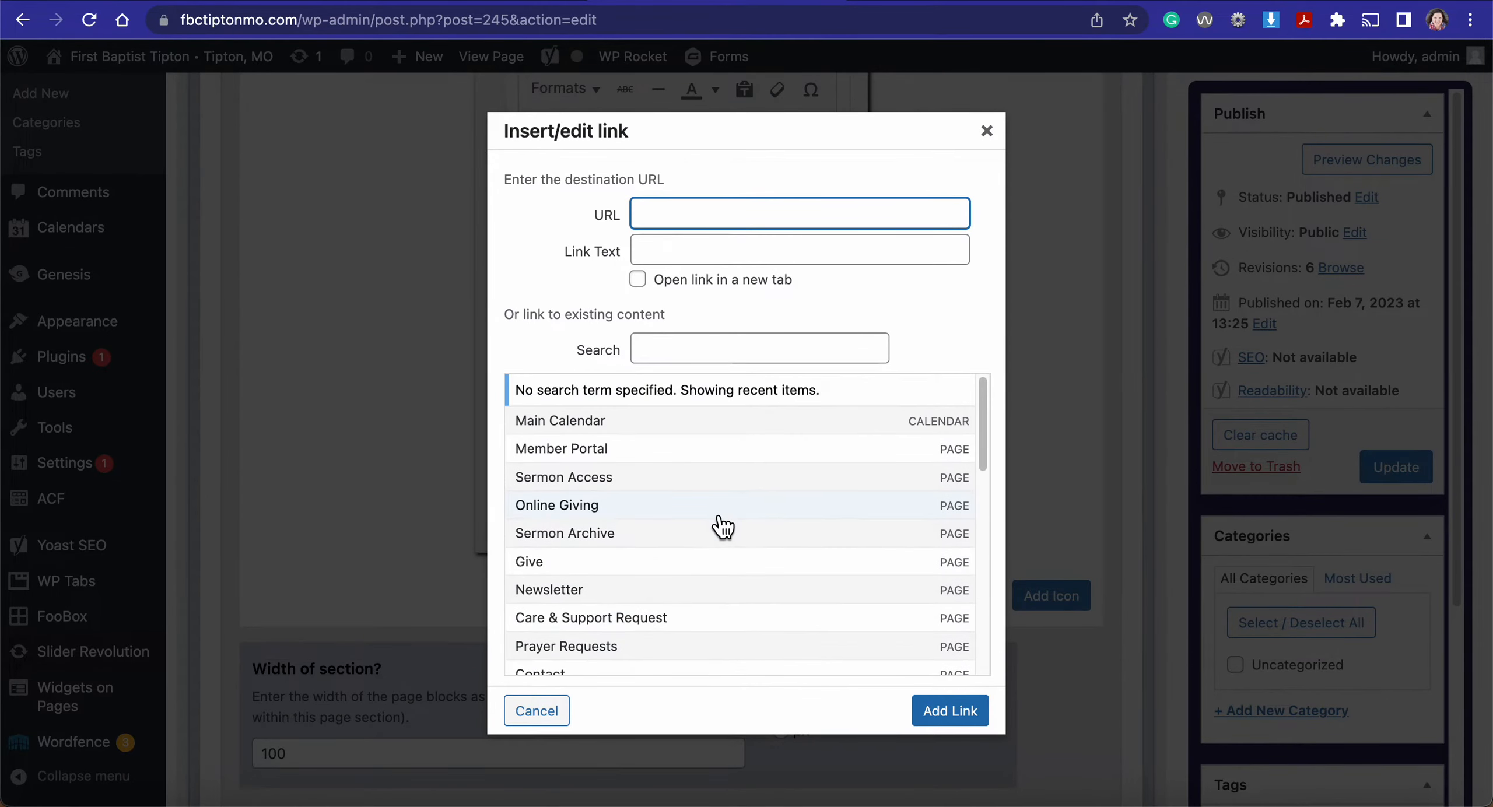
scroll(723, 528, "down", 4)
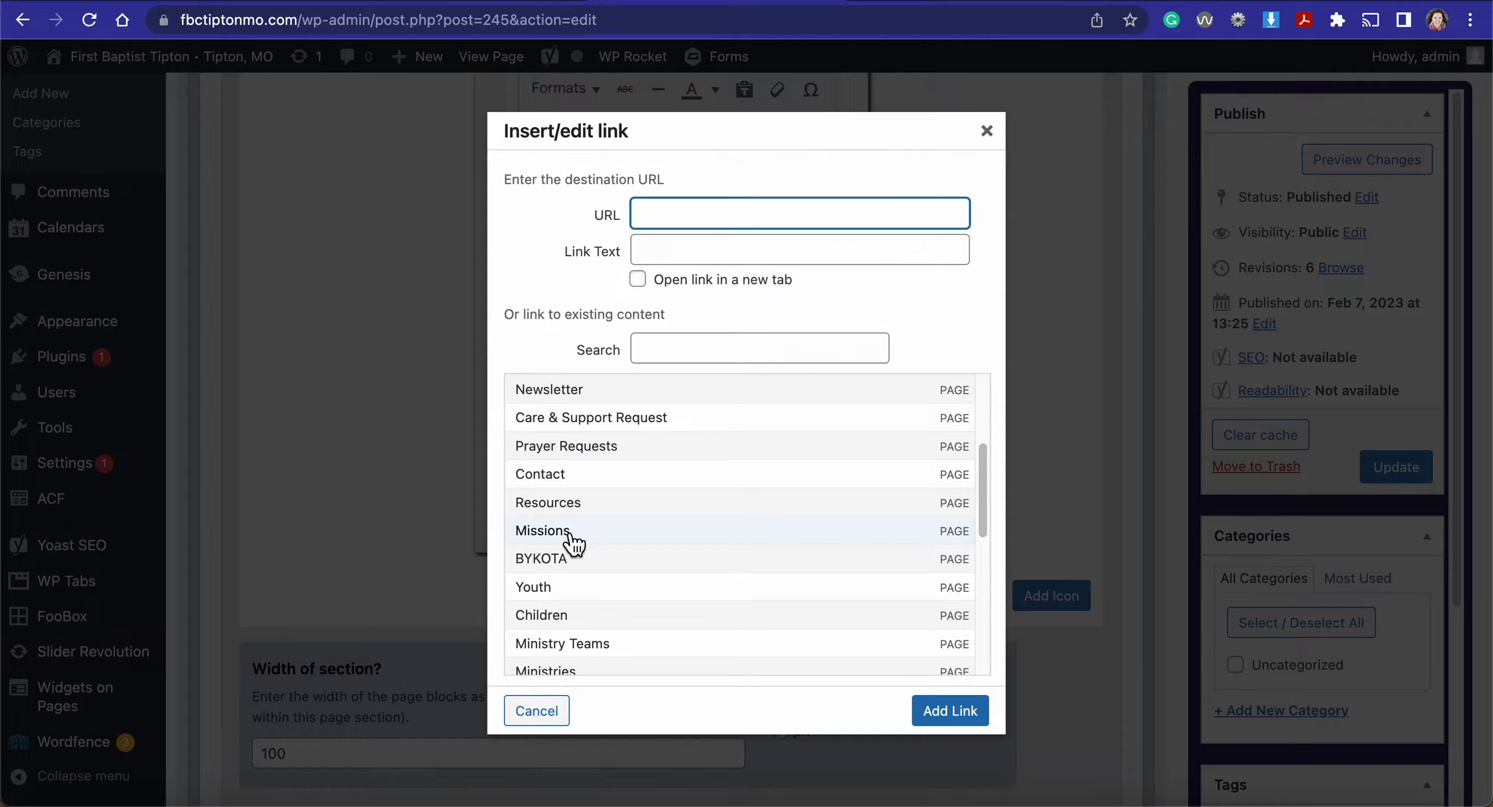
left_click(572, 531)
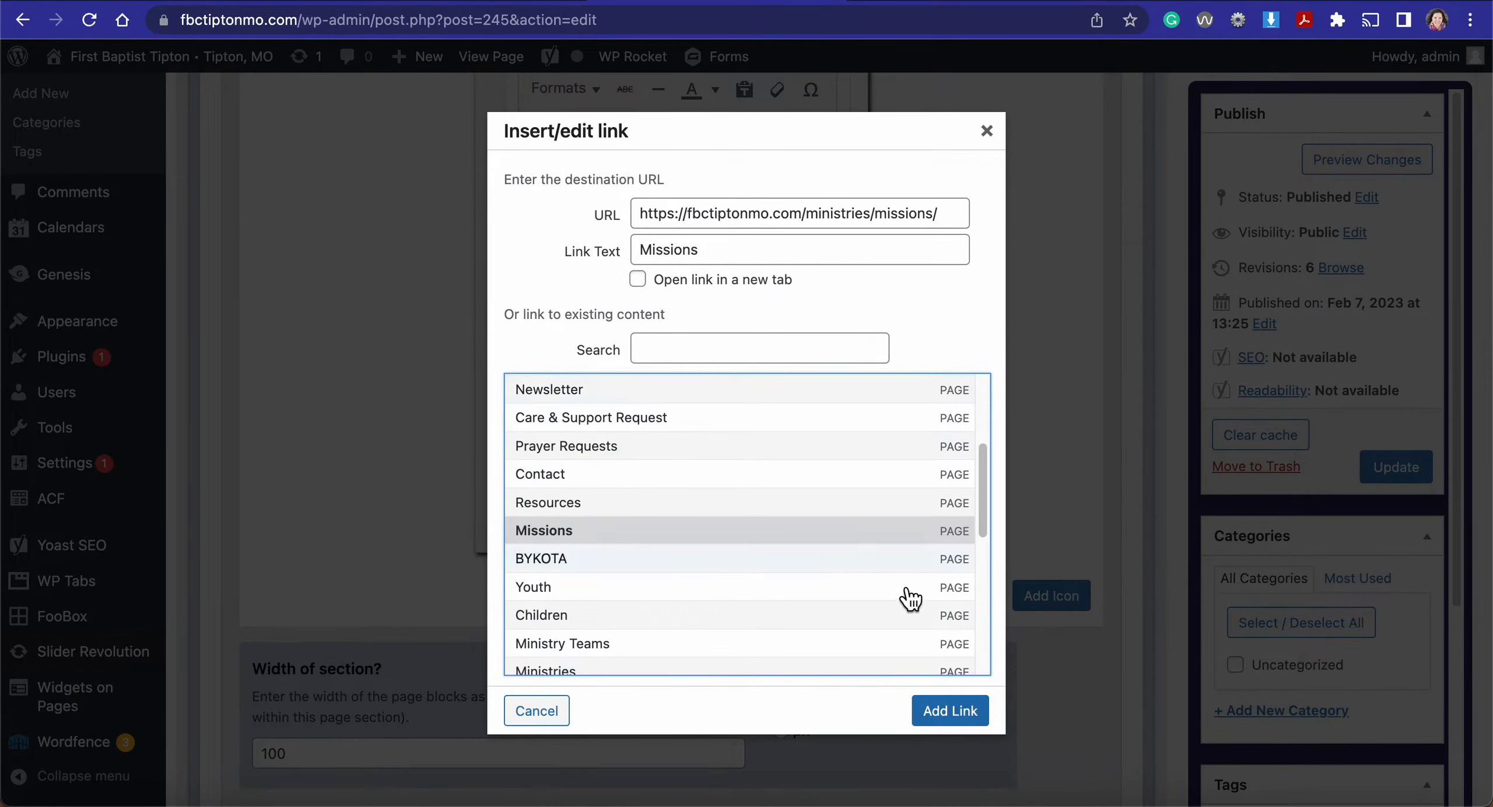
left_click(954, 711)
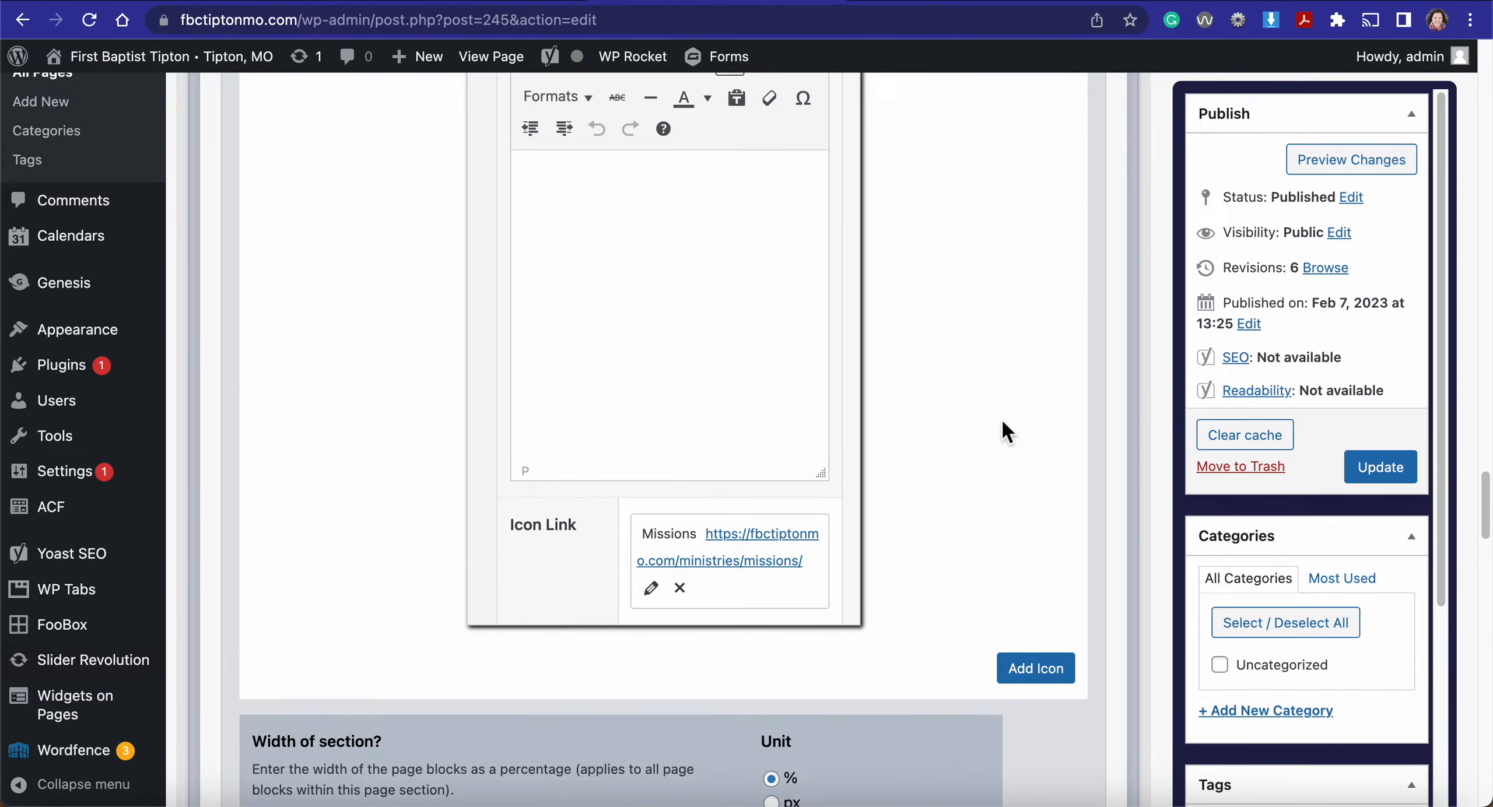
Step: Remove the fourth icon from the Icon Row and update the Events page
scroll(1001, 433, "up", 9)
mouse_move(784, 272)
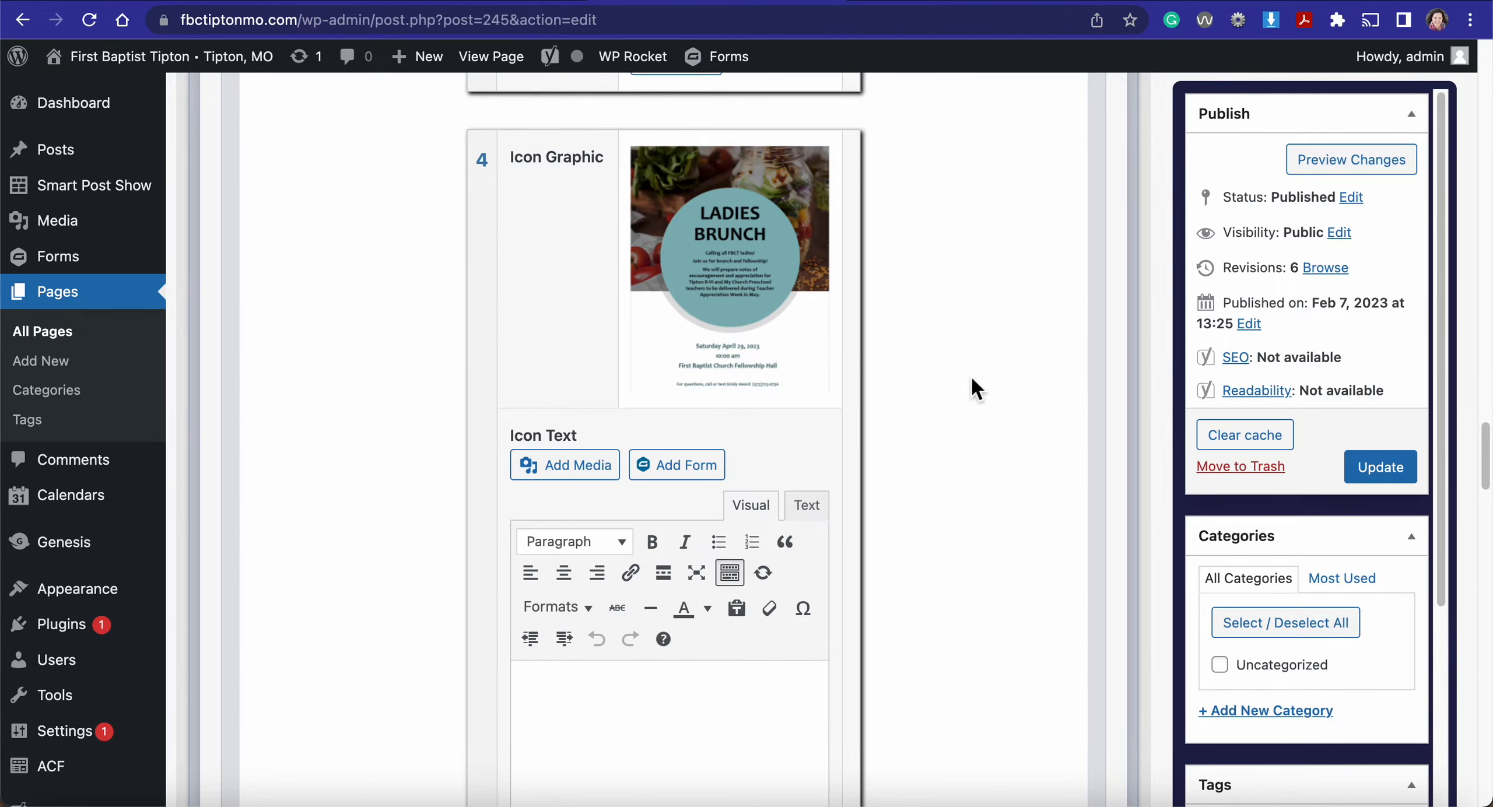
mouse_move(861, 236)
left_click(868, 165)
left_click(880, 125)
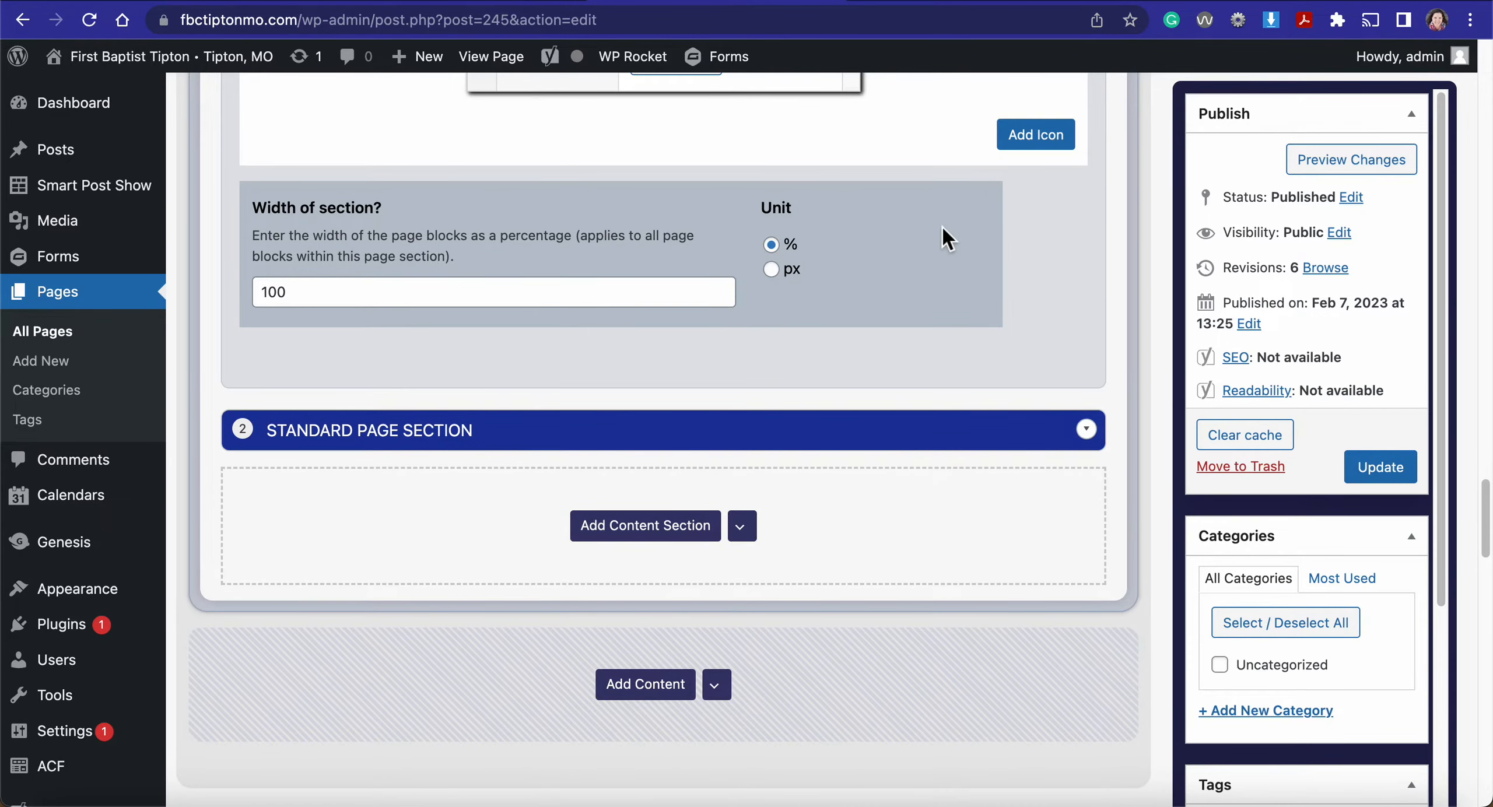
scroll(943, 229, "up", 6)
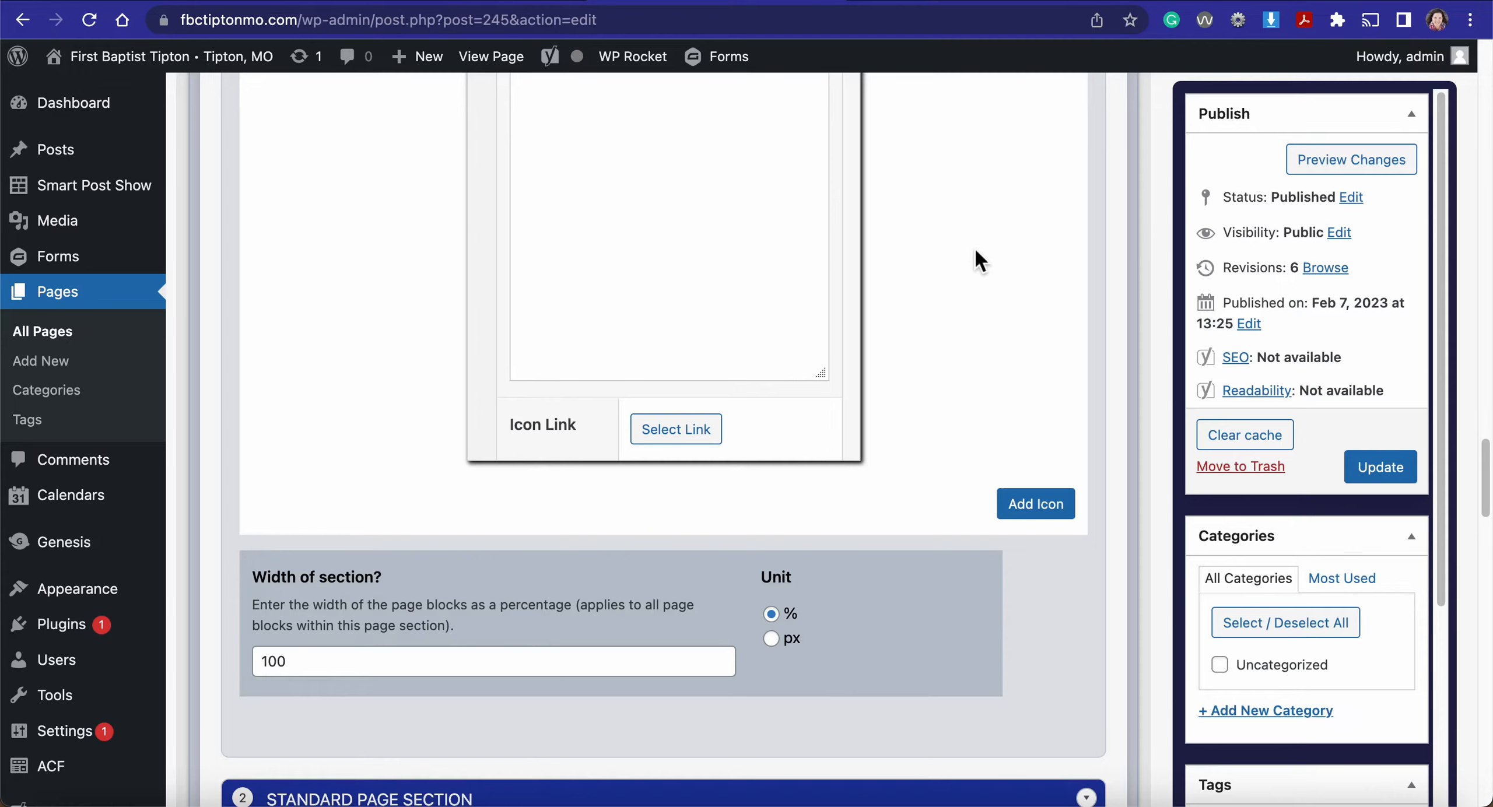
left_click(1371, 470)
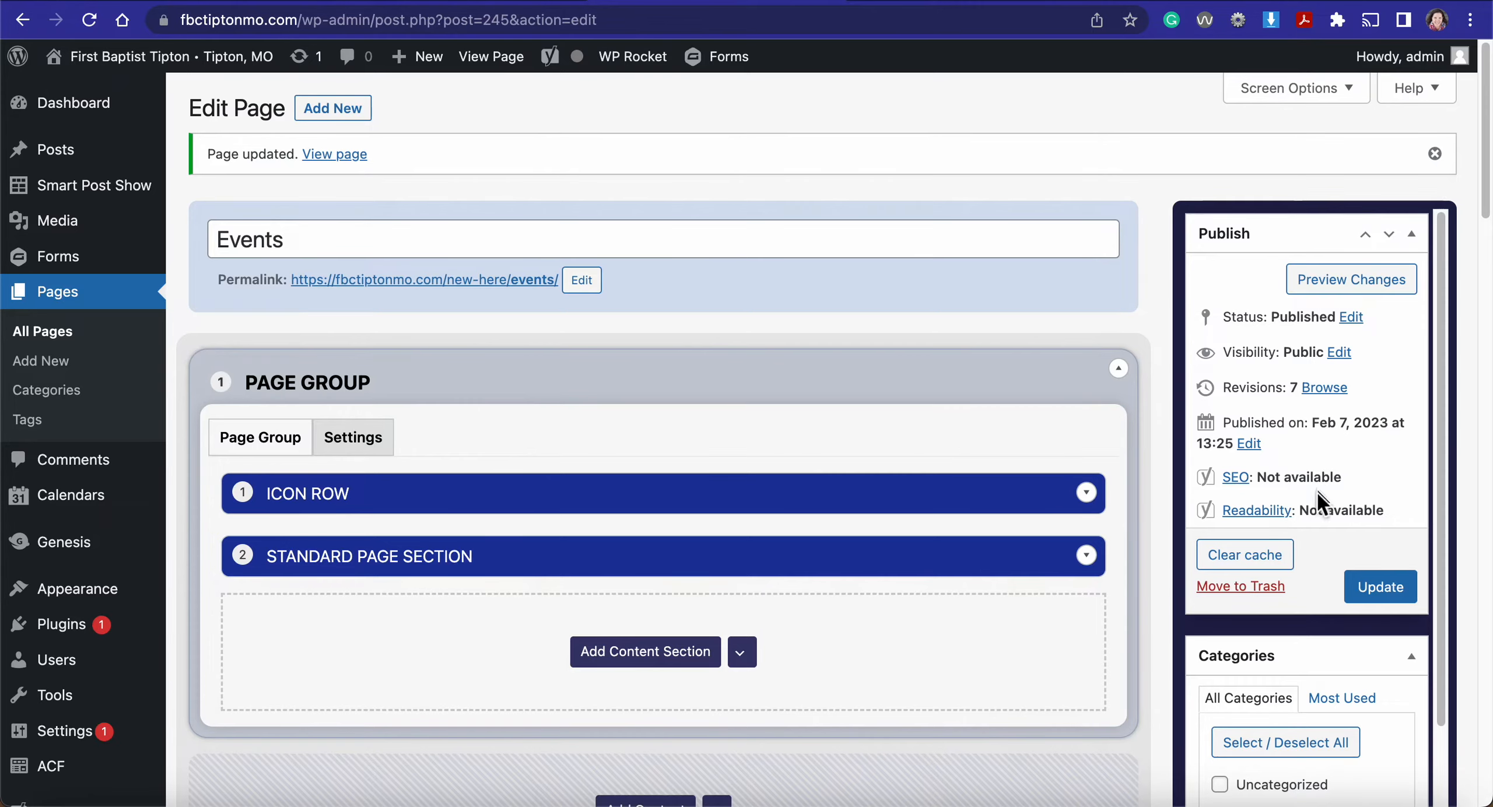
Step: Look over the Events page's collapsed sections and open the site's navigation menu editor
scroll(876, 407, "down", 3)
scroll(876, 406, "down", 2)
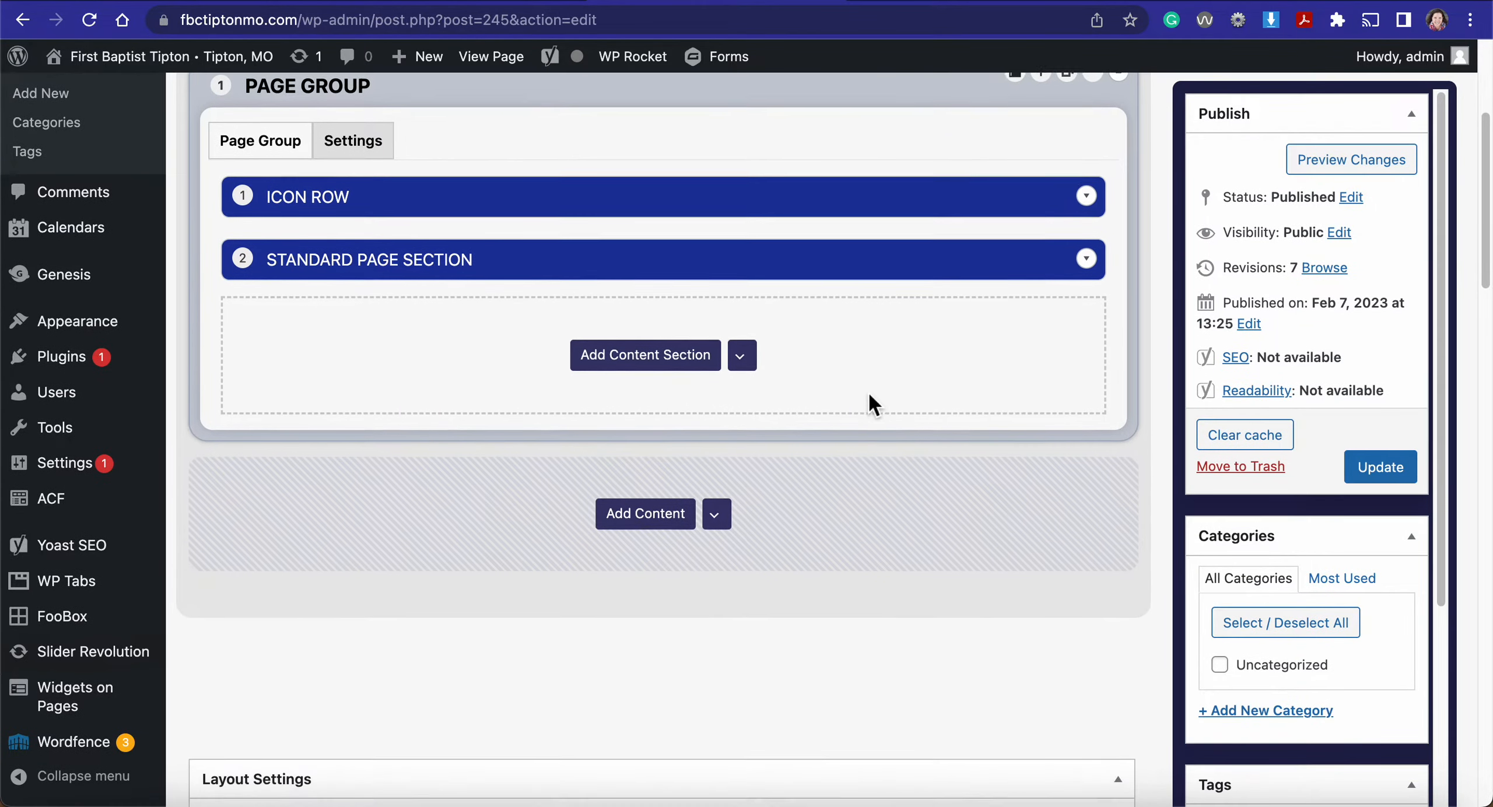
mouse_move(99, 327)
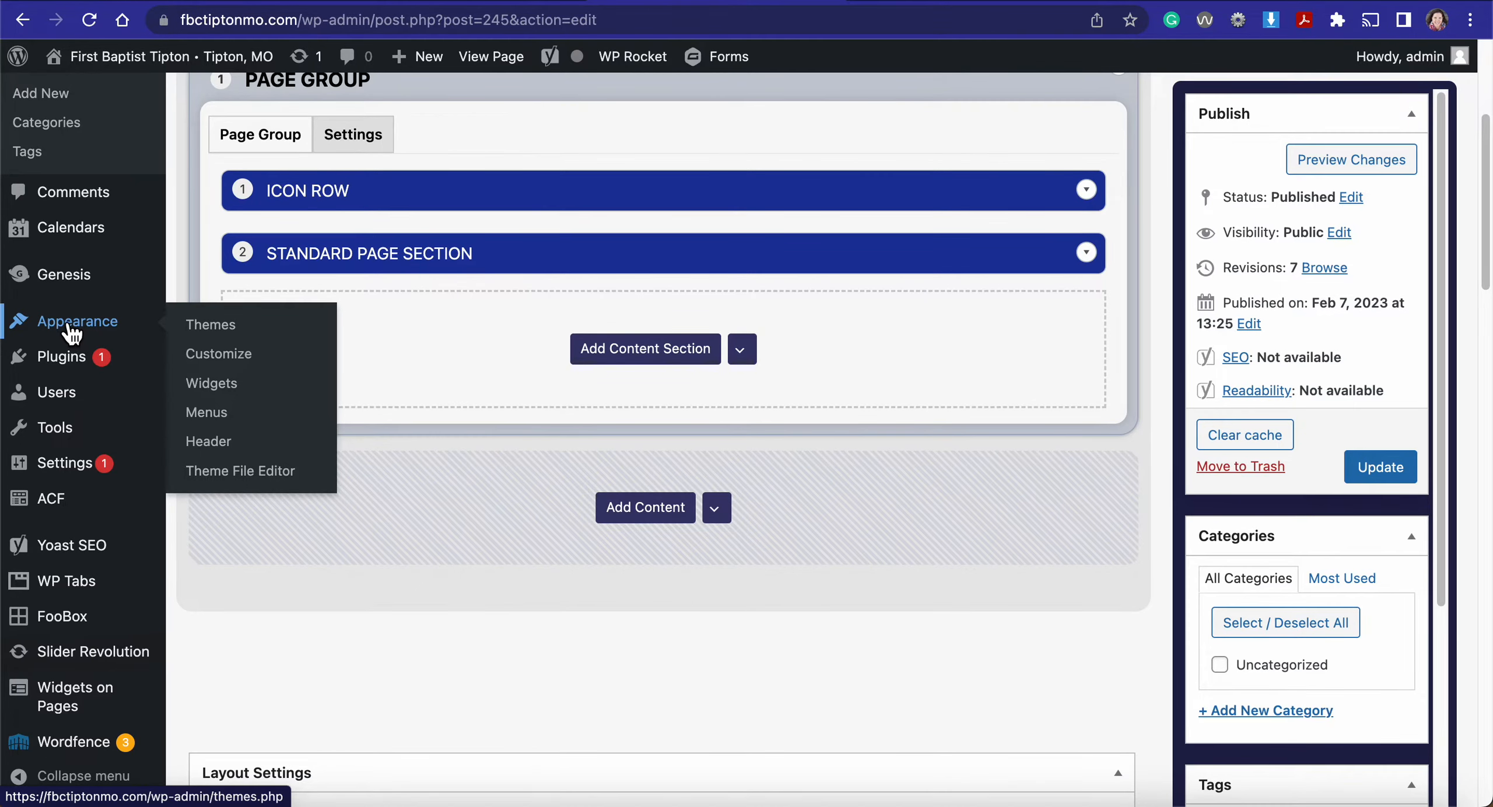
left_click(220, 424)
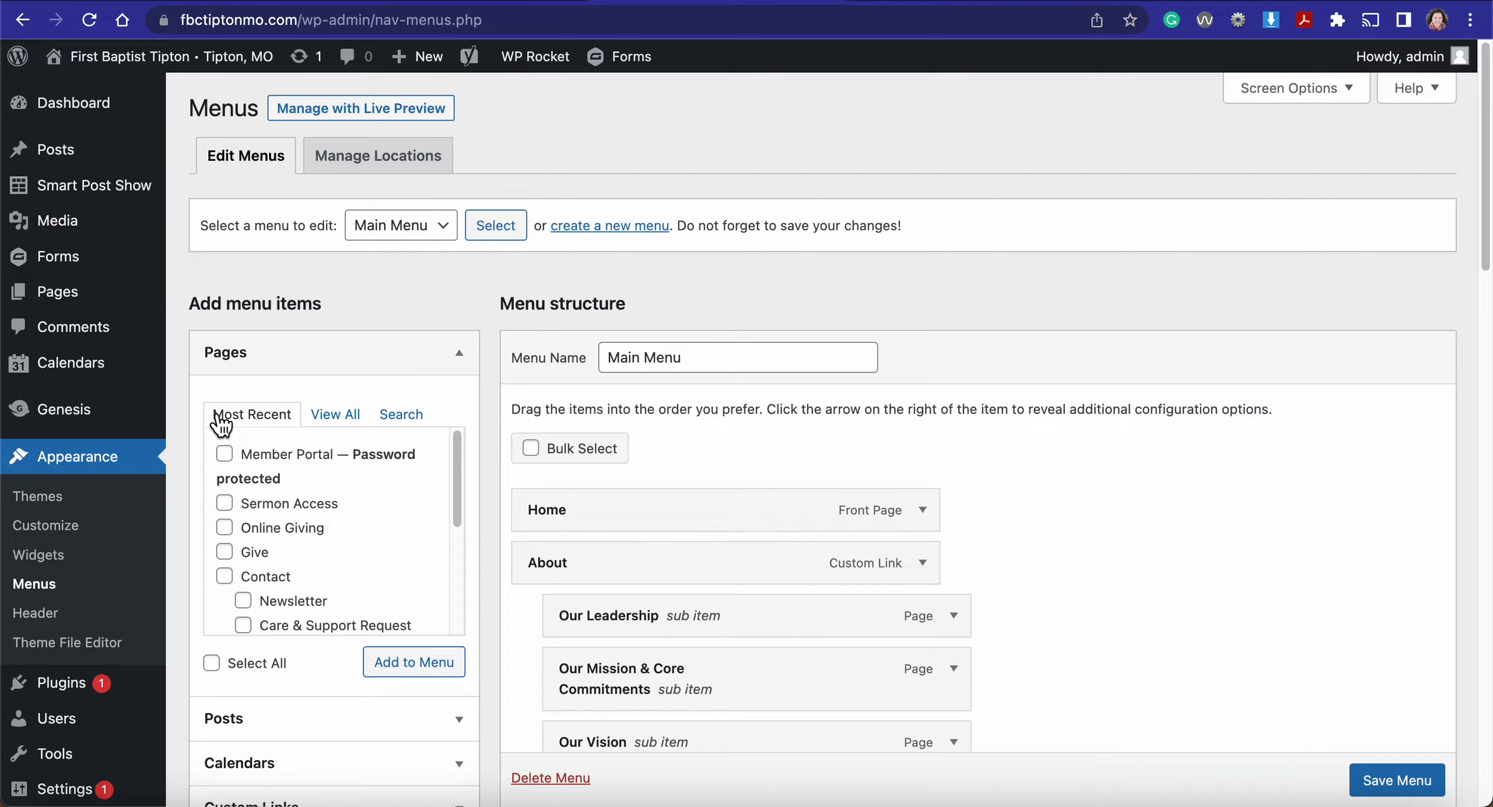
Step: Examine the Main Menu structure, including its top-level items, their sub items and the Menu Settings
scroll(1171, 548, "down", 3)
scroll(1167, 540, "down", 3)
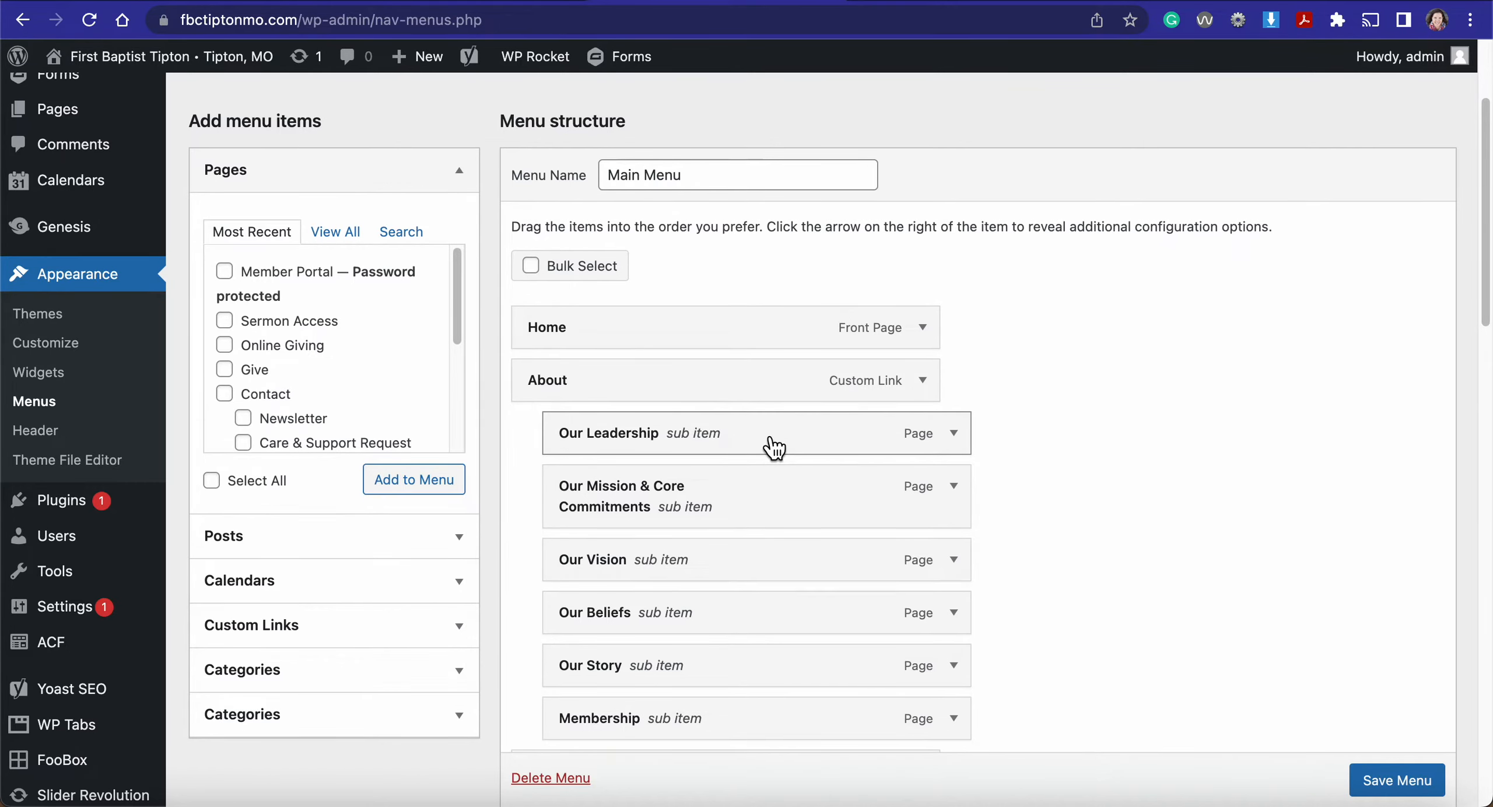
scroll(774, 448, "down", 3)
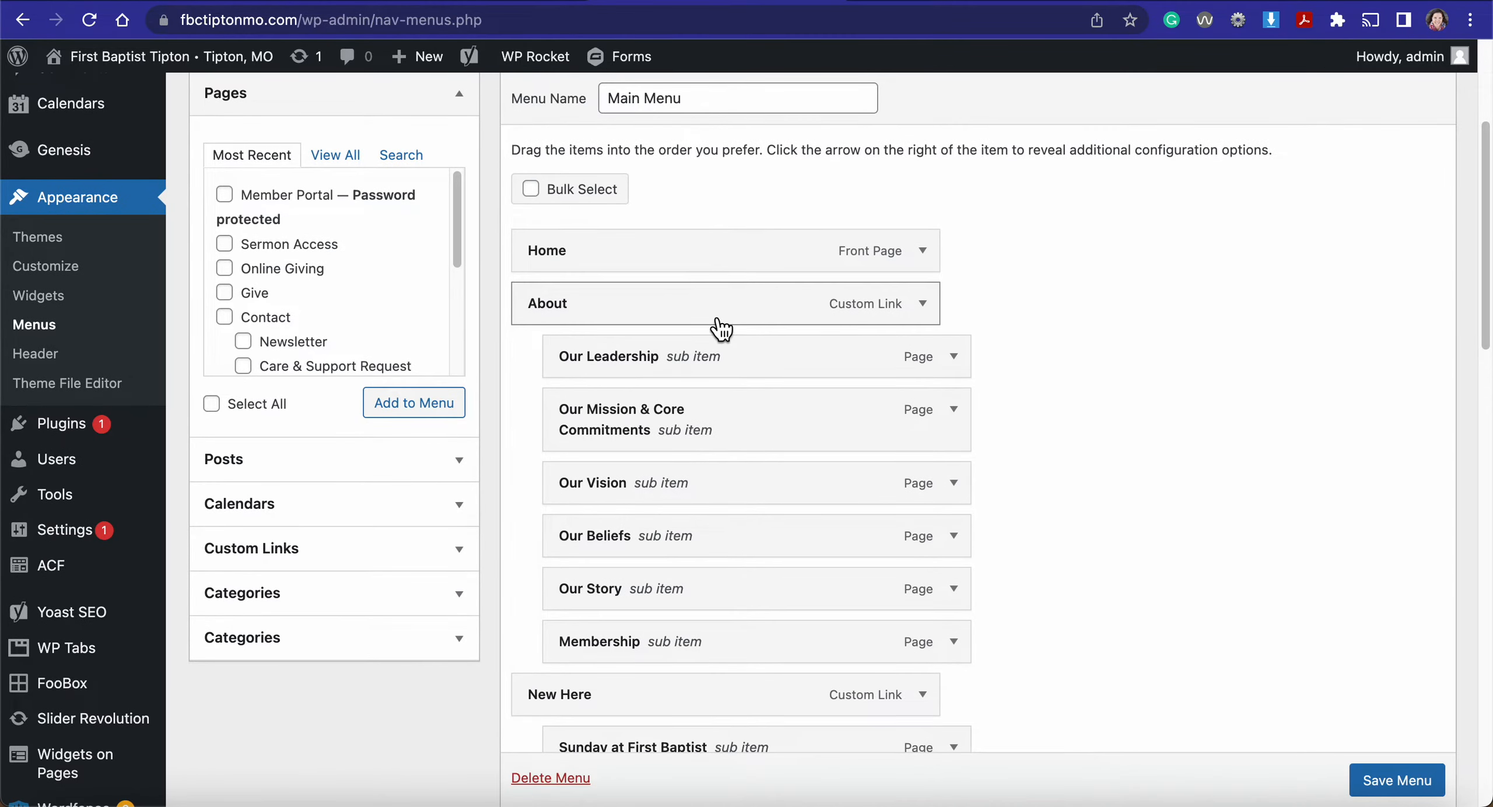
mouse_move(720, 316)
left_mouse_down()
mouse_move(761, 238)
mouse_move(737, 321)
left_mouse_up()
mouse_move(720, 373)
left_mouse_down()
mouse_move(683, 370)
mouse_move(733, 374)
left_mouse_up()
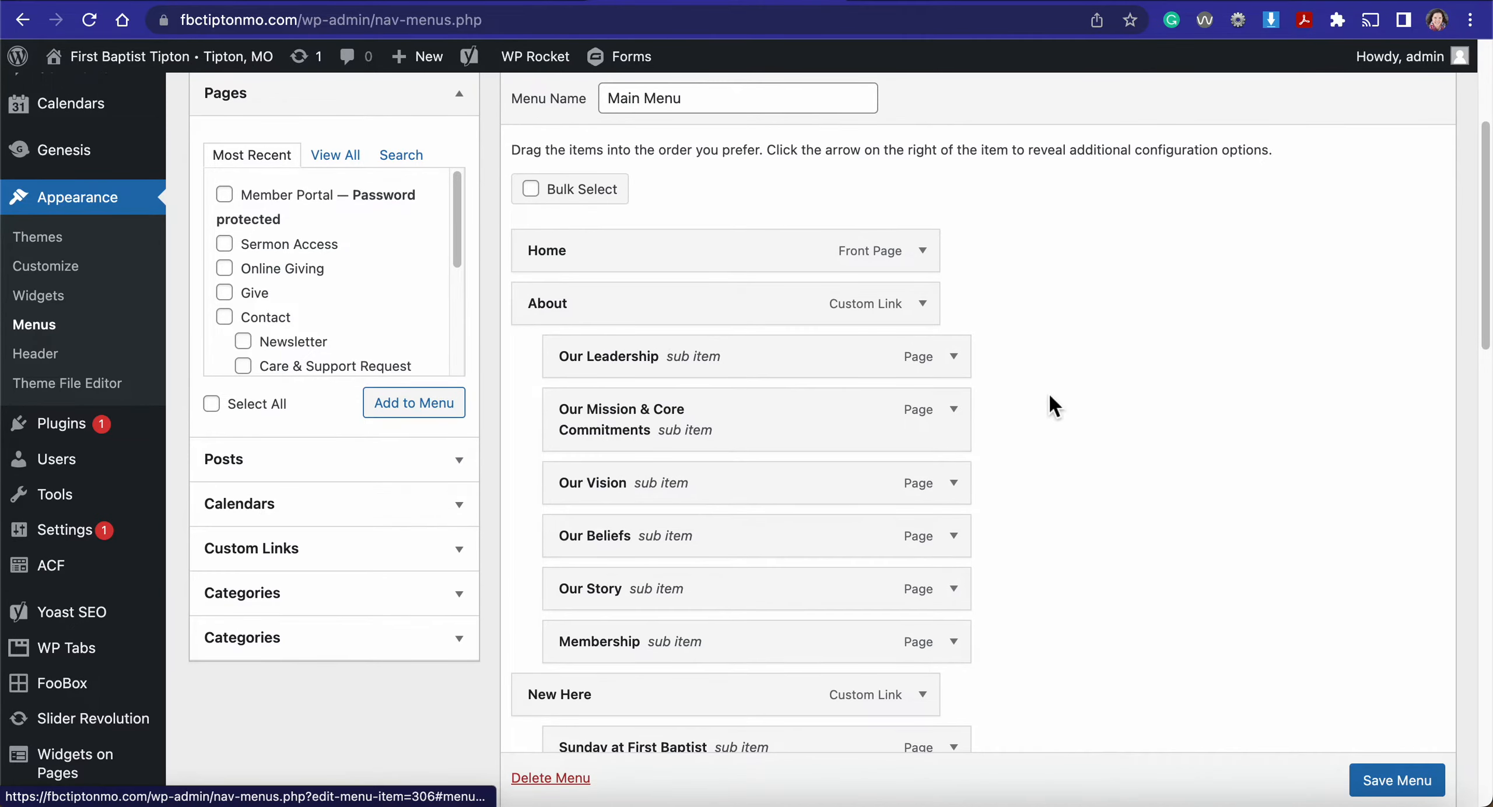
scroll(1056, 402, "down", 4)
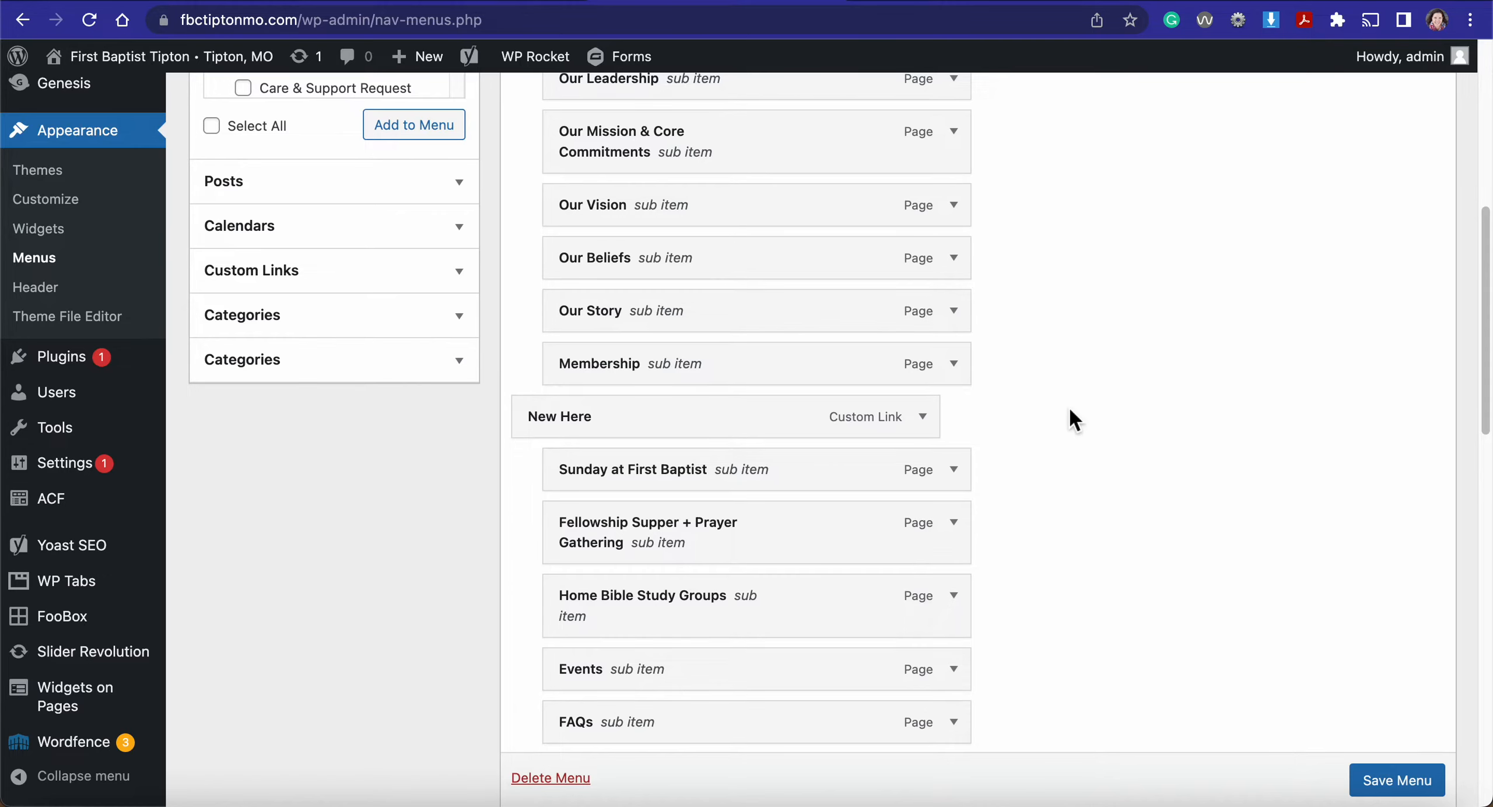
scroll(1073, 455, "down", 5)
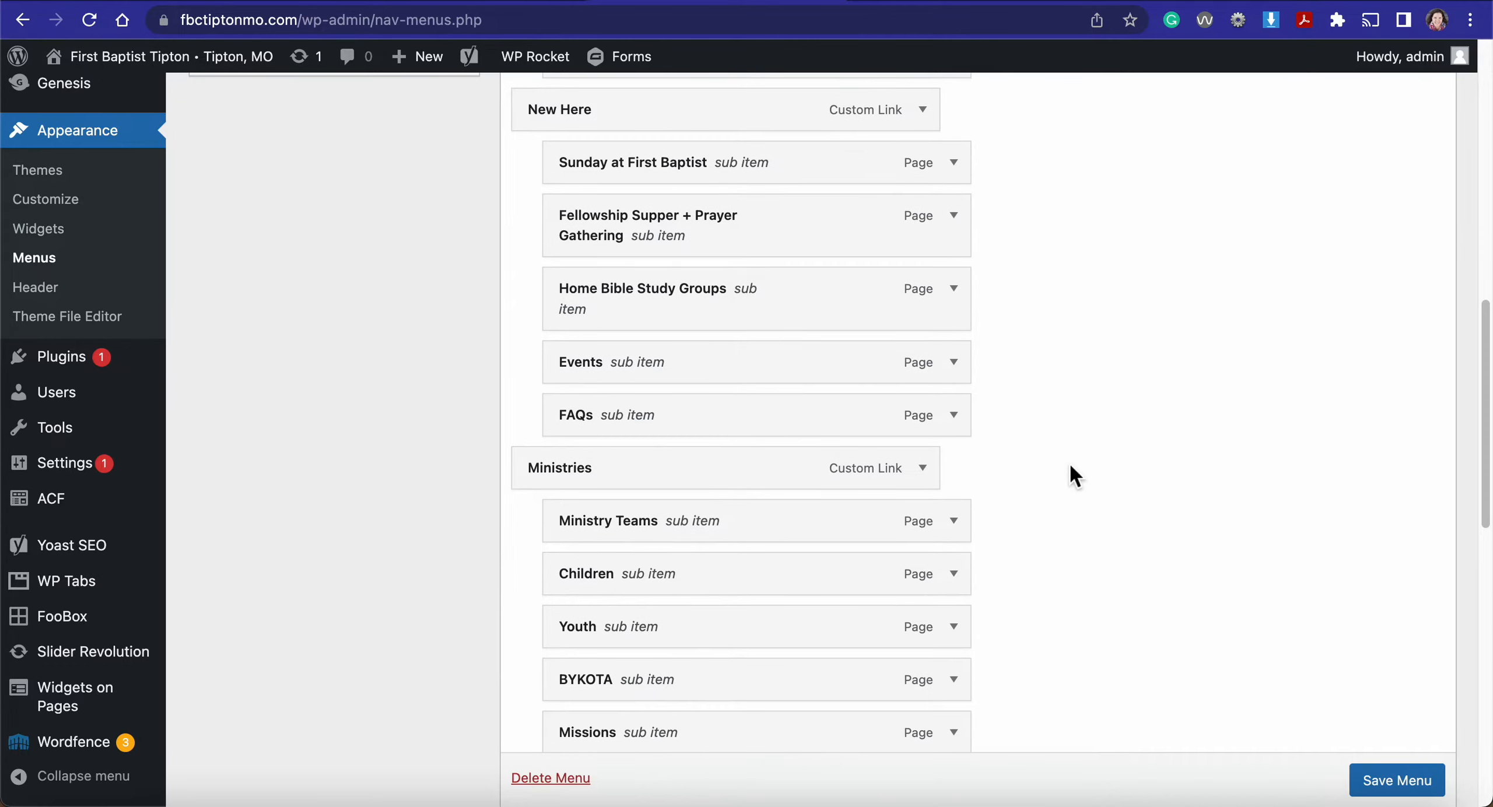
scroll(1068, 462, "down", 15)
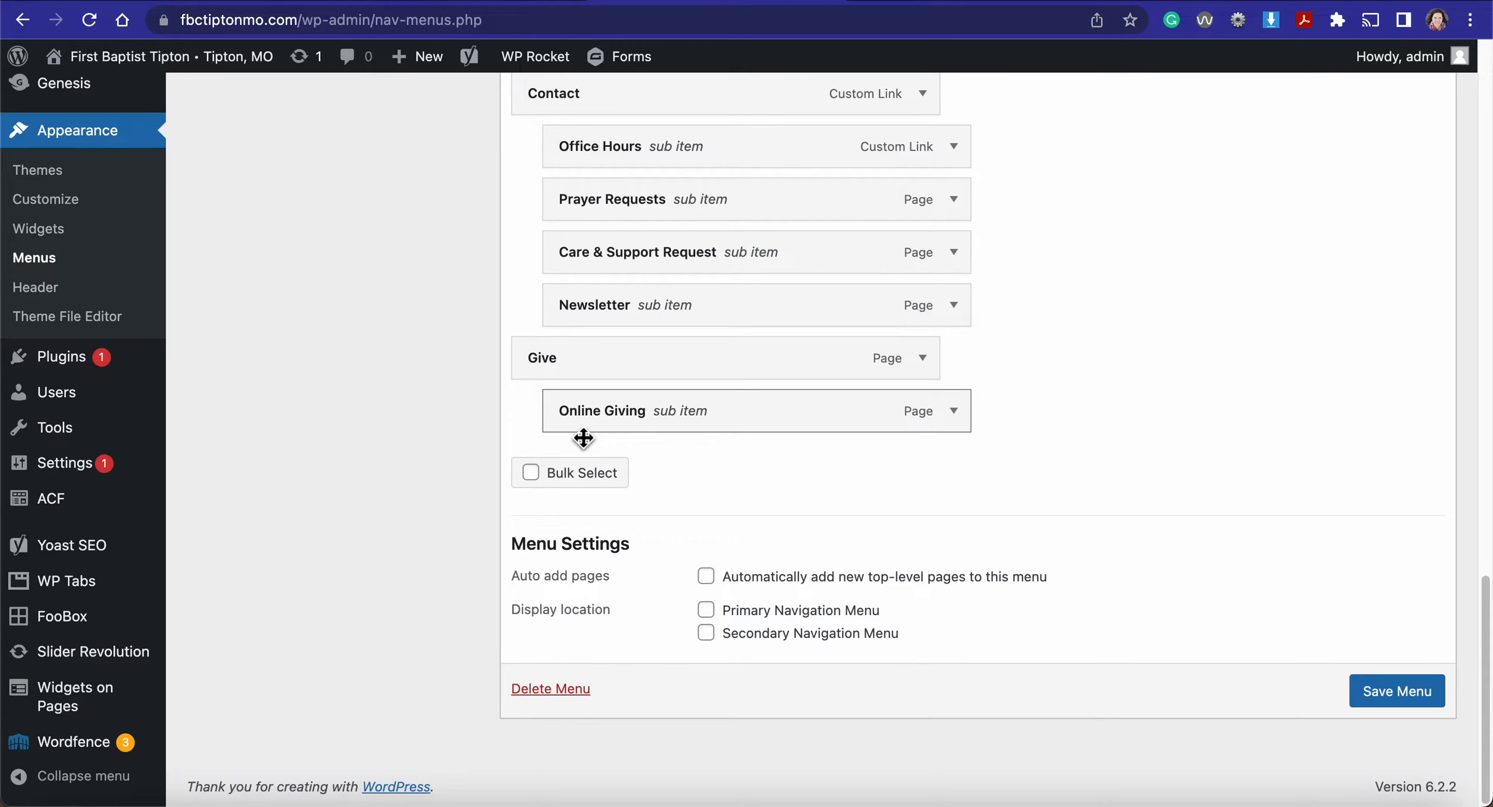
scroll(803, 370, "up", 1)
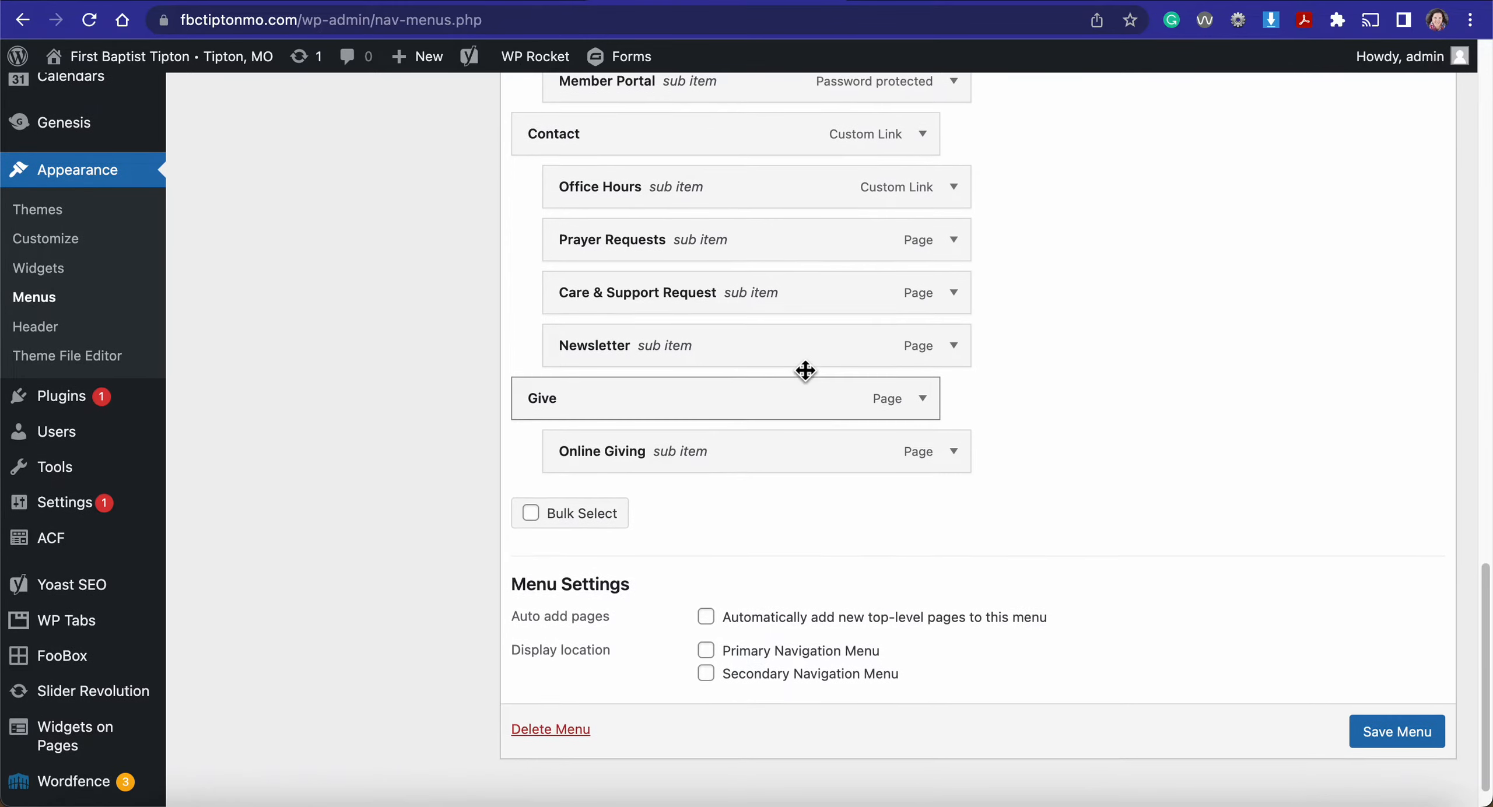
scroll(806, 371, "up", 8)
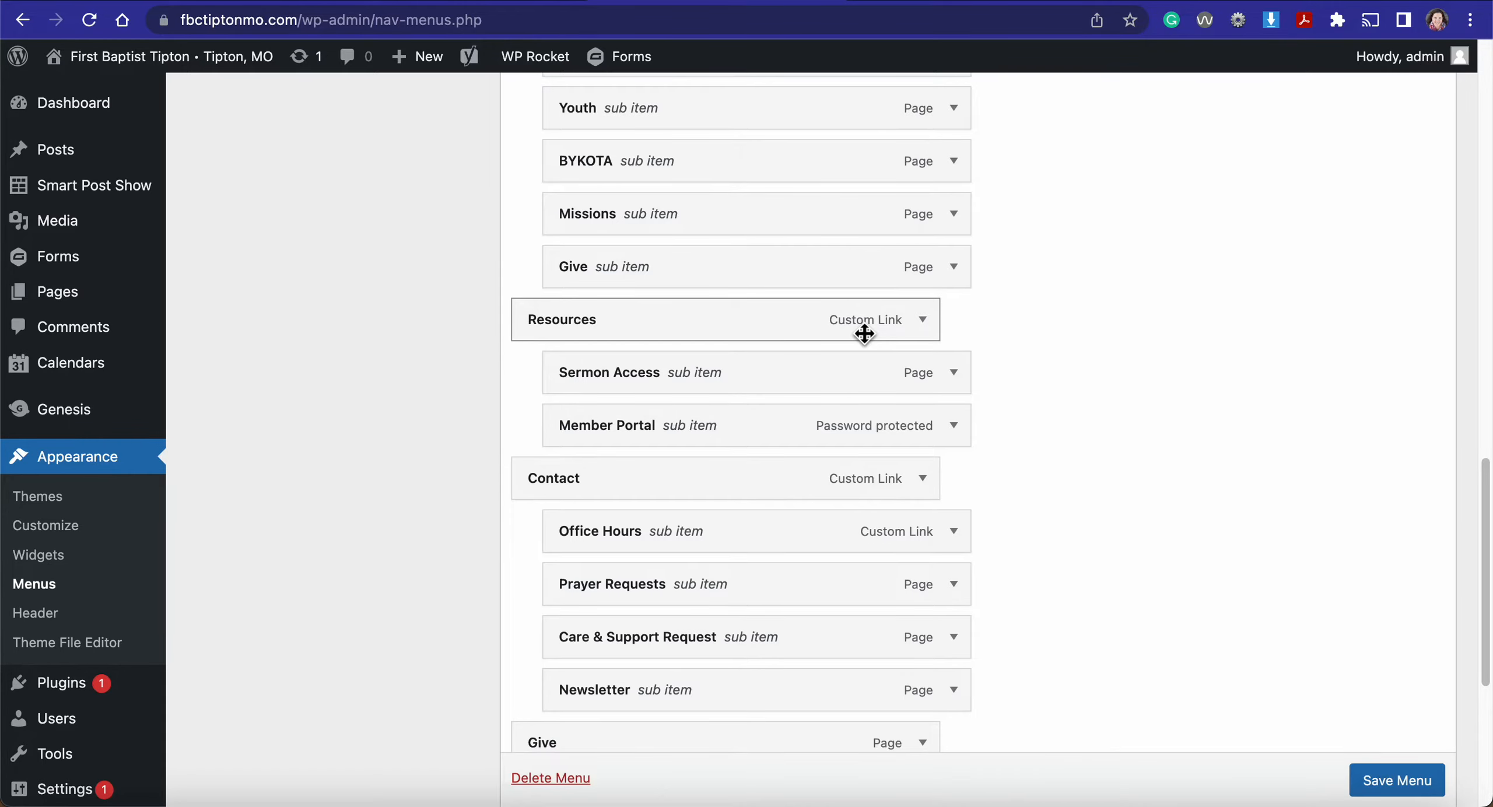
scroll(865, 334, "up", 15)
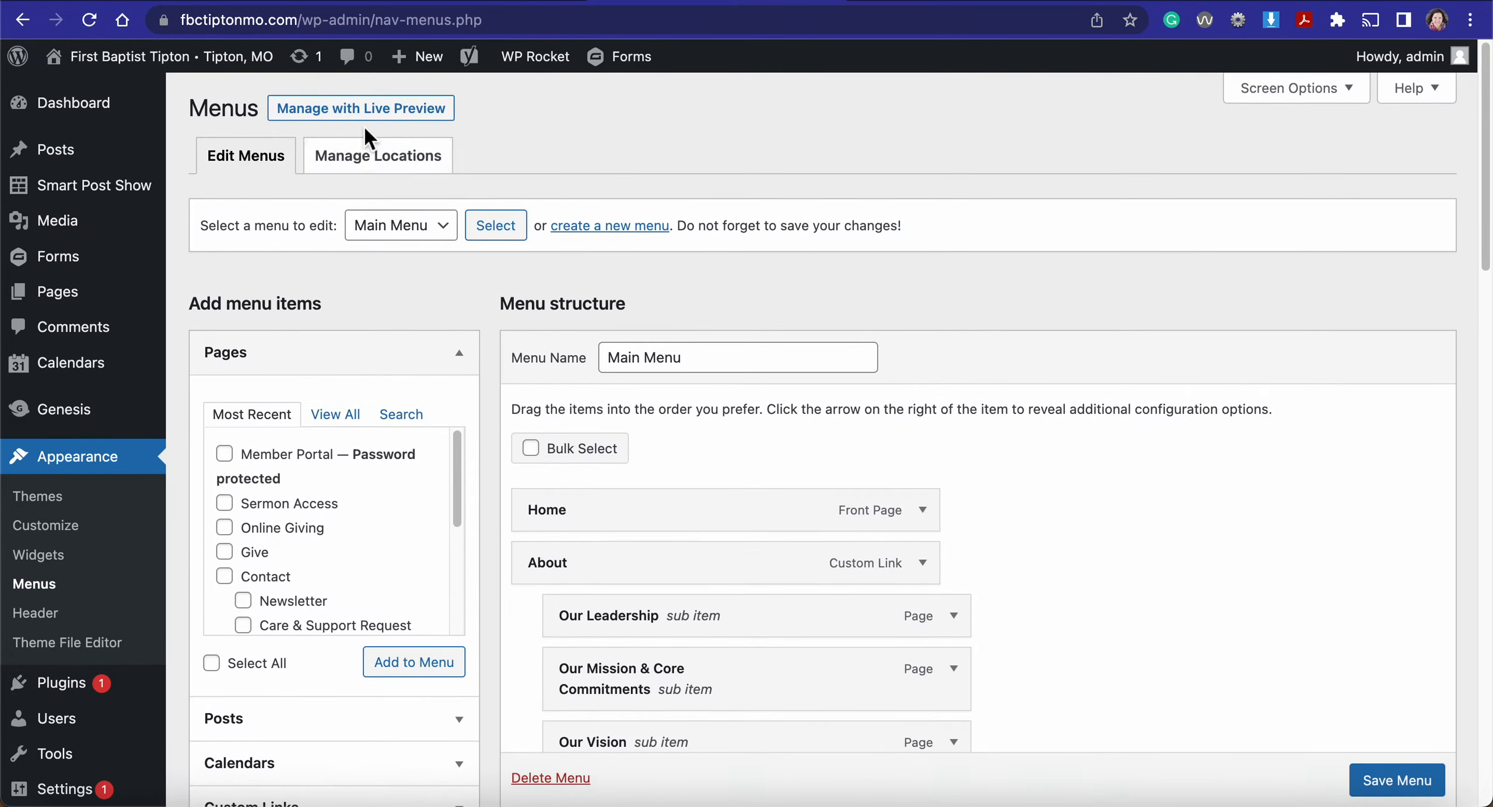
Step: Leave the menu editor without saving, visit the live site, and look through its homepage
mouse_move(259, 64)
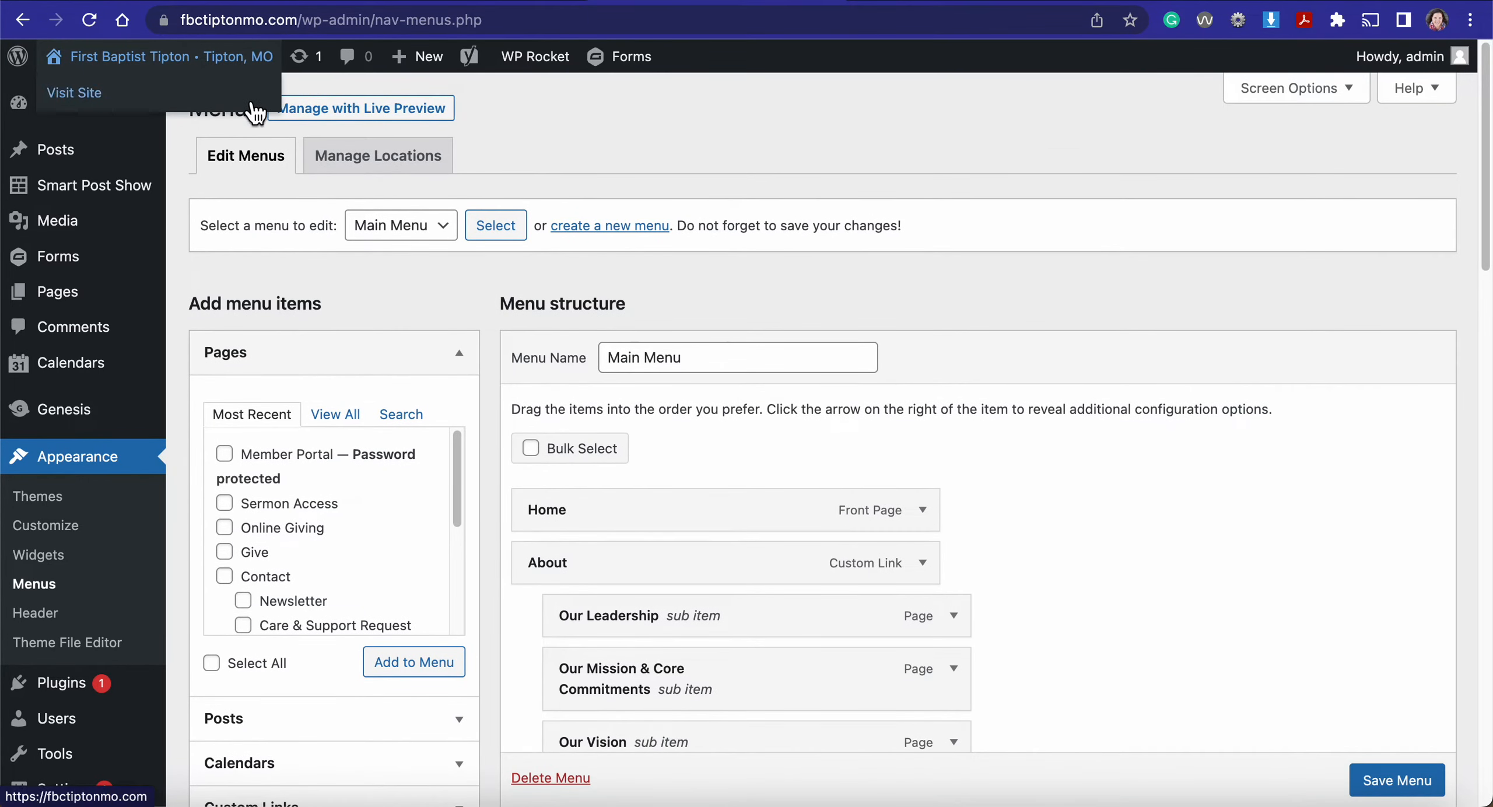
left_click(255, 110)
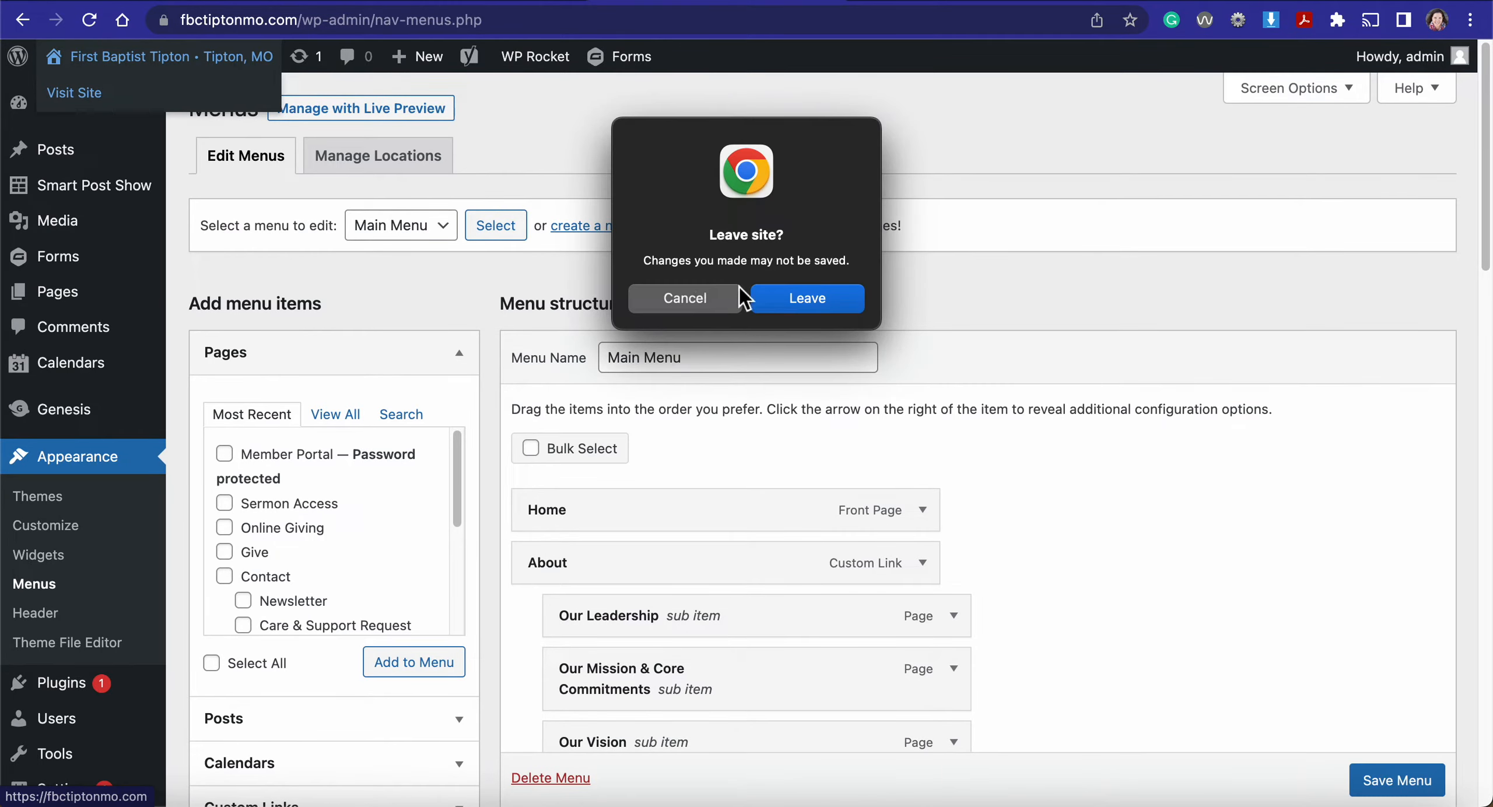
left_click(777, 302)
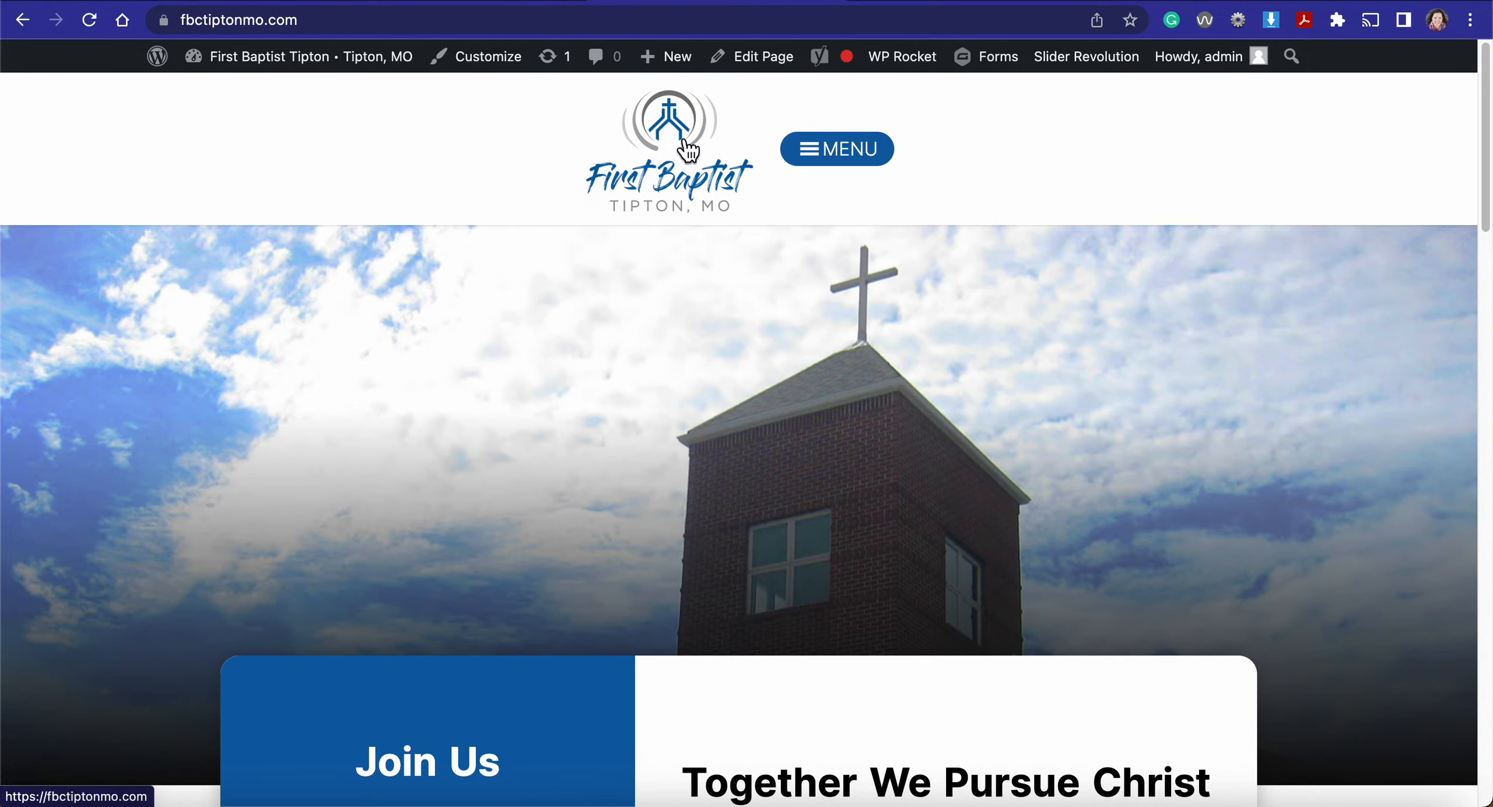
scroll(647, 162, "down", 10)
scroll(648, 161, "down", 10)
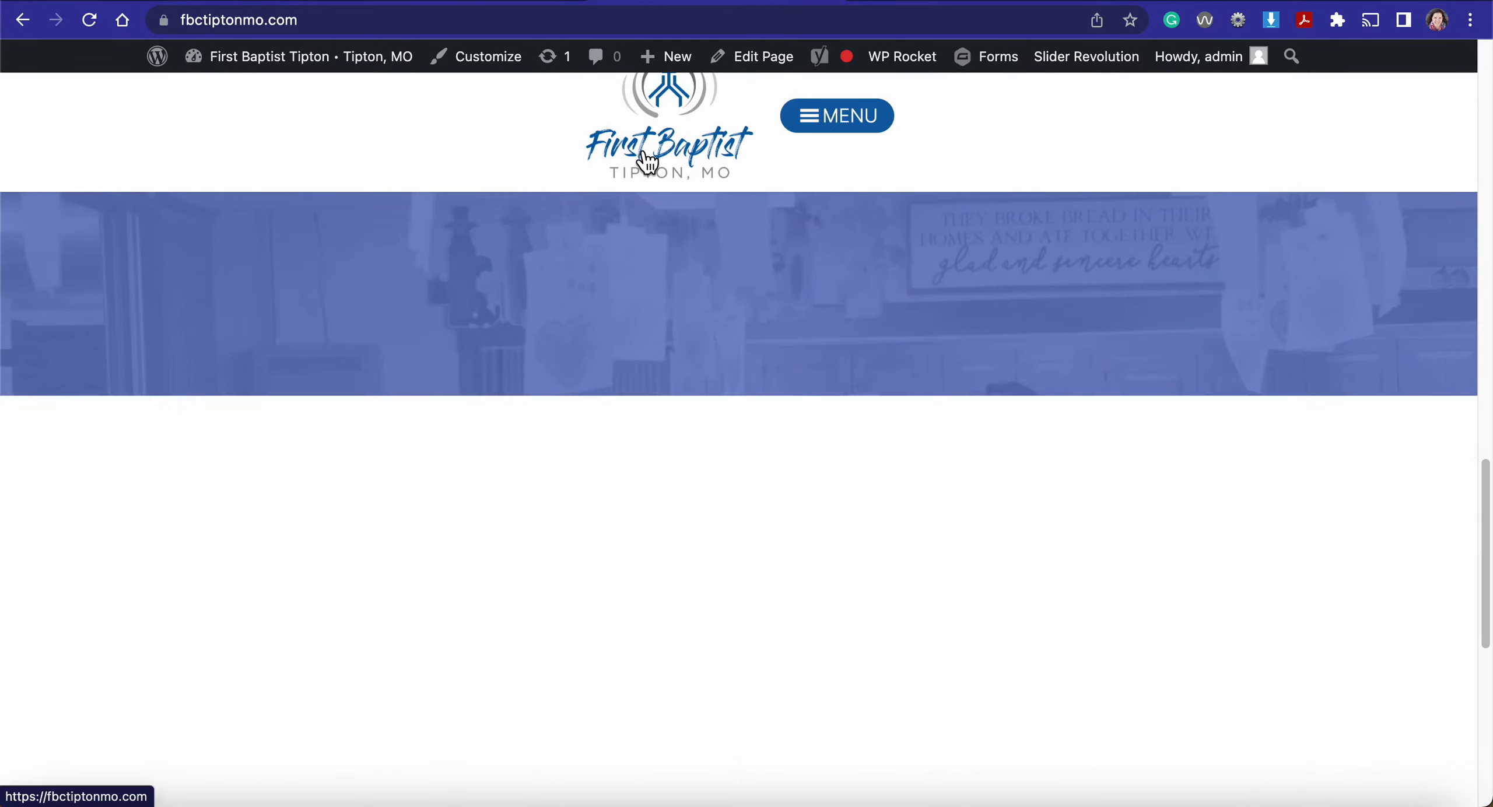
scroll(934, 546, "up", 20)
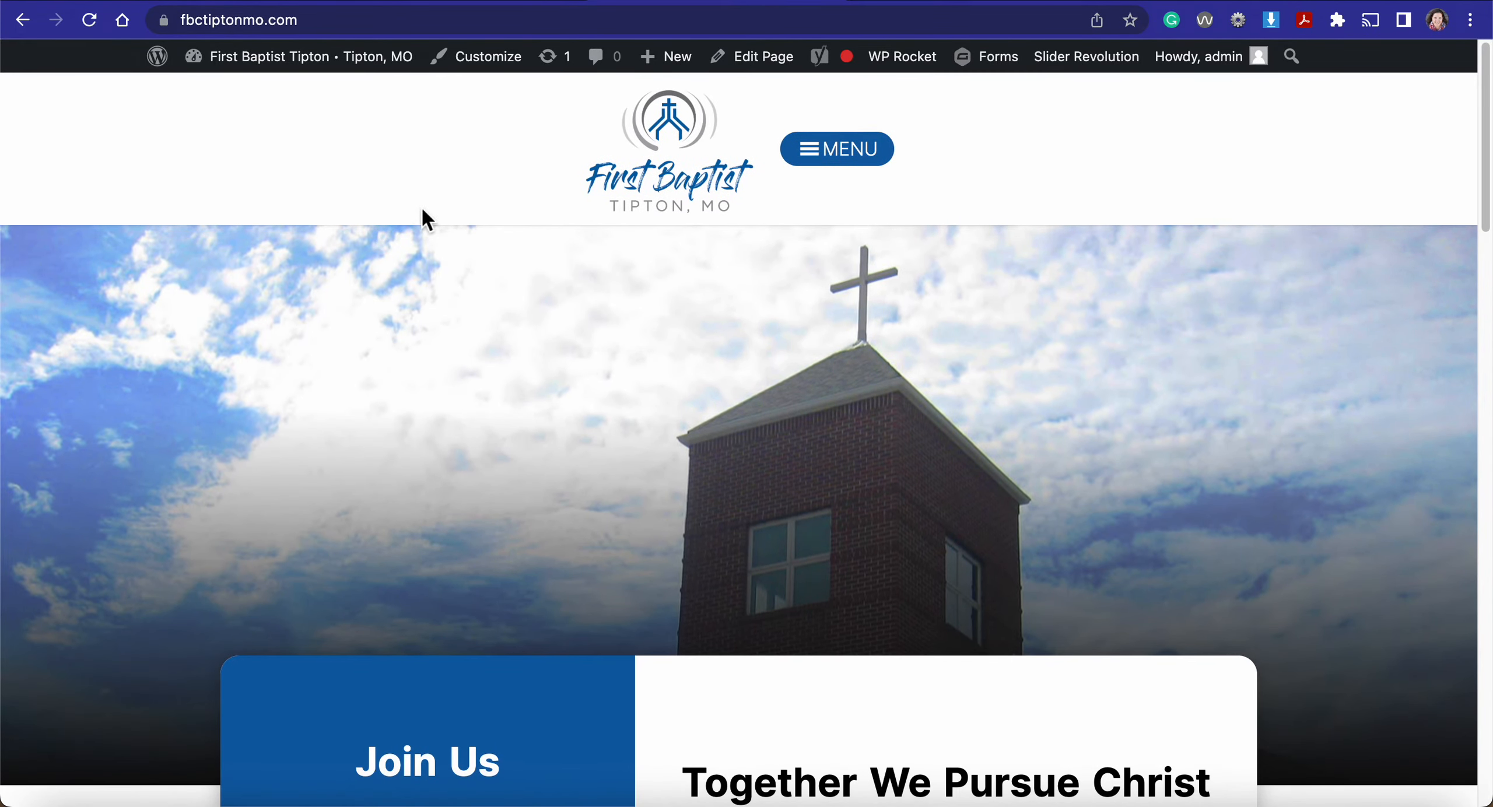
Step: Return to the site's dashboard and open the Widgets screen under Appearance
mouse_move(352, 82)
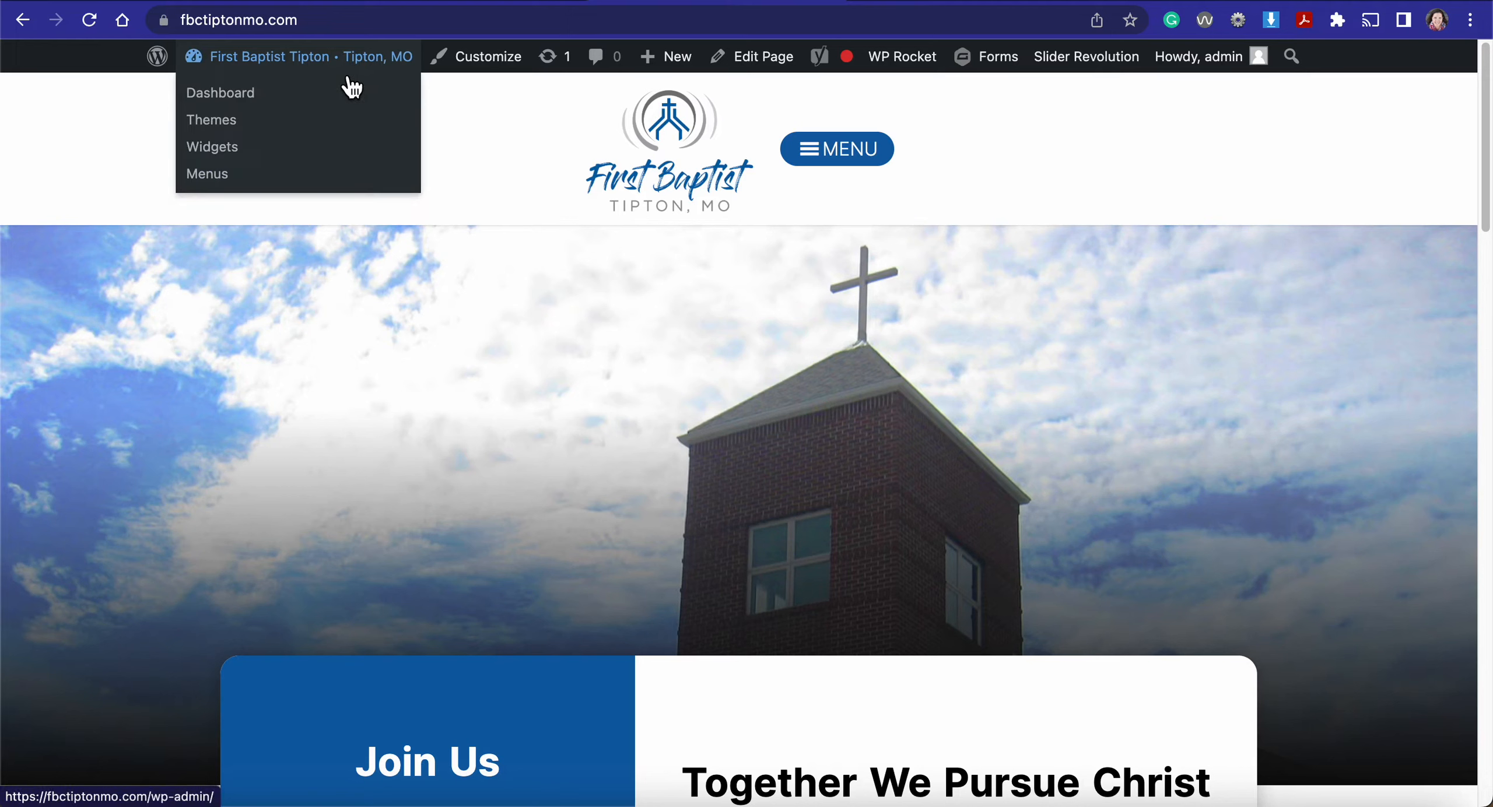
left_click(302, 94)
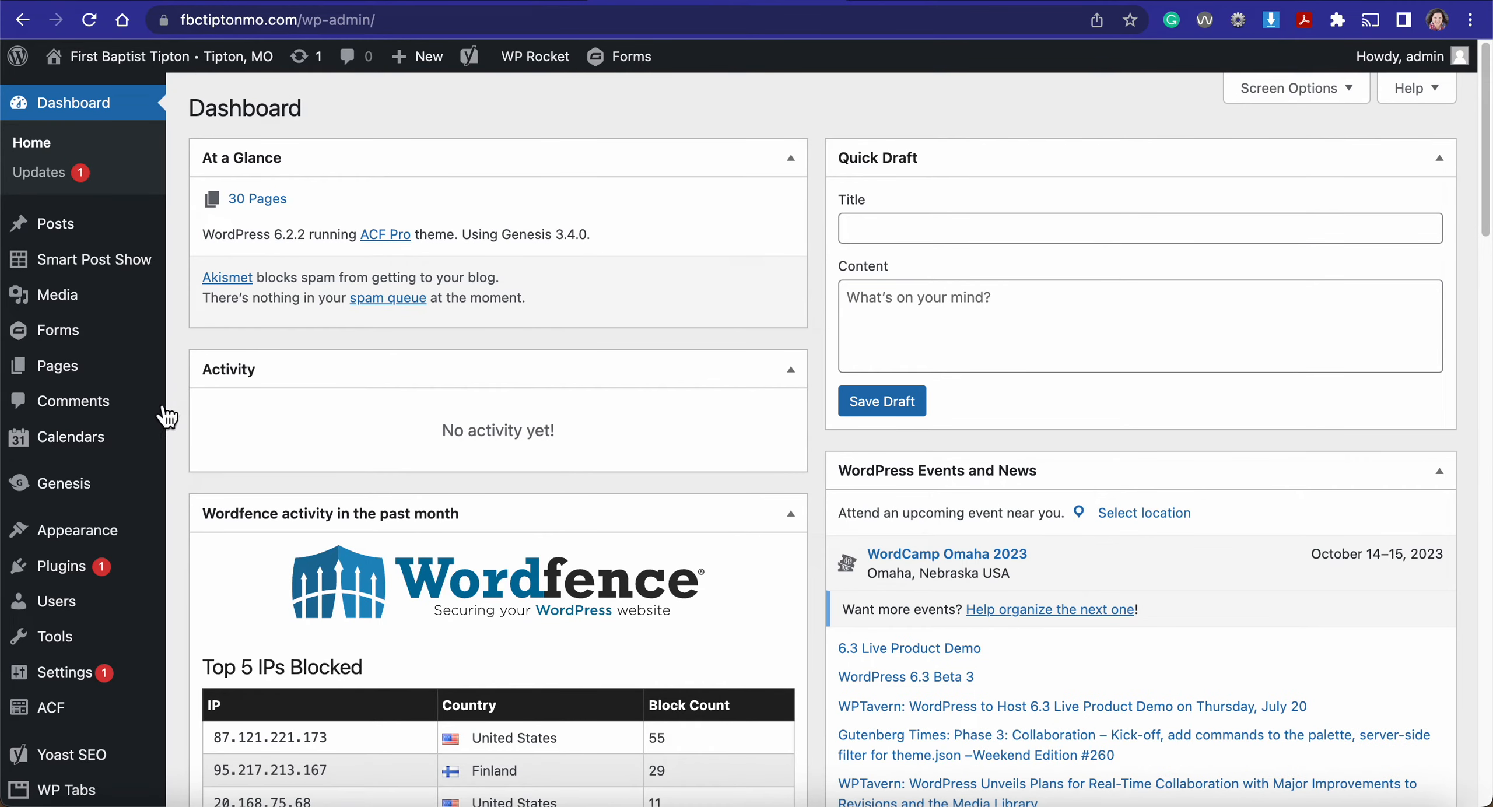
mouse_move(105, 547)
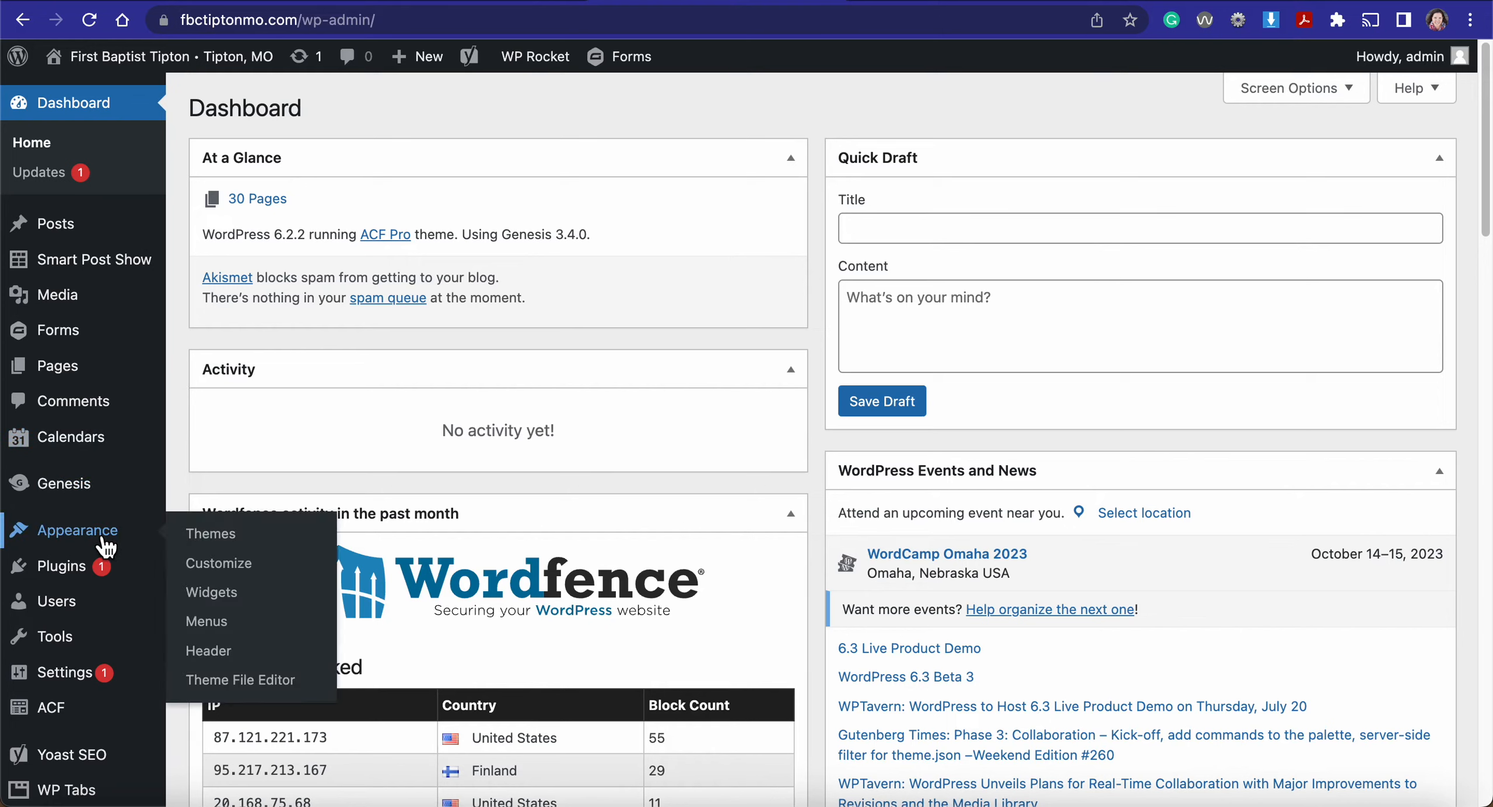
left_click(238, 607)
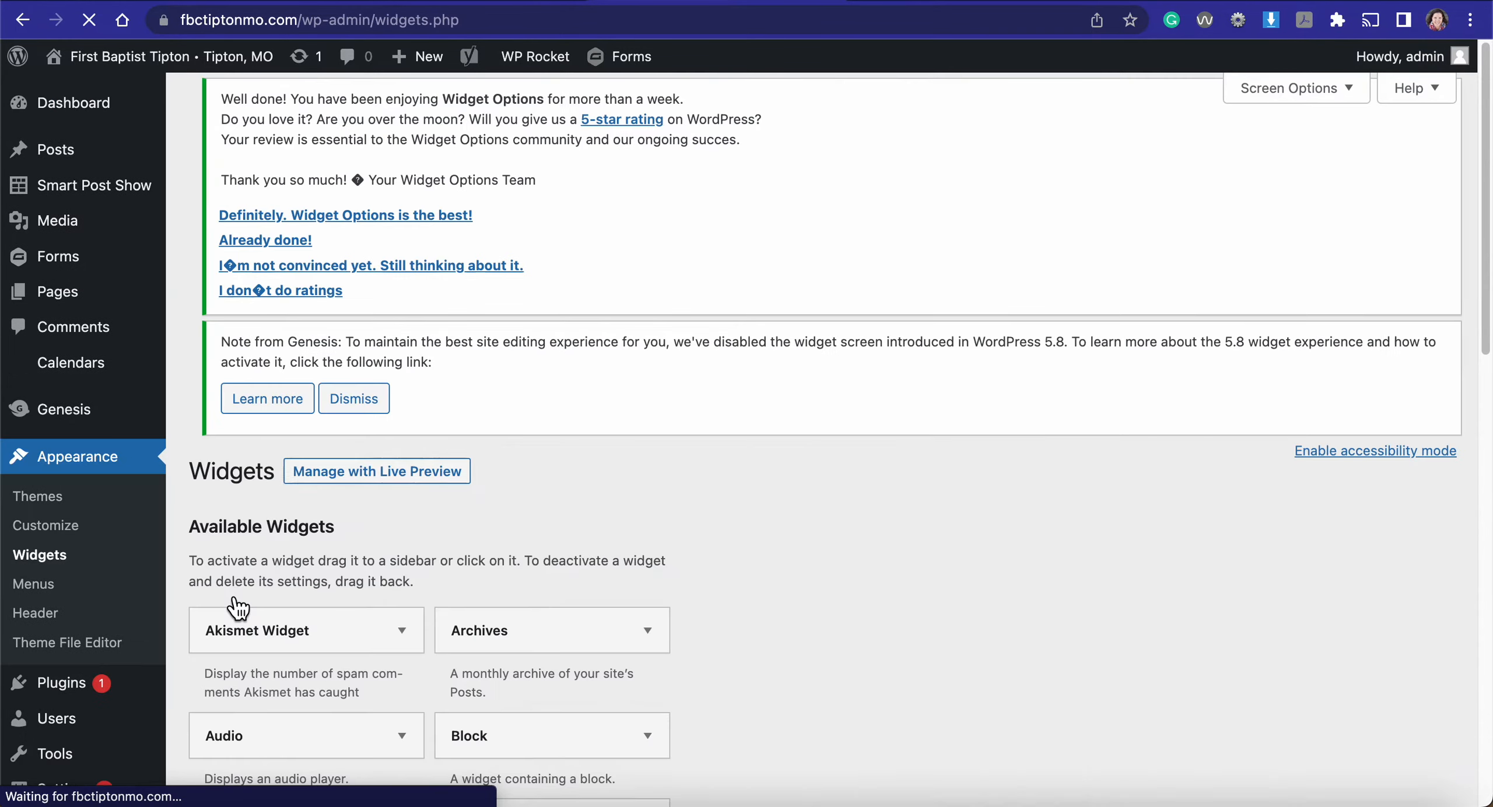
Step: Look over the available widgets and widget areas, and check the contents of the Footer 1 area
scroll(671, 522, "down", 3)
scroll(678, 539, "down", 5)
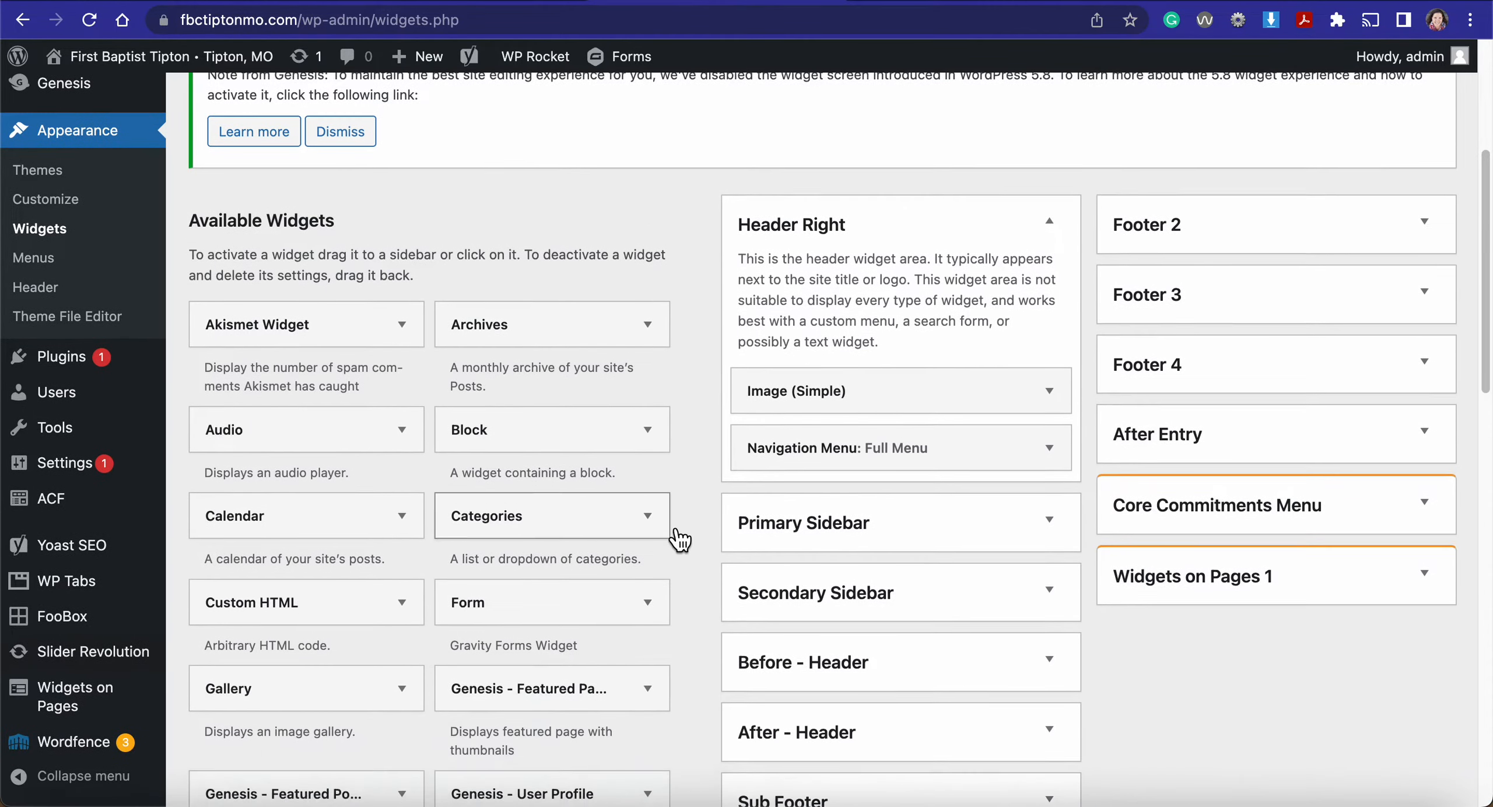
scroll(678, 540, "down", 1)
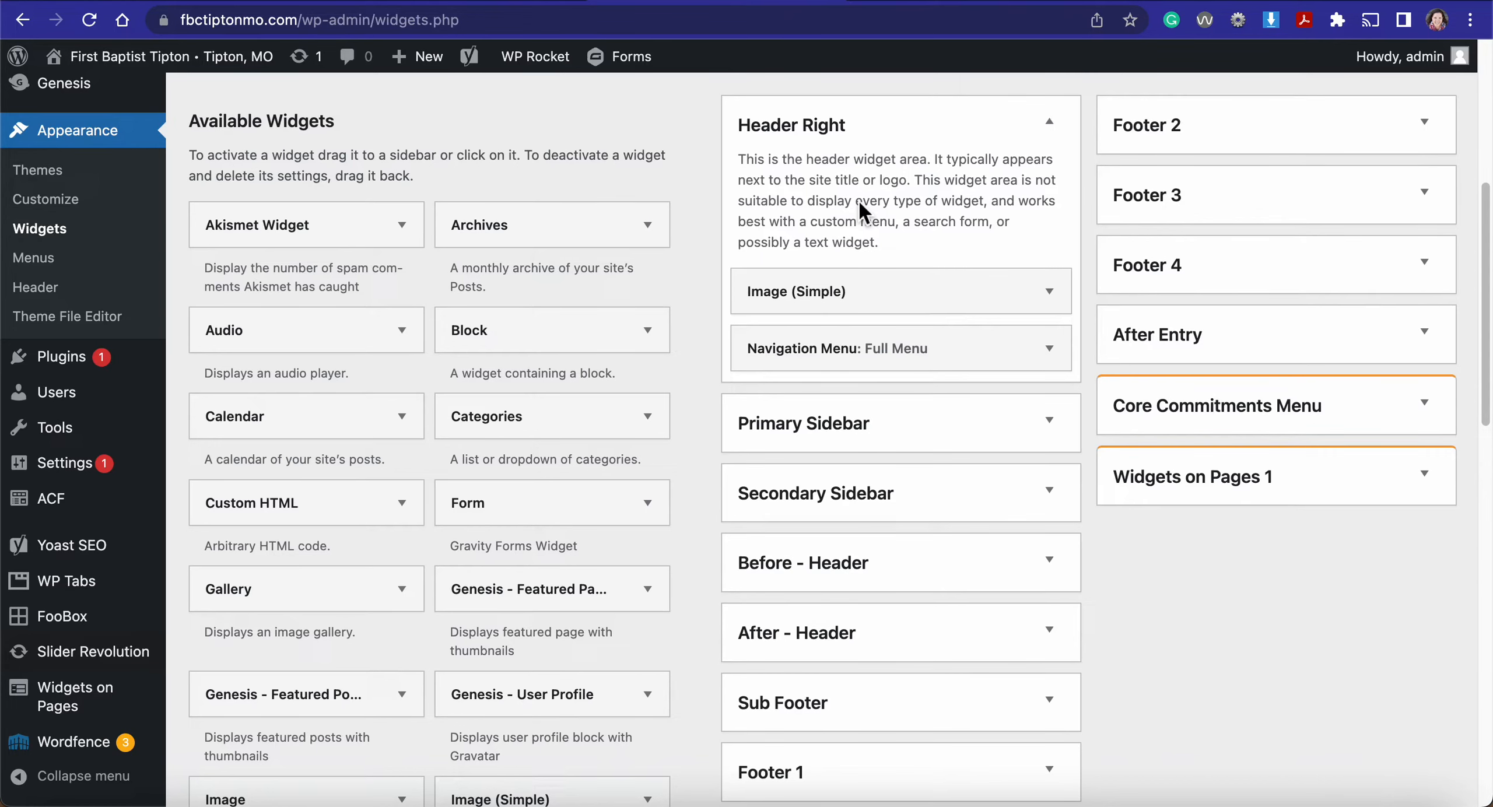
scroll(864, 201, "down", 7)
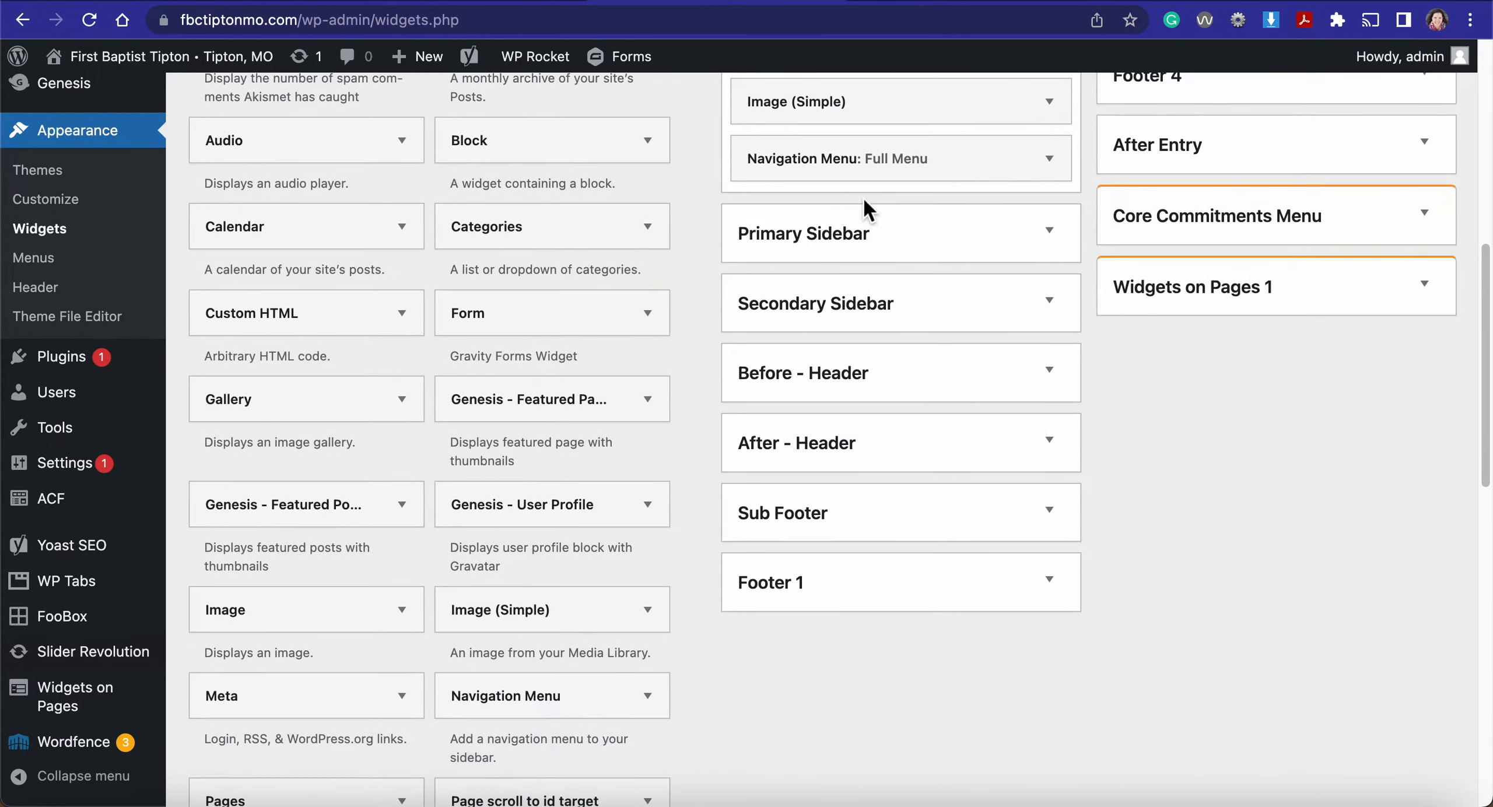
left_click(882, 568)
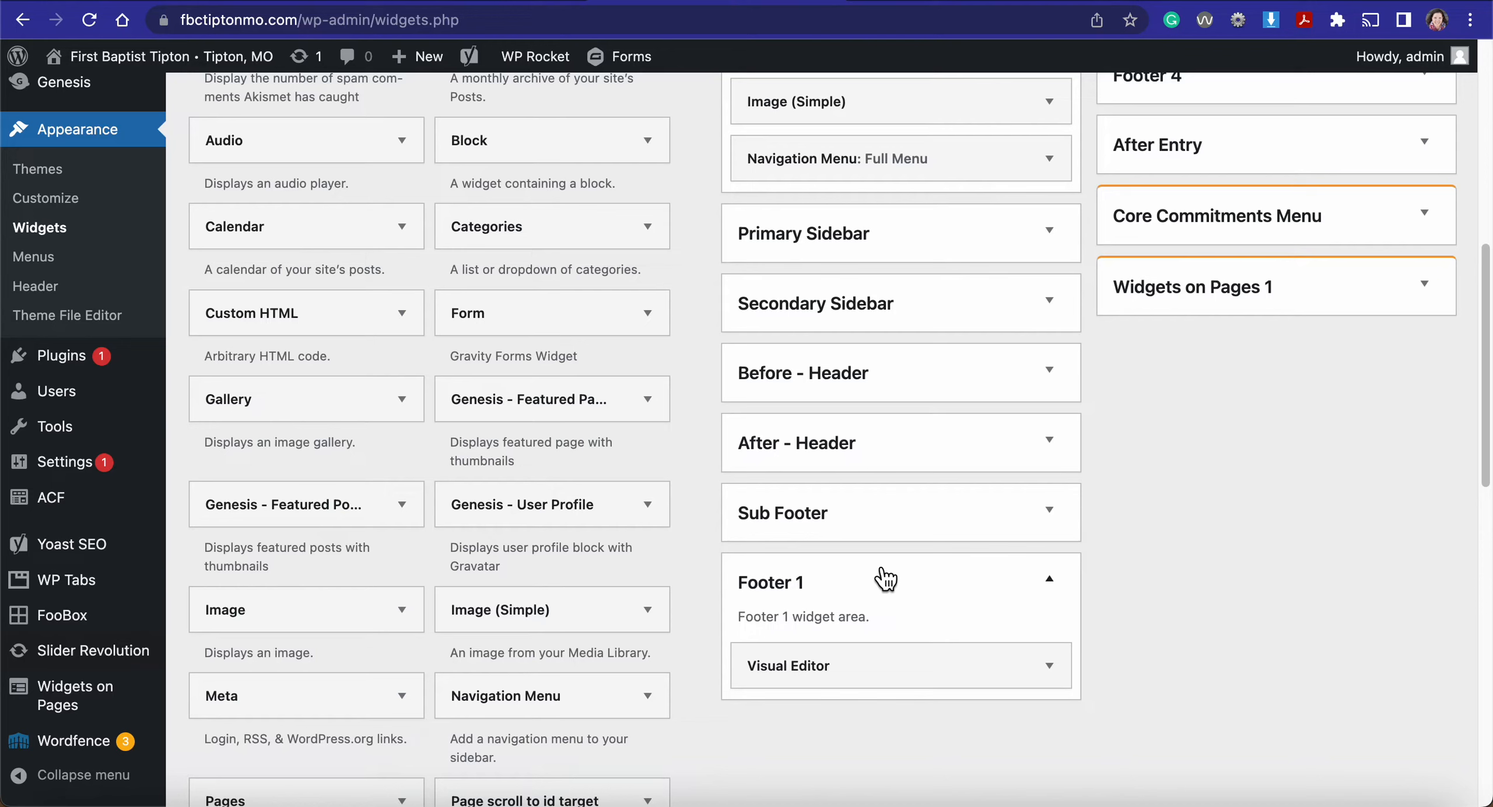
left_click(883, 577)
scroll(787, 577, "up", 15)
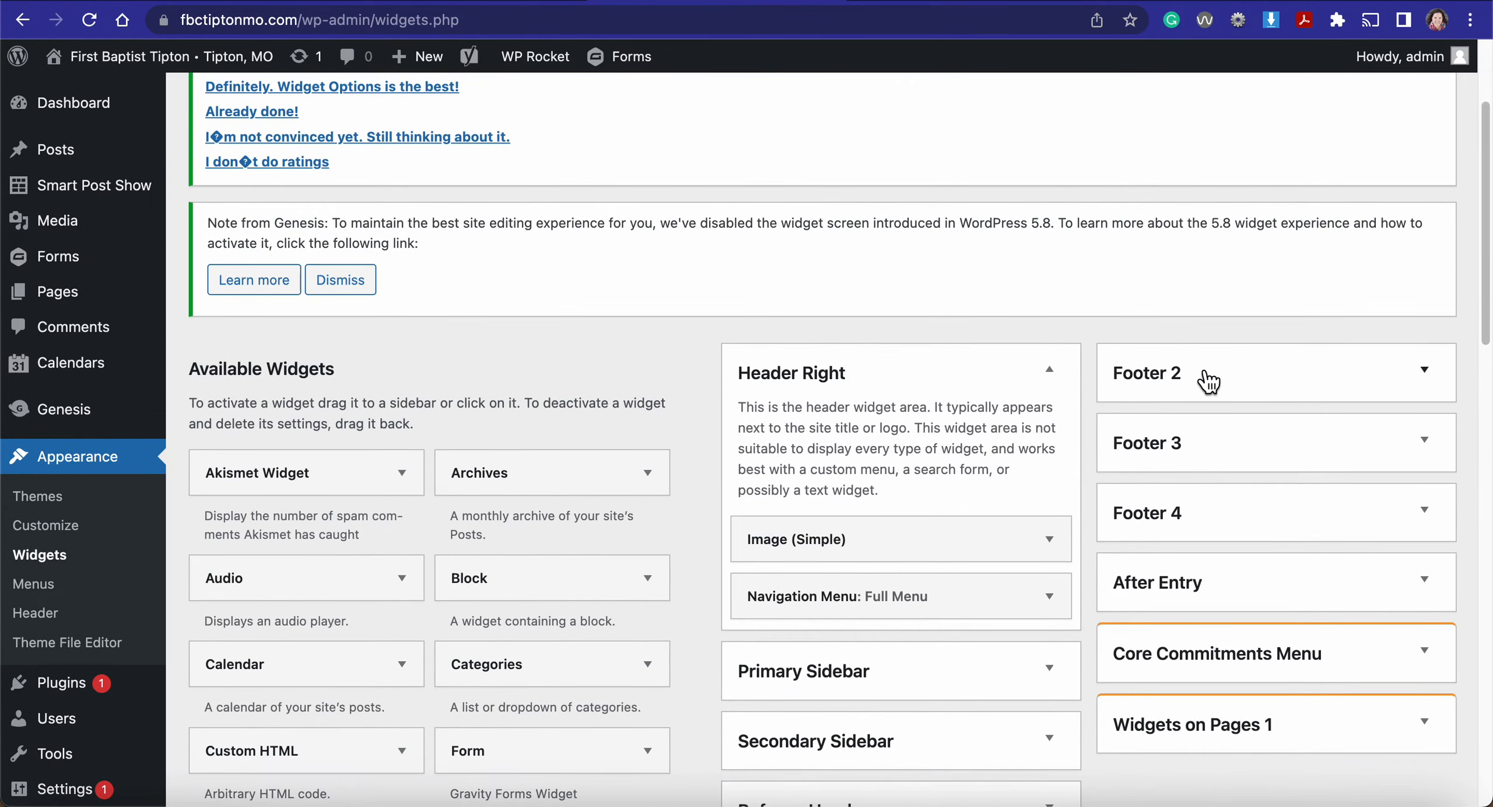
Step: Expand the Footer 2 area and review the office hours and mailing address in its second Visual Editor widget
left_click(1208, 382)
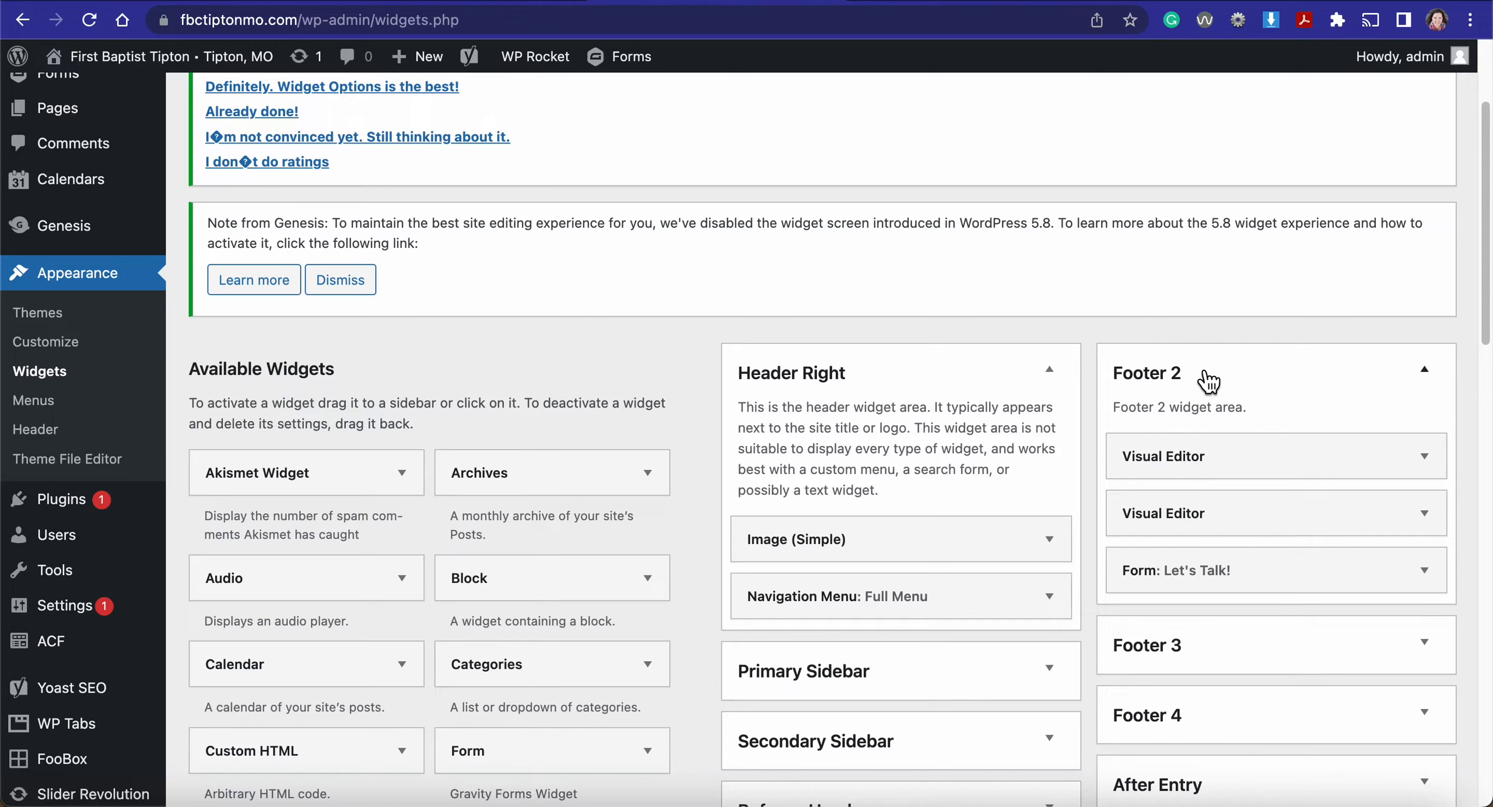
left_click(1224, 506)
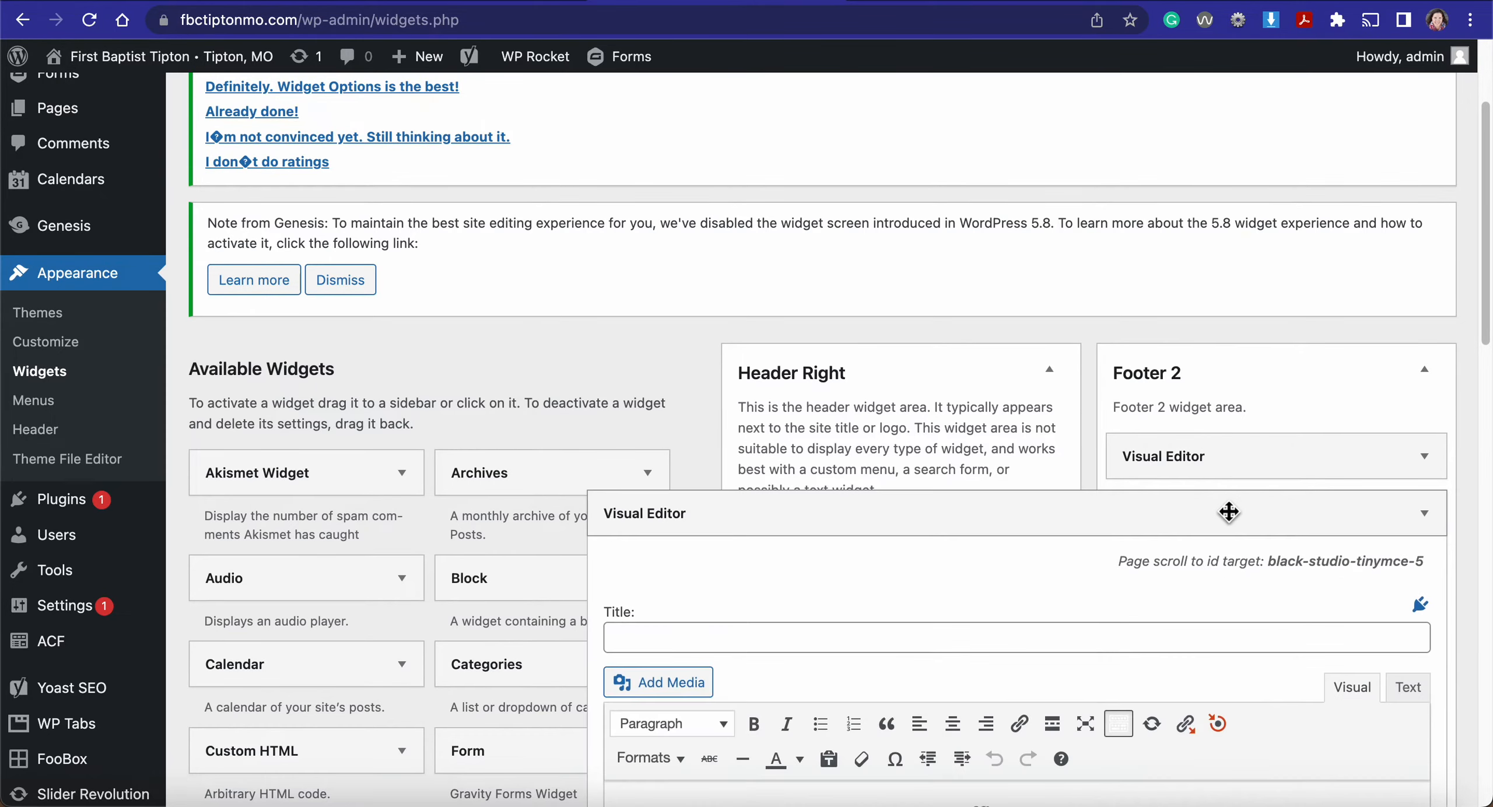
scroll(1225, 506, "down", 3)
scroll(1225, 504, "down", 5)
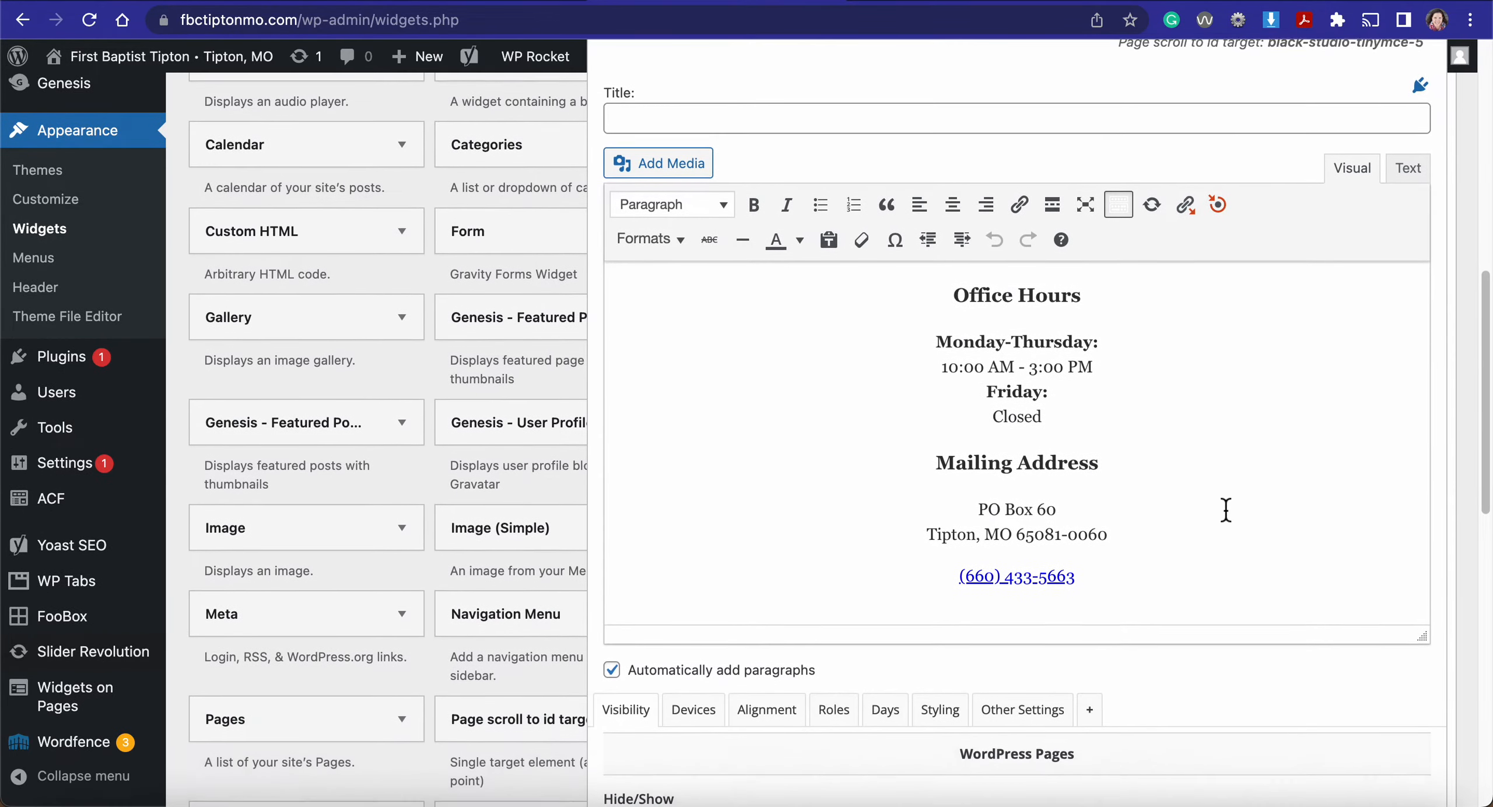
scroll(1226, 510, "up", 3)
scroll(1206, 360, "up", 5)
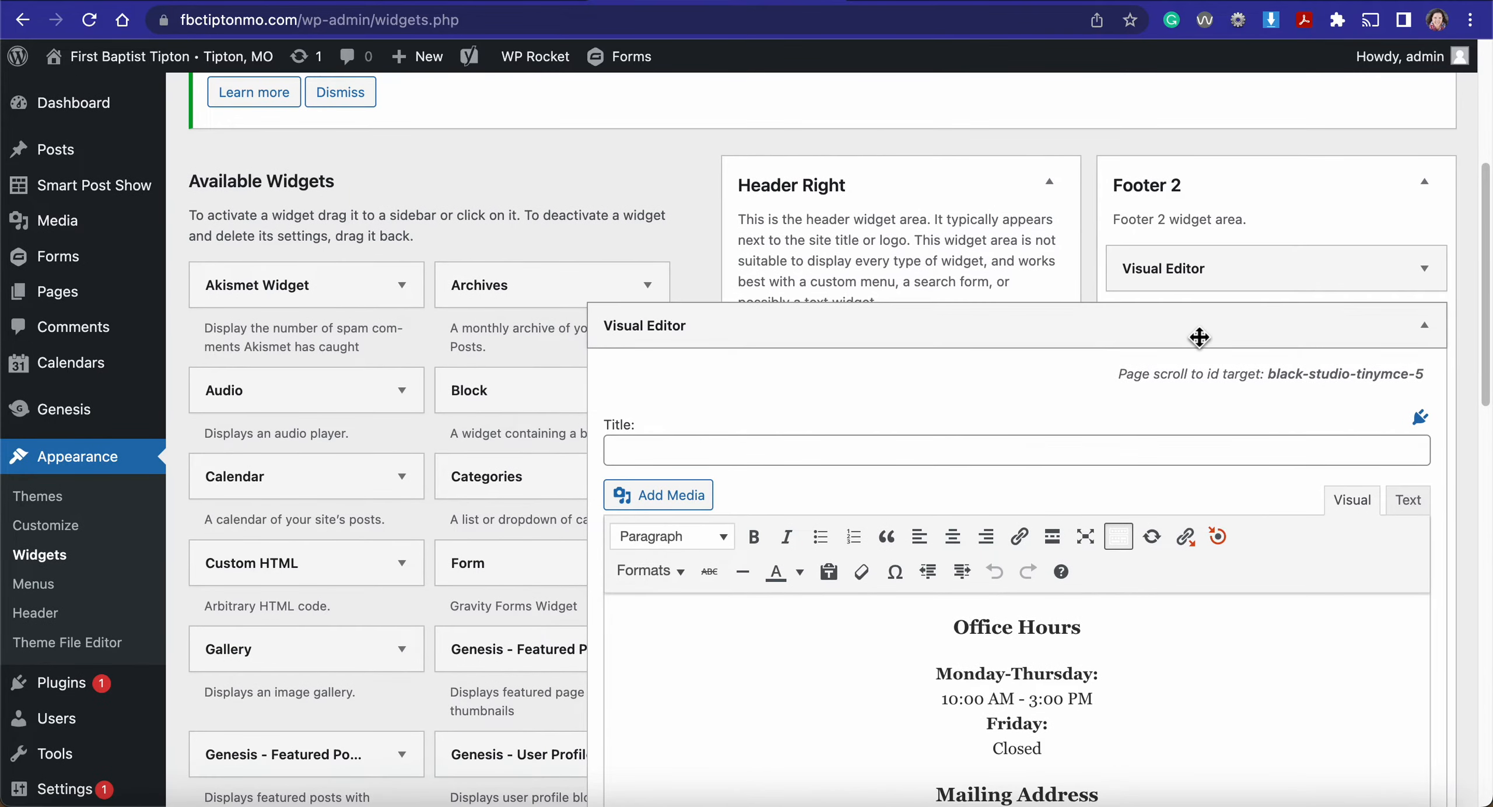
left_click(1200, 337)
scroll(1219, 329, "down", 2)
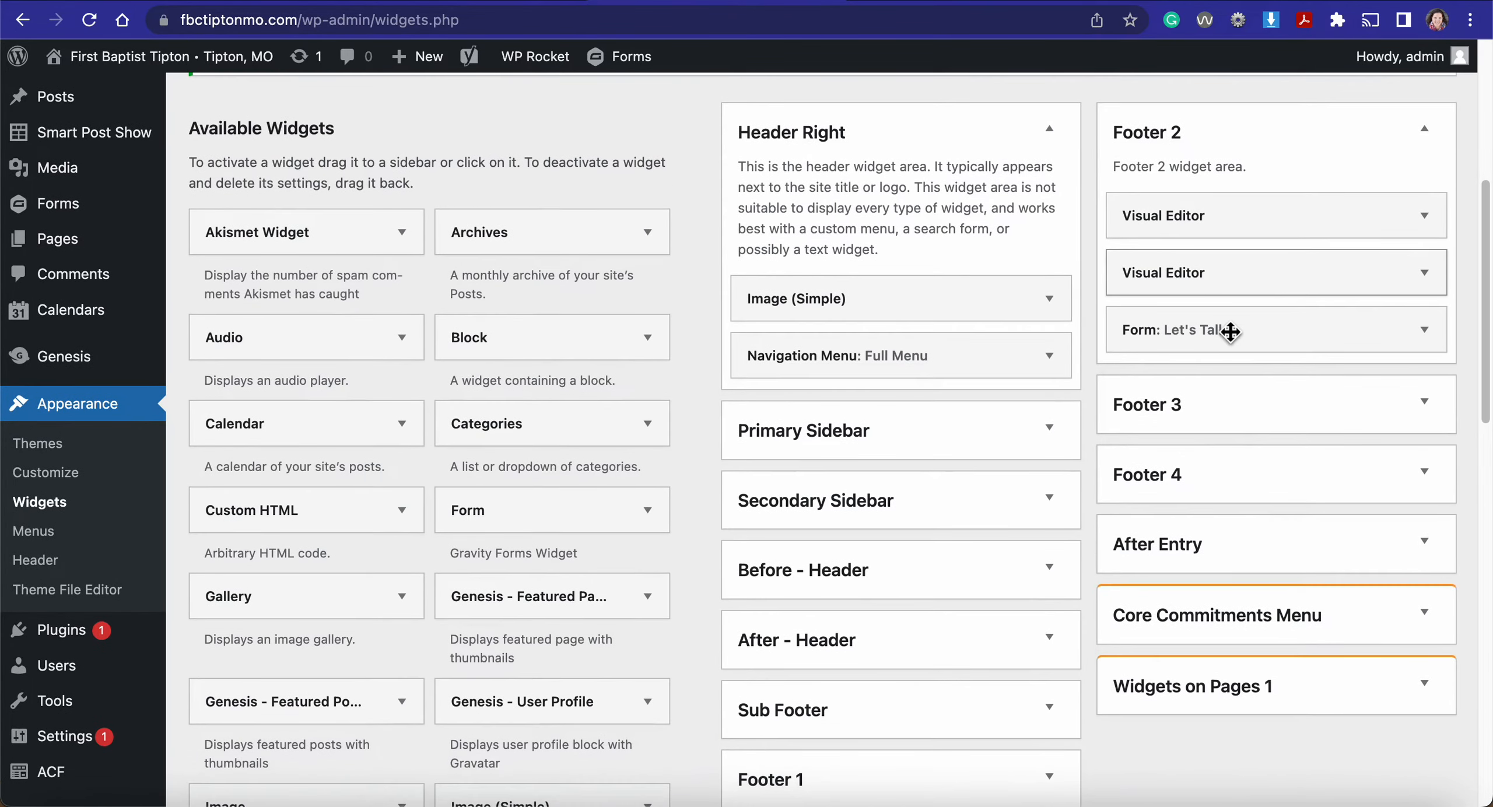
Step: Check Footer 2's Let's Talk! form widget and its first Visual Editor widget, leaving both collapsed
left_click(1271, 329)
left_click(1272, 330)
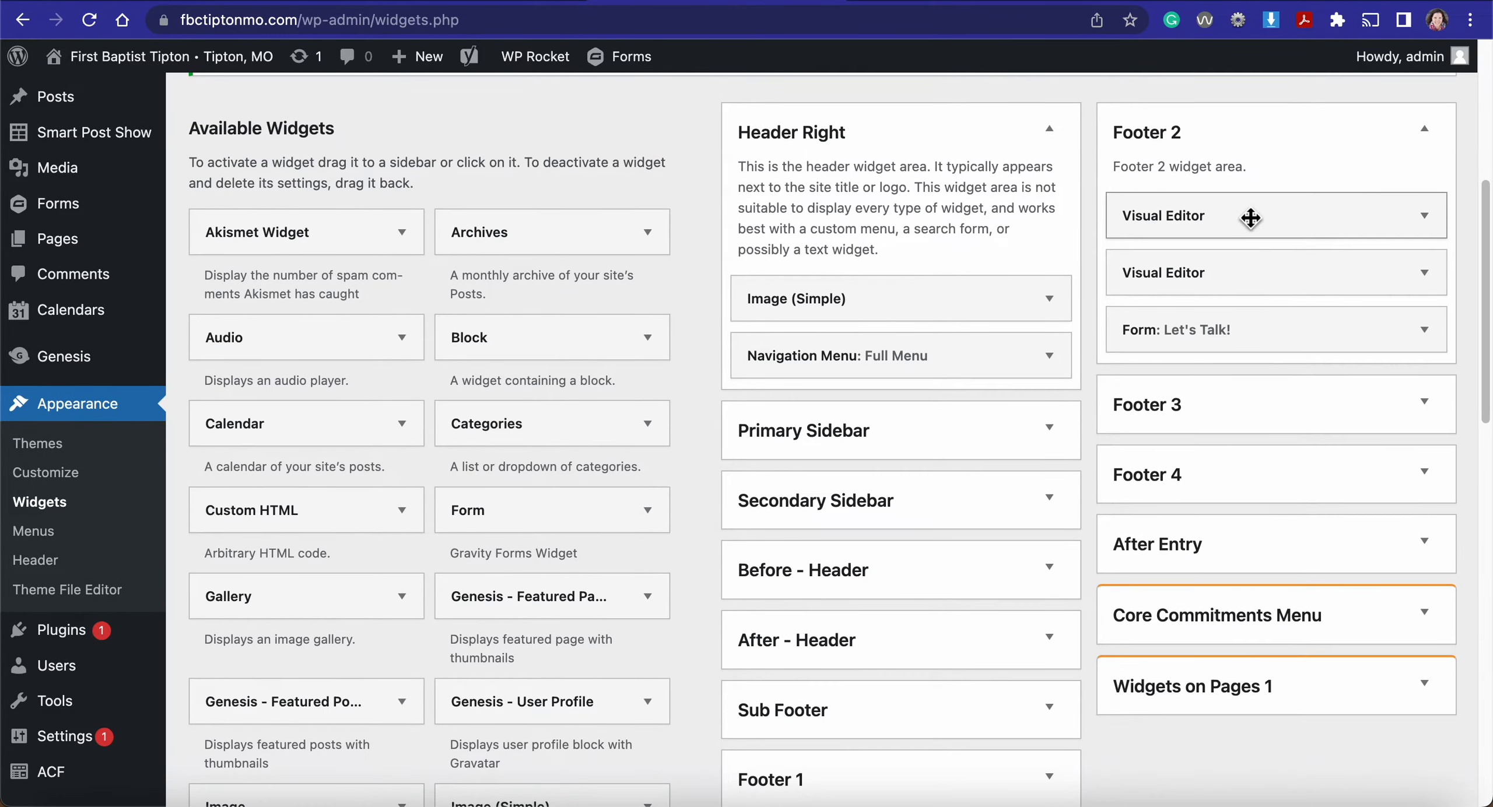
left_click(1249, 217)
left_click(1250, 219)
scroll(1249, 222, "up", 7)
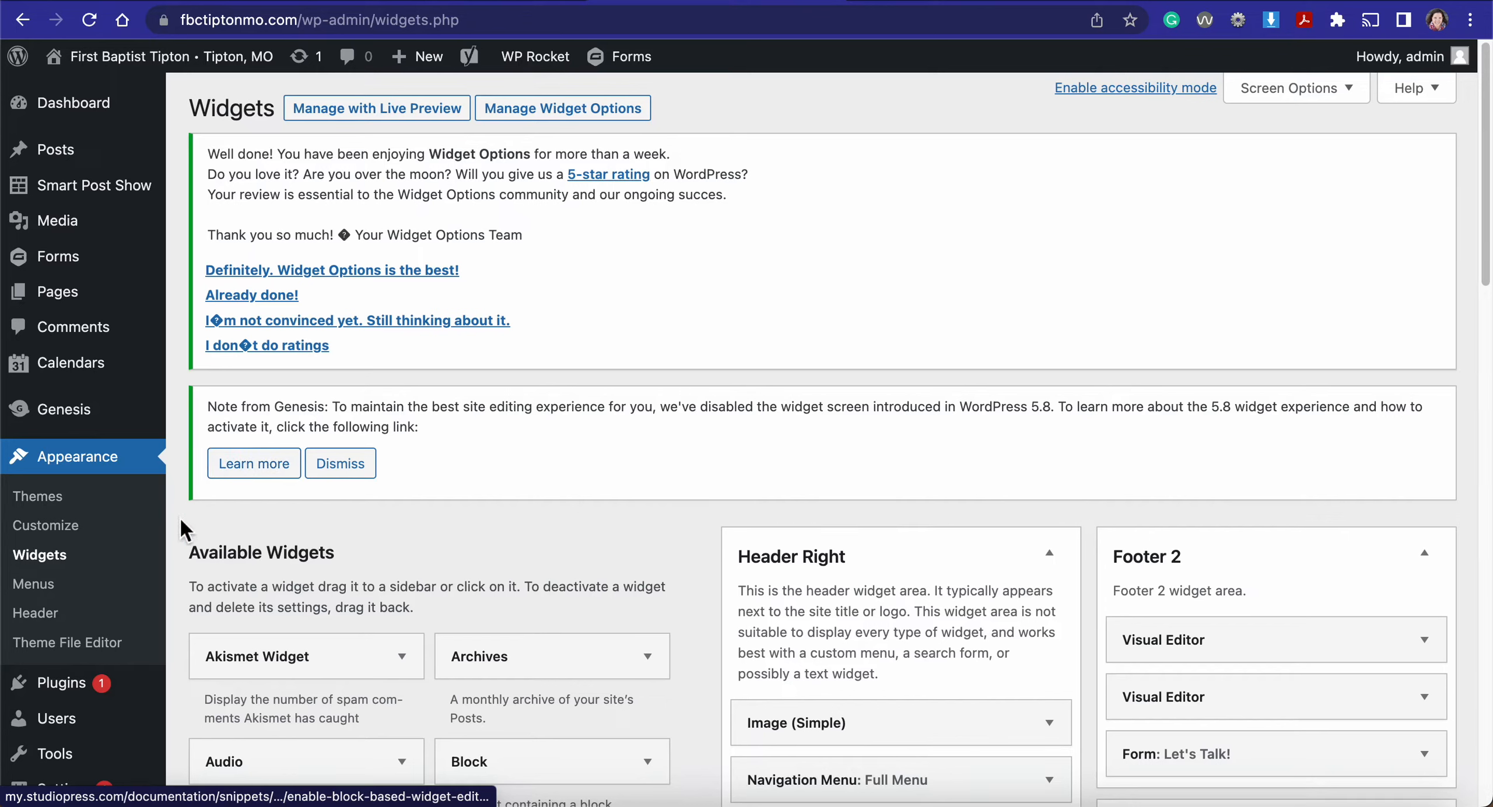
Step: Visit the Add New User form and view the list of all users
mouse_move(91, 724)
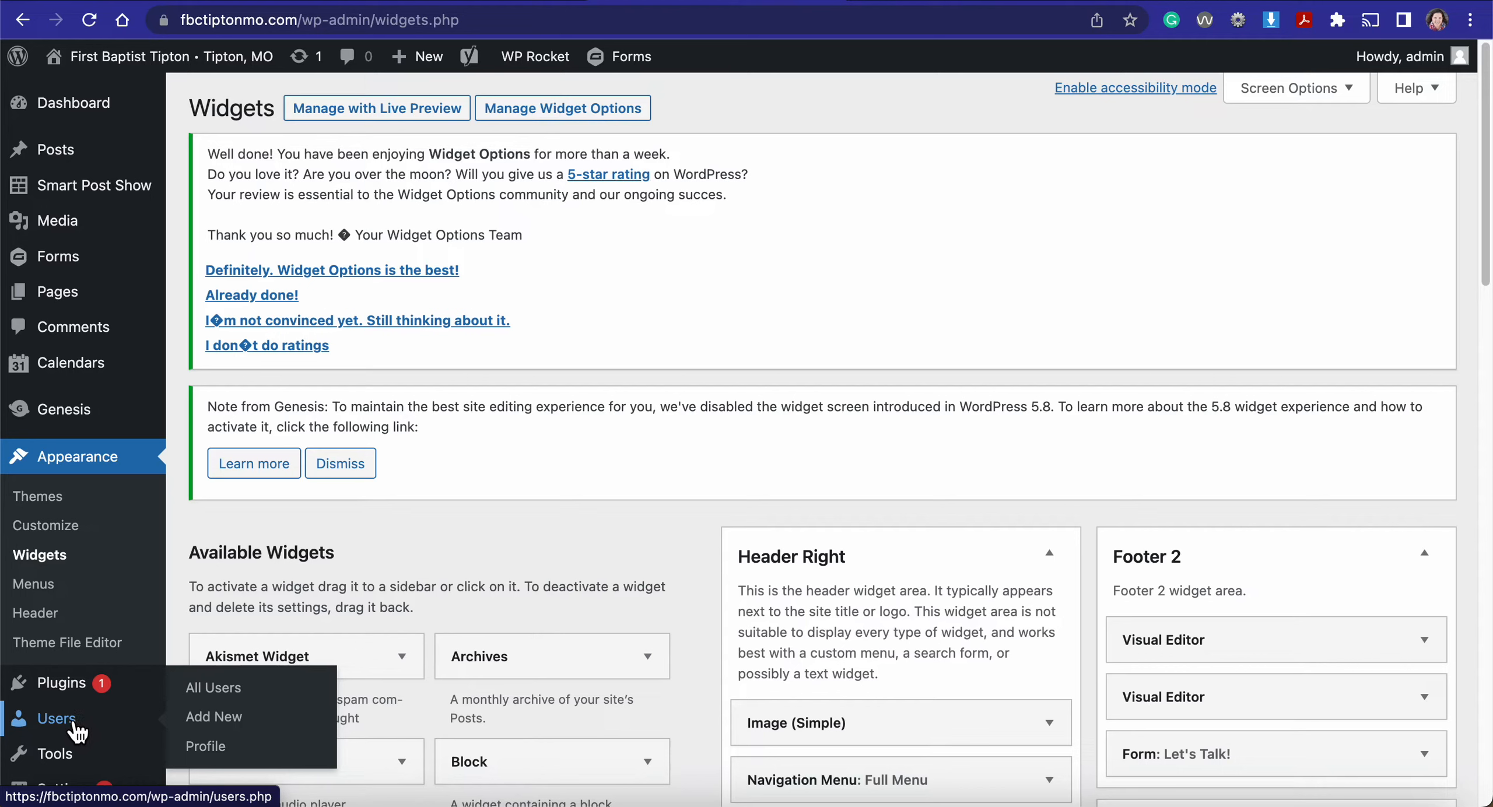
left_click(218, 724)
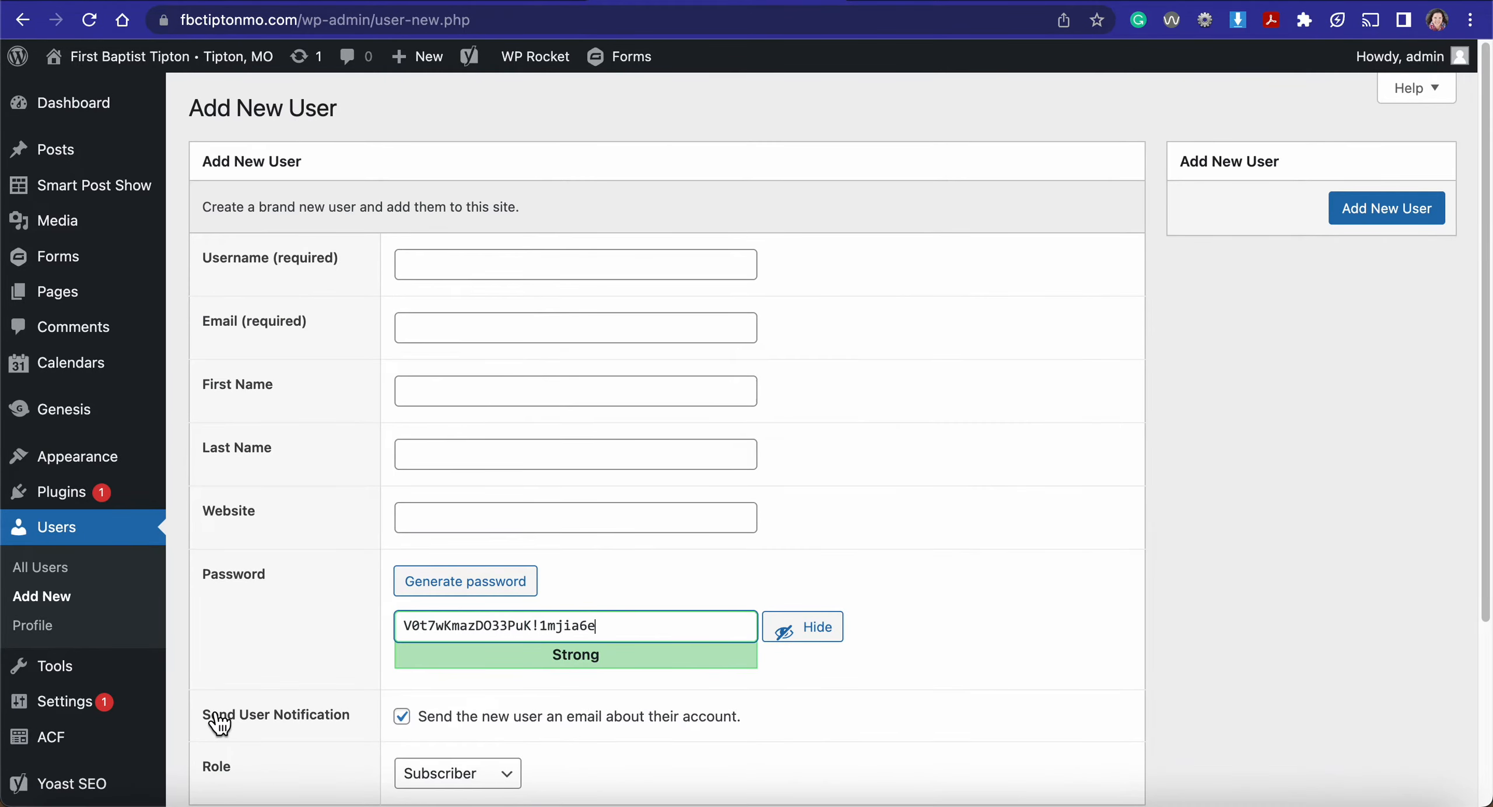
mouse_move(174, 690)
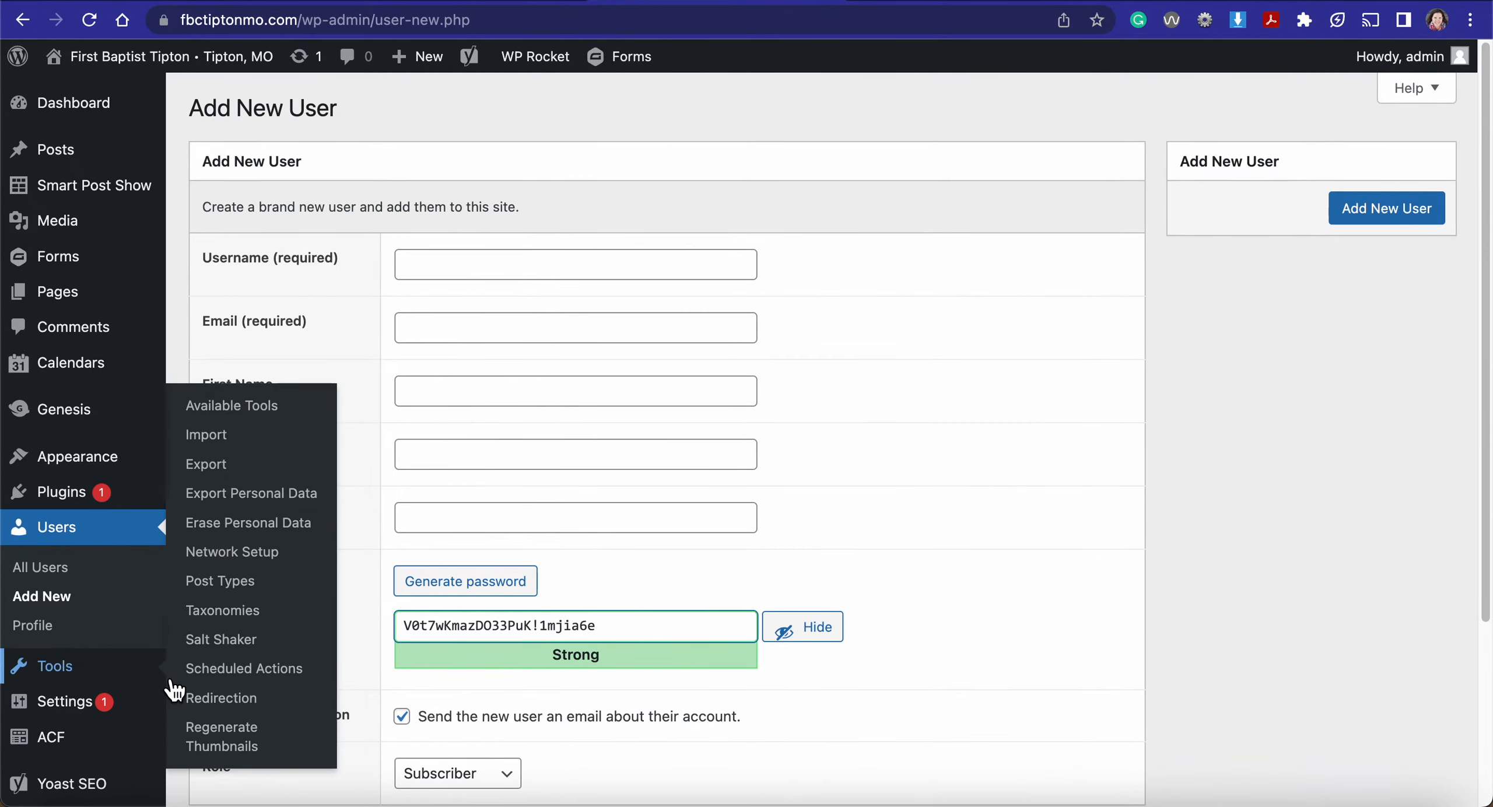
left_click(47, 577)
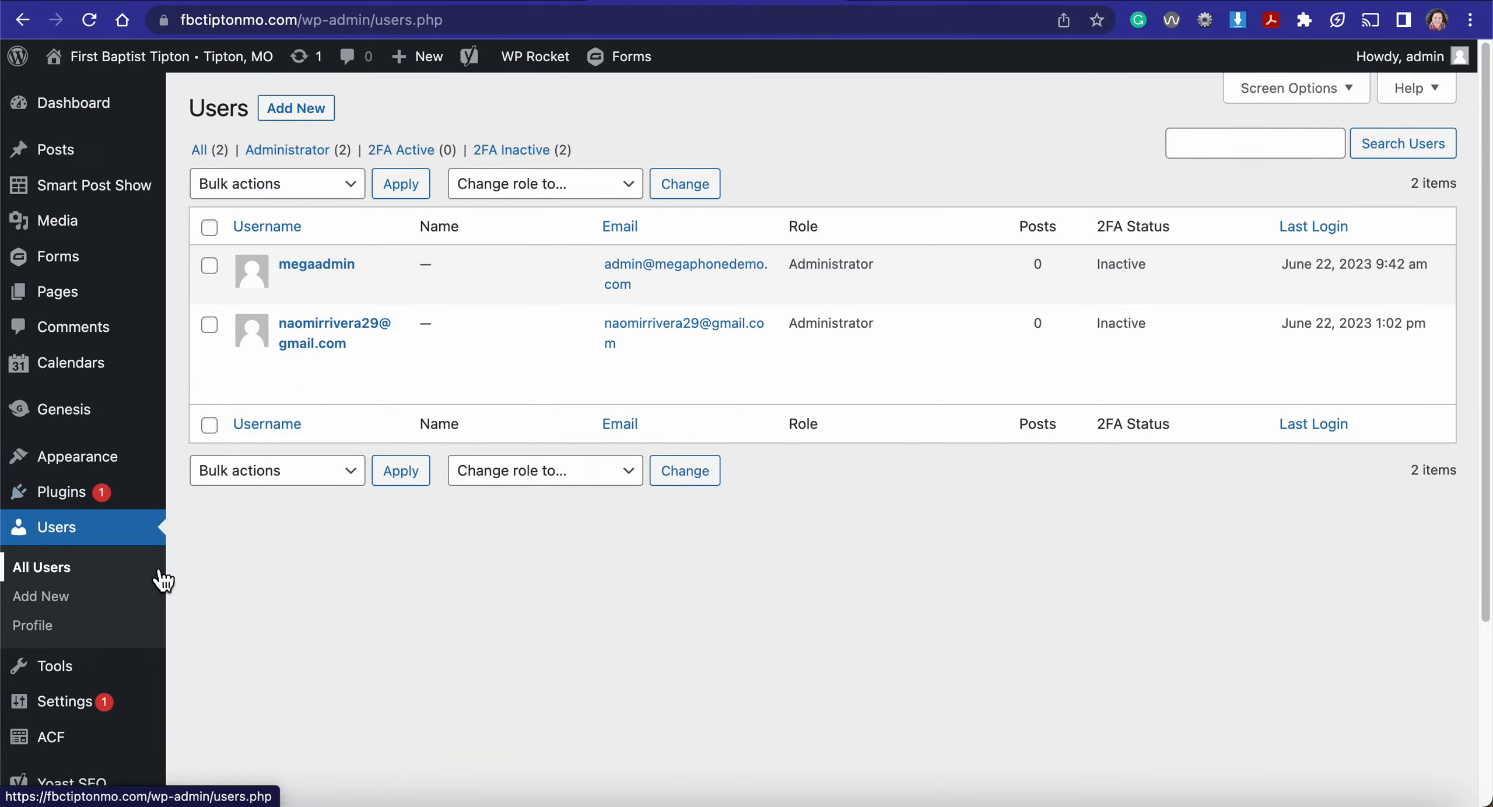
Step: Reopen the Add New User form and review its username, email, password, notification and role fields without filling them in
left_click(81, 602)
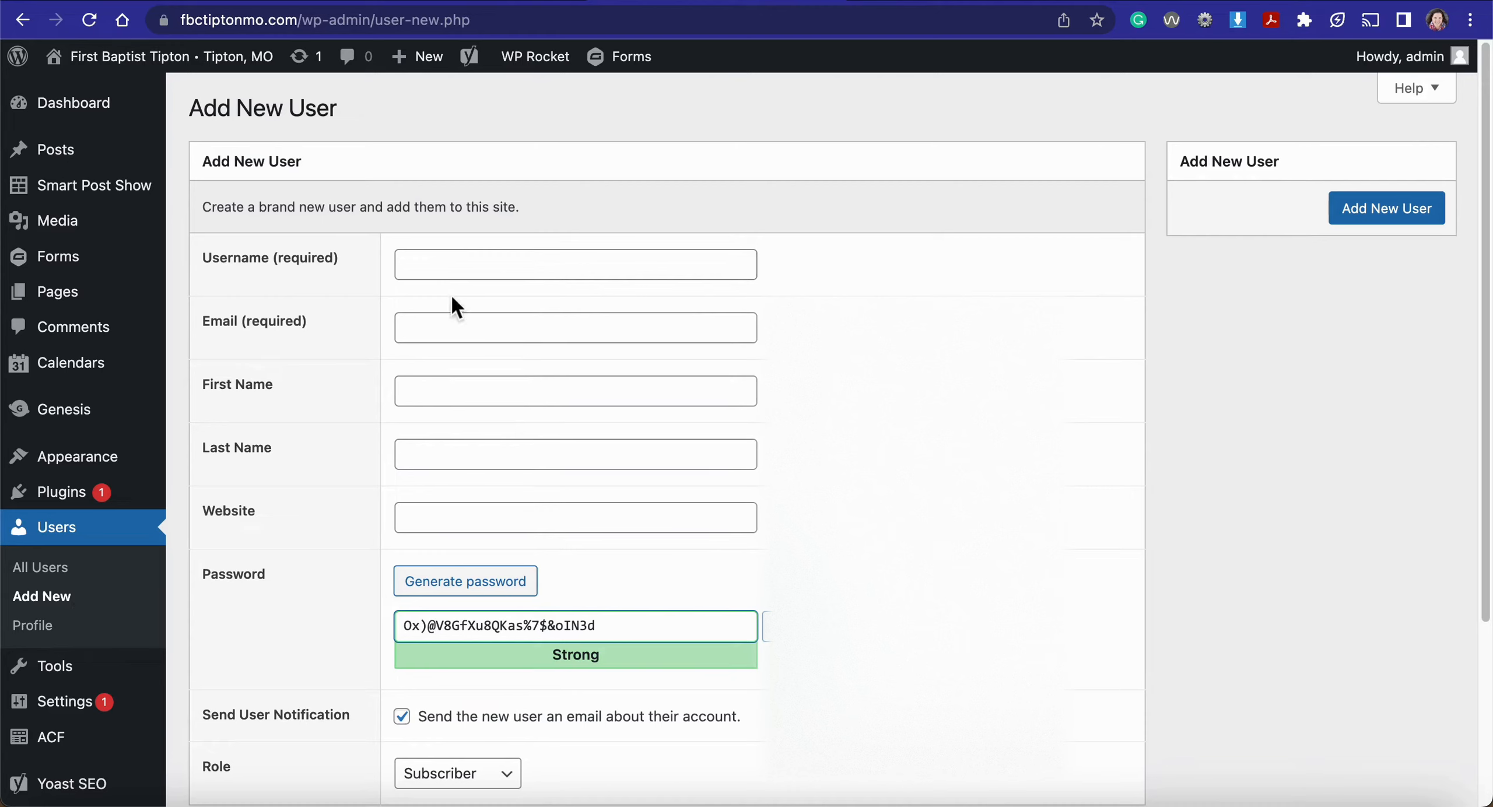
left_click(441, 265)
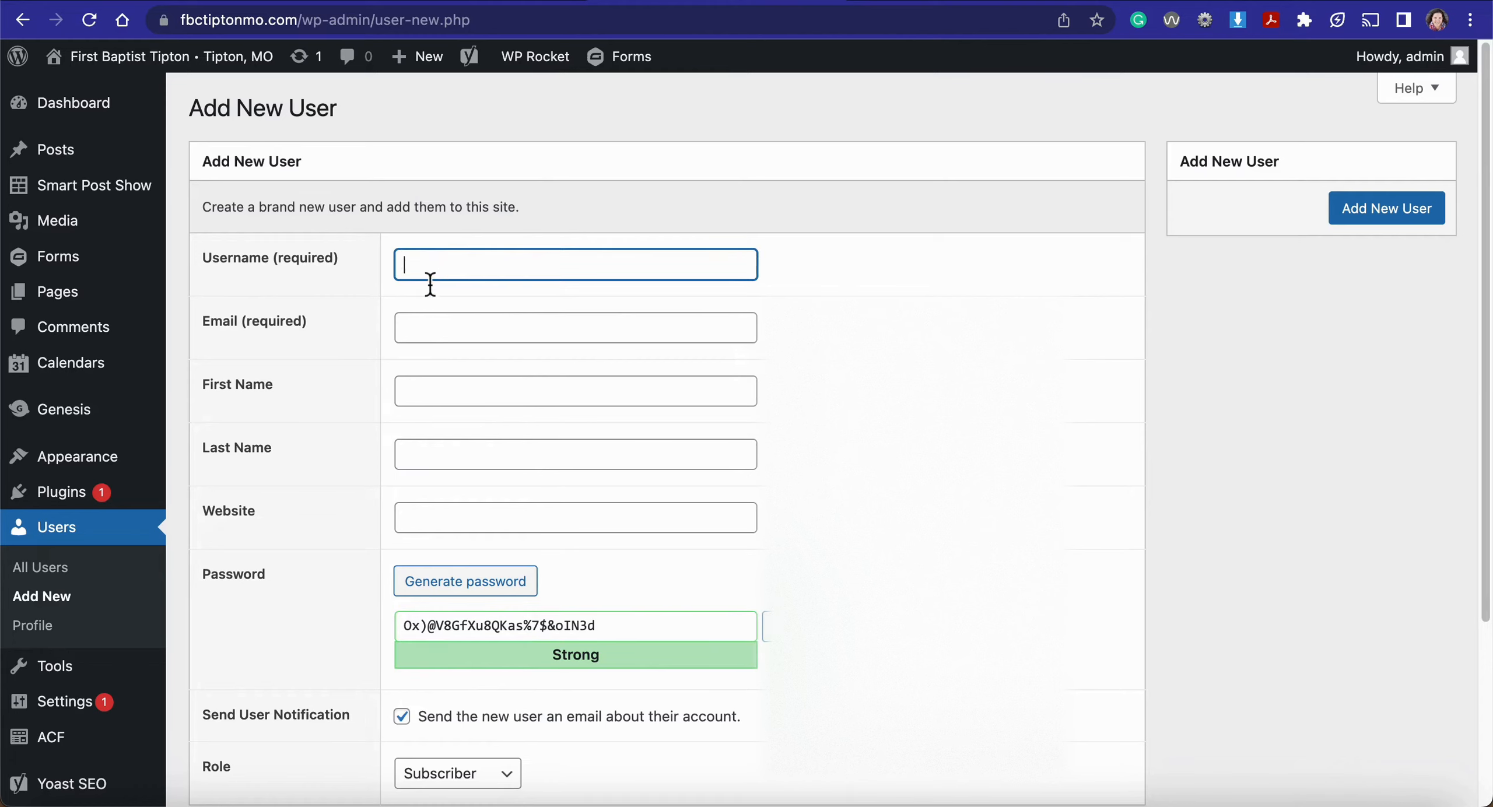
left_click(421, 331)
left_click(861, 260)
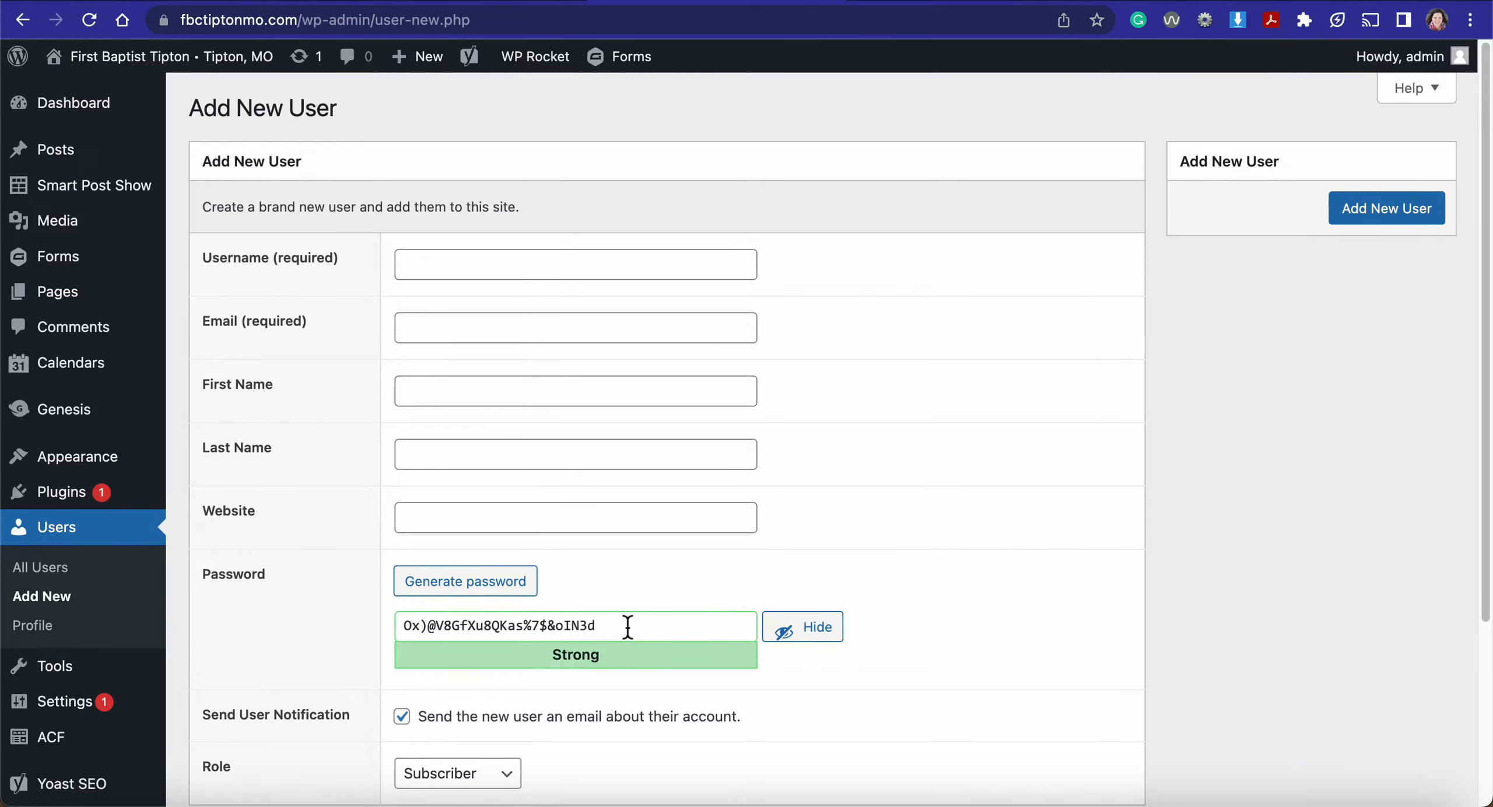
scroll(628, 627, "down", 3)
scroll(625, 623, "down", 2)
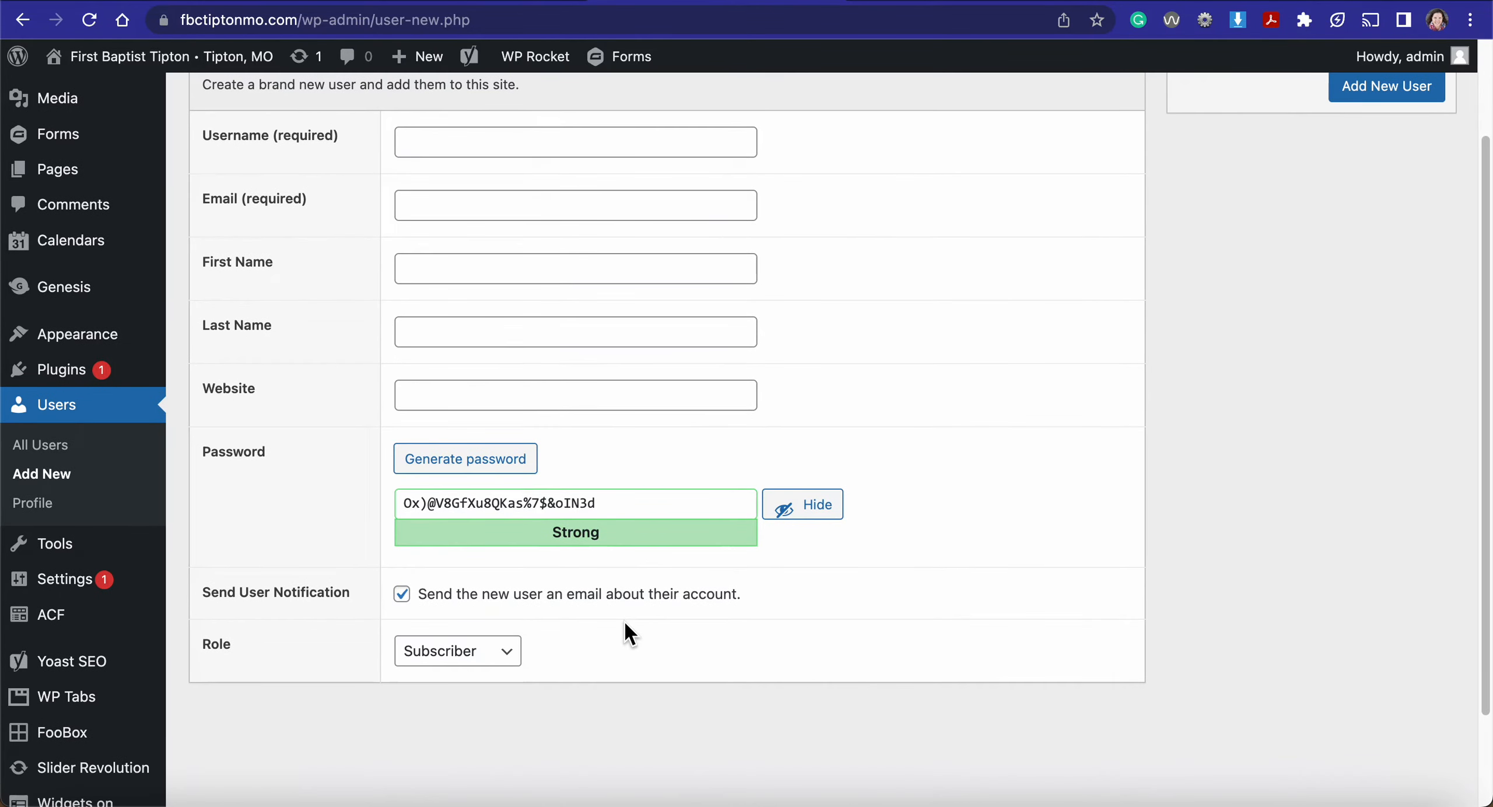
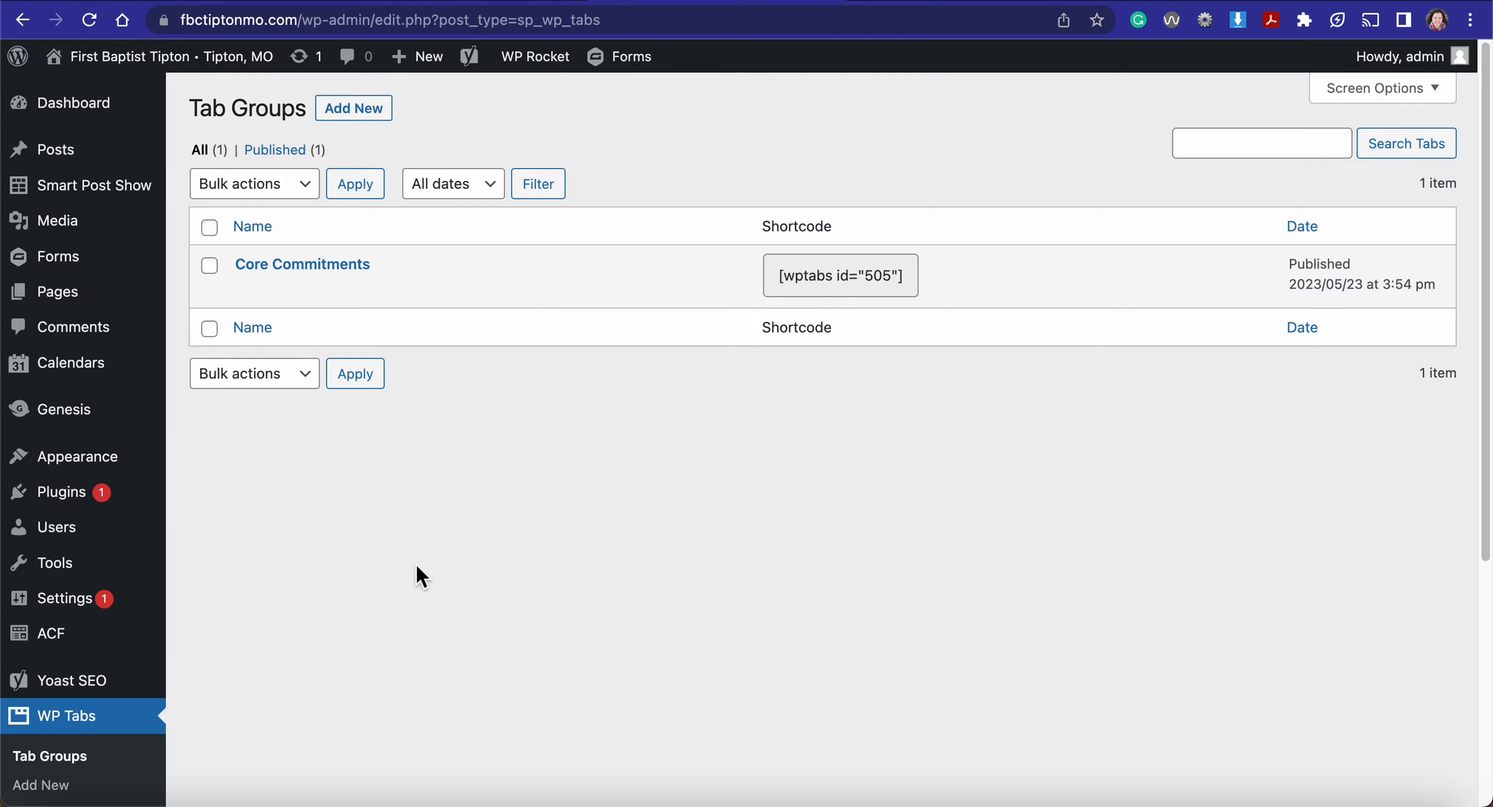
Step: Open the Core Commitments tab group and read through the Gather tab's title and description, then collapse the tab
left_click(337, 275)
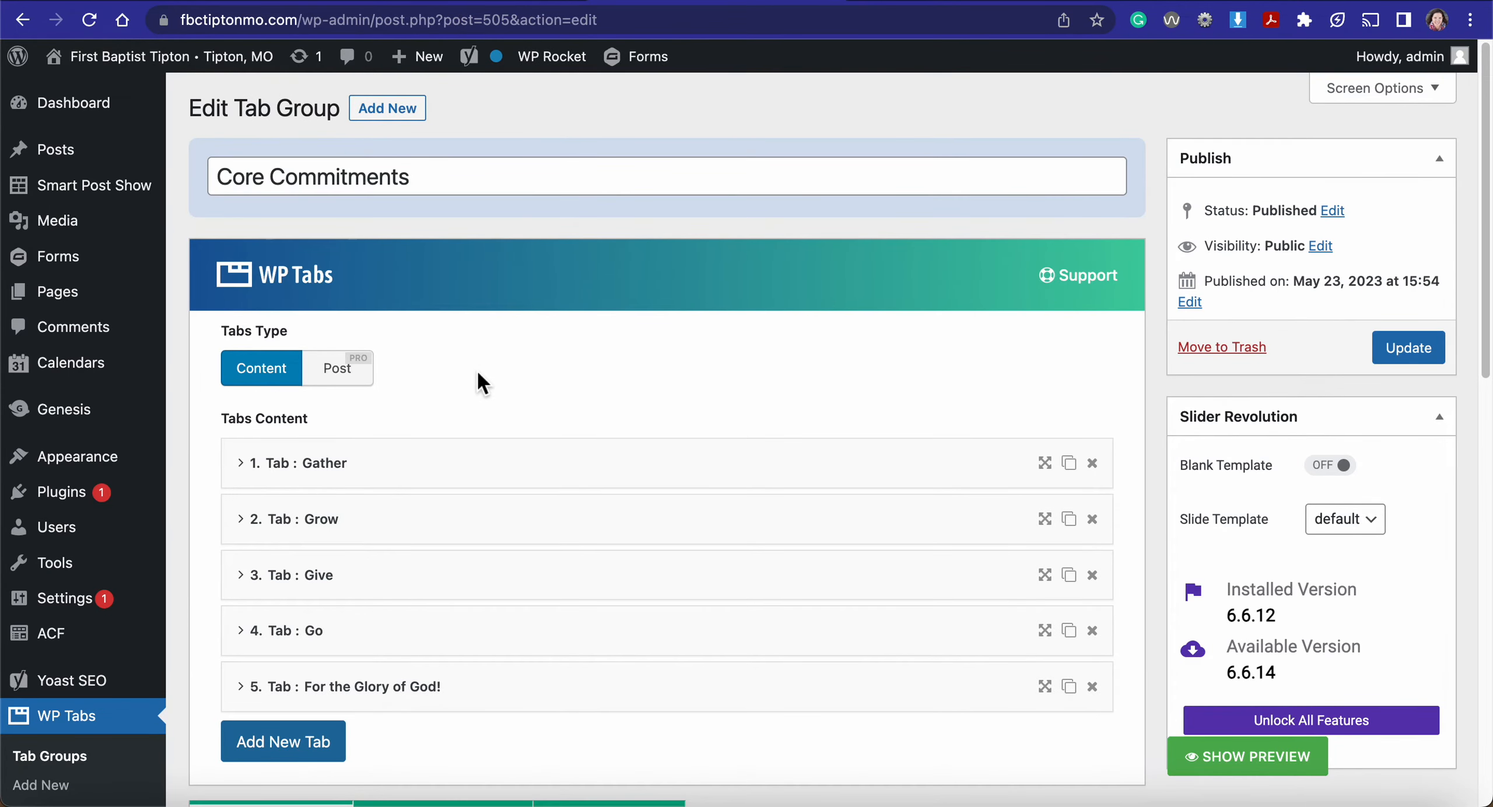
left_click(353, 466)
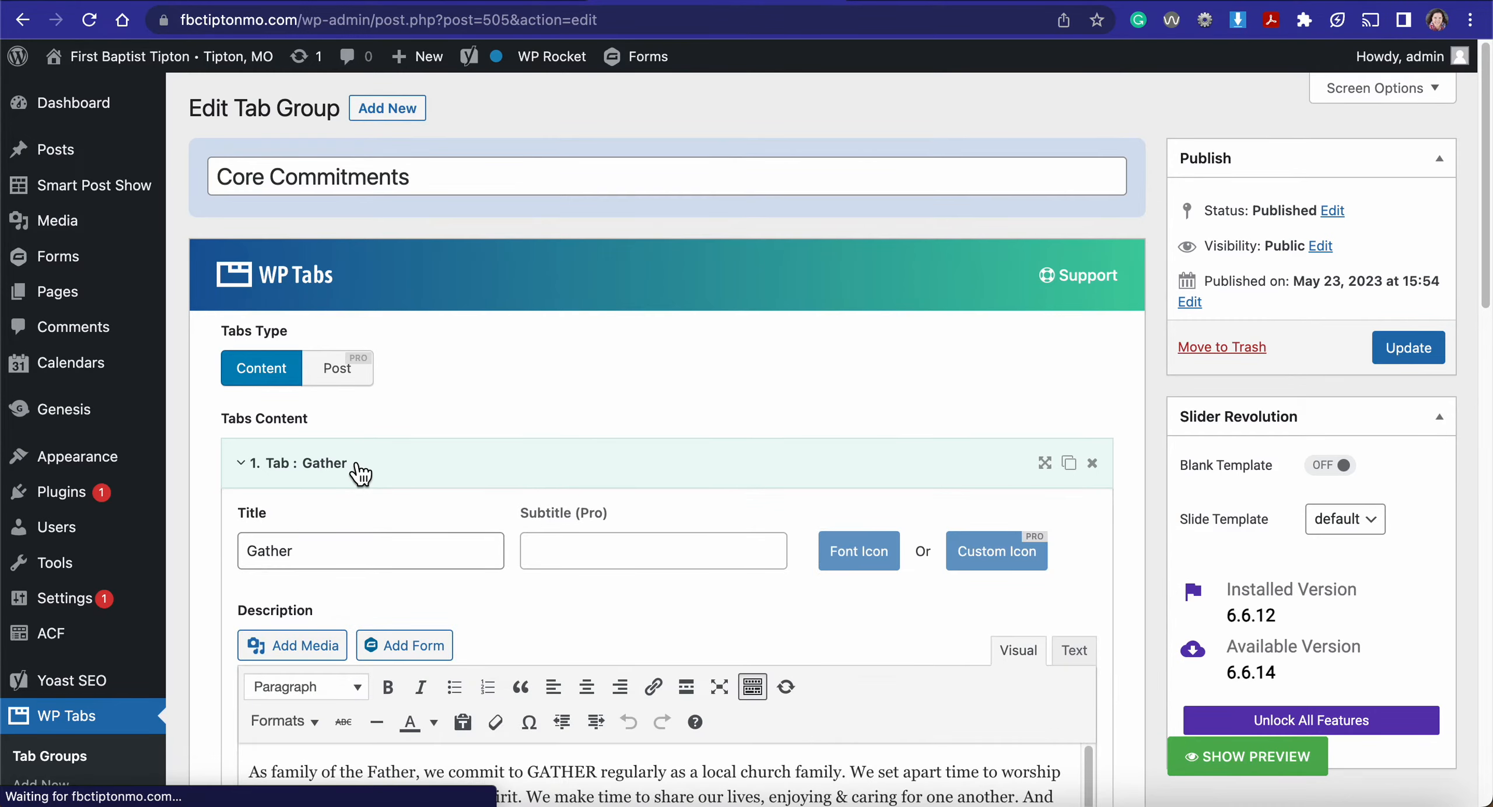
scroll(506, 470, "down", 5)
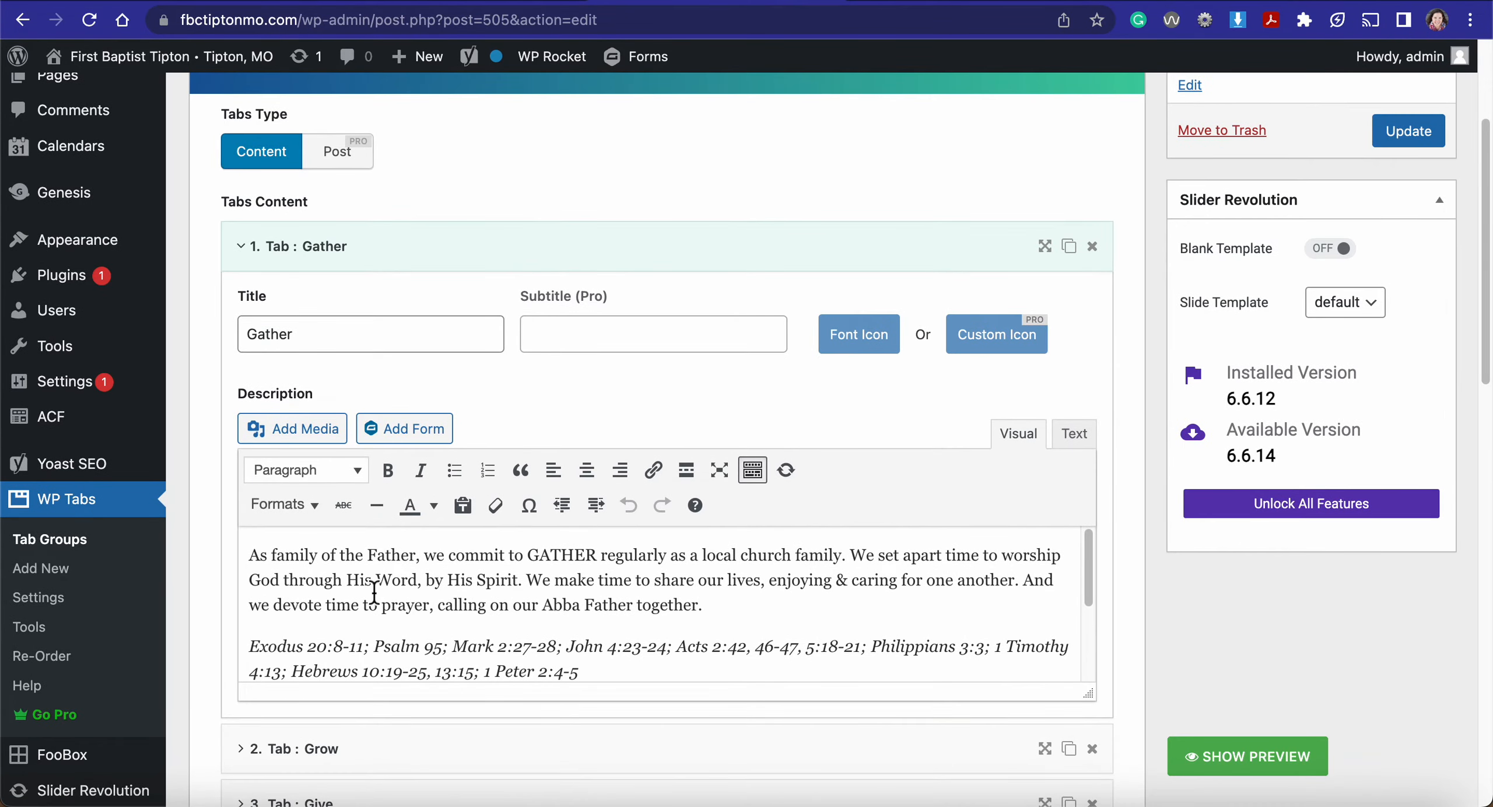
scroll(478, 603, "down", 3)
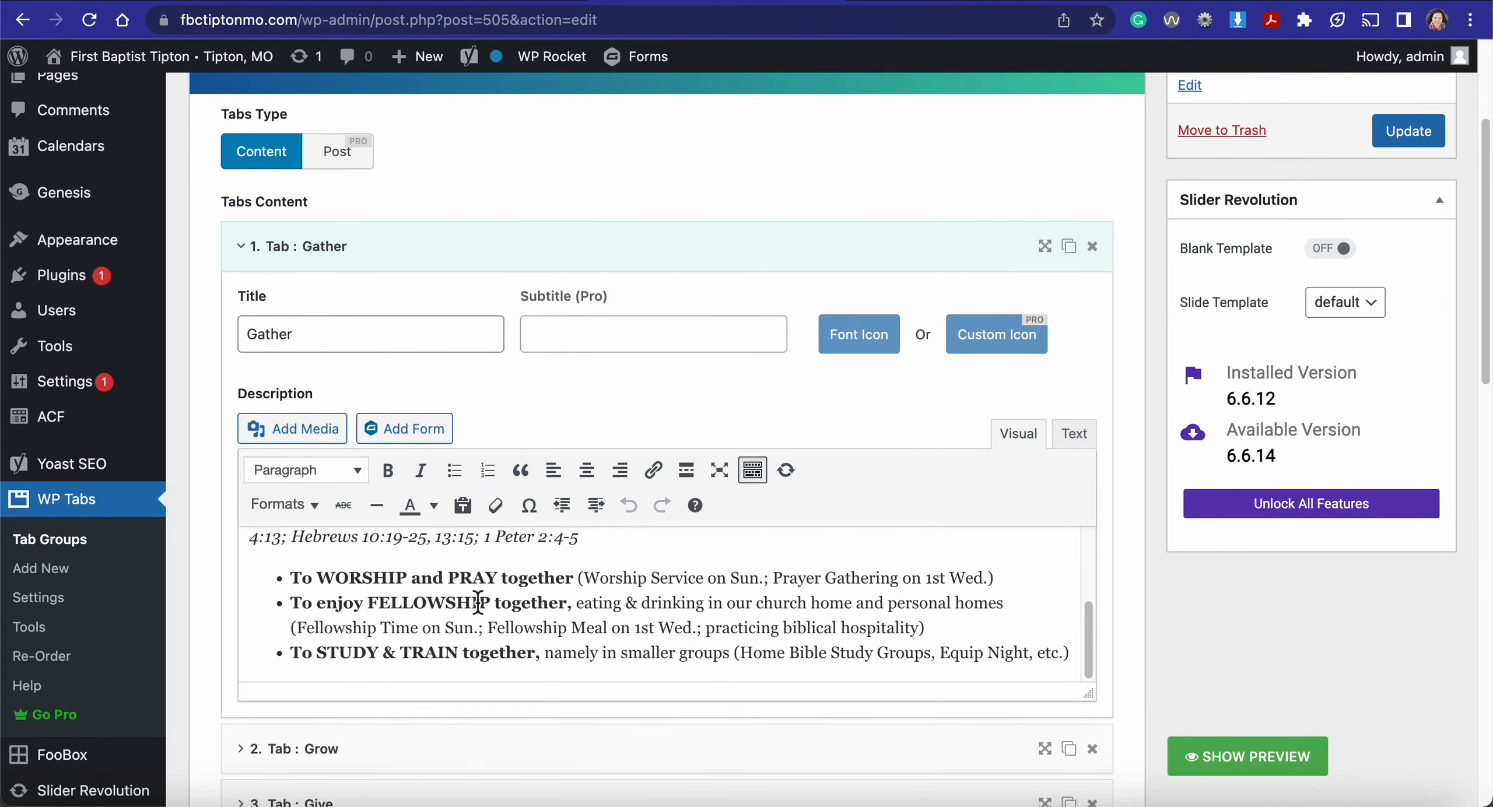
scroll(478, 603, "up", 3)
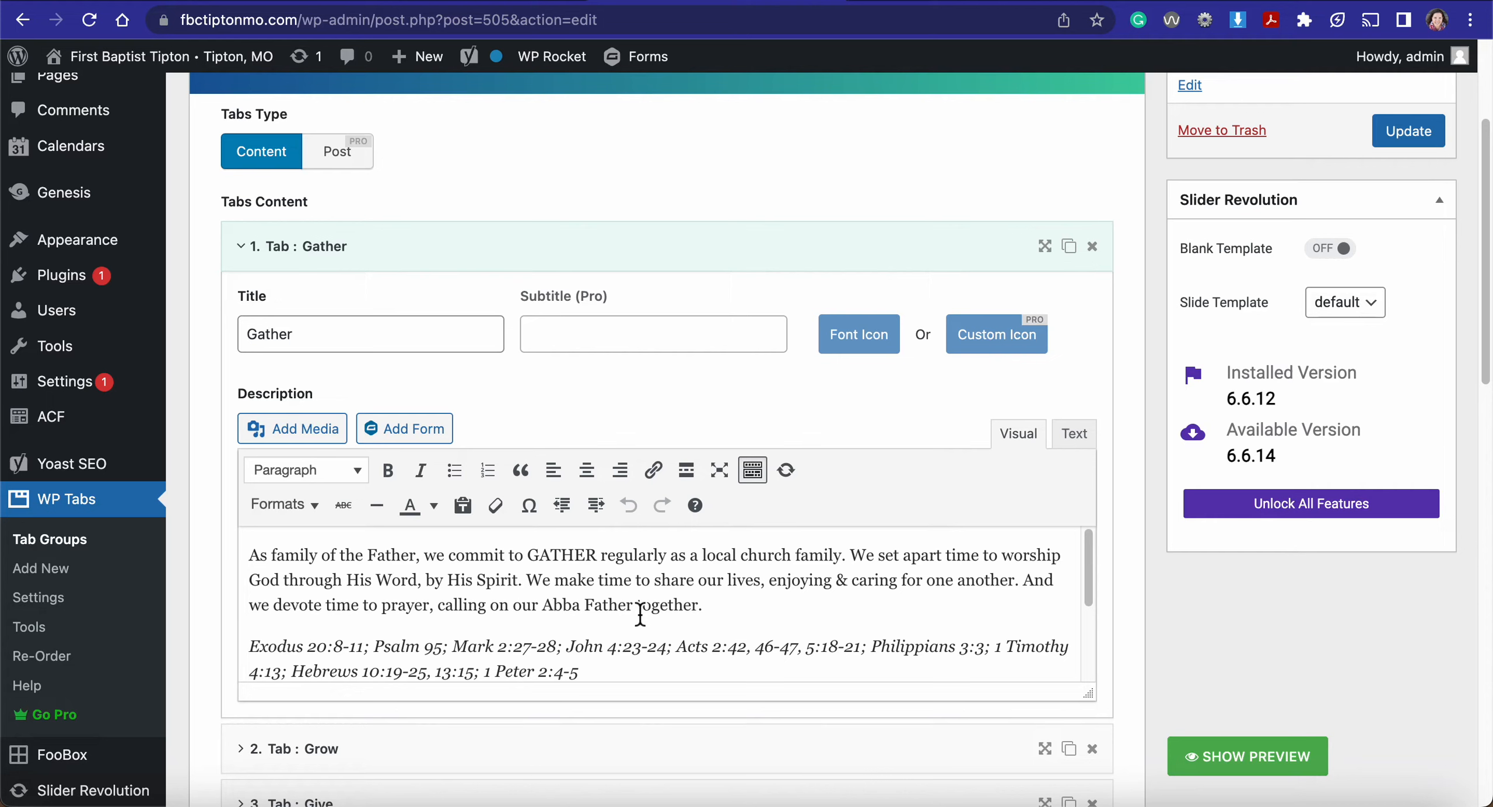
scroll(640, 615, "down", 3)
scroll(640, 616, "up", 3)
left_click(637, 263)
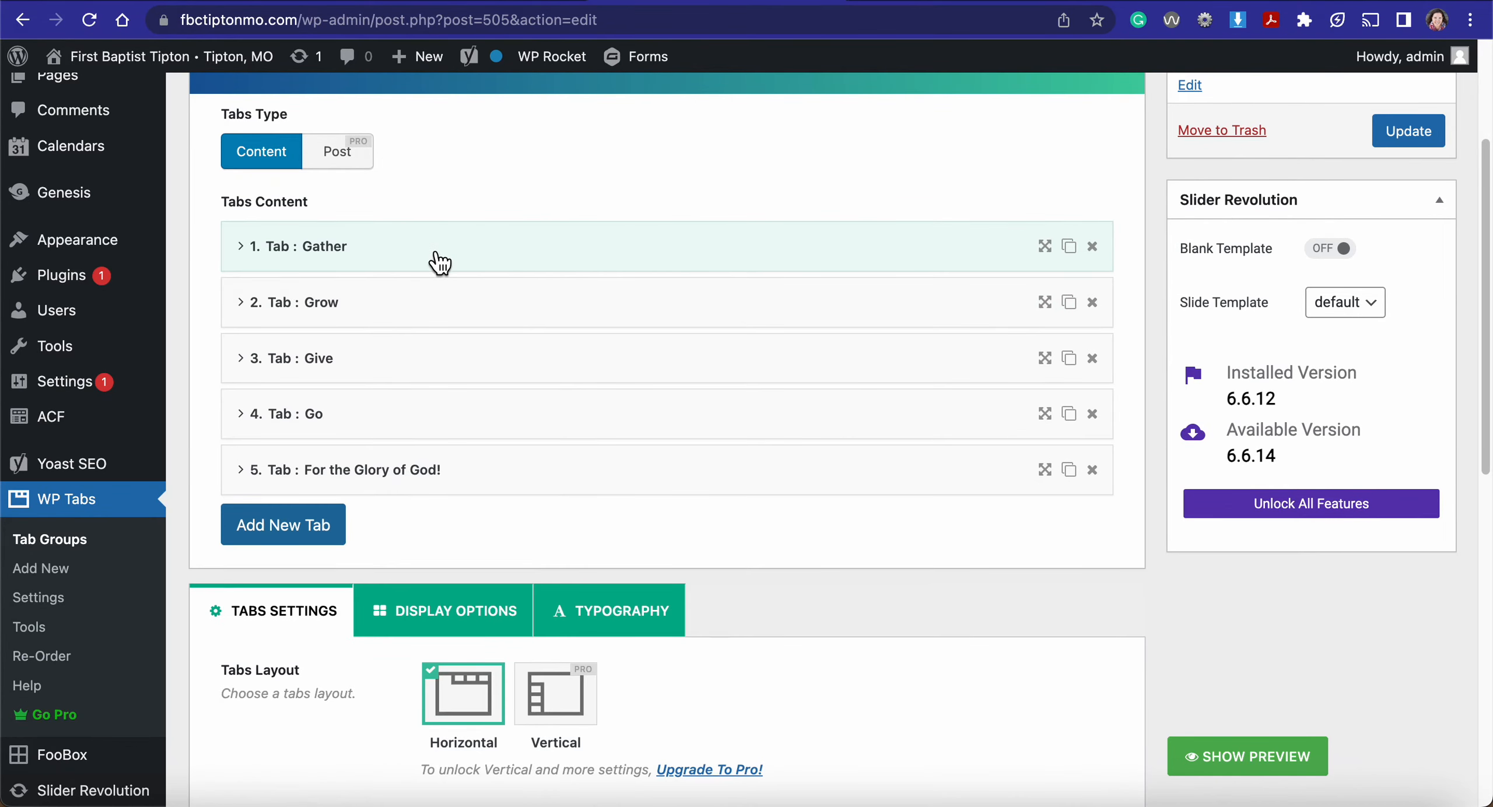
Step: Review the Core Commitments tab list, its layout, position, alignment and activator settings, and the shortcode section
mouse_move(432, 258)
left_mouse_down()
mouse_move(417, 318)
mouse_move(417, 247)
left_mouse_up()
scroll(540, 308, "down", 3)
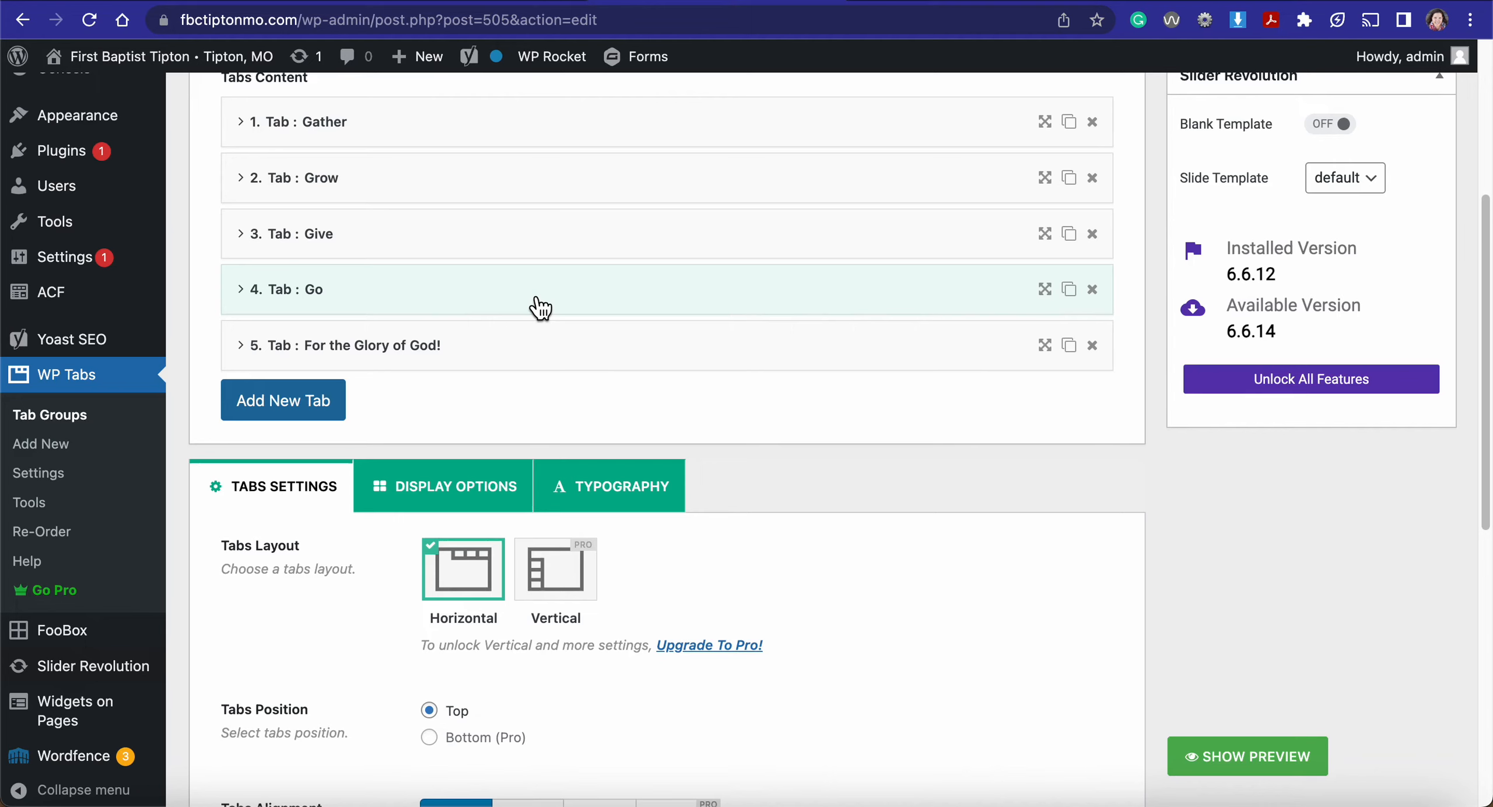
scroll(541, 308, "up", 2)
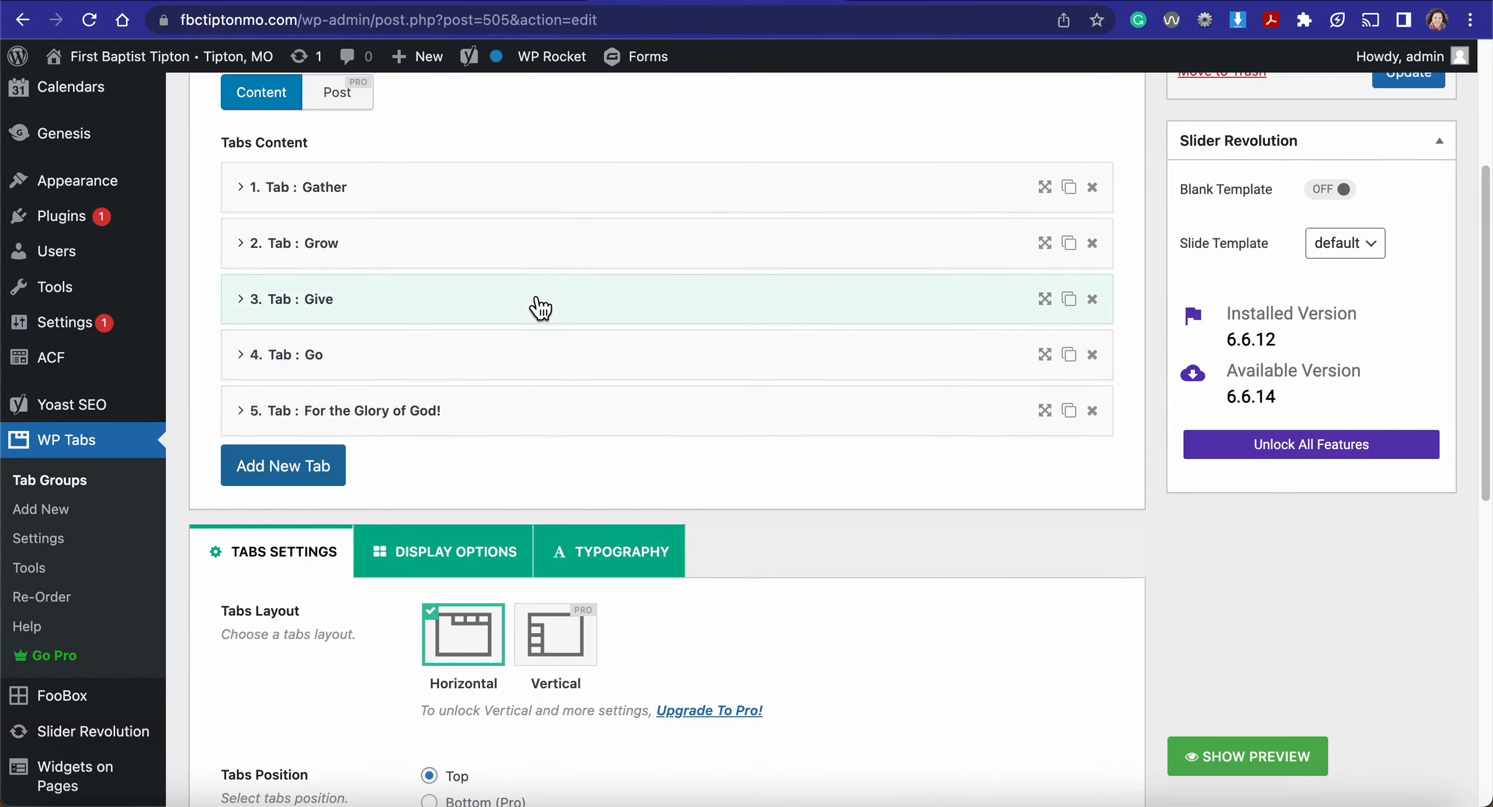
scroll(540, 308, "down", 9)
scroll(535, 298, "down", 1)
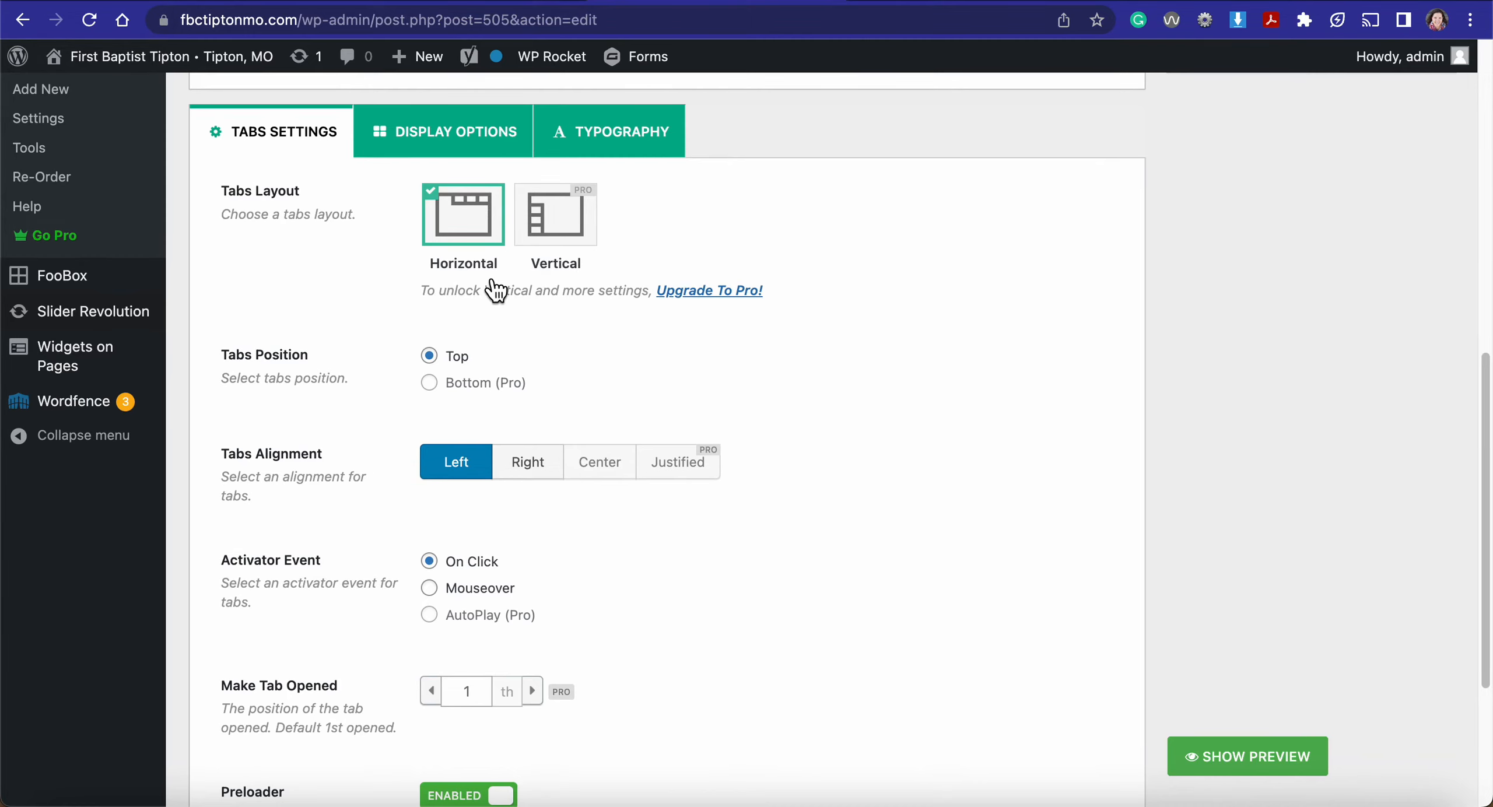
scroll(655, 453, "down", 5)
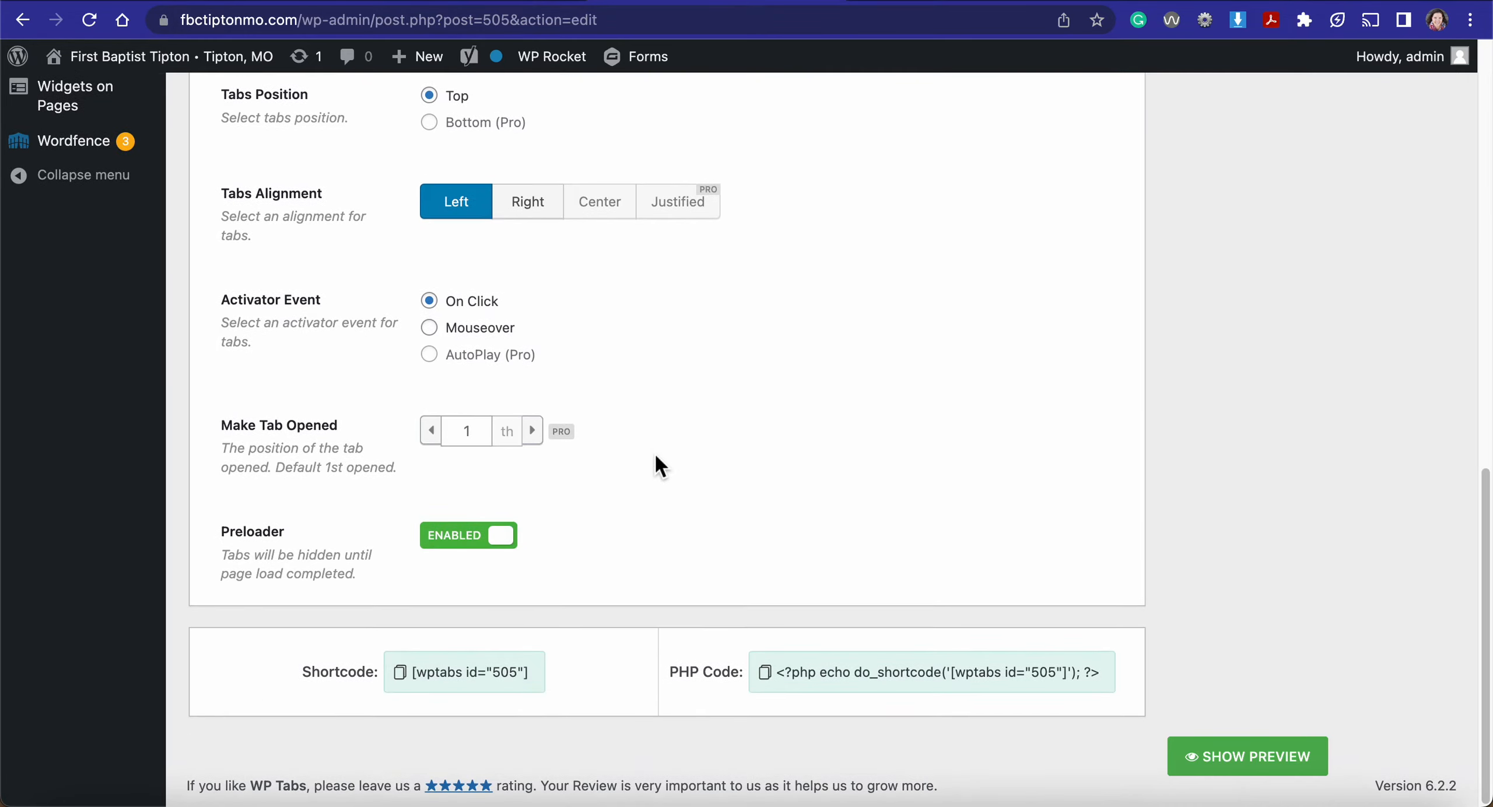
Step: Open the Slider Revolution overview and go to its list of slider modules
scroll(655, 455, "up", 15)
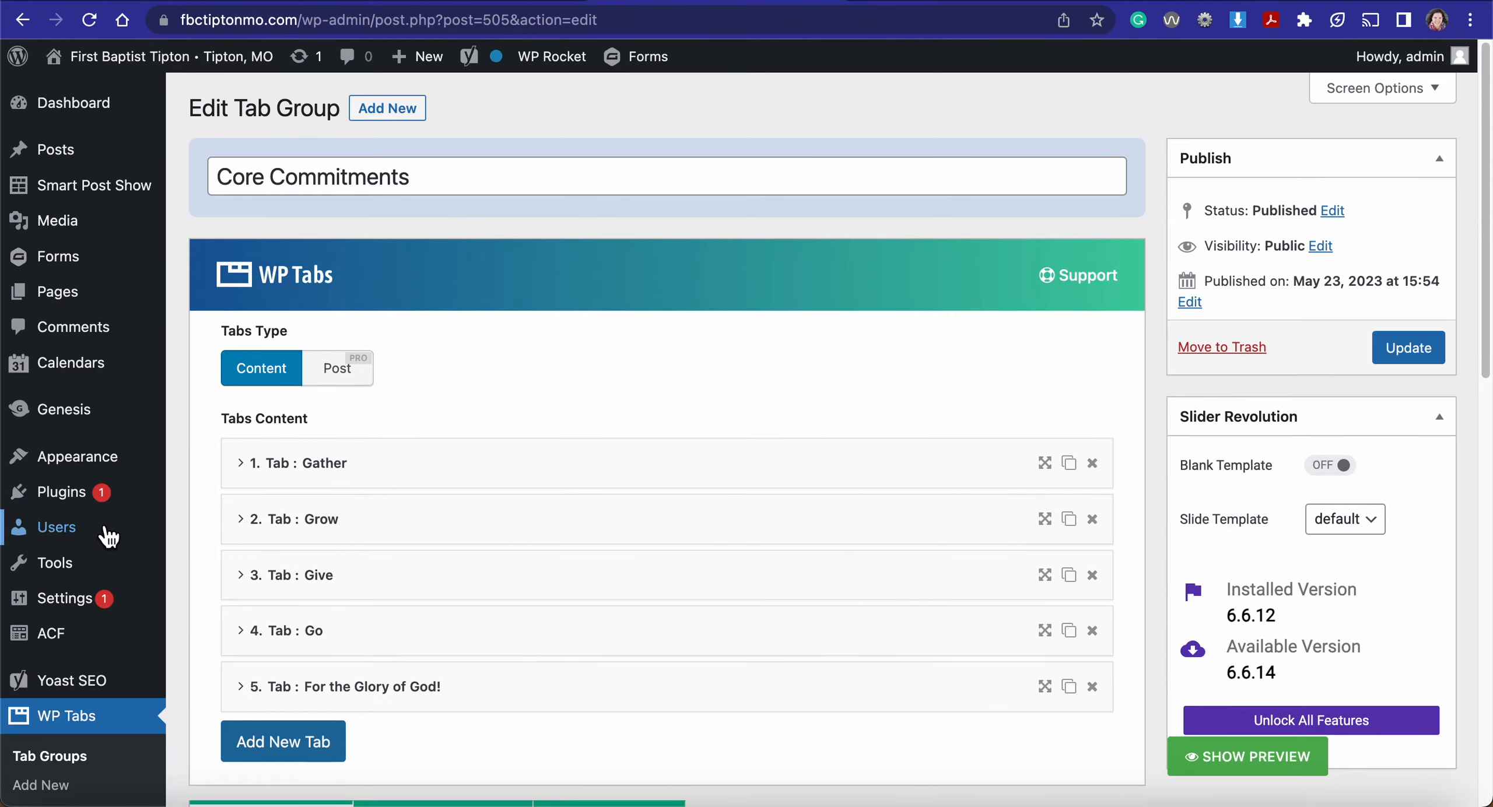
scroll(105, 532, "down", 3)
scroll(108, 534, "down", 5)
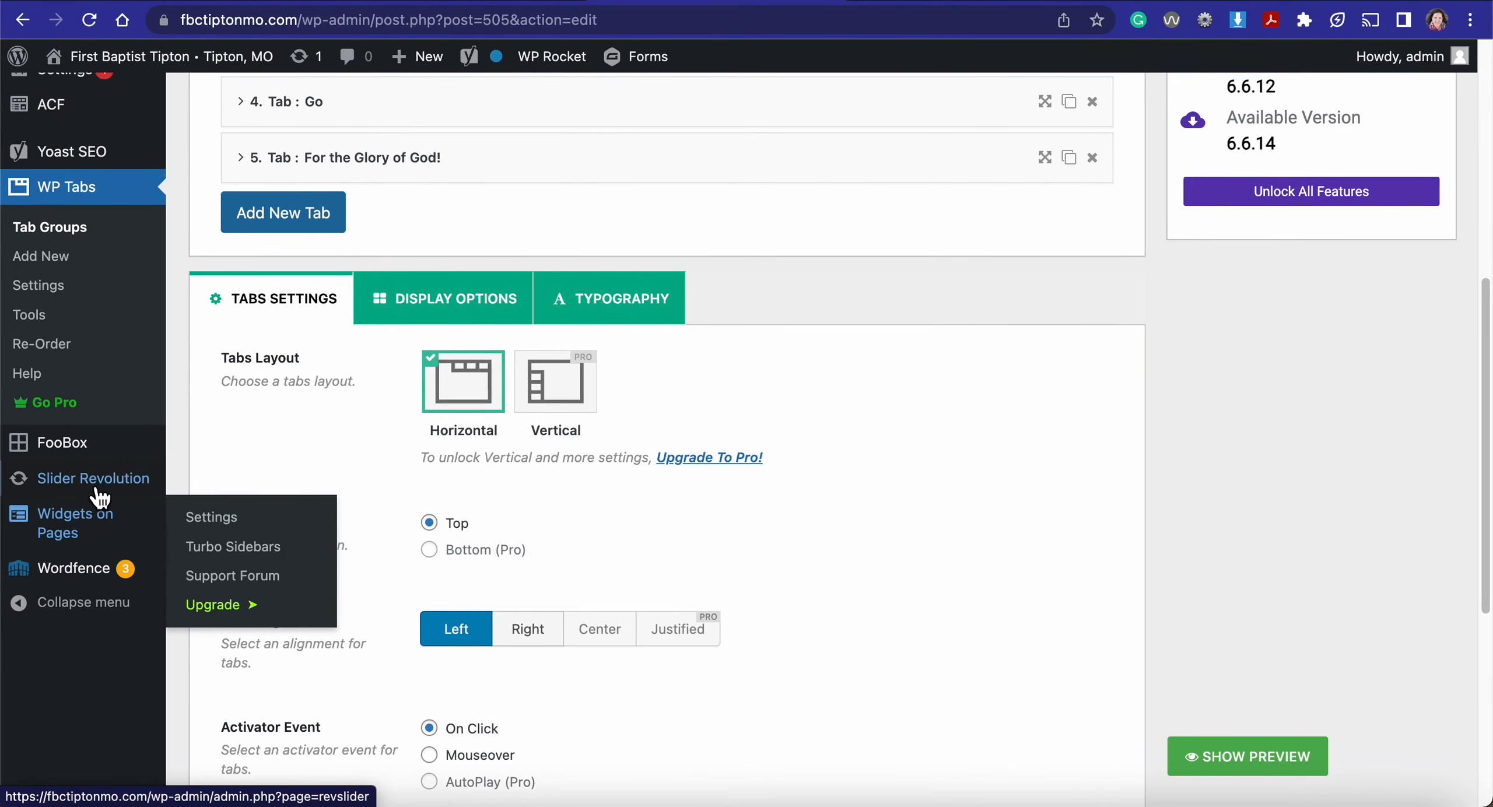
mouse_move(98, 493)
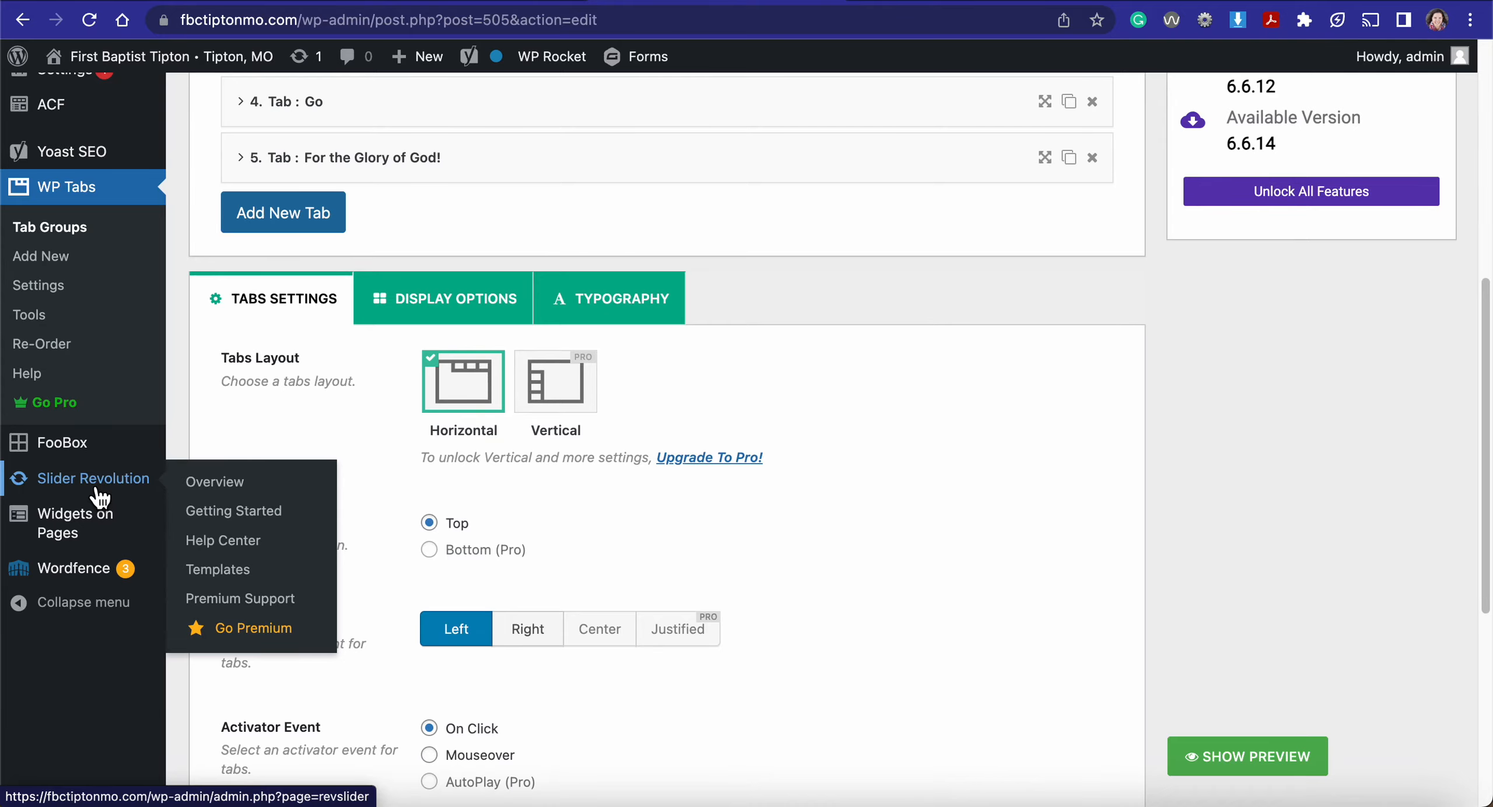
left_click(100, 497)
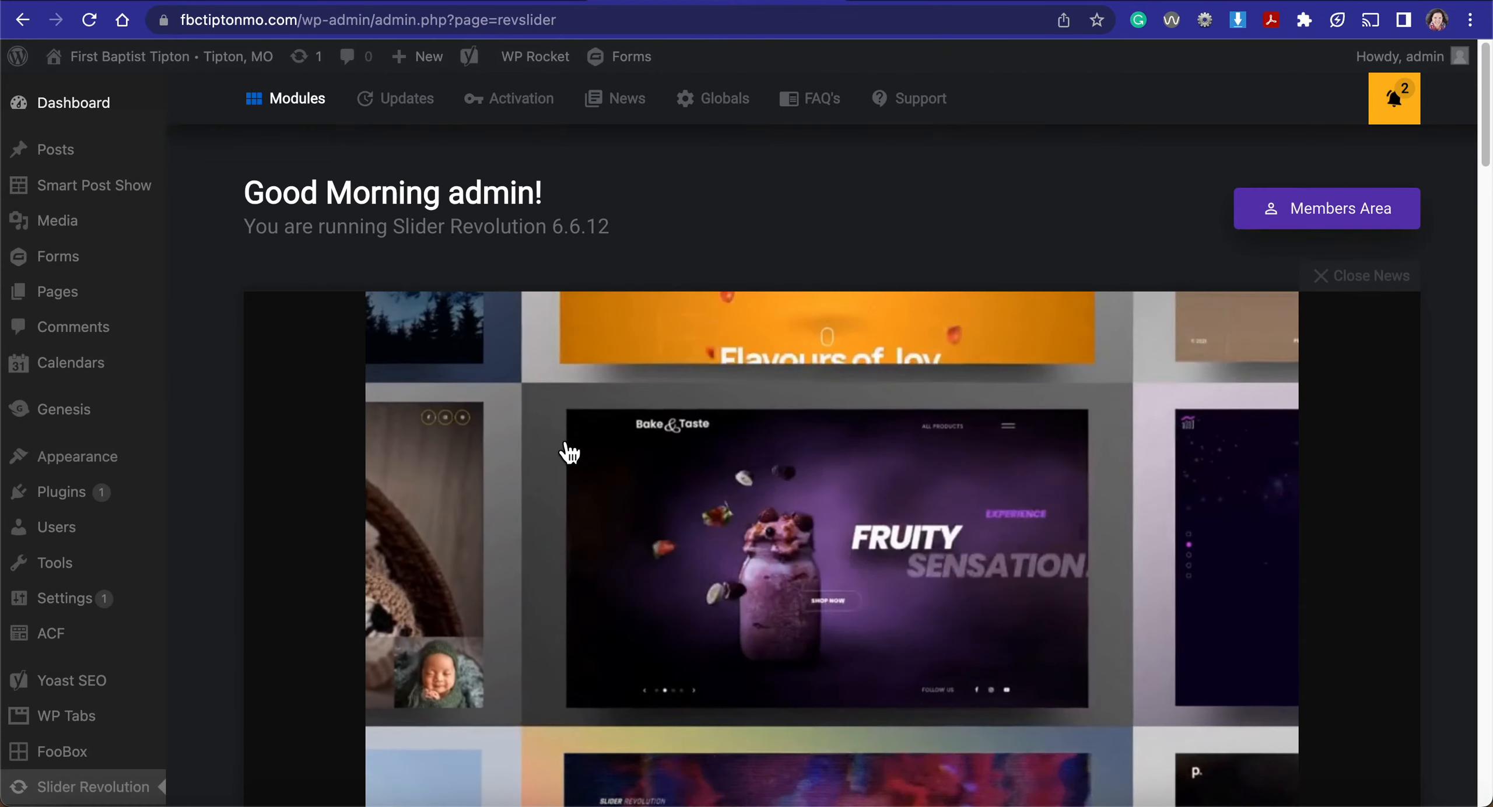
scroll(680, 487, "down", 5)
scroll(677, 484, "down", 8)
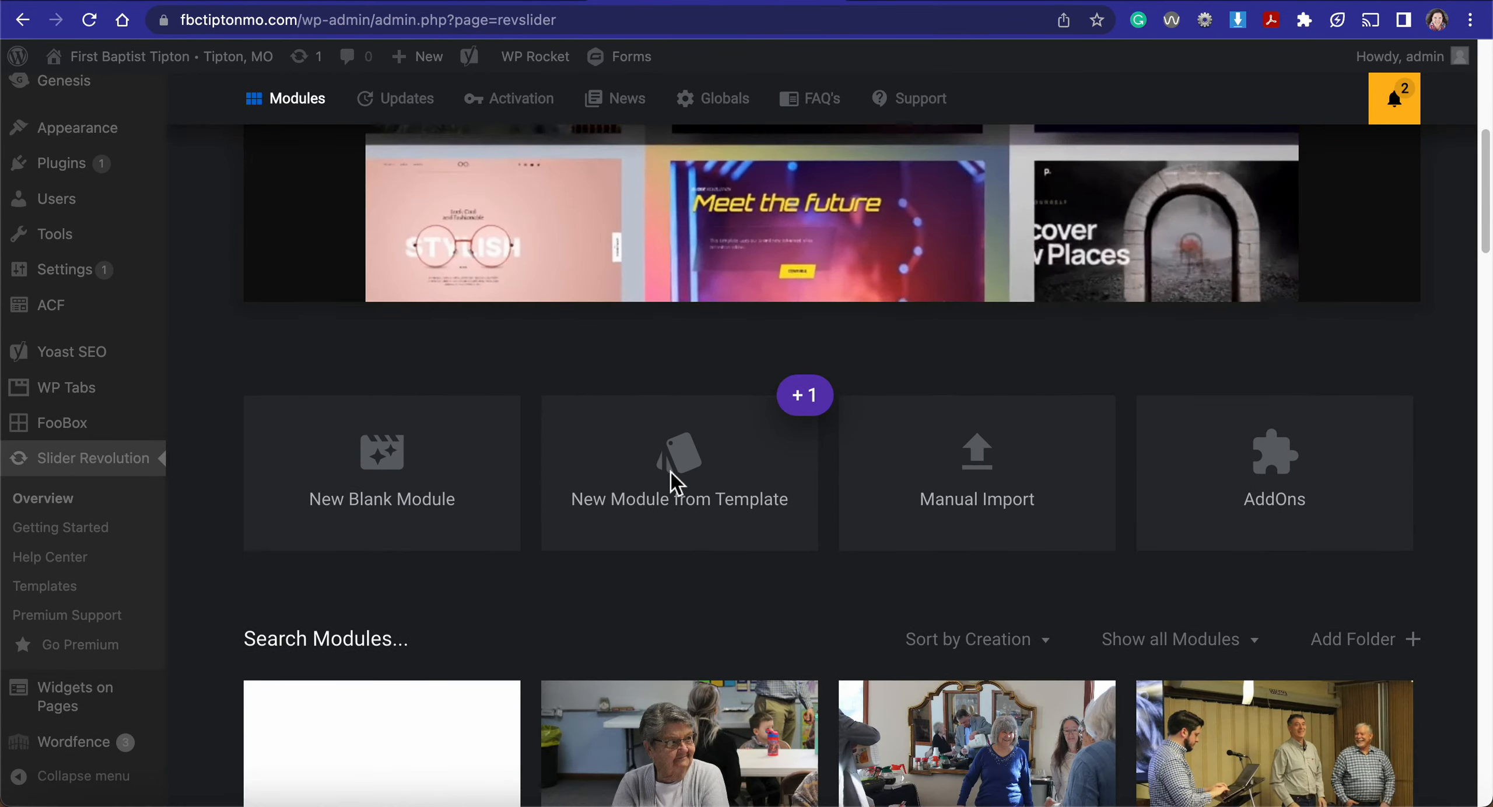
scroll(671, 483, "down", 1)
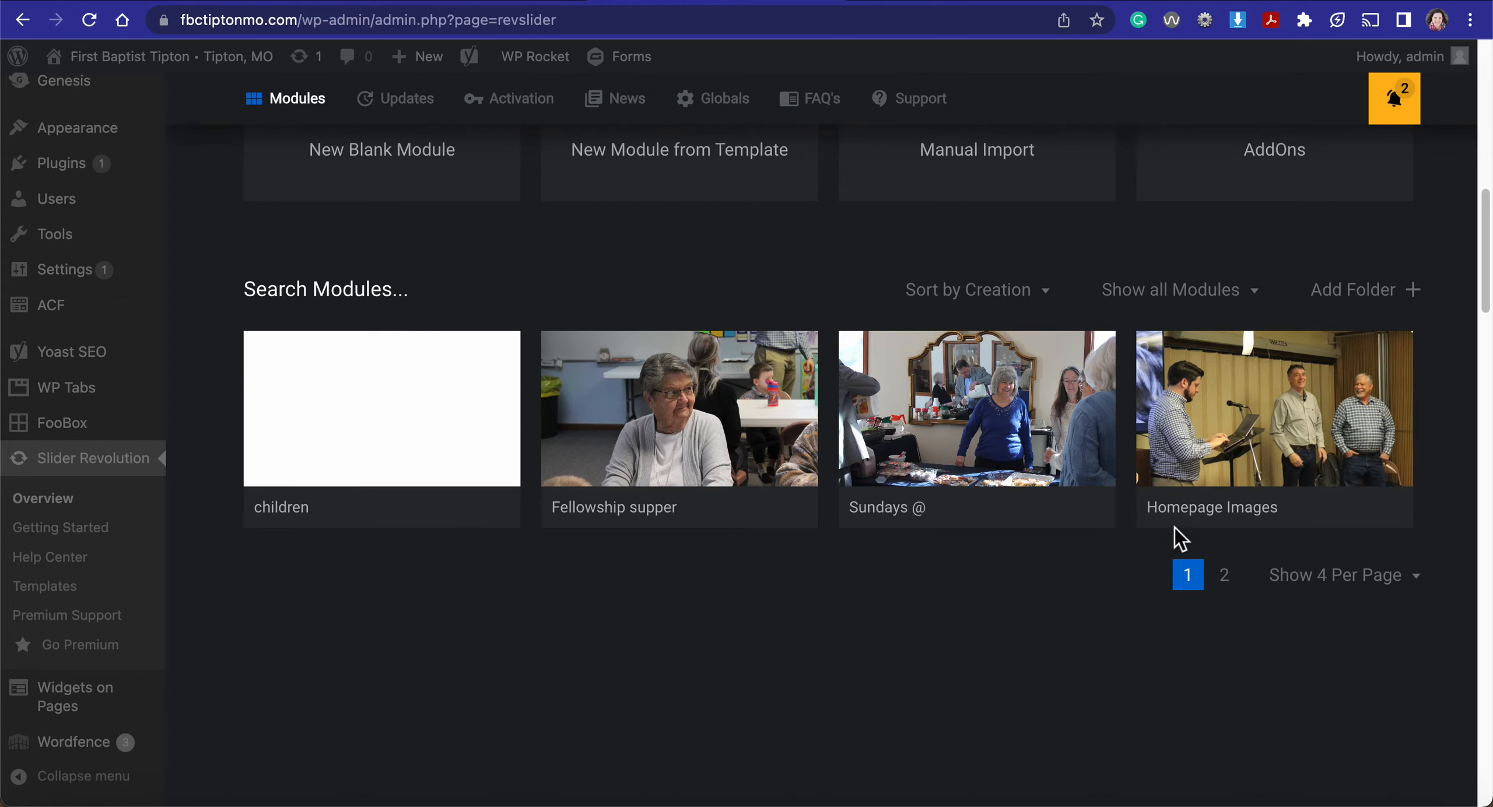
Step: Show the slides of the Homepage Images module and look through all of them
mouse_move(1246, 524)
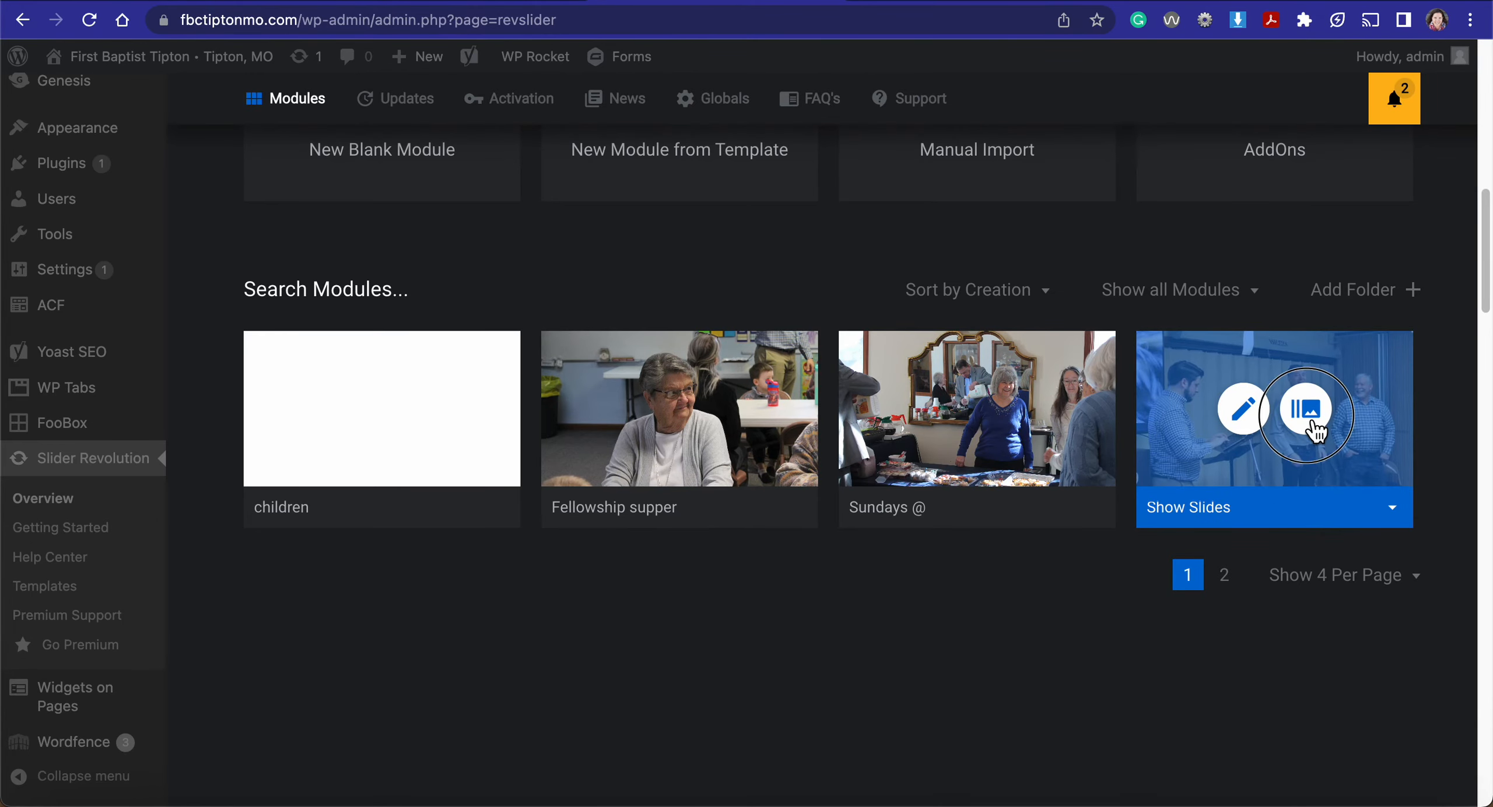
left_click(1314, 418)
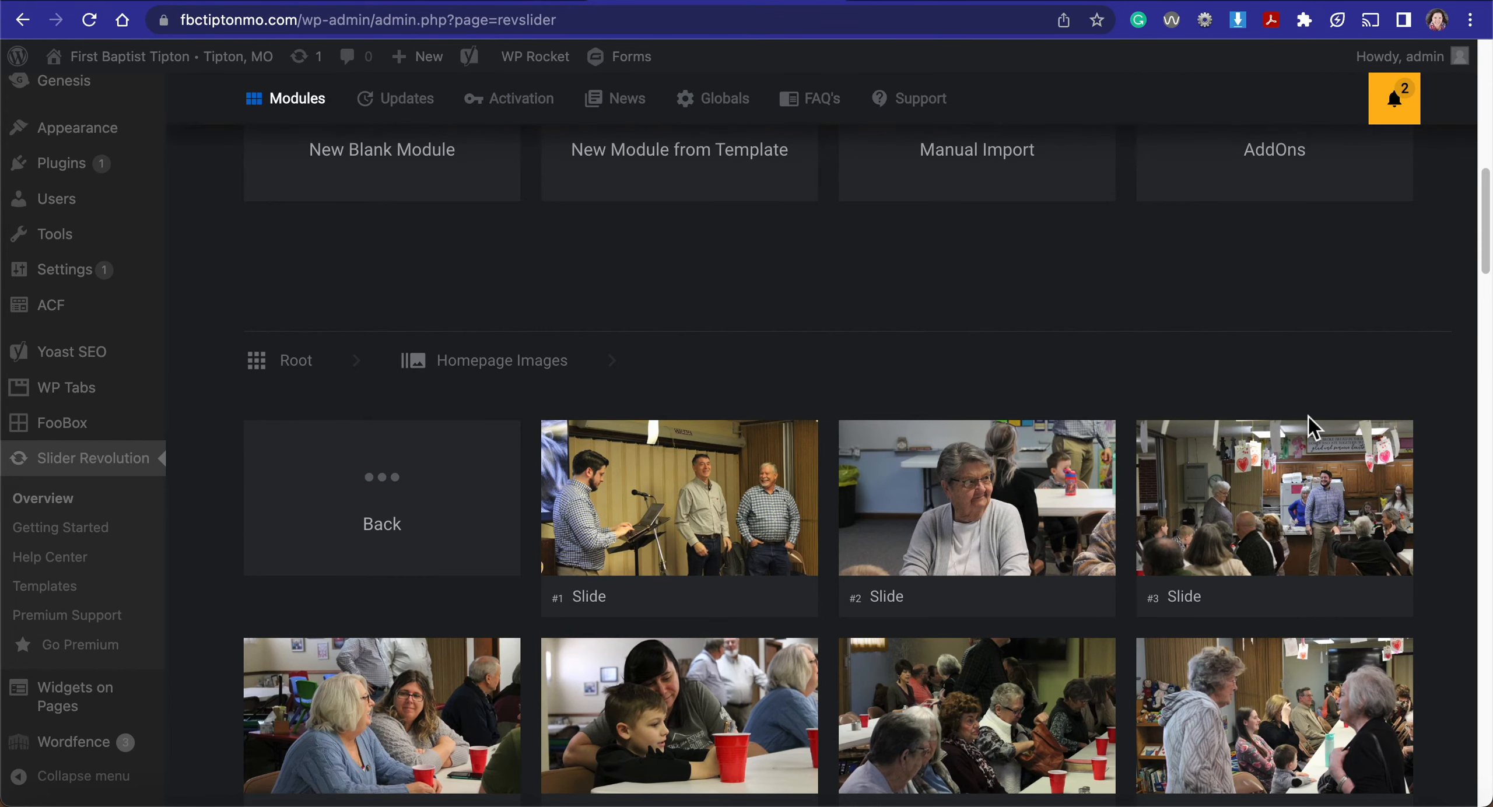
scroll(1314, 429, "down", 10)
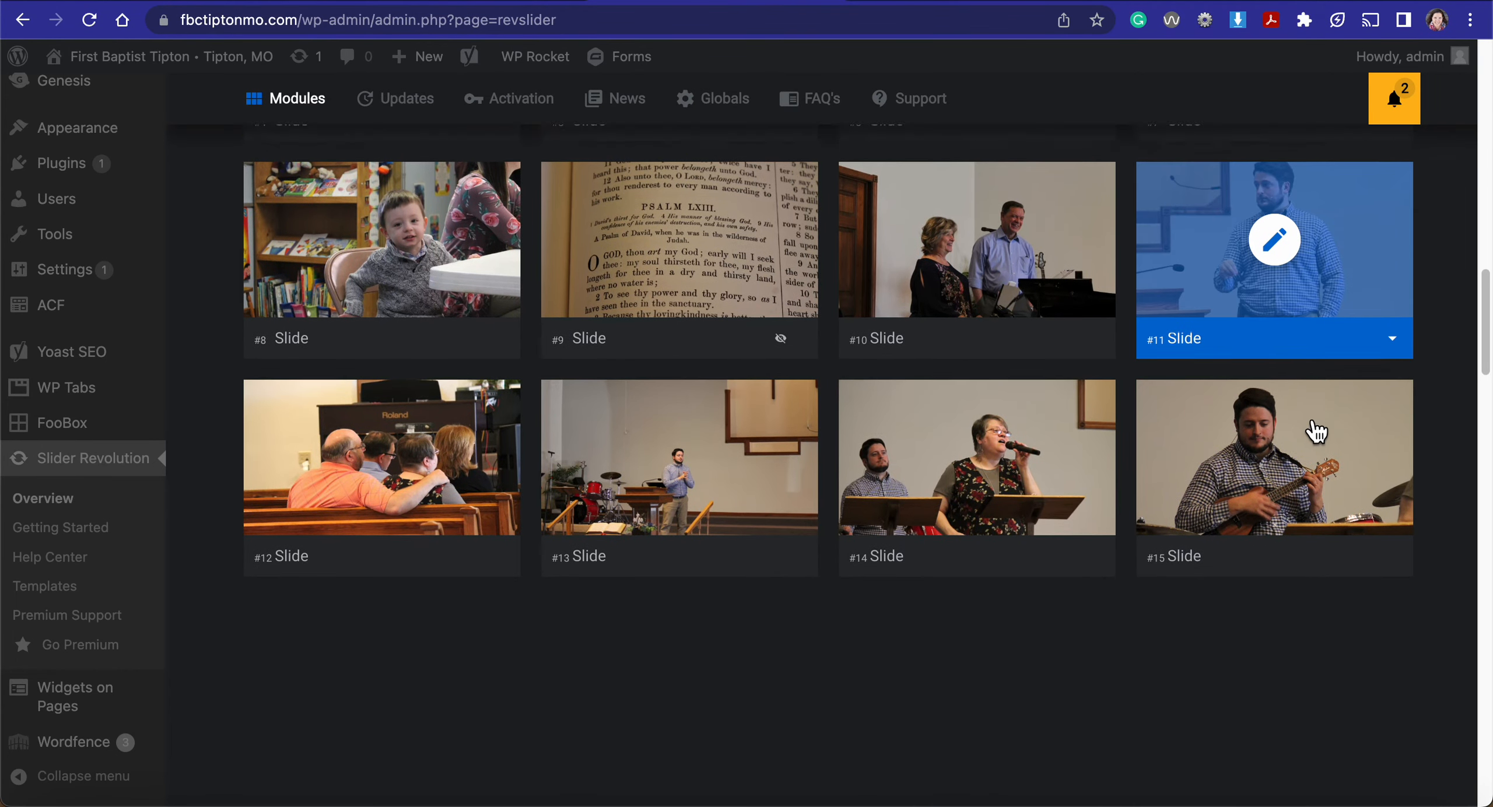
scroll(1308, 416, "up", 3)
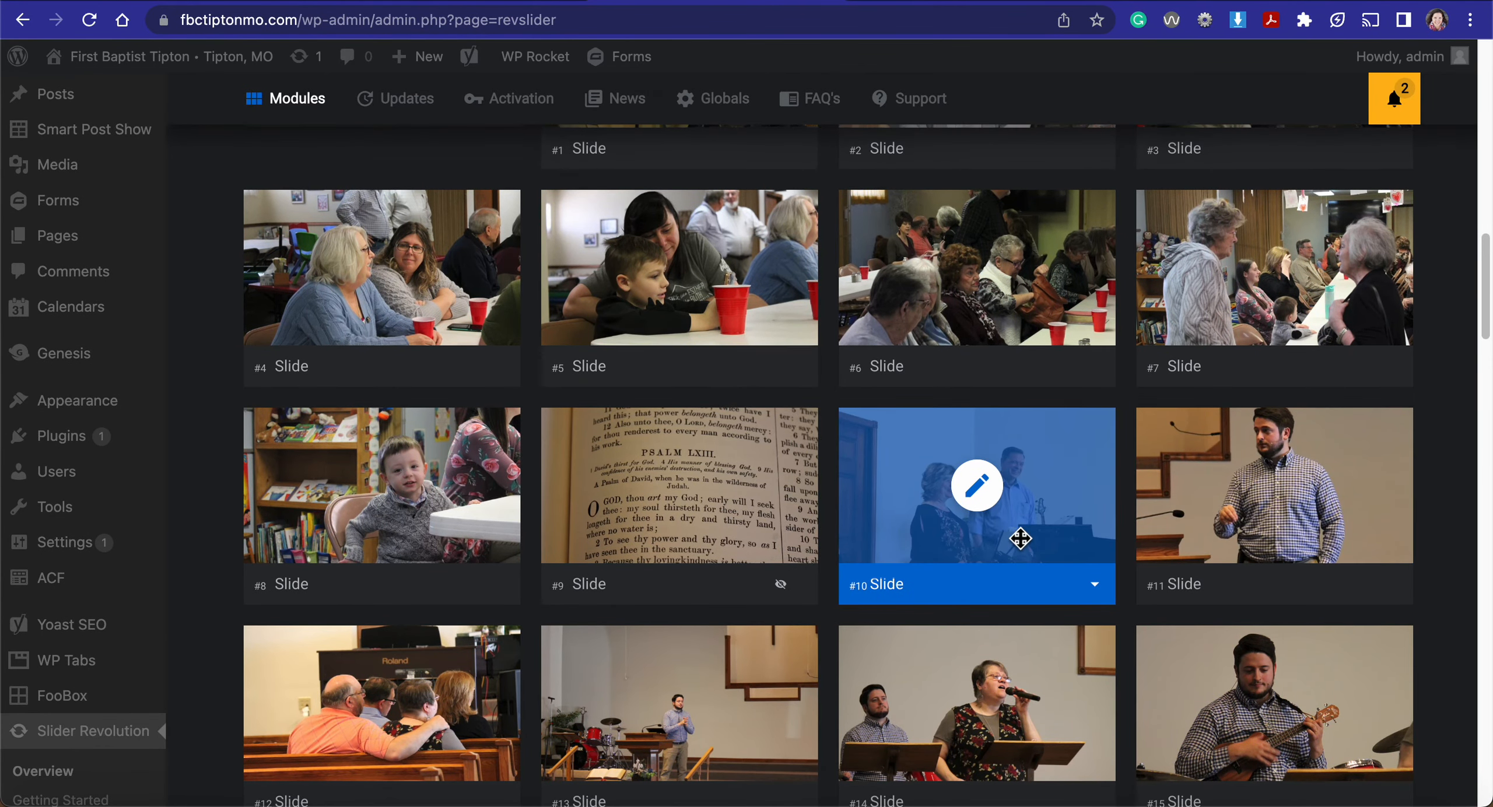
scroll(1020, 537, "up", 2)
scroll(1020, 538, "up", 1)
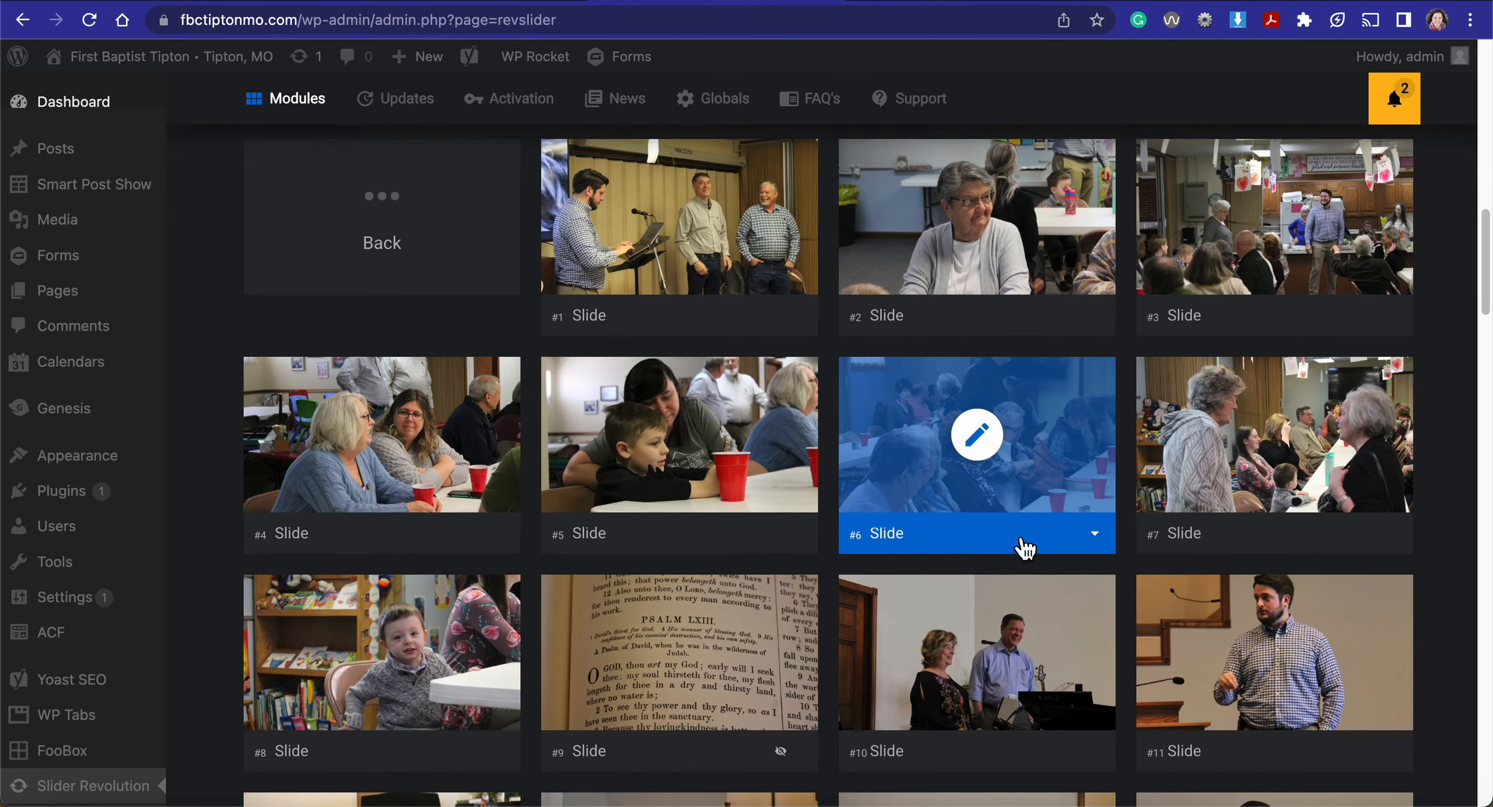
scroll(1022, 543, "down", 8)
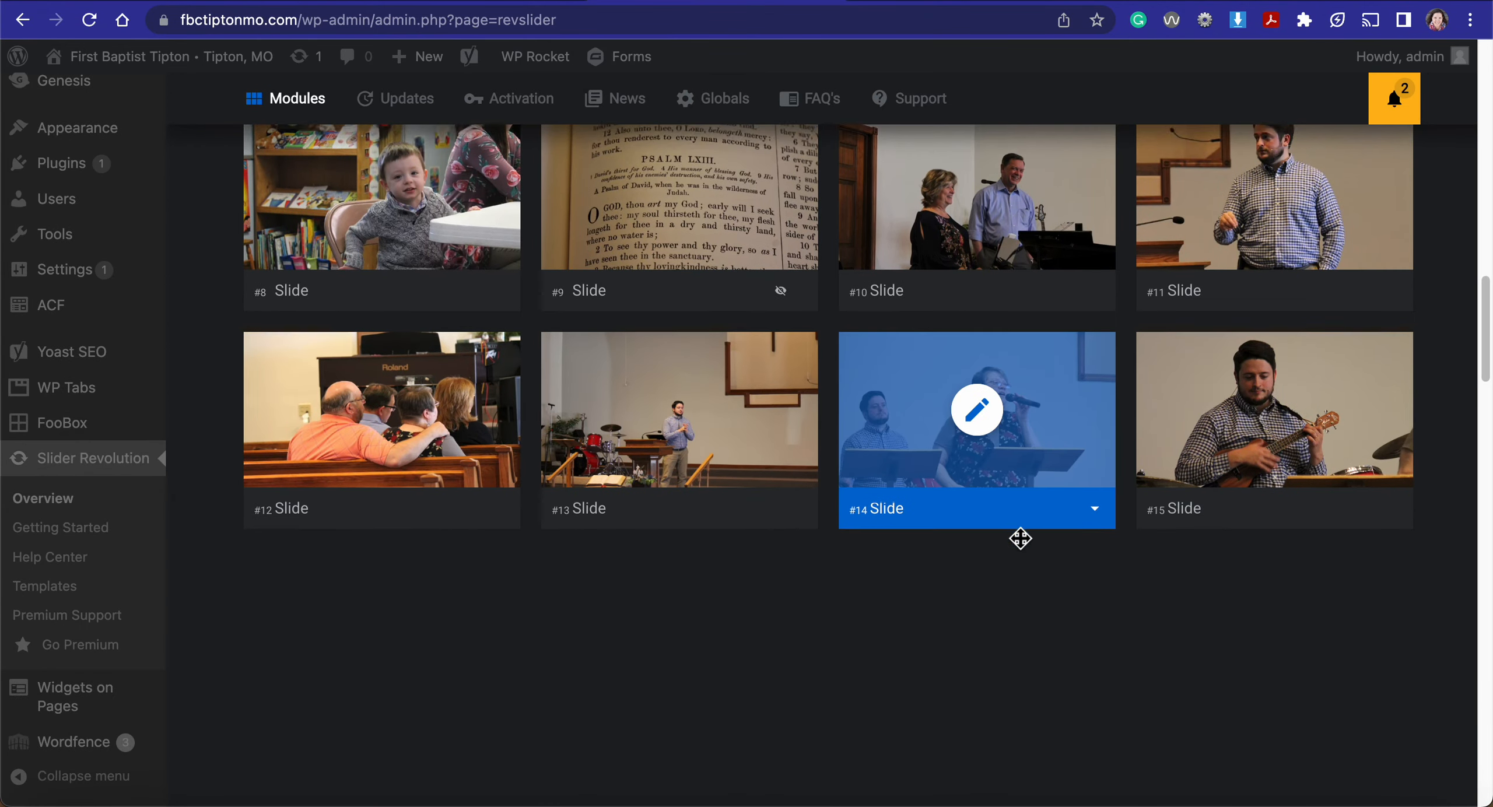
scroll(1020, 539, "down", 1)
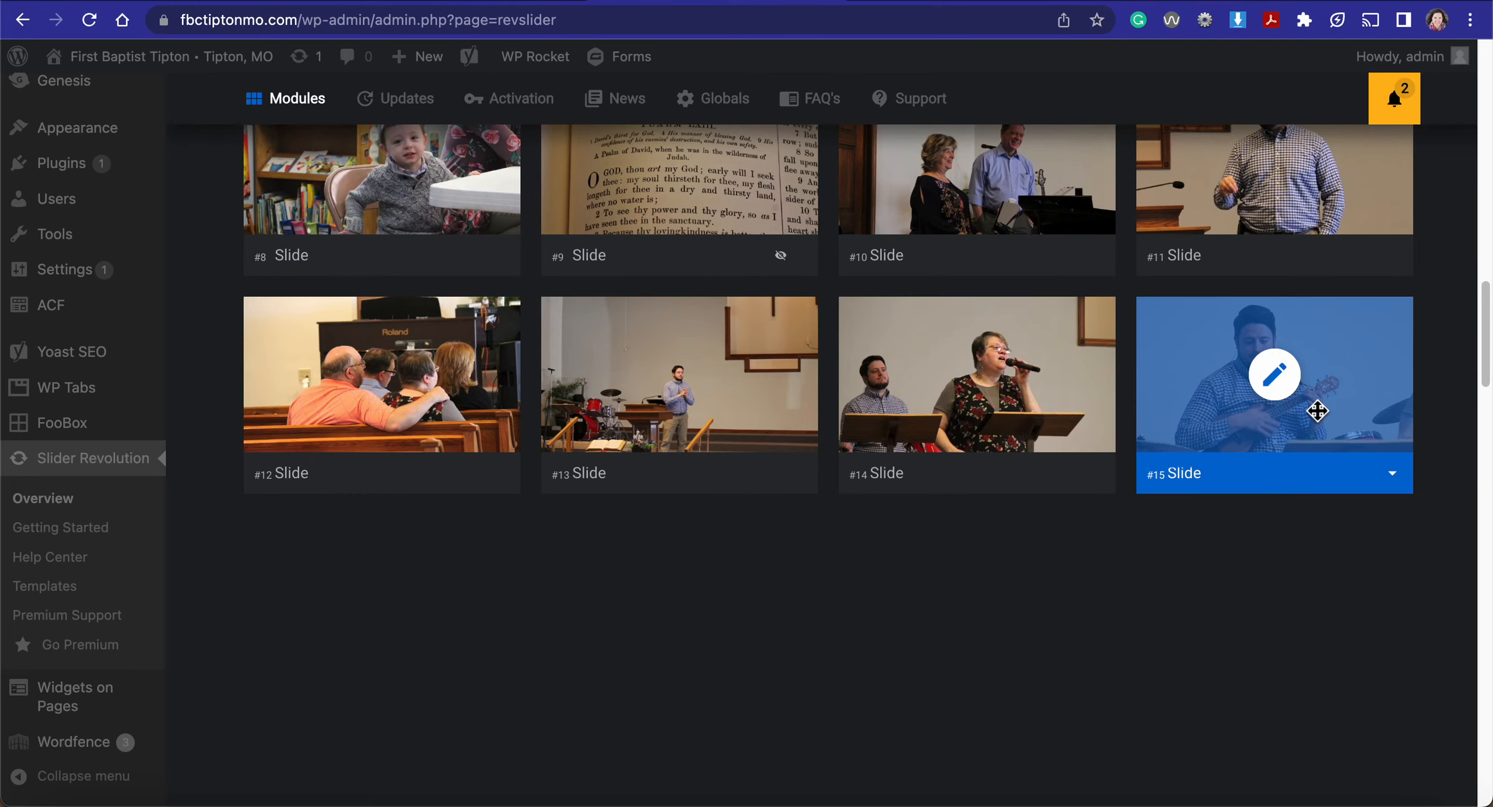
Step: Open slide #15 for editing and view the media library choices for its background image, then close the chooser without picking one
left_click(1278, 376)
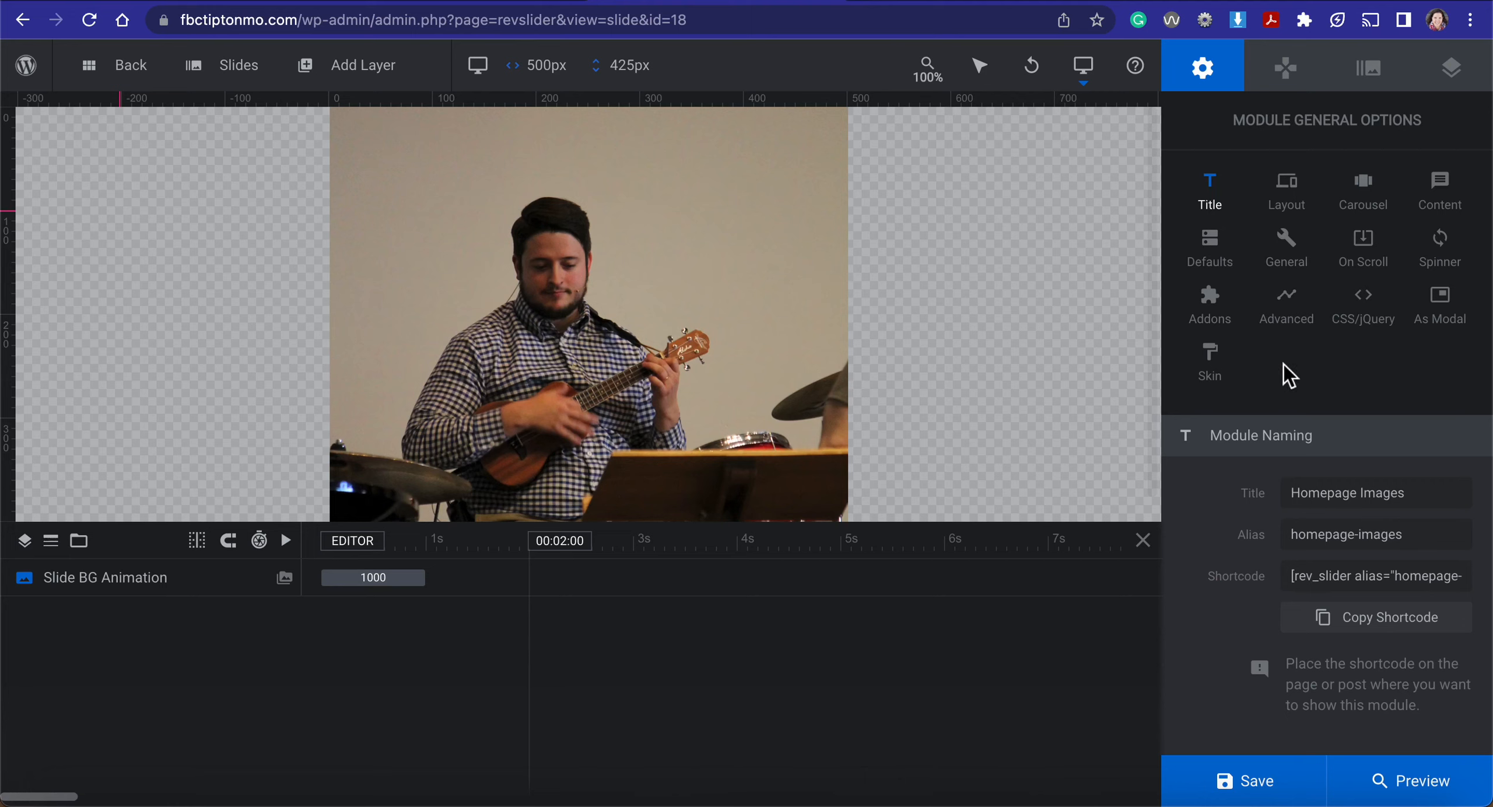
left_click(1377, 75)
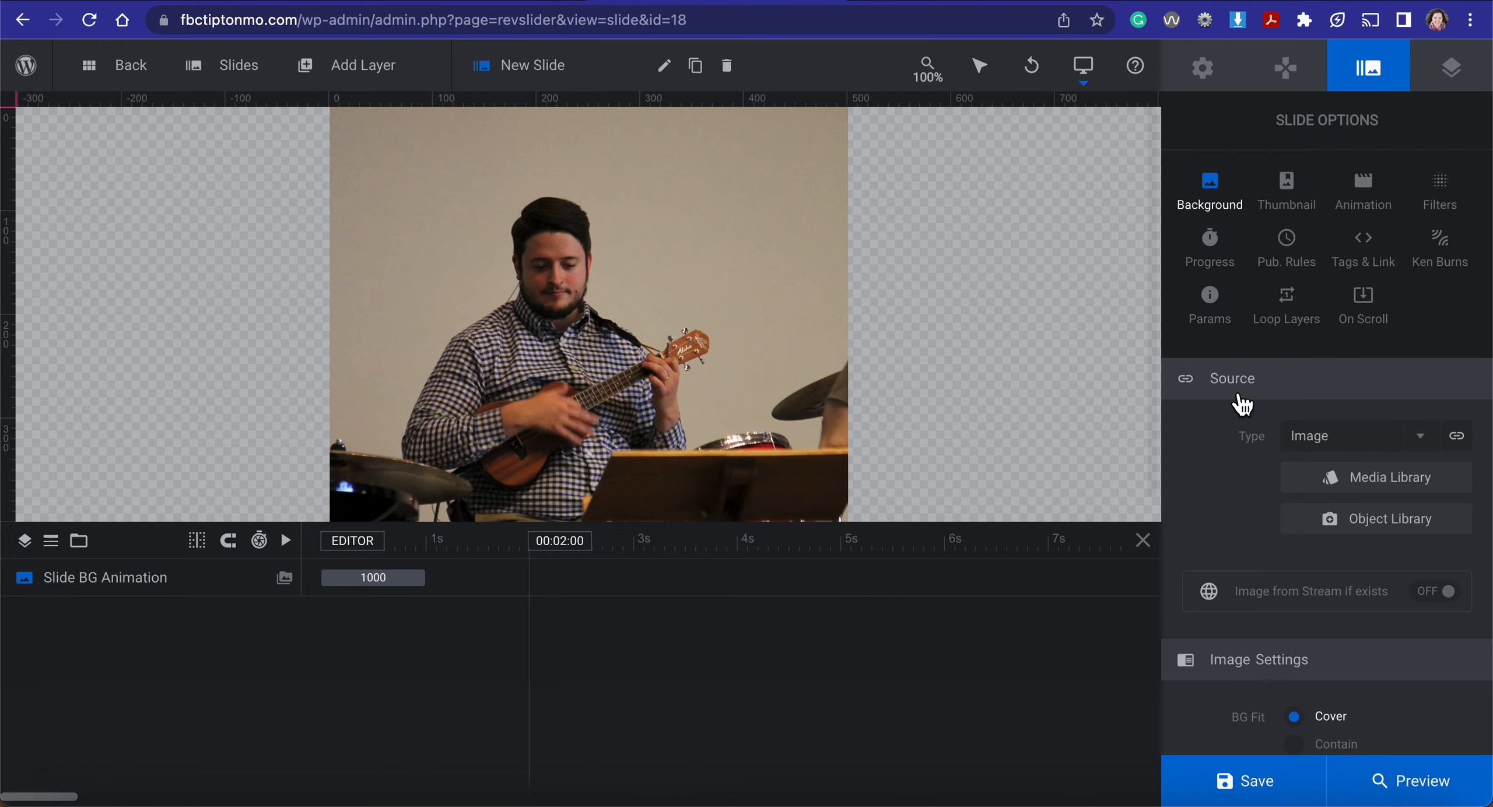
left_click(1377, 481)
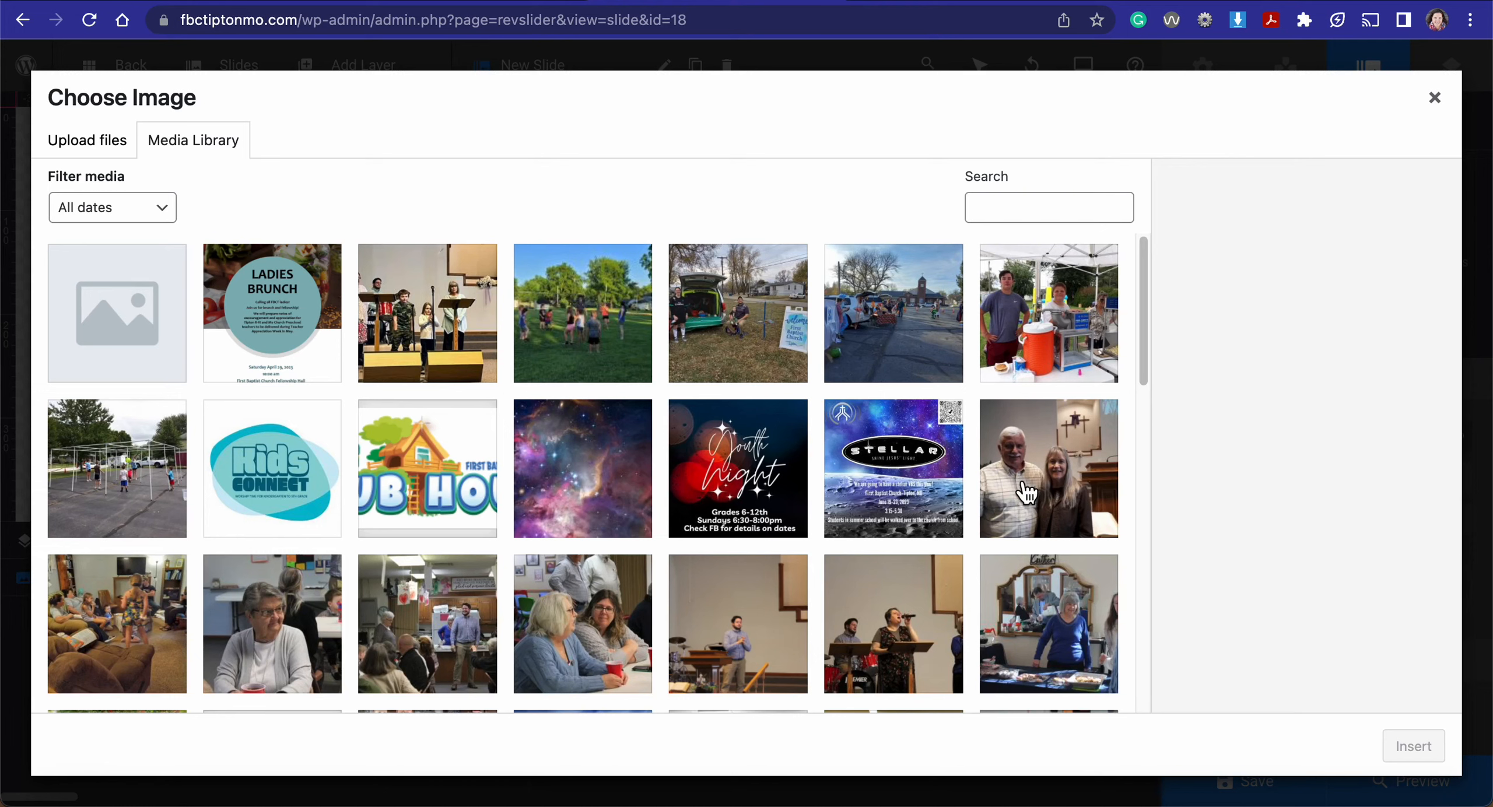
left_click(1435, 98)
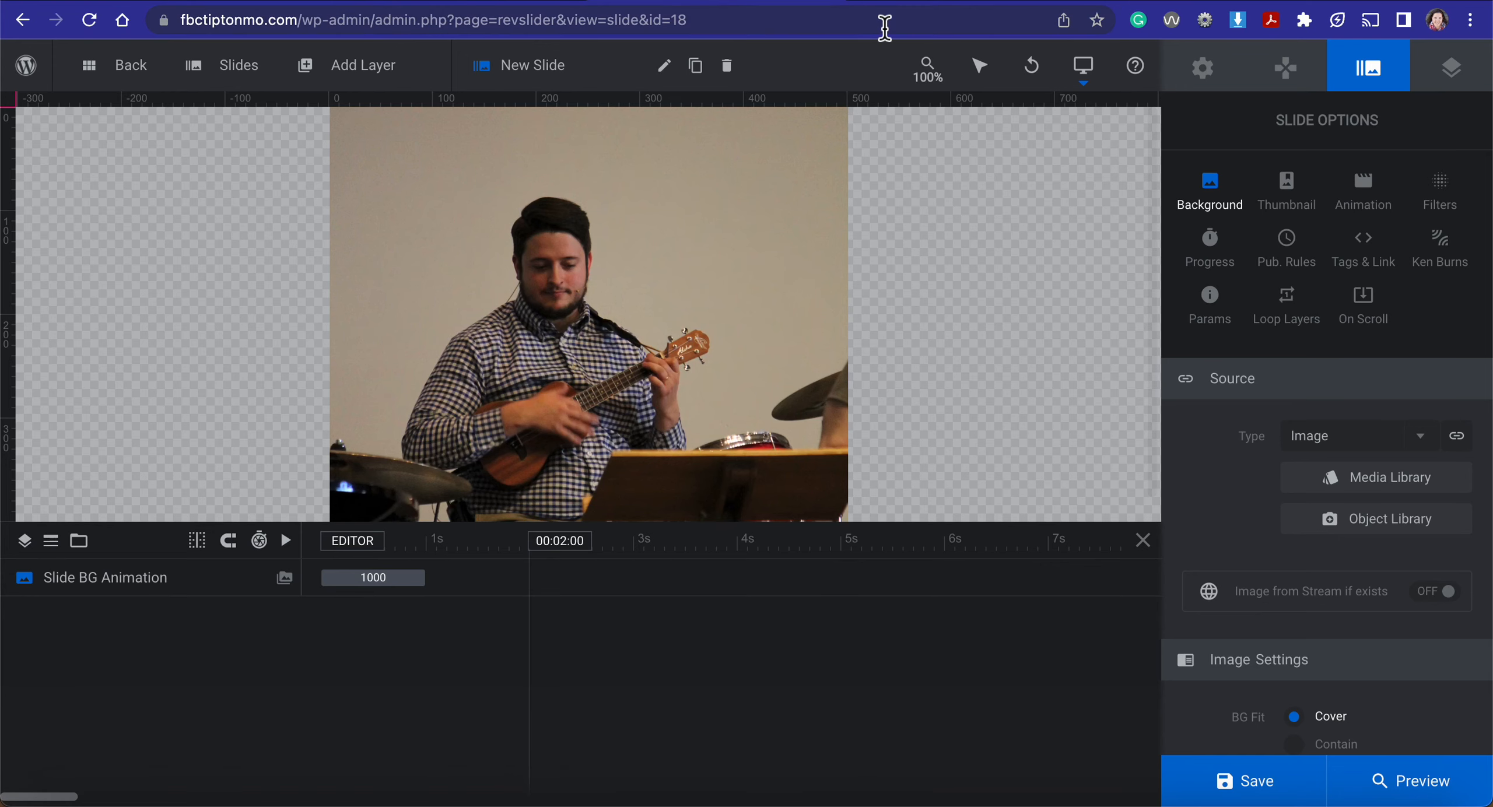
Step: Duplicate slide #15 of the Homepage Images module
mouse_move(234, 82)
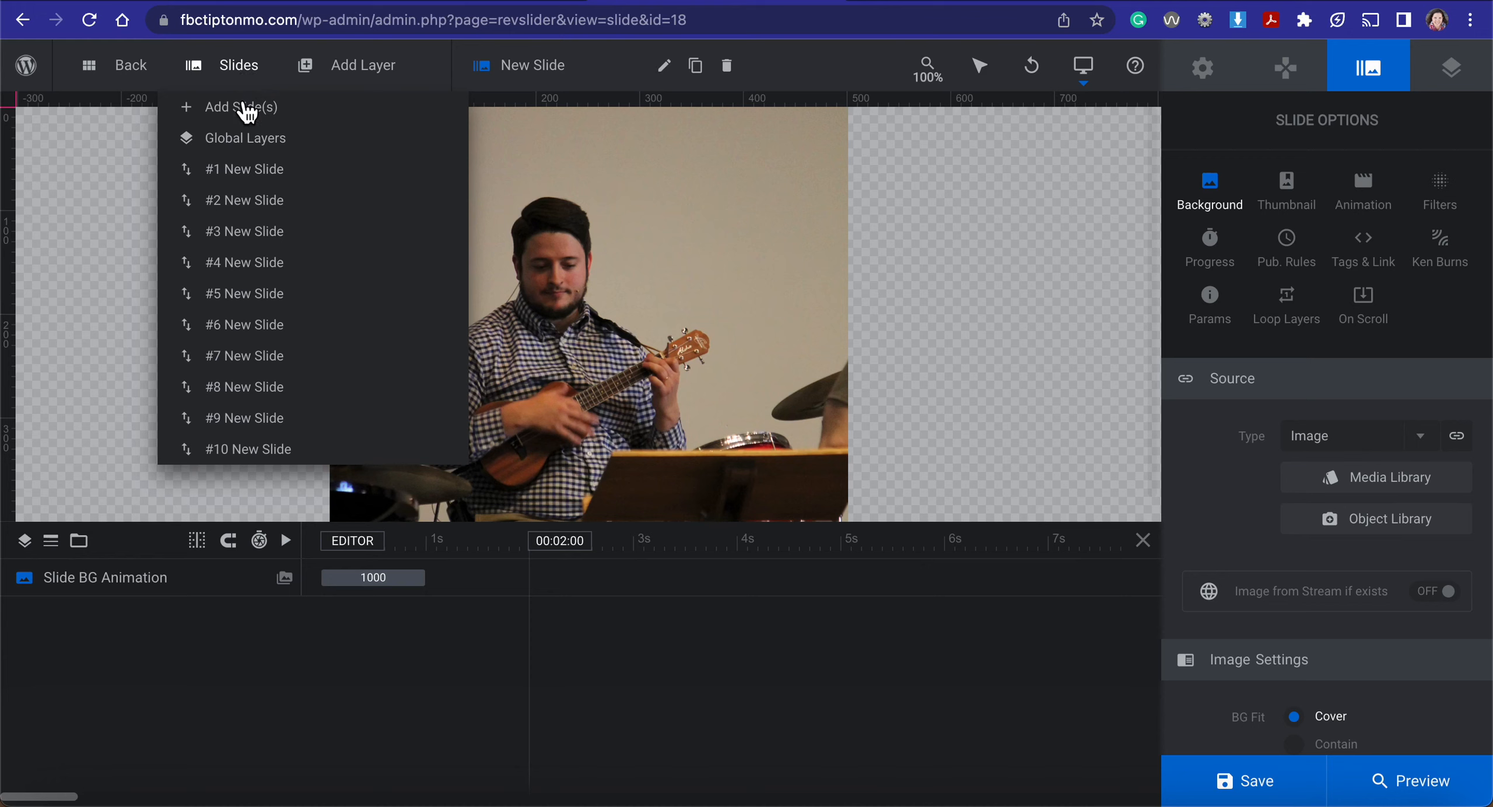
scroll(242, 202, "down", 3)
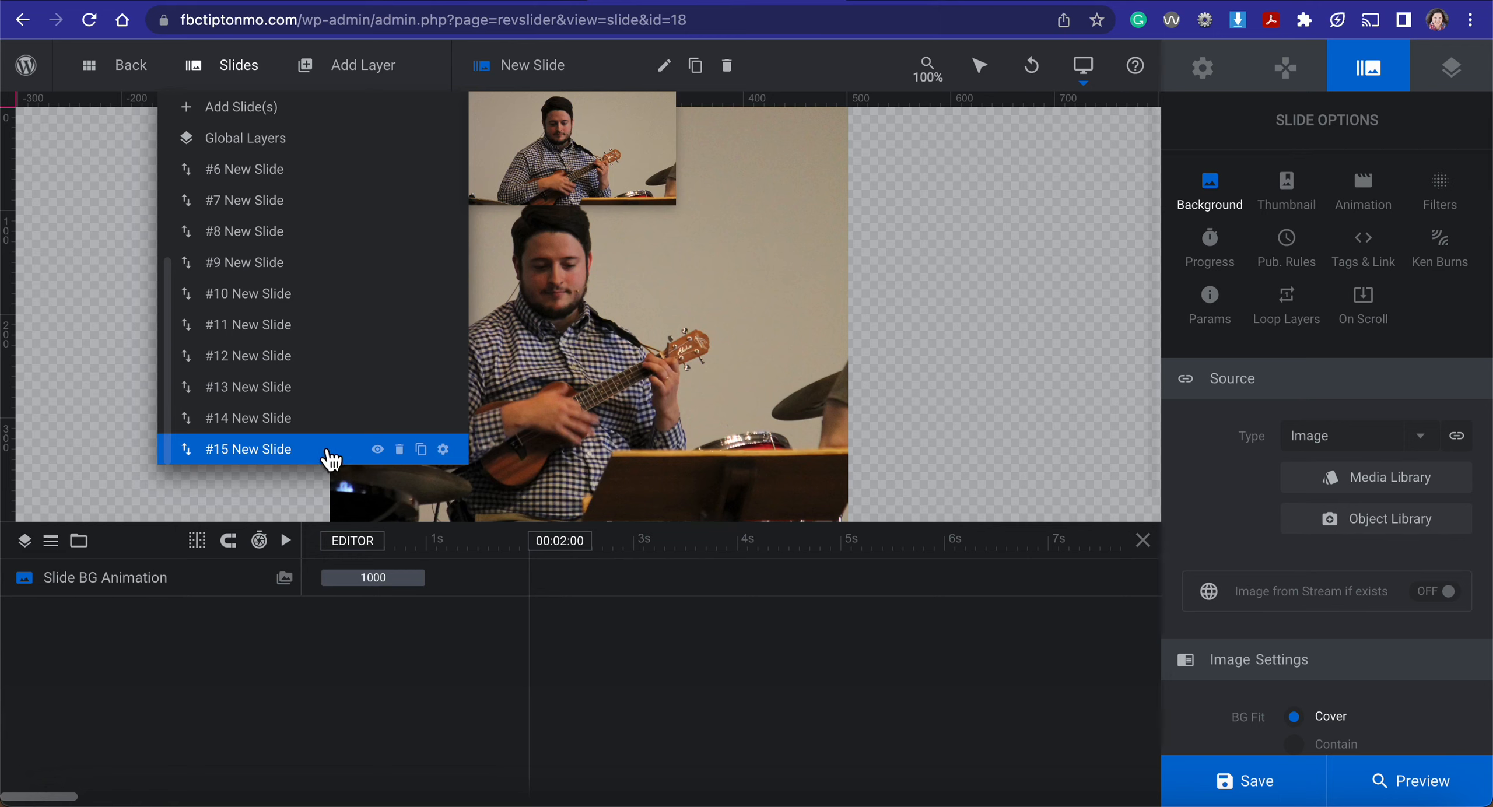
left_click(422, 453)
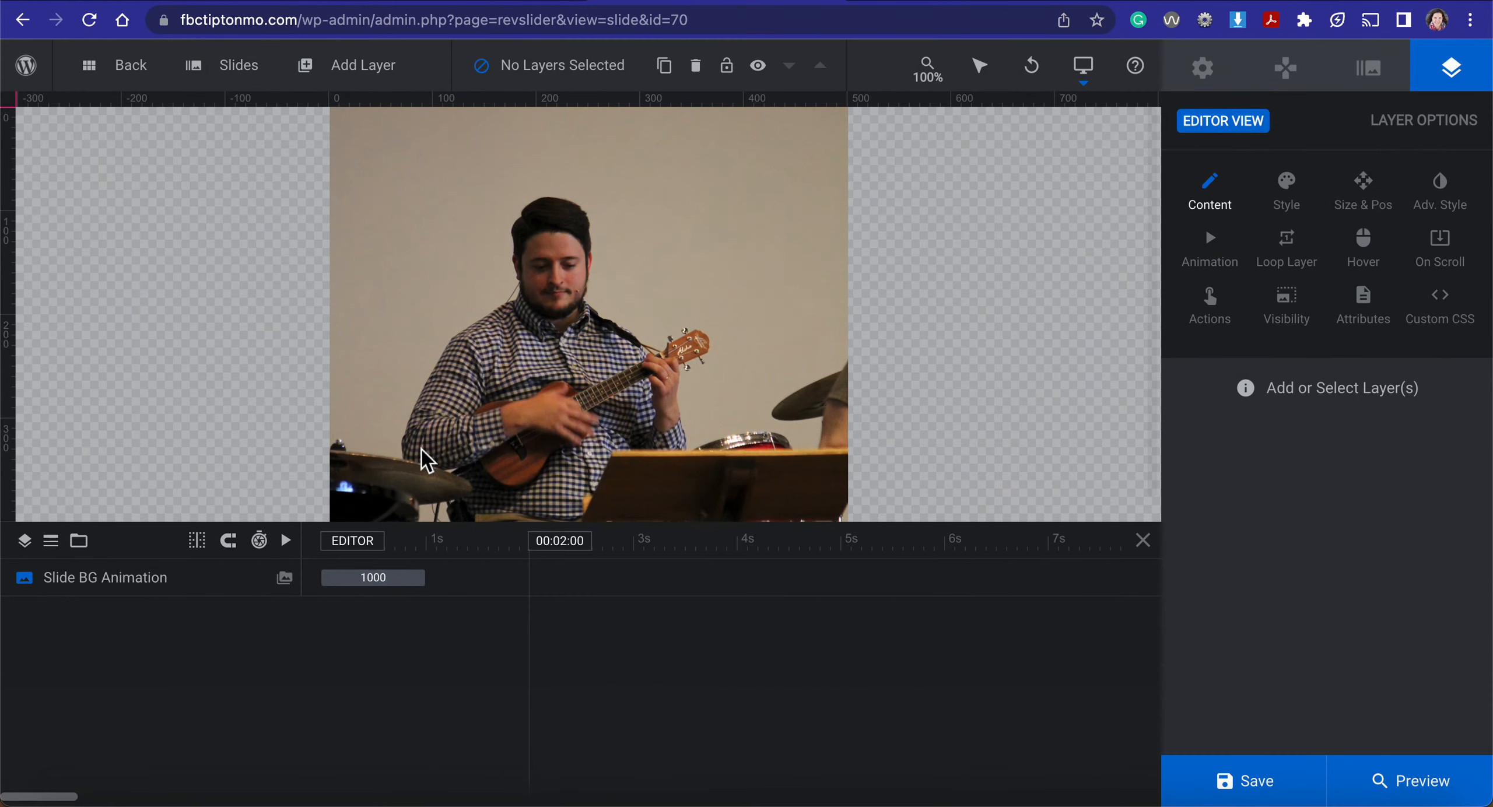
Step: Delete the duplicate slide #16 from the module and confirm the deletion
mouse_move(222, 66)
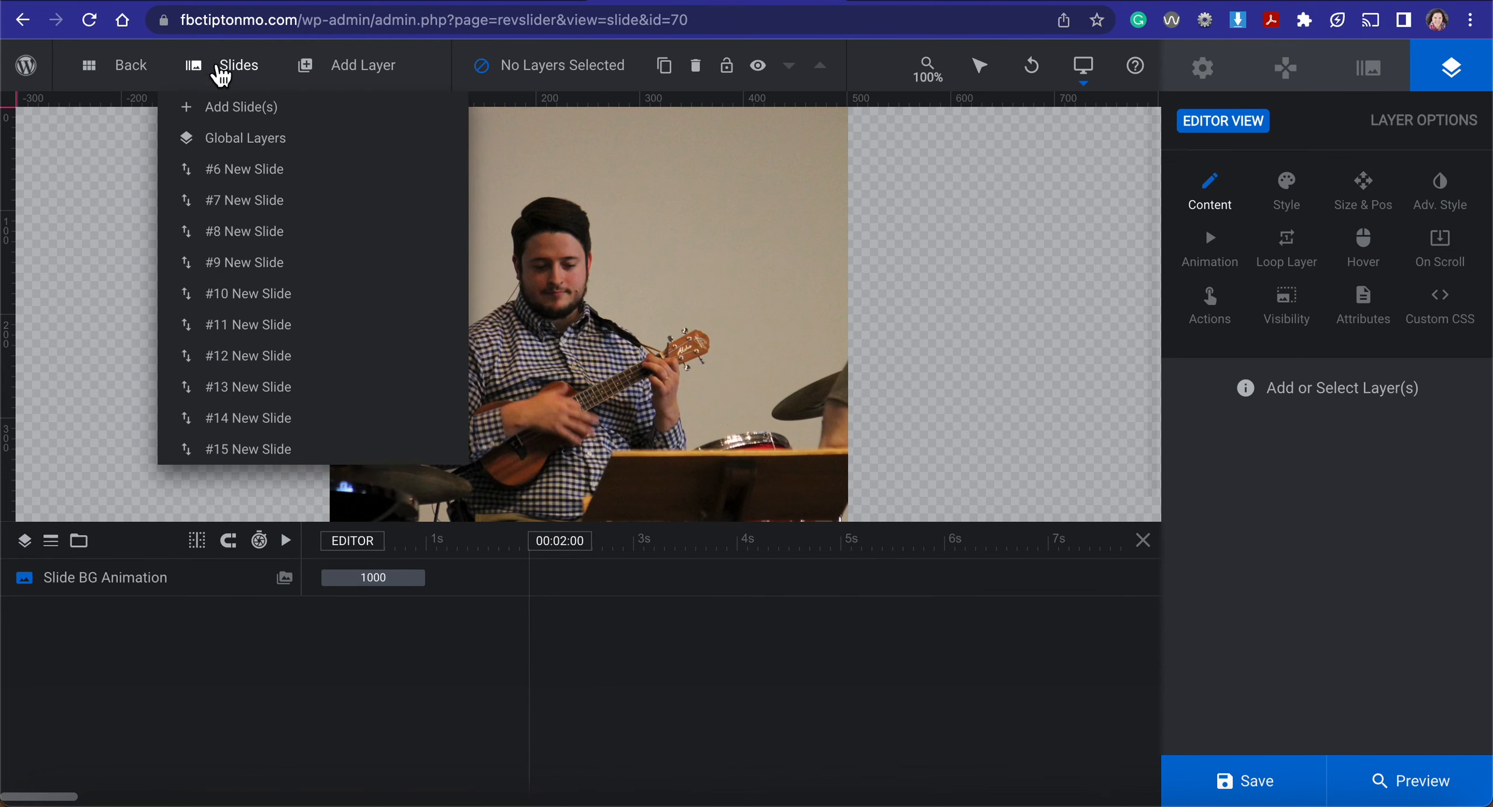
scroll(259, 338, "down", 1)
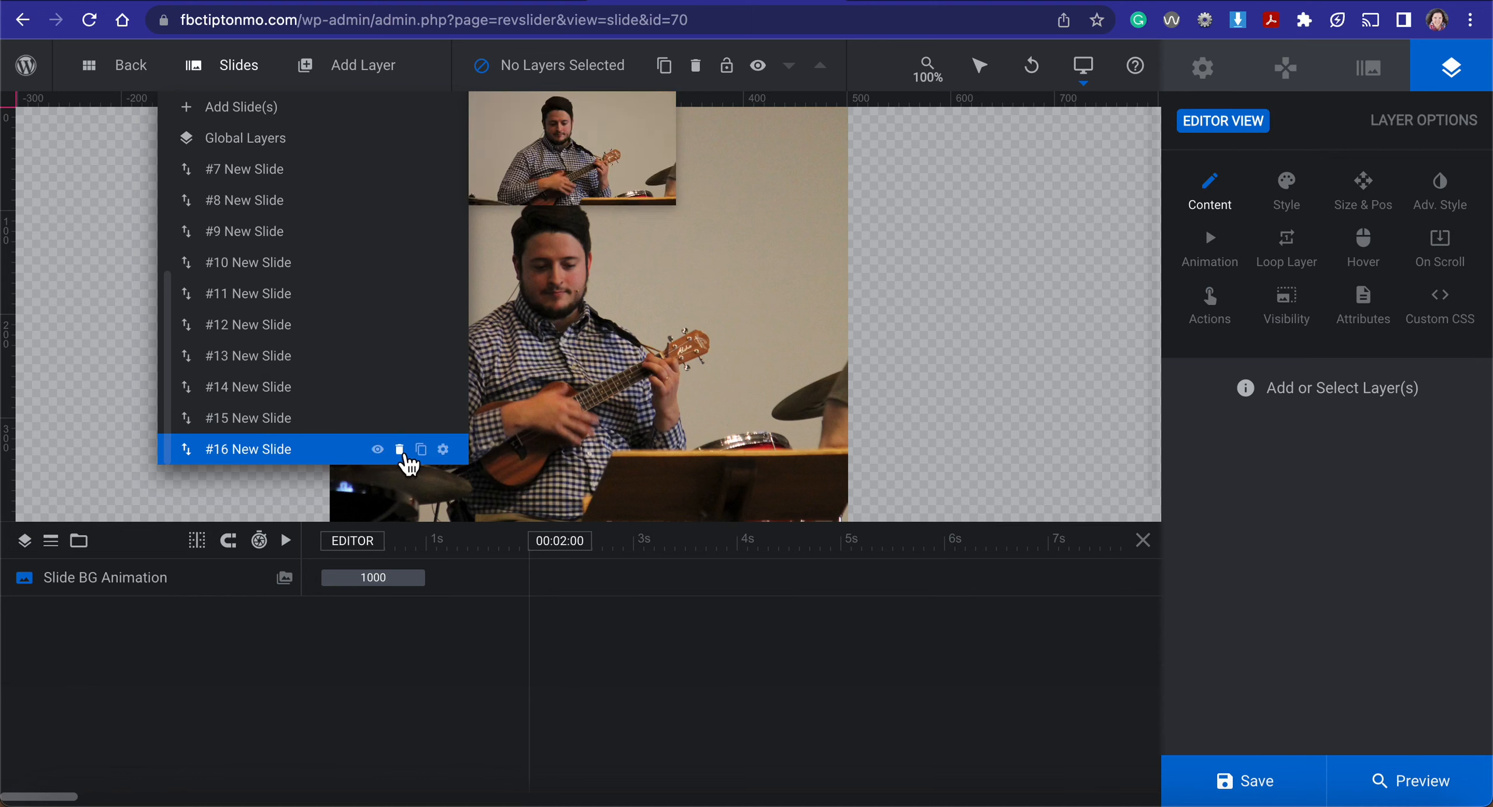
left_click(401, 452)
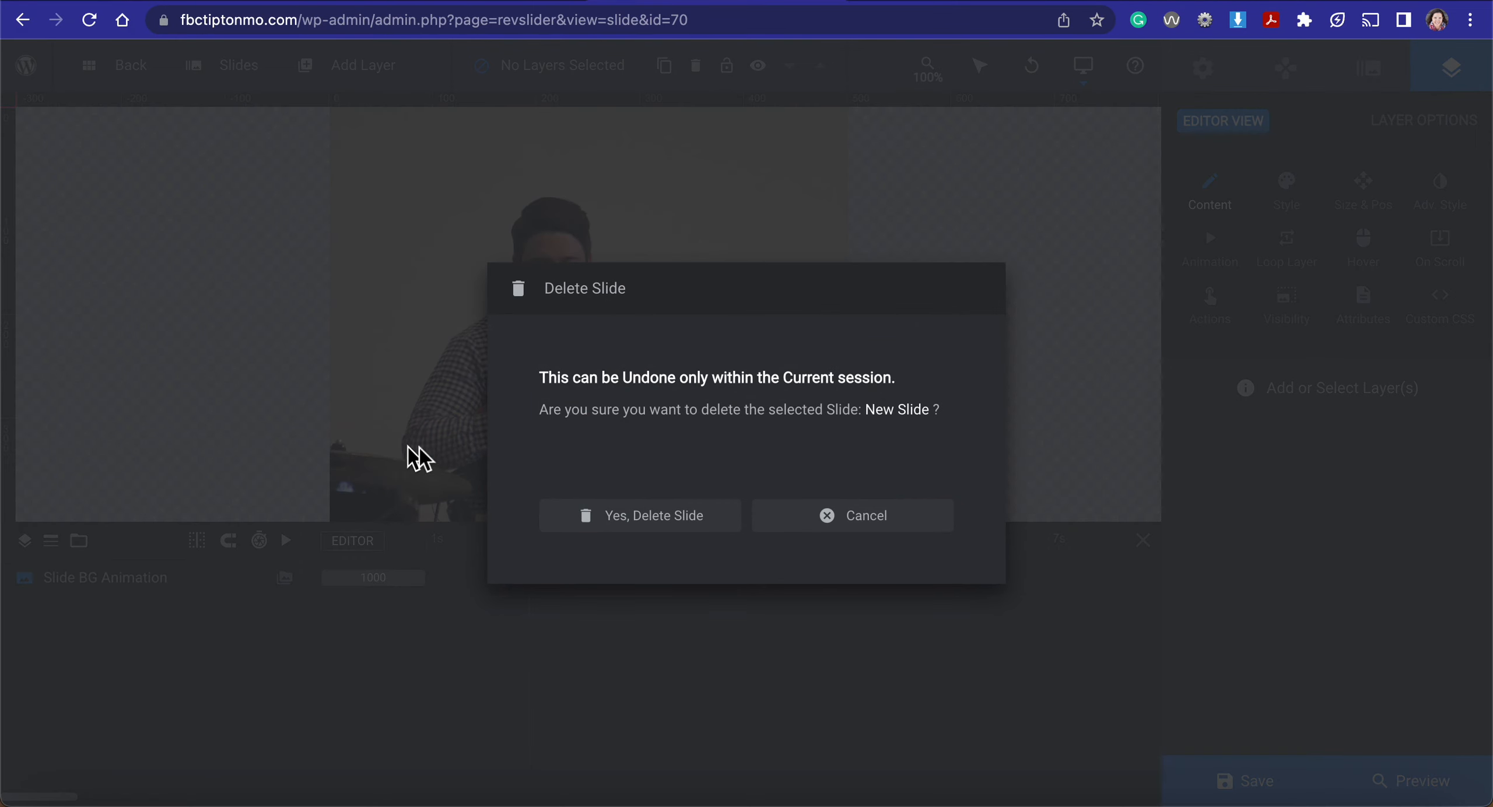
left_click(617, 523)
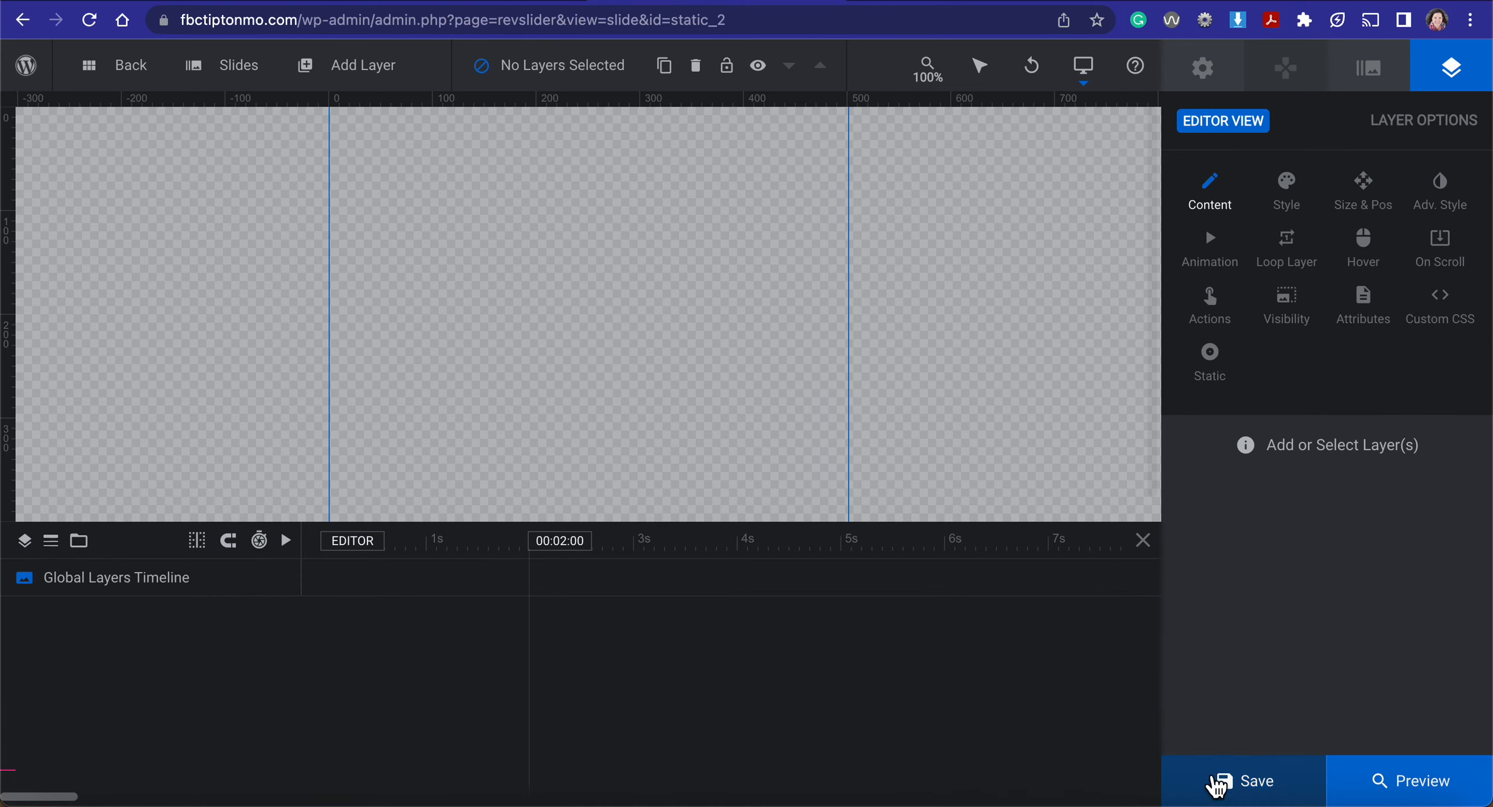
Step: Save the Homepage Images module and return to the WordPress dashboard home
mouse_move(294, 61)
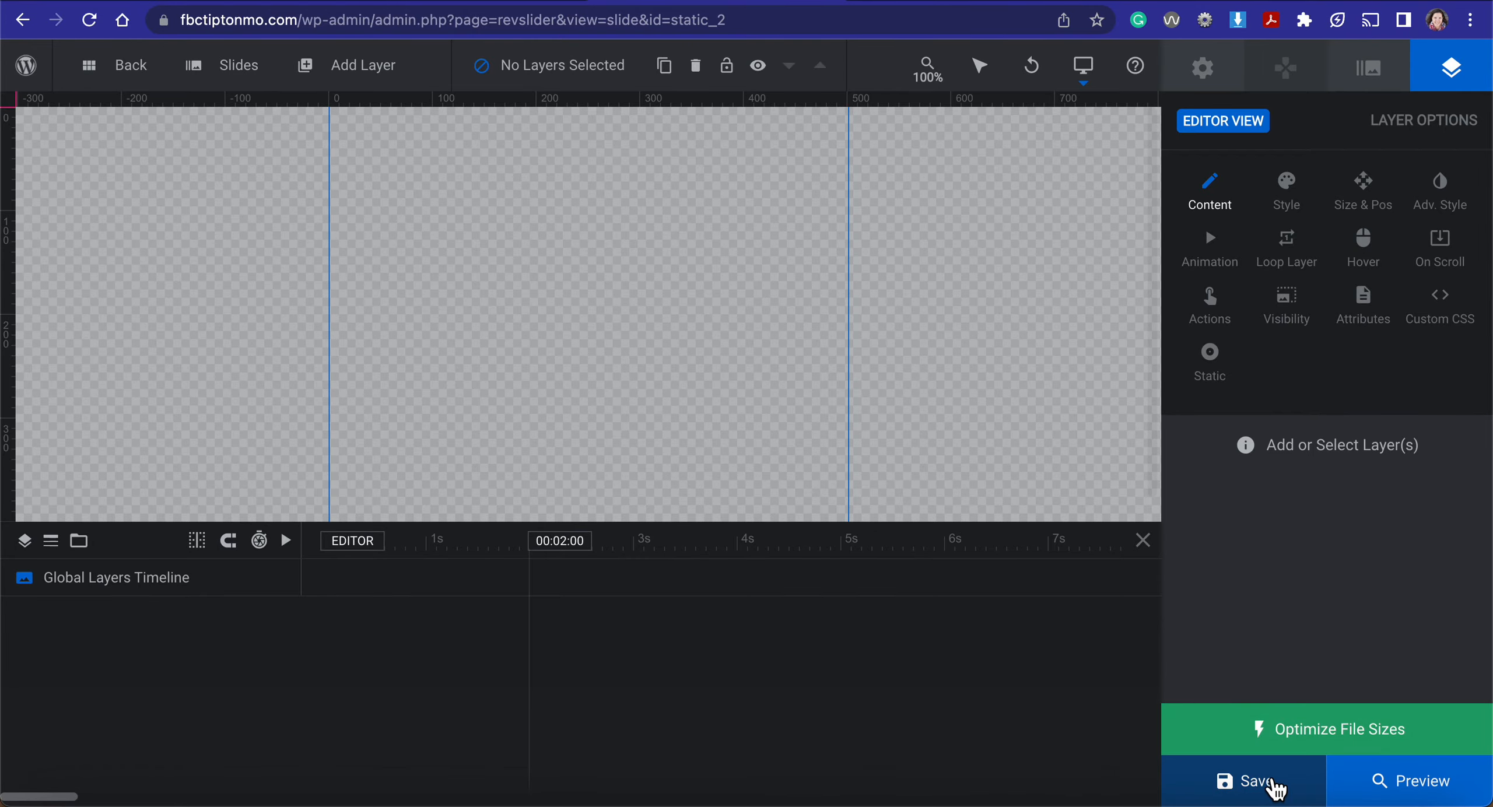
left_click(1276, 789)
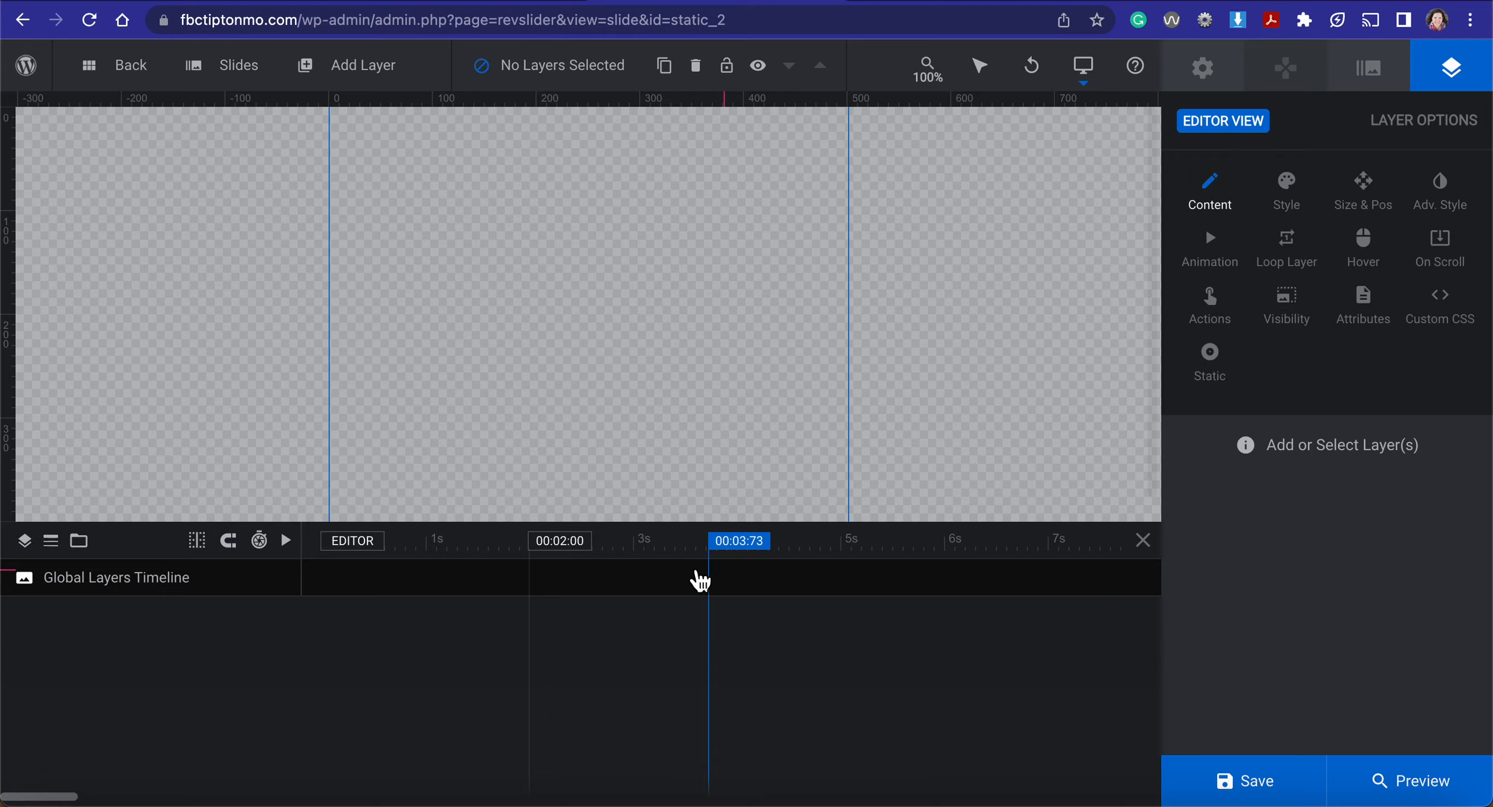
mouse_move(32, 73)
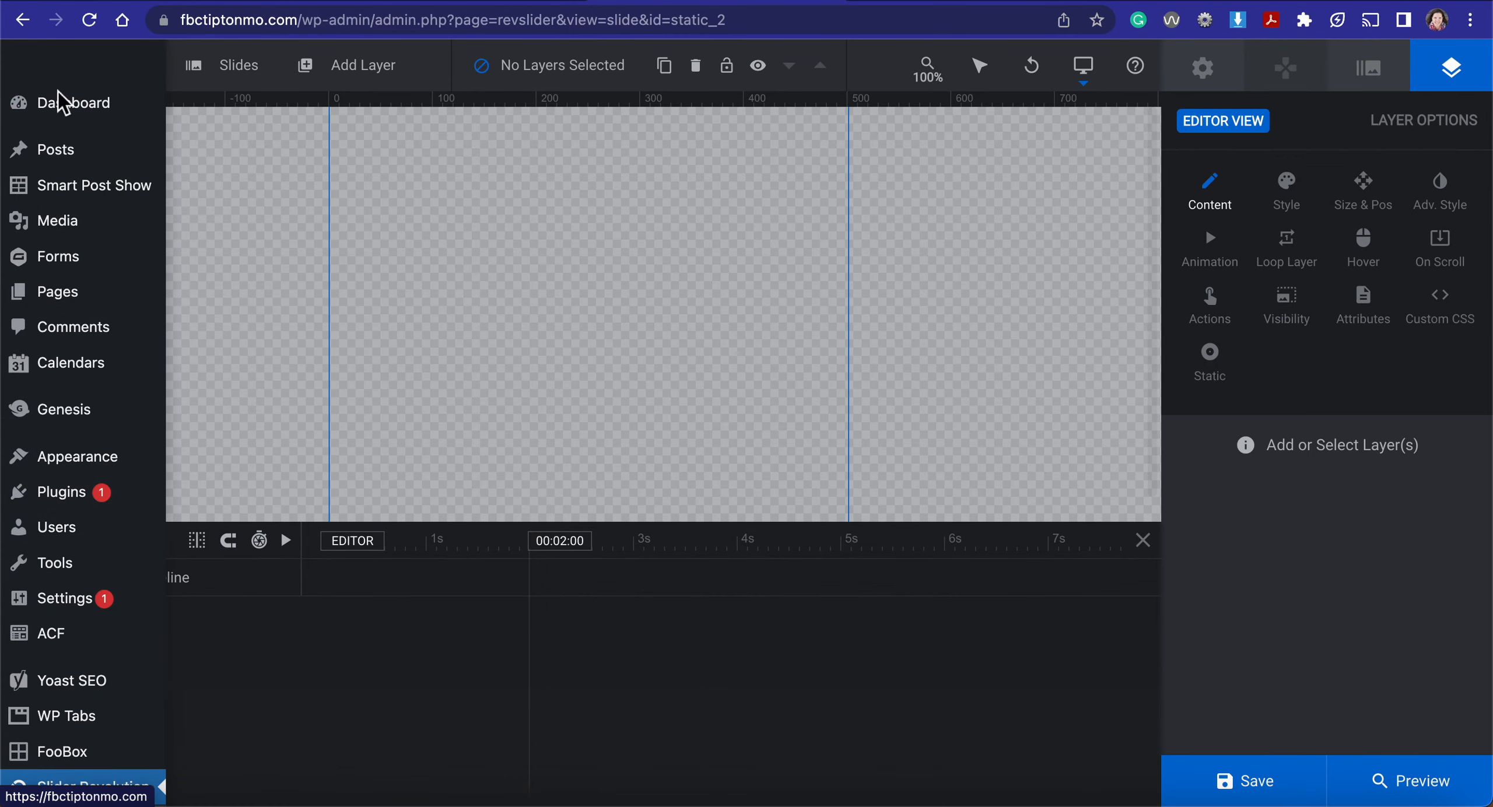
mouse_move(87, 106)
left_click(211, 117)
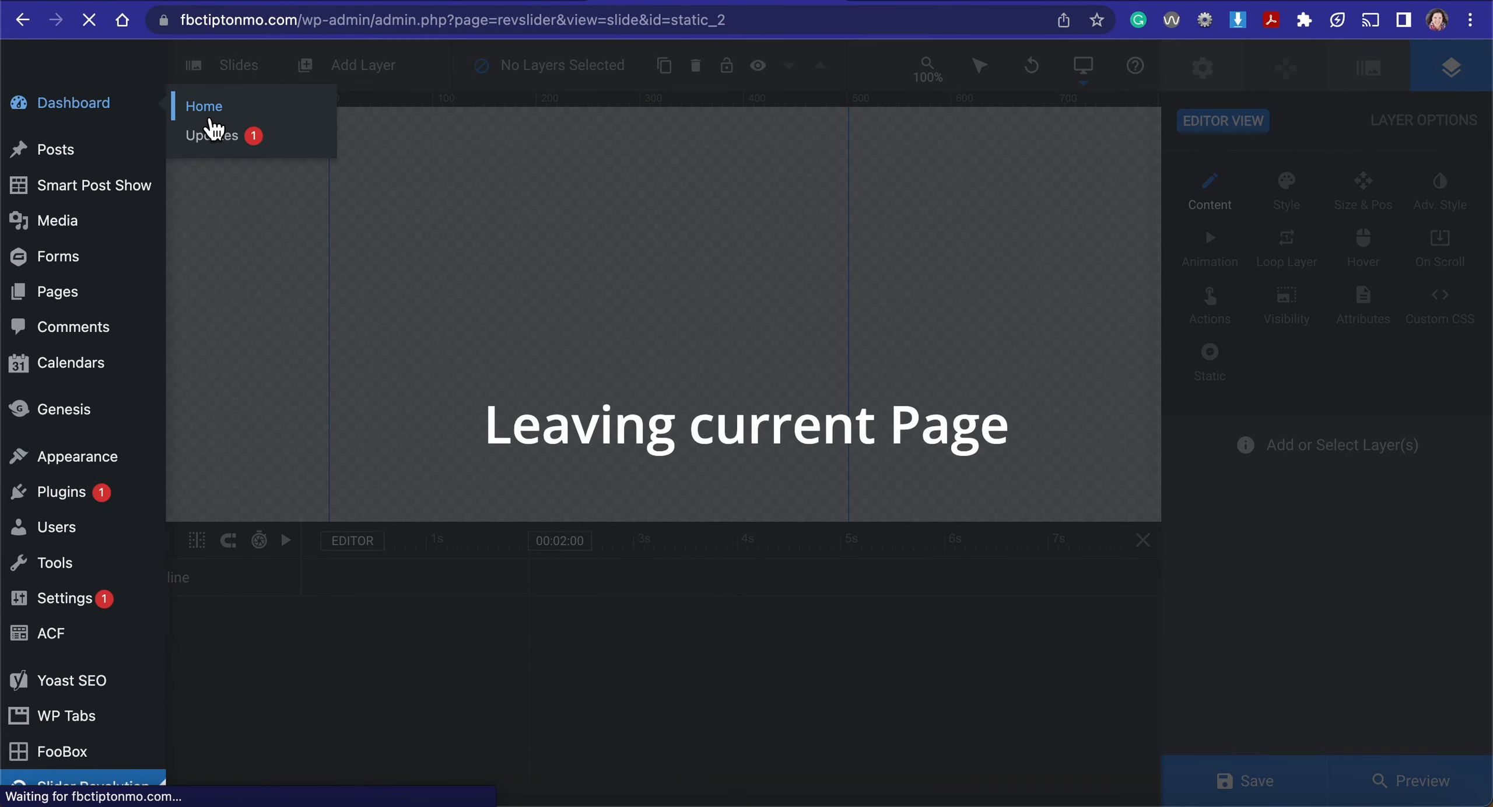